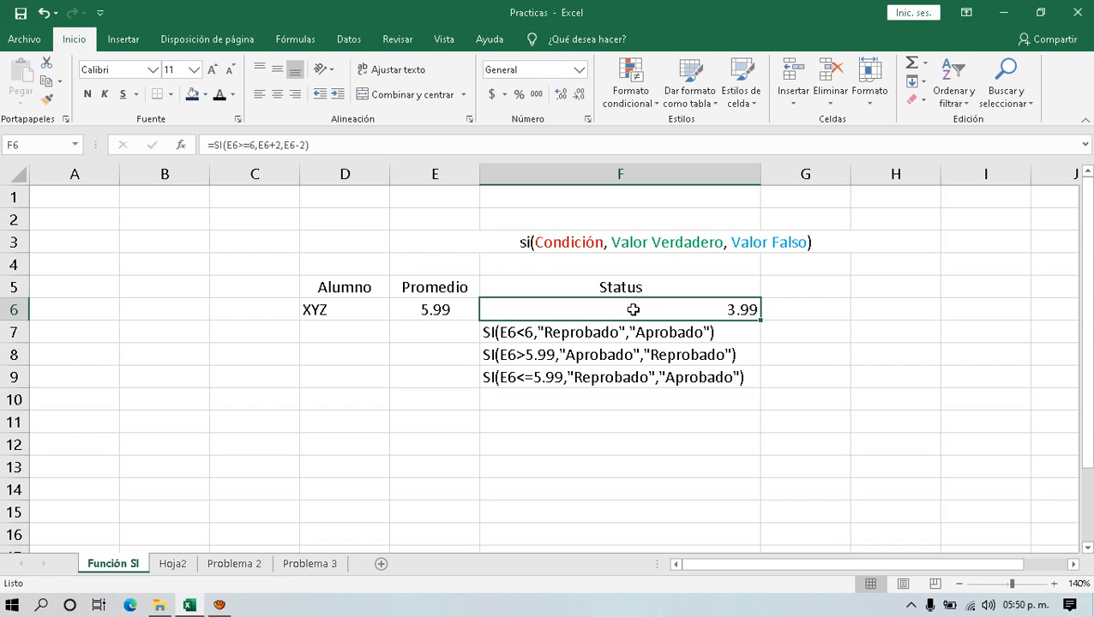
- Review the arithmetic, relational and logical operator lists on the Hoja2 sheet
left_click(172, 563)
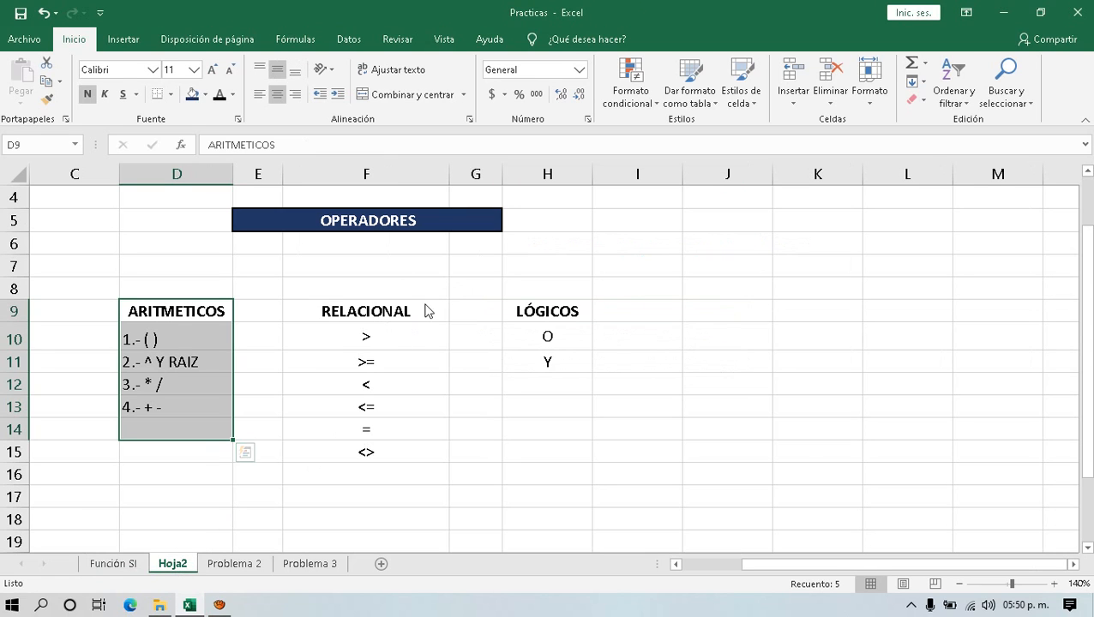
left_click(178, 314)
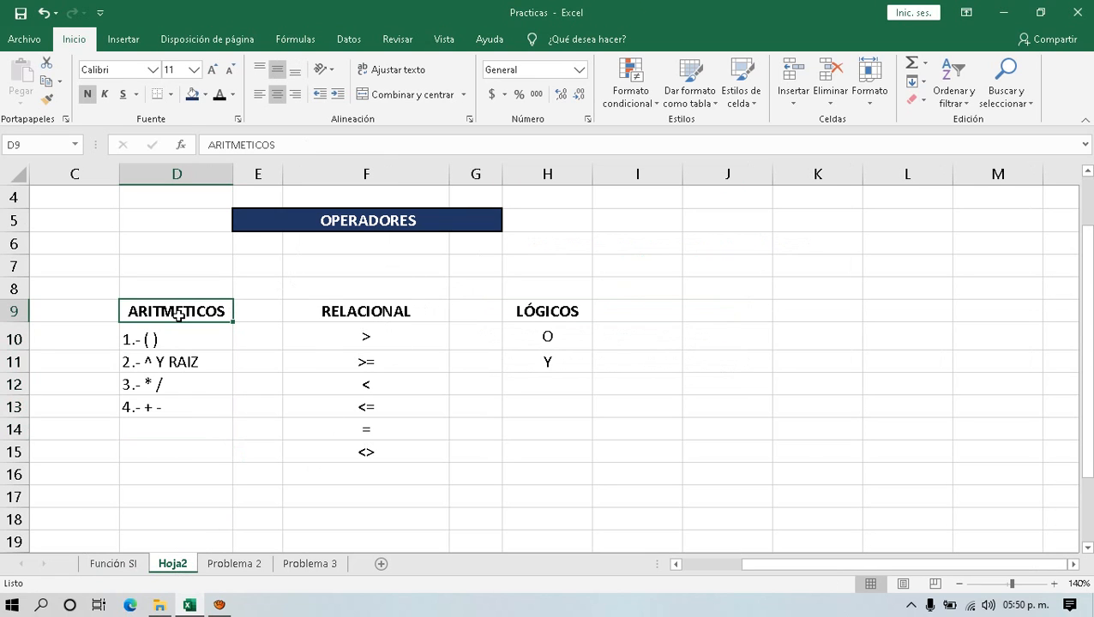
left_click_drag(178, 313, 179, 415)
left_click_drag(366, 313, 378, 444)
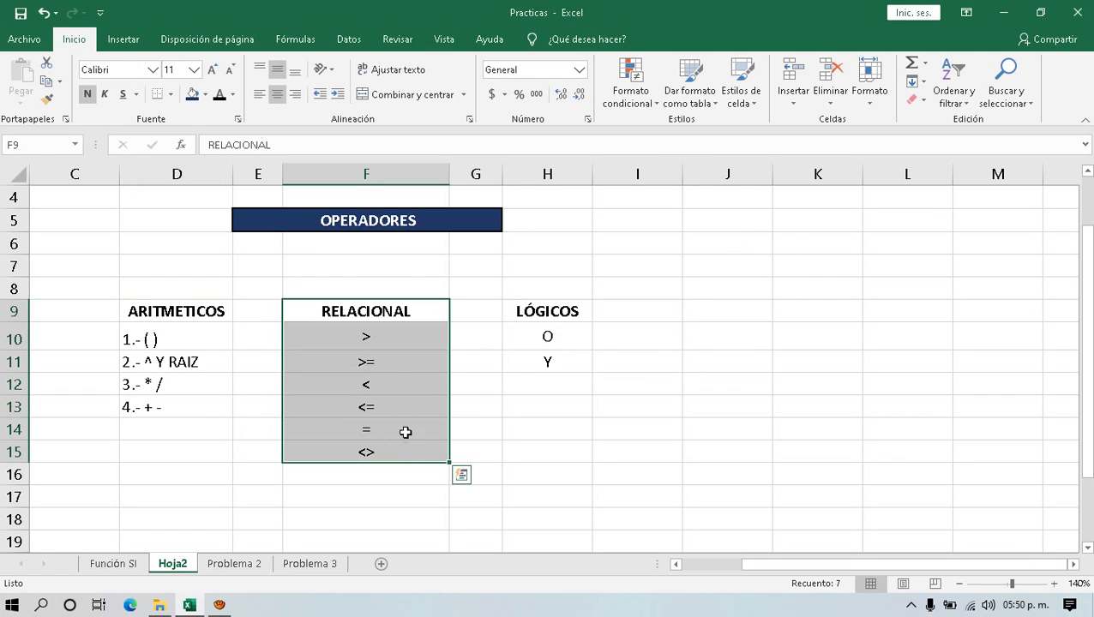
left_click_drag(546, 311, 546, 361)
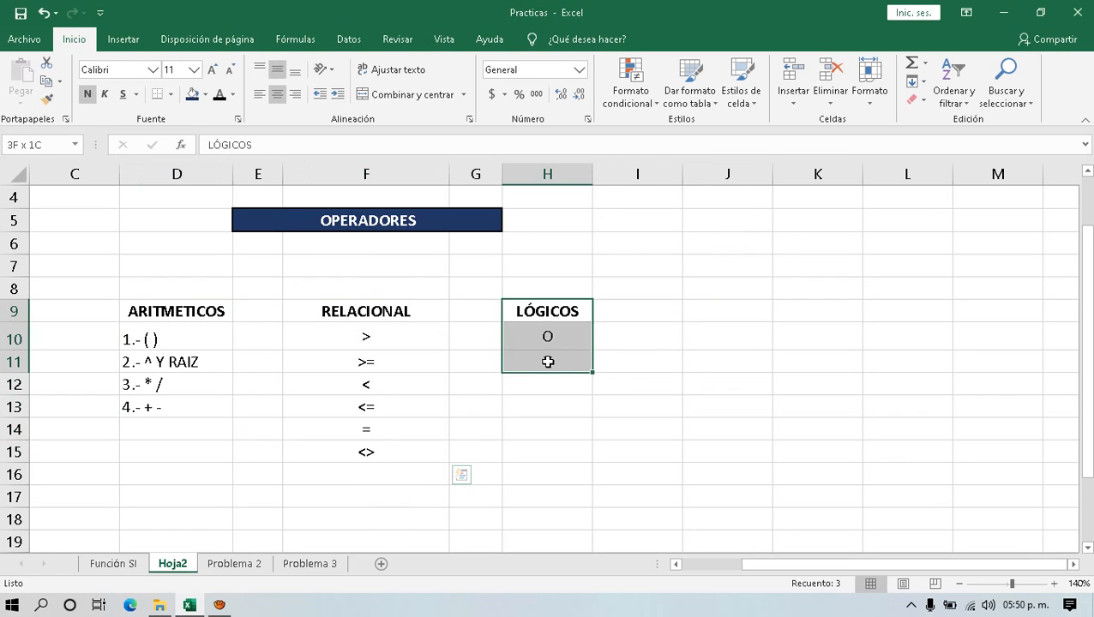
left_click(171, 311)
left_click_drag(169, 340, 168, 411)
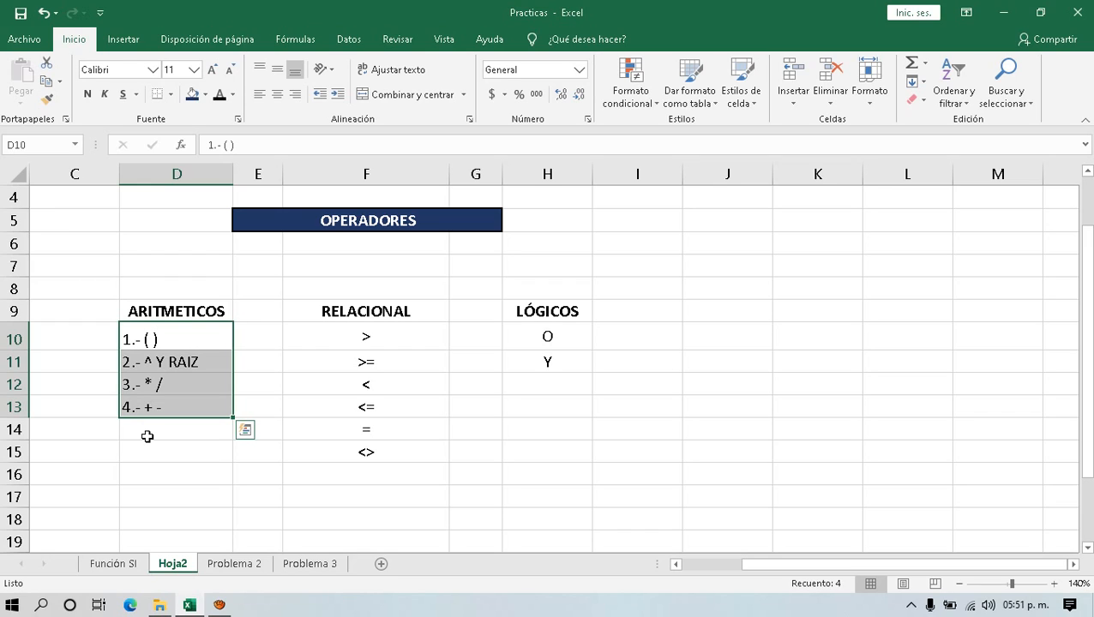
left_click_drag(361, 313, 364, 455)
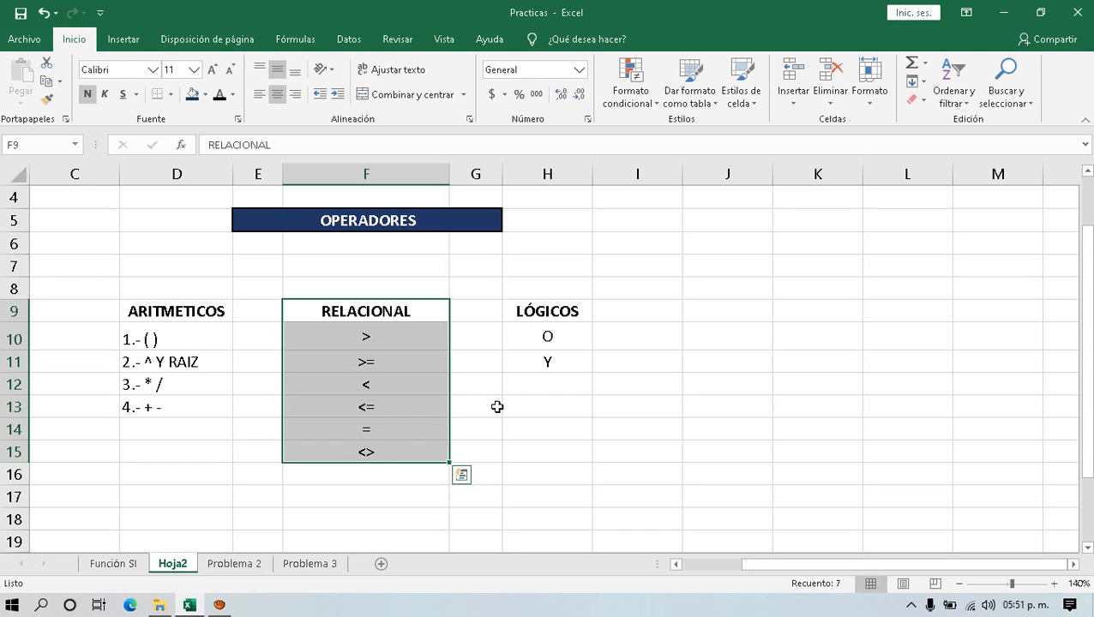
left_click_drag(545, 314, 547, 363)
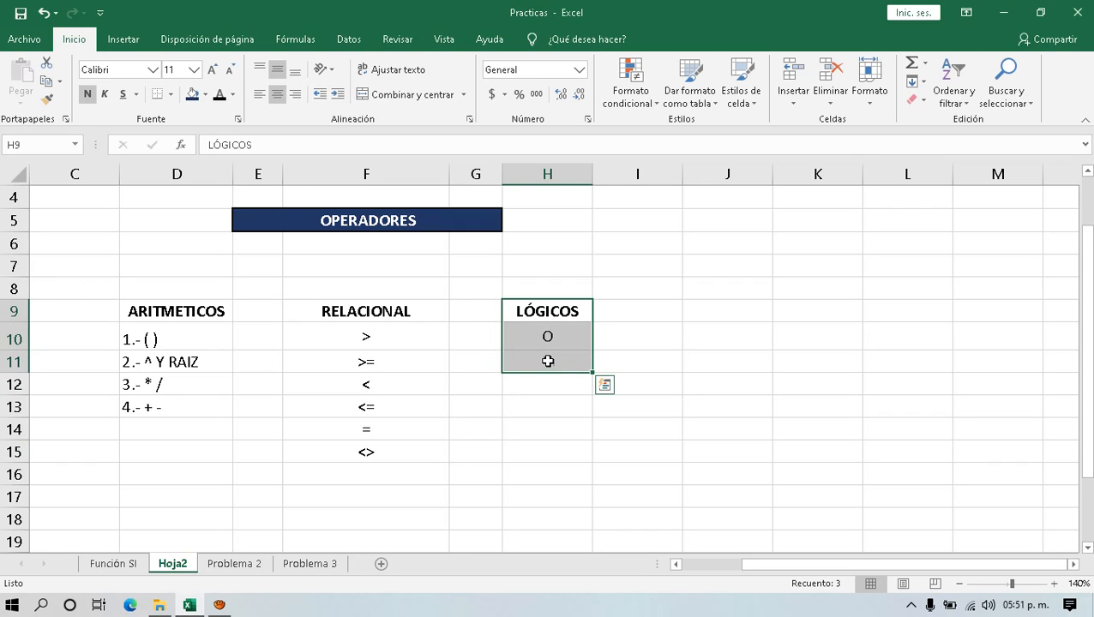
left_click(542, 316)
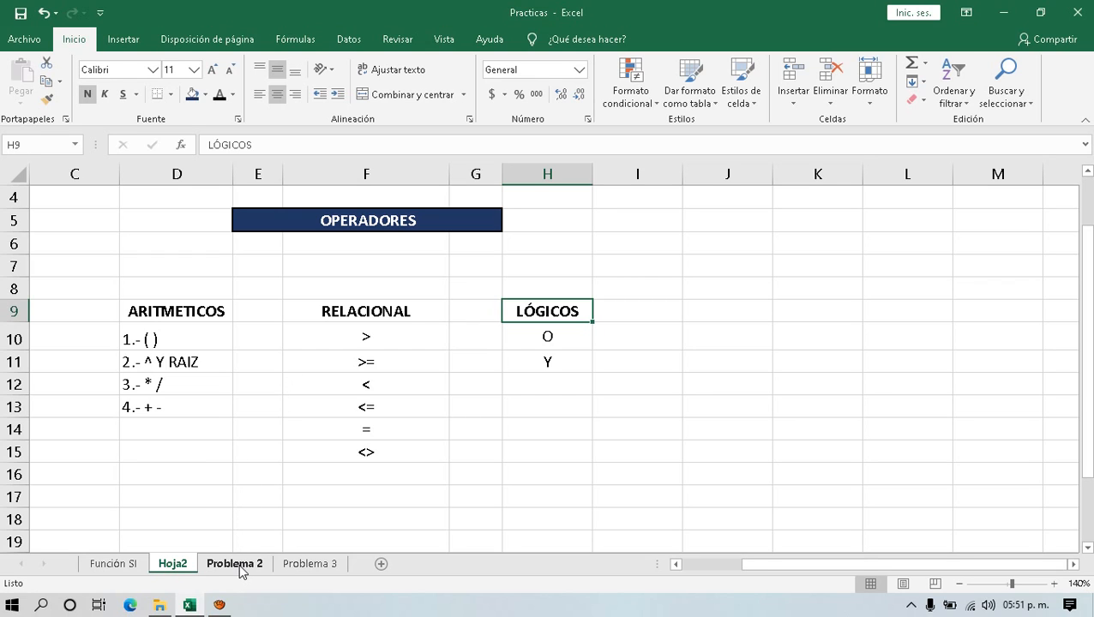
- Review the Alumno, Promedio and Status headings on the Función SI sheet and the mortgage-credit statement on the Problema 2 sheet
left_click(112, 564)
left_click(520, 420)
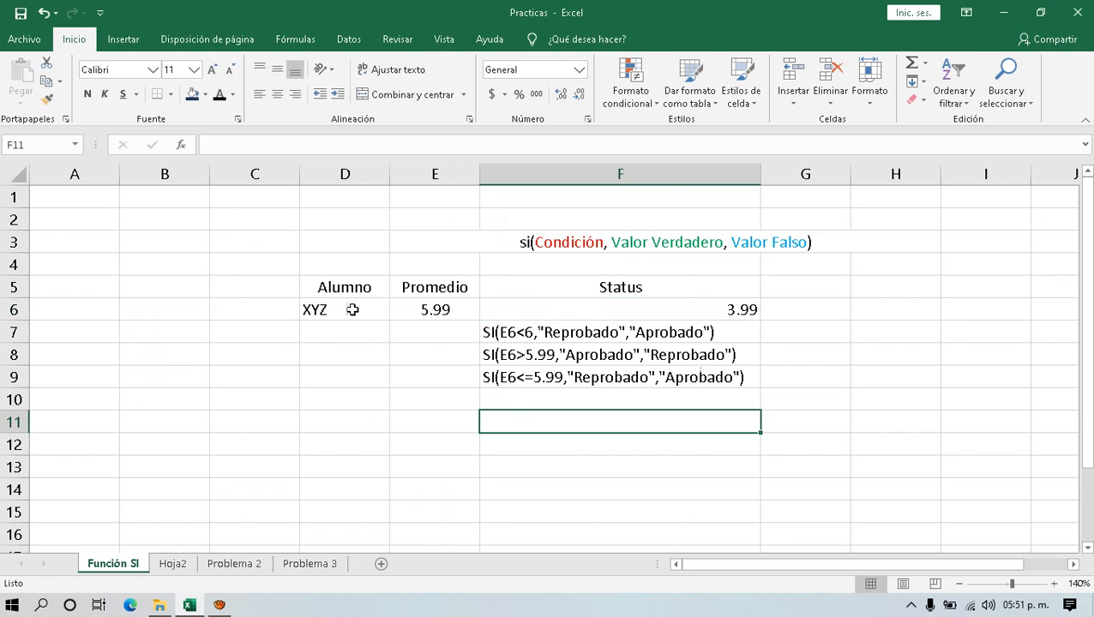
left_click_drag(337, 294, 630, 288)
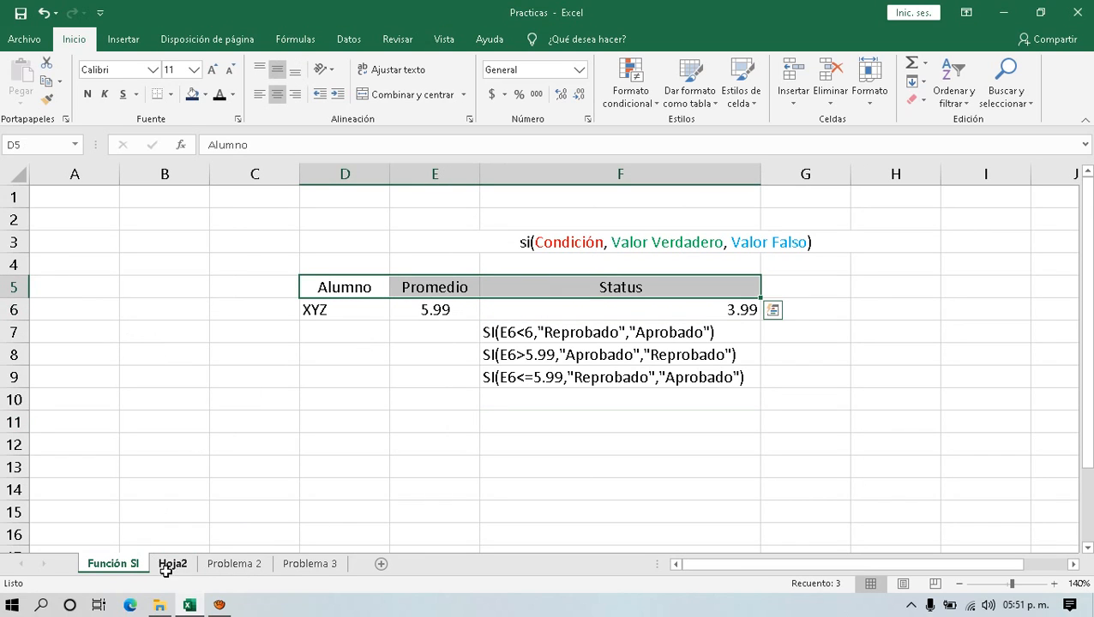
left_click(232, 565)
left_click(346, 400)
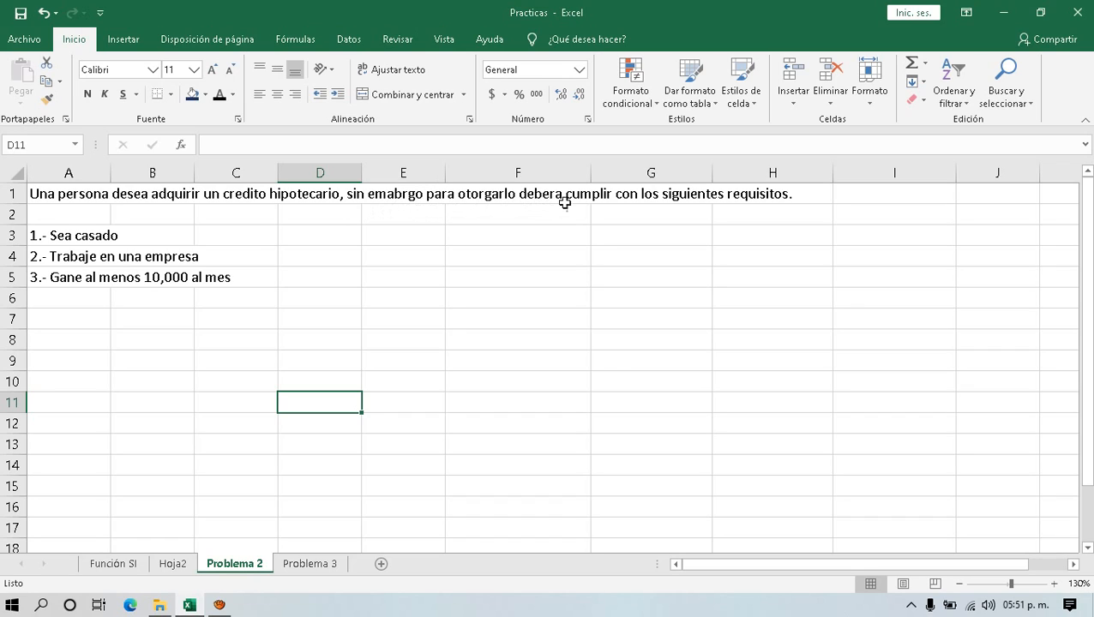
left_click(767, 199)
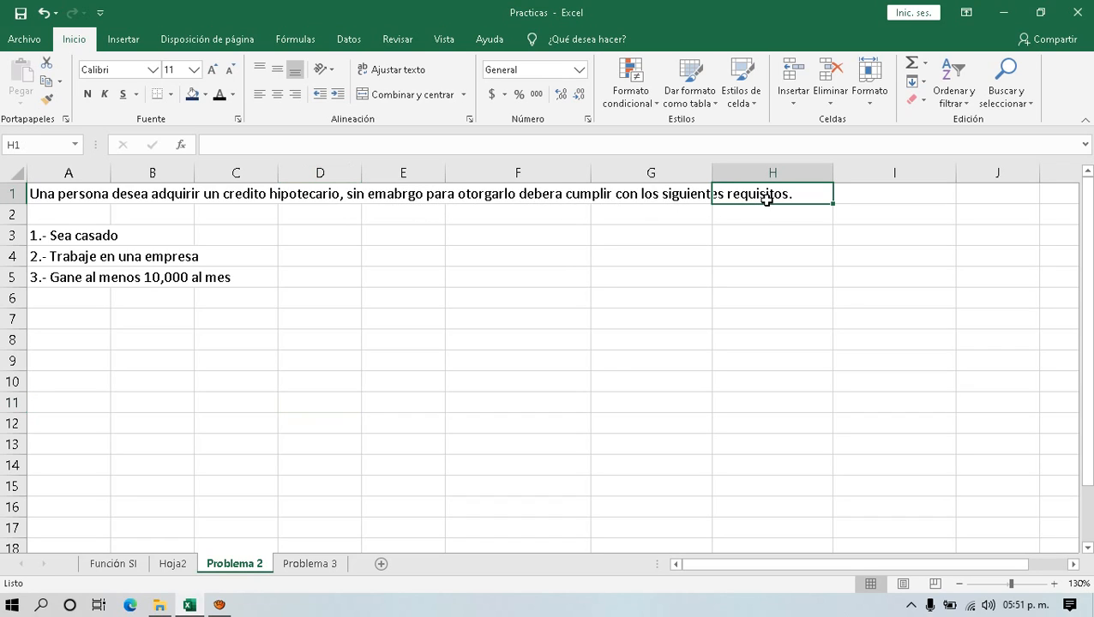
left_click(13, 193)
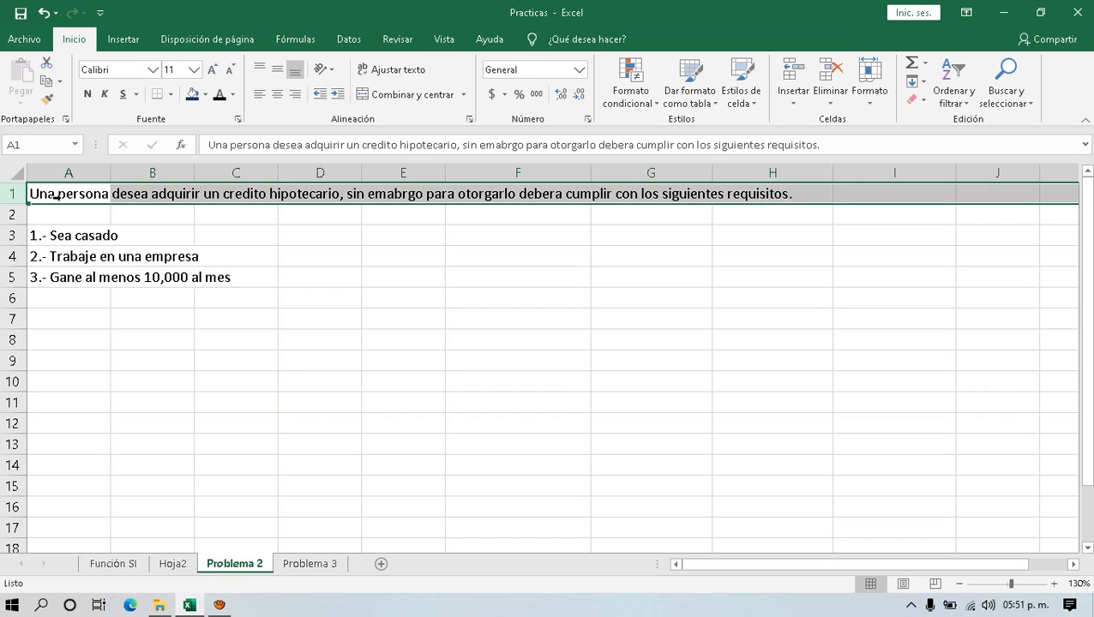
left_click(702, 234)
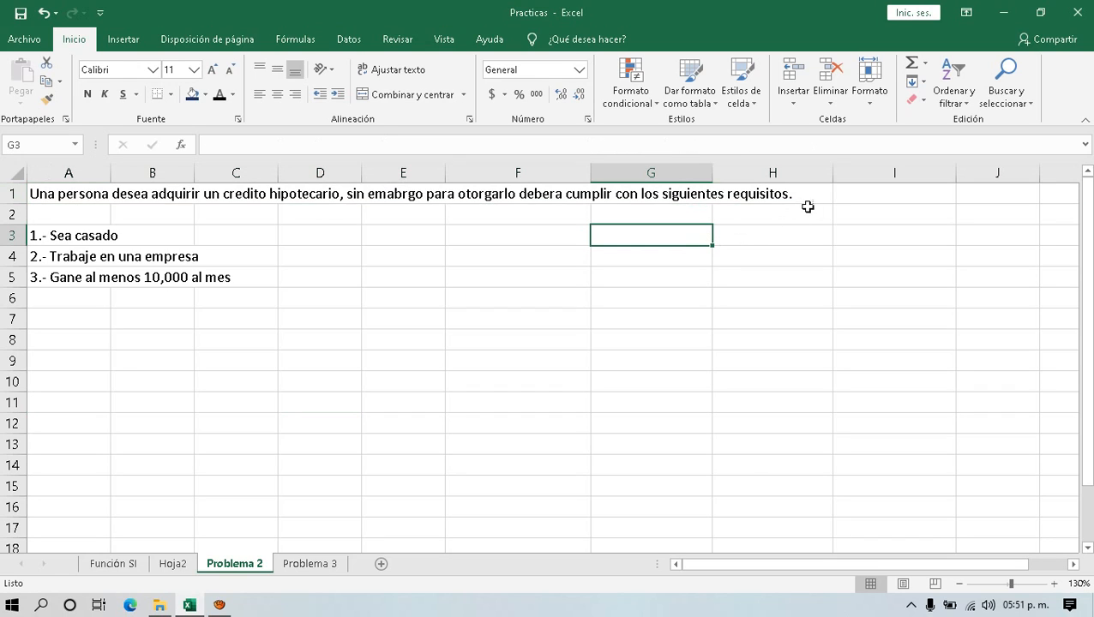
- Enter Y in cell H3 of the Problema 2 sheet and centre it horizontally and vertically
left_click(749, 237)
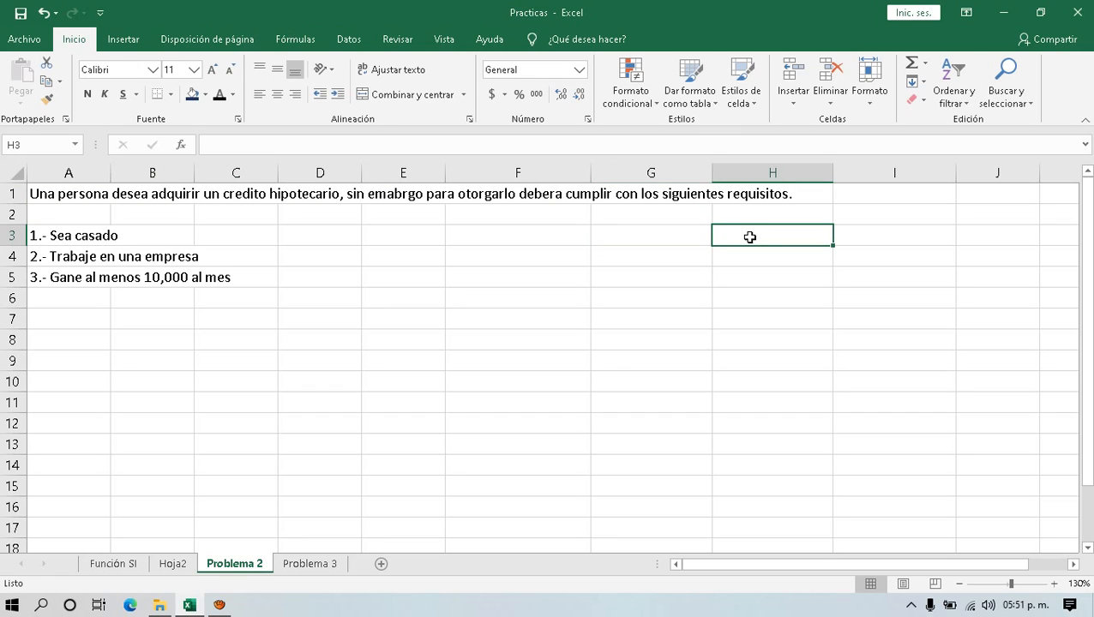
type("Y")
key("Return")
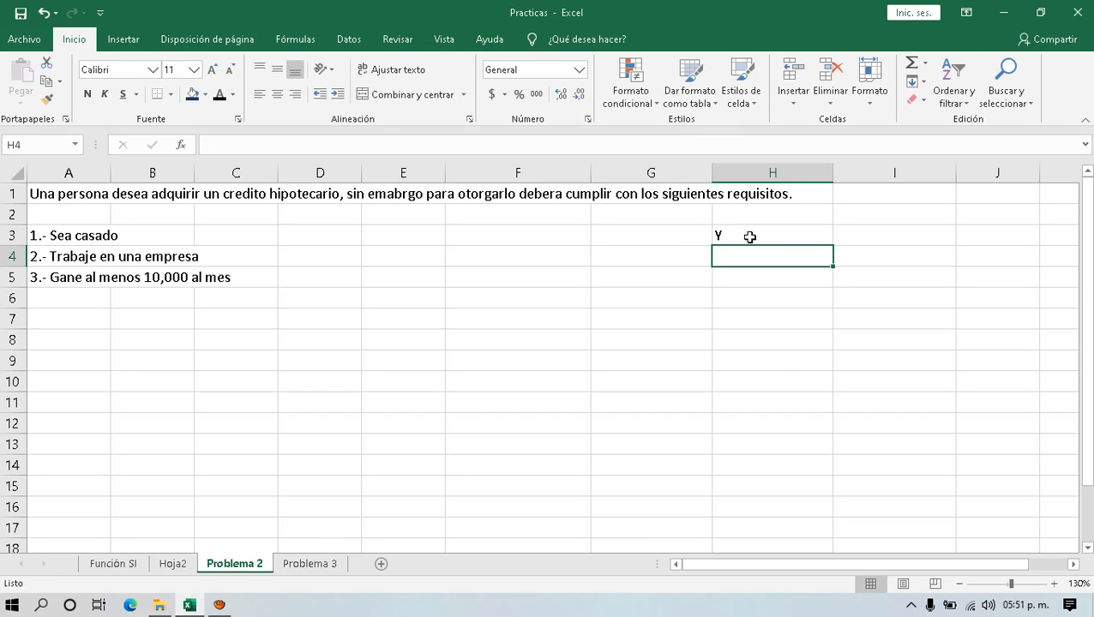
left_click(749, 236)
left_click(277, 95)
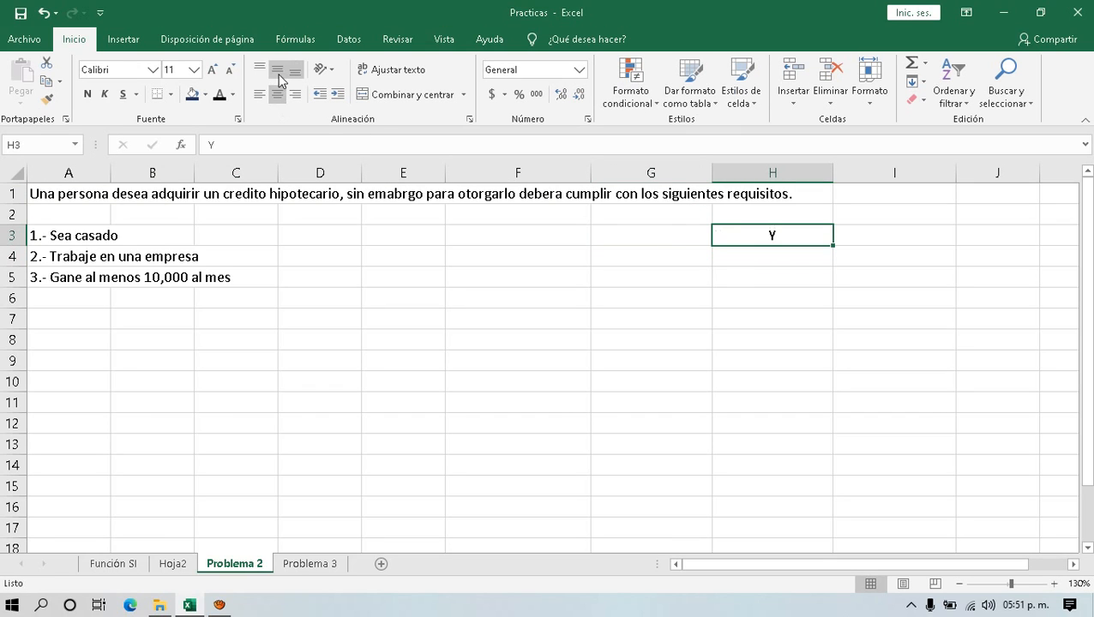
left_click(277, 69)
- Review the credit requirements in A3:A5 and the statement in row 1, and clear the content of cell H3
left_click_drag(74, 236, 75, 282)
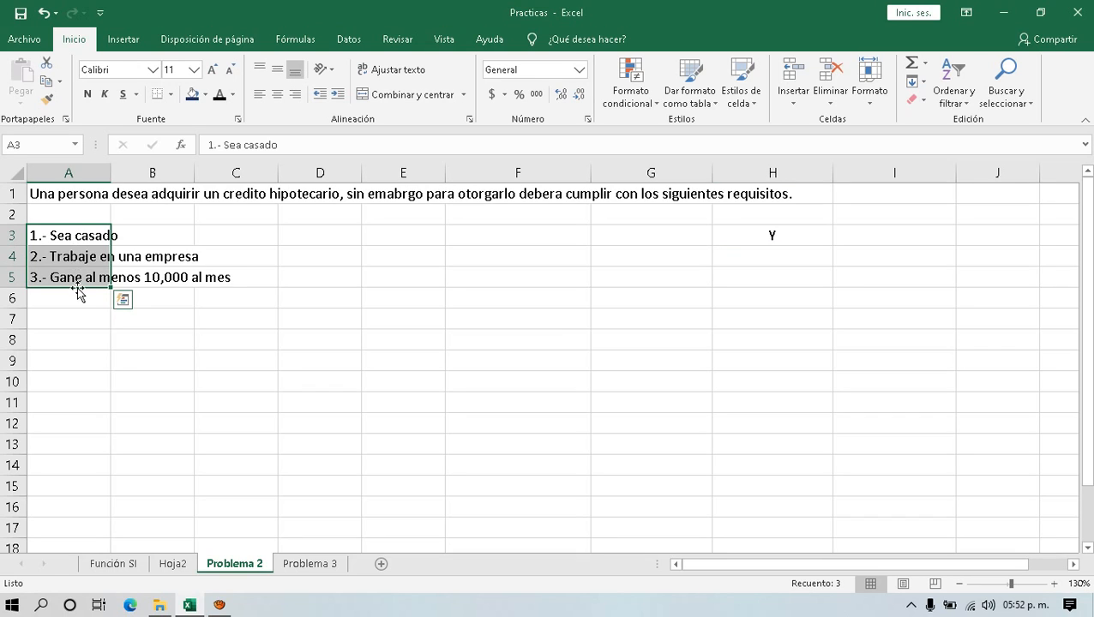
left_click(251, 267)
left_click_drag(75, 197, 761, 194)
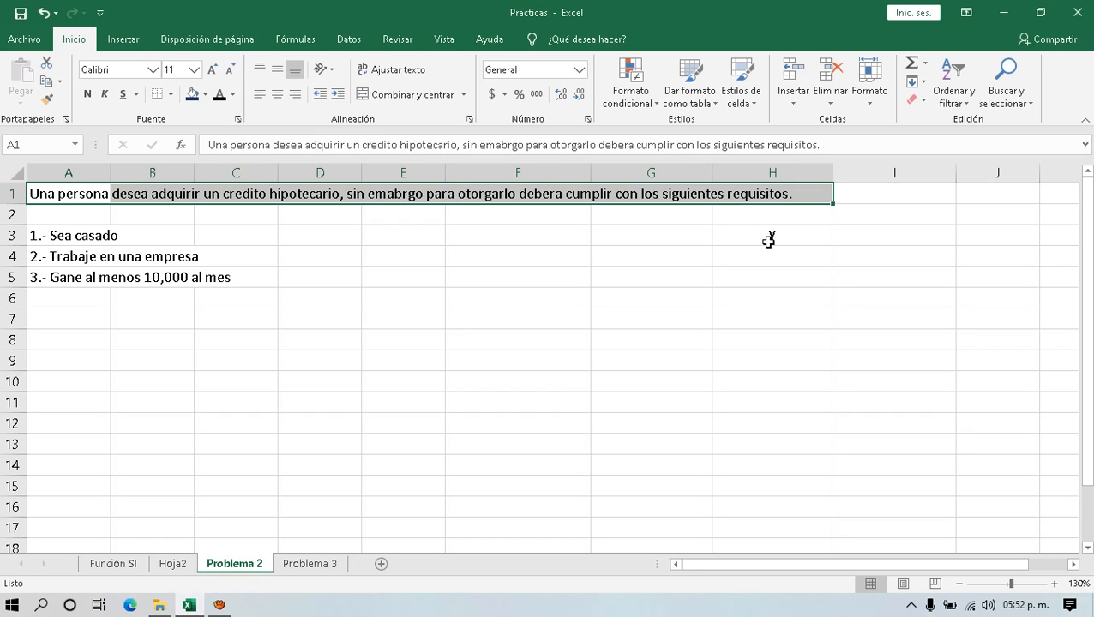
left_click(768, 234)
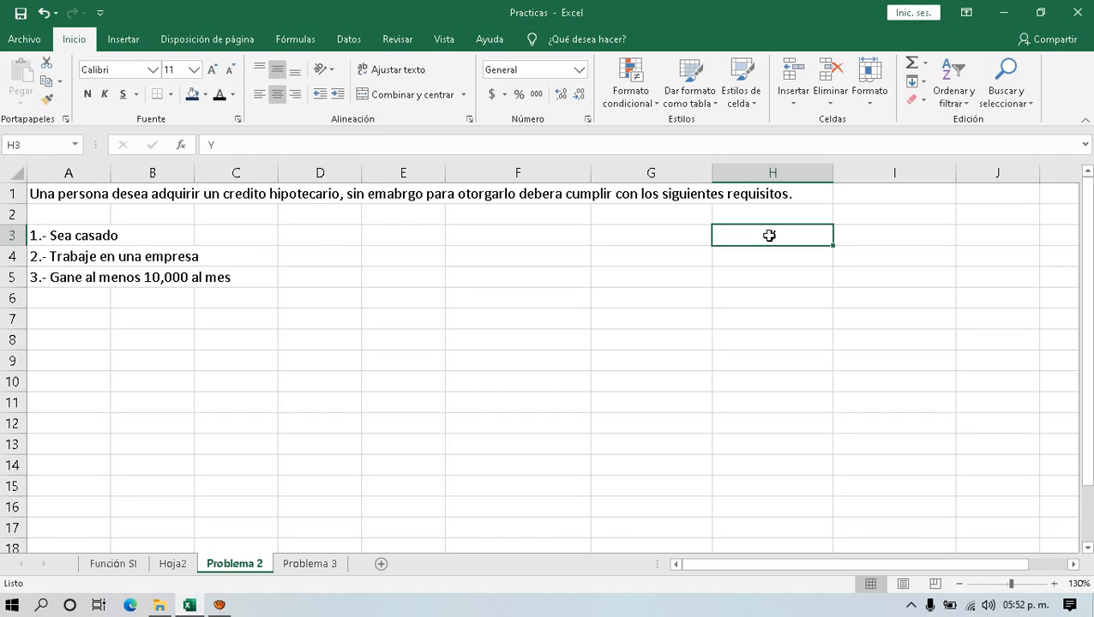
left_click(337, 363)
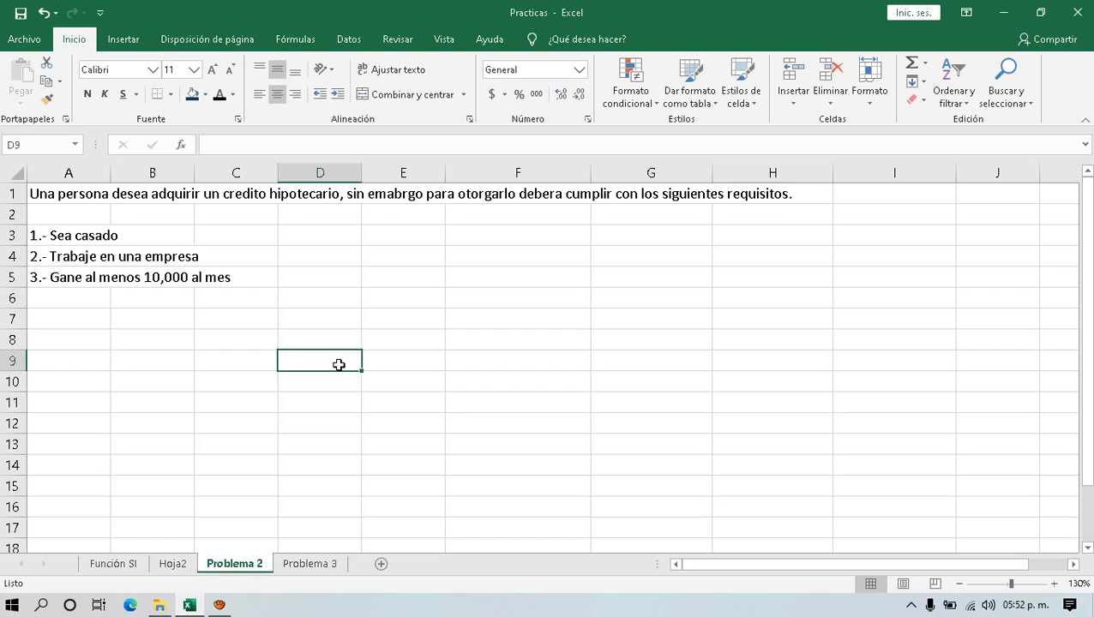
- Widen column A until the three credit requirements in A3:A5 fit inside it
left_click(49, 239)
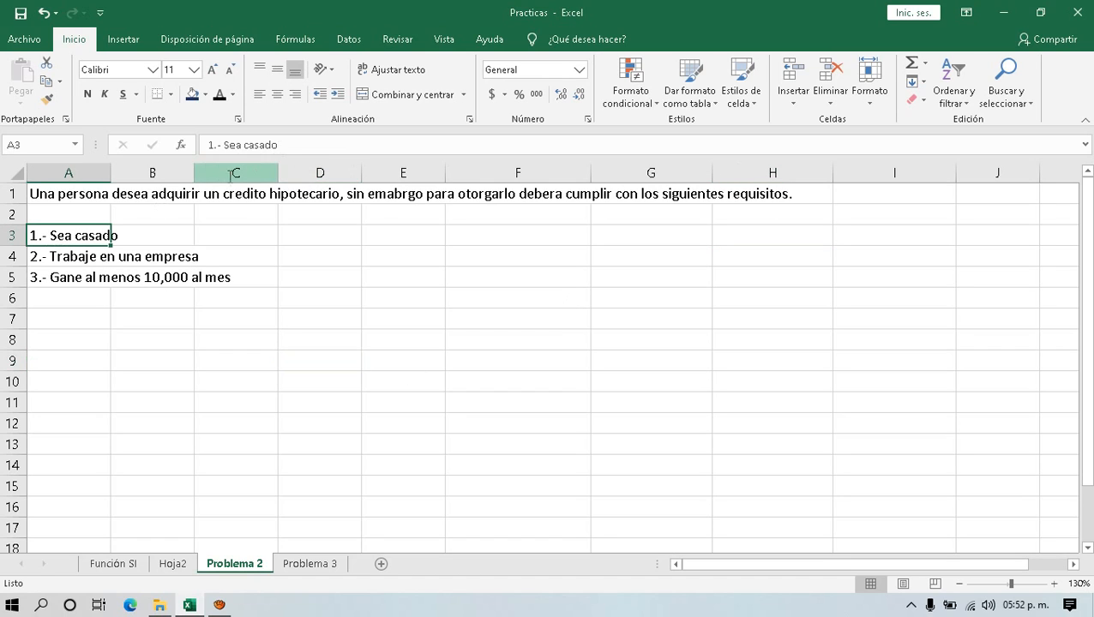
left_click(48, 259)
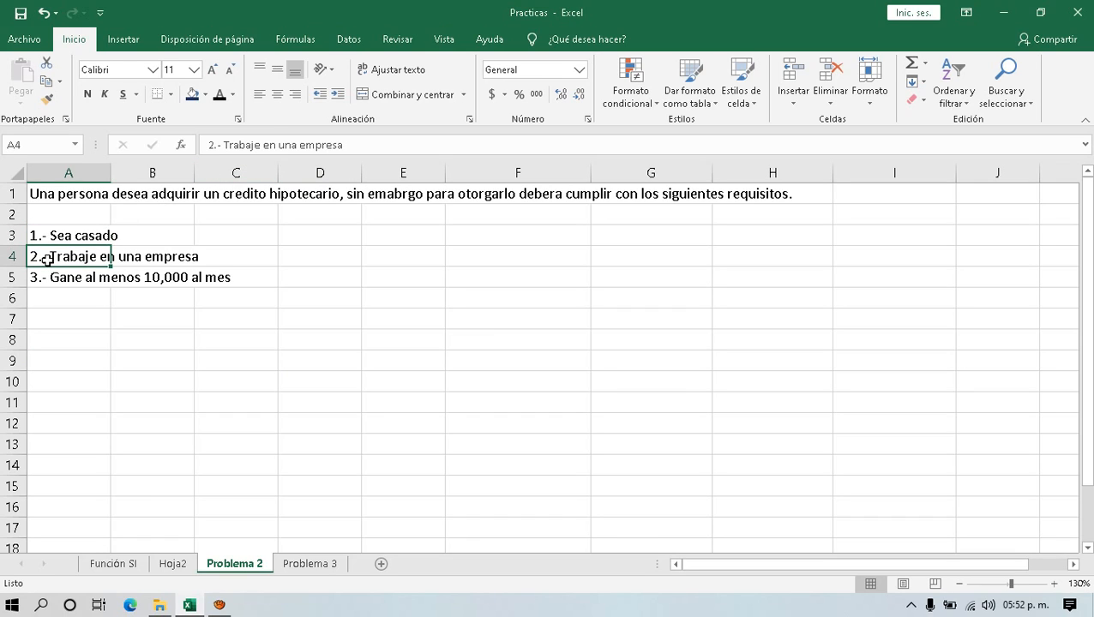
left_click(180, 258)
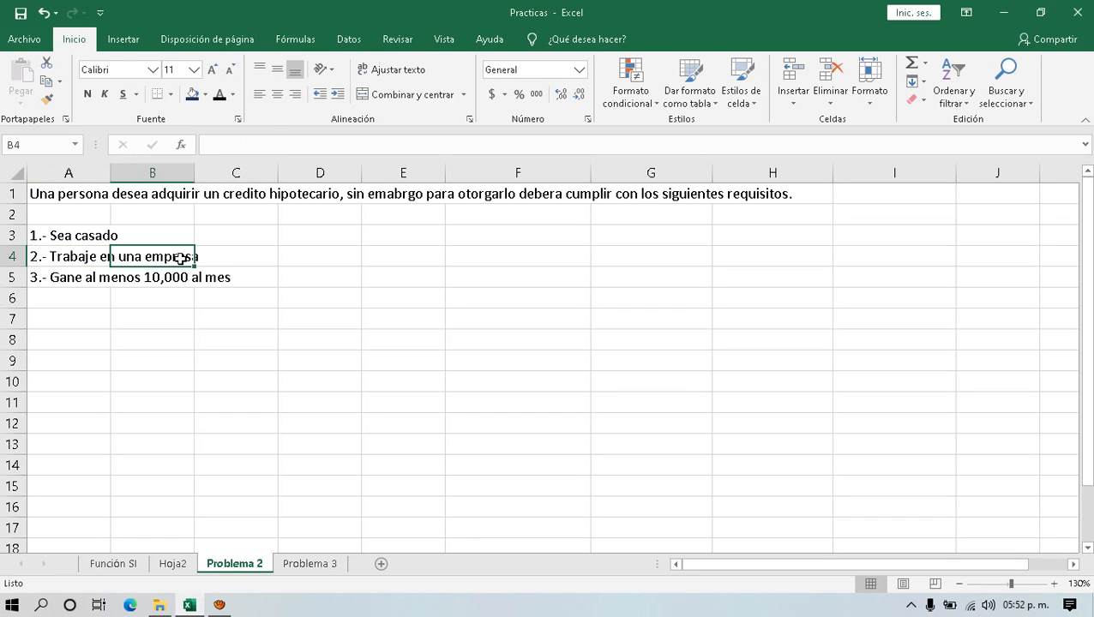
double_click(111, 173)
left_click_drag(849, 173, 215, 183)
left_click(480, 297)
left_click(142, 281)
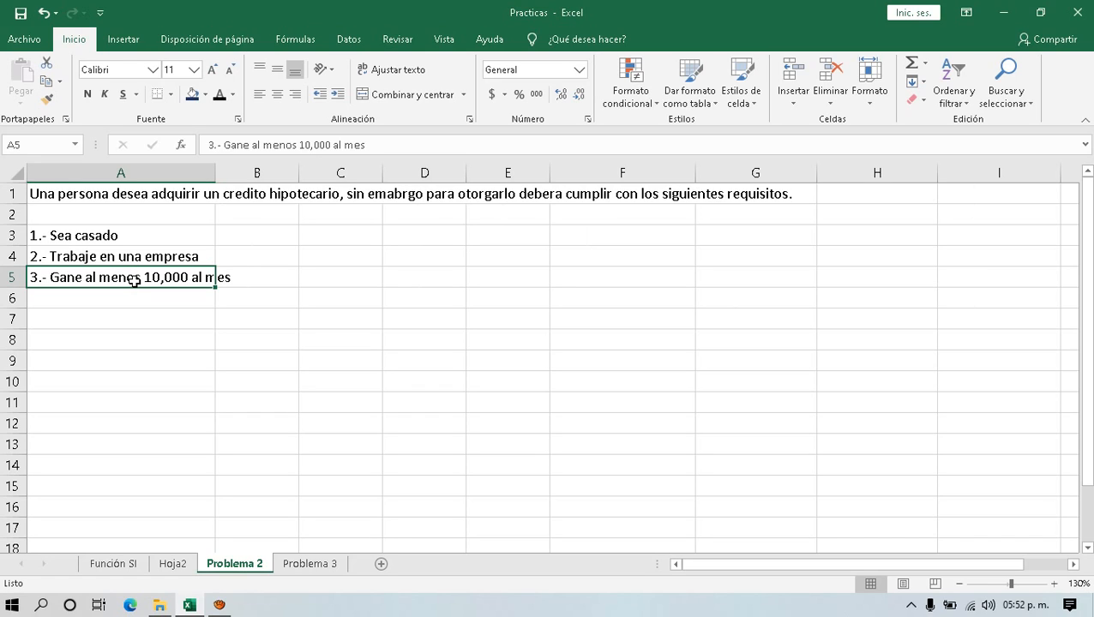
left_click(134, 318)
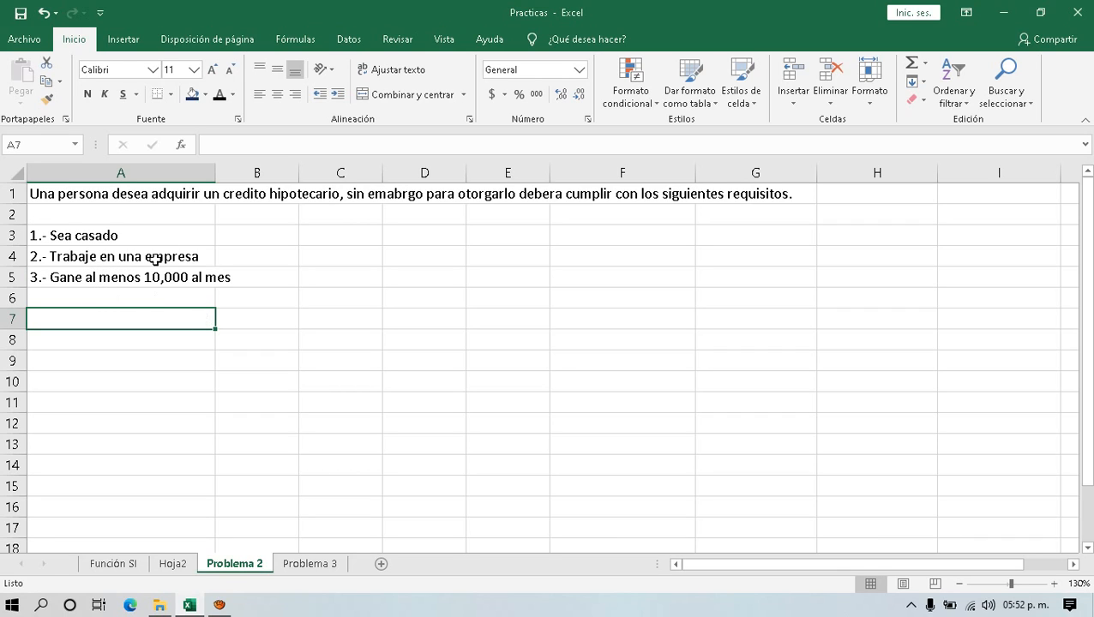
left_click_drag(219, 171, 231, 180)
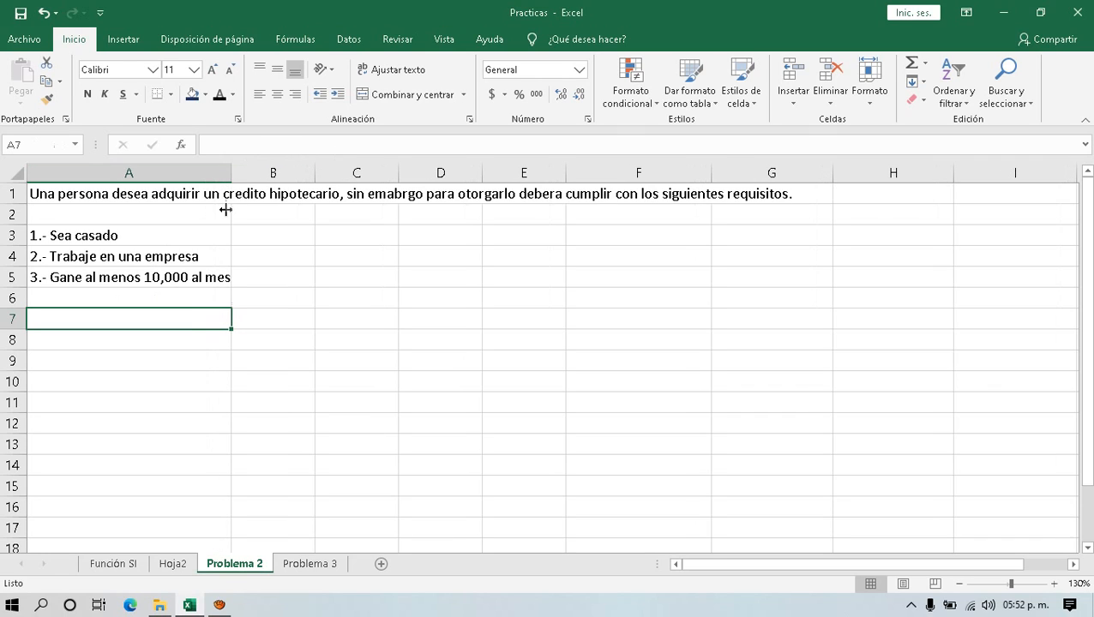
- Enter the heading Estado Civil in cell B7, below the requirements
left_click(277, 318)
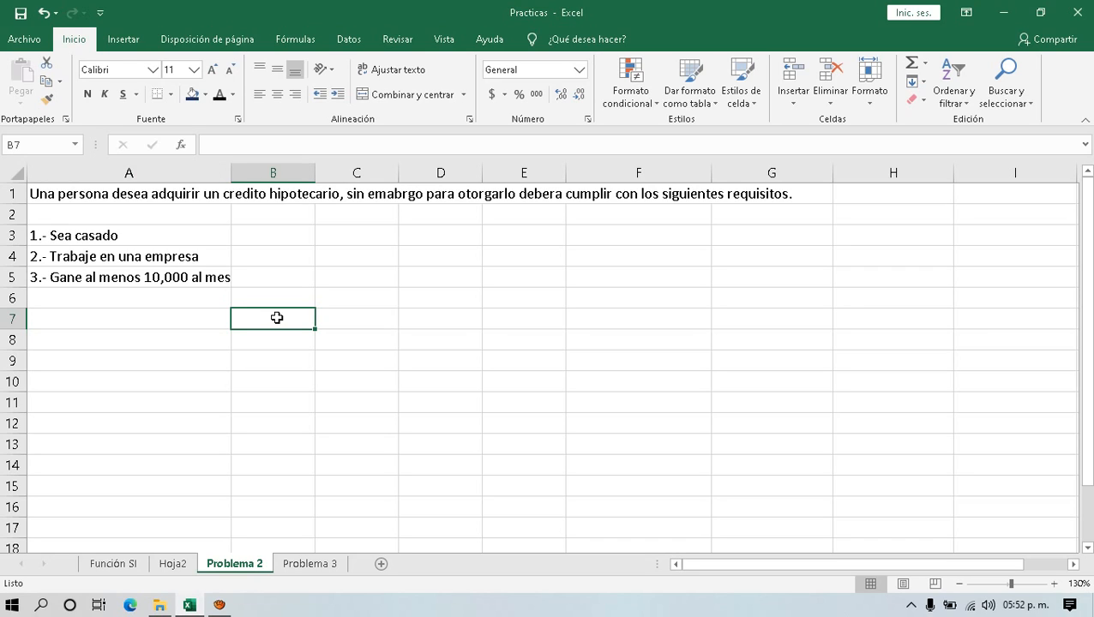
left_click(111, 237)
left_click(285, 322)
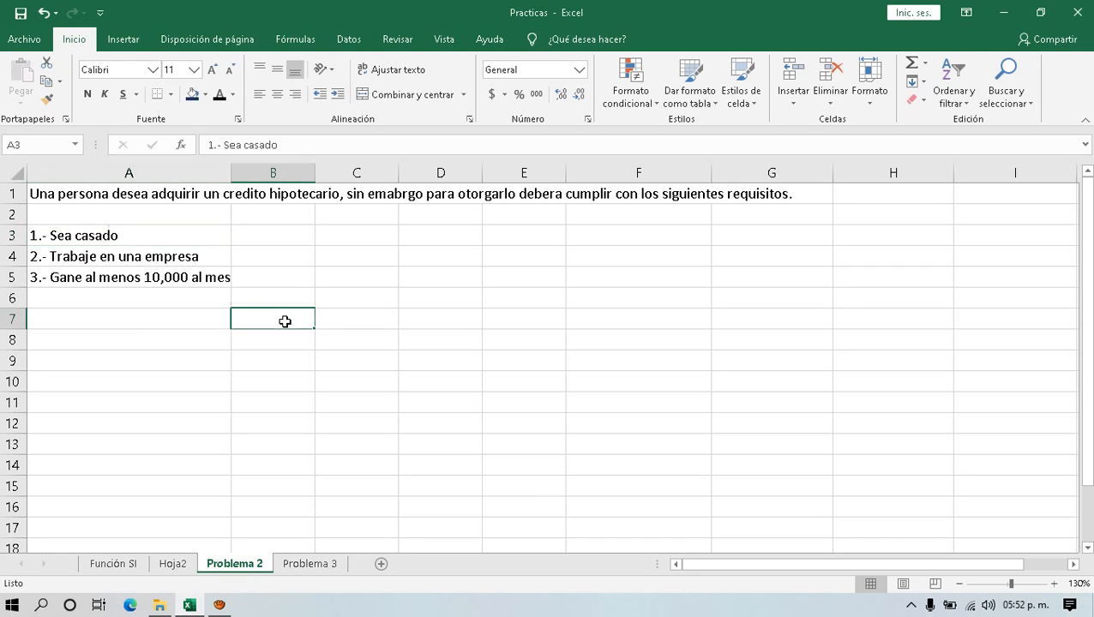
type("Es")
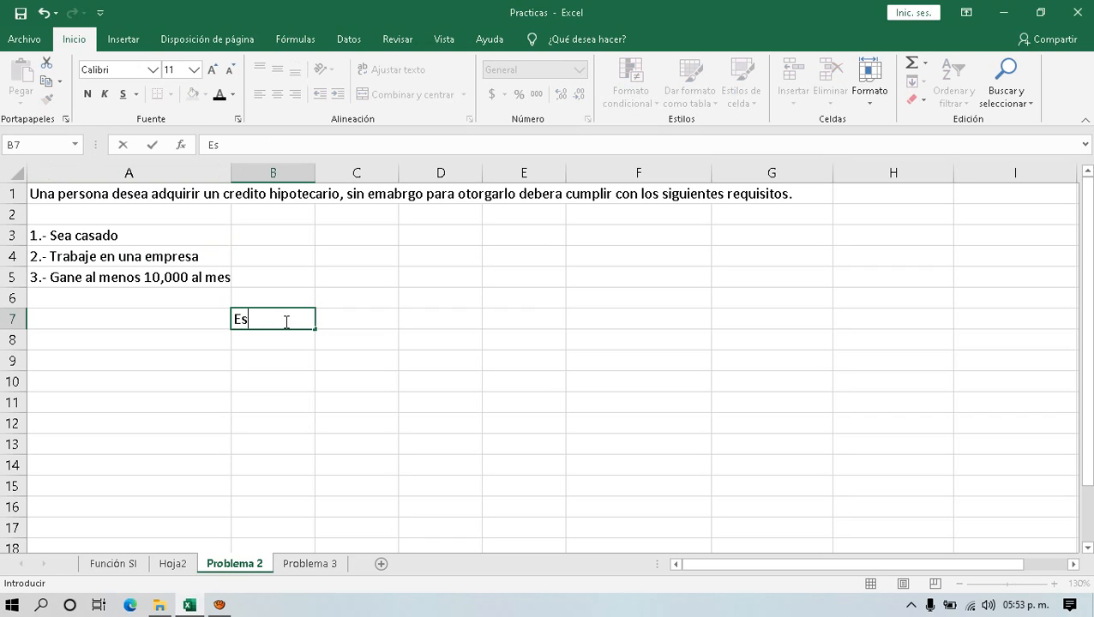
type("tado Civil")
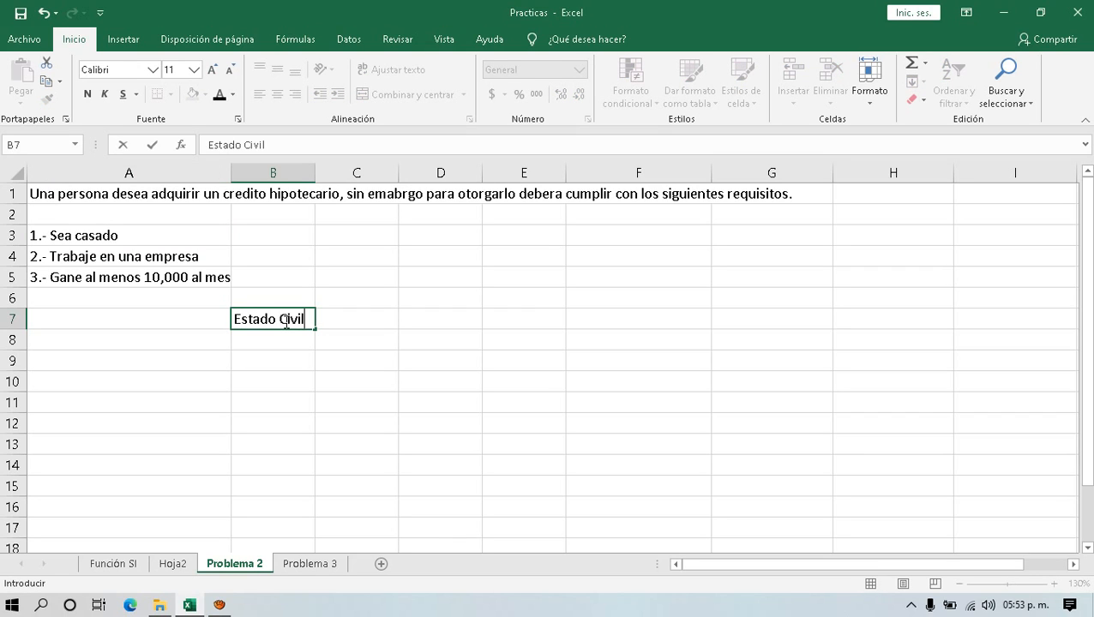
key("Return")
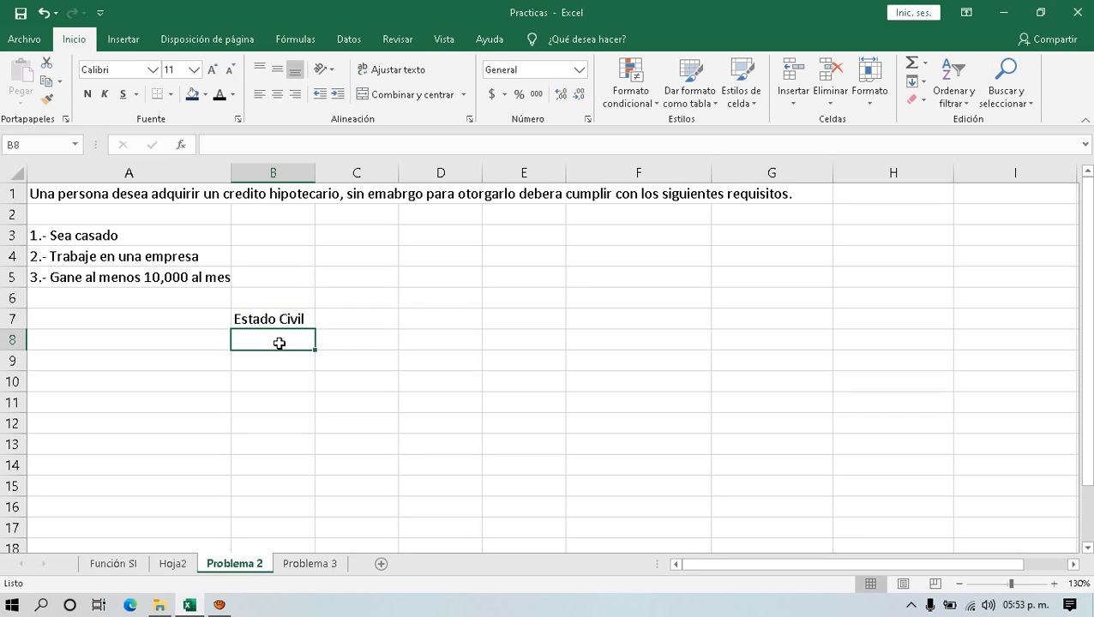
- List the marital status options Casado in B8 and Soltero in B9 under the Estado Civil heading
type("Casado")
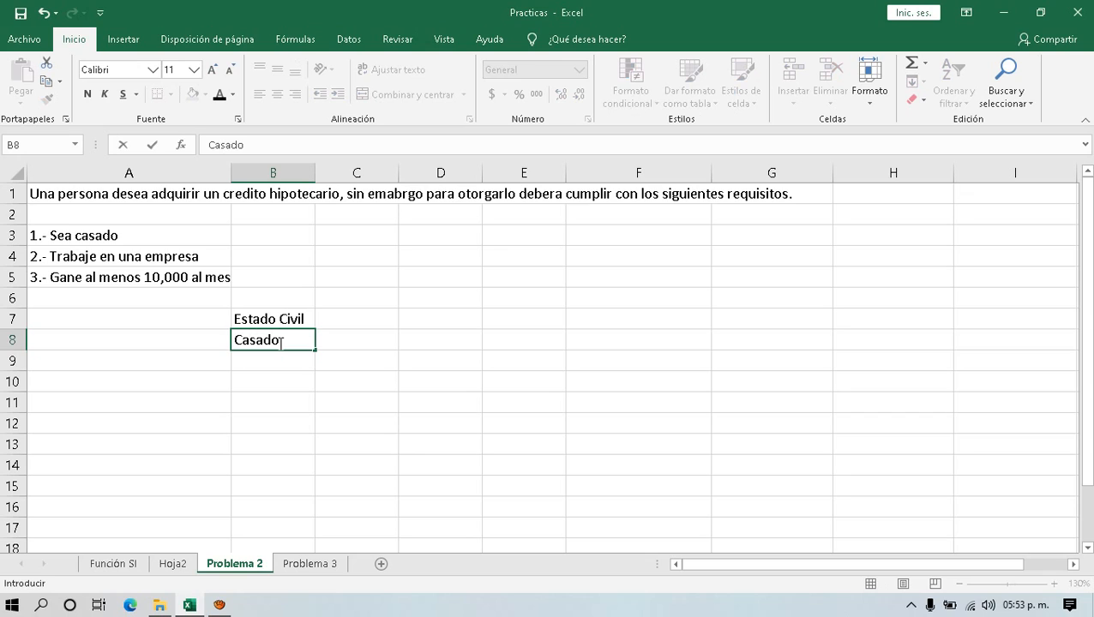
key("Return")
type("Soltero")
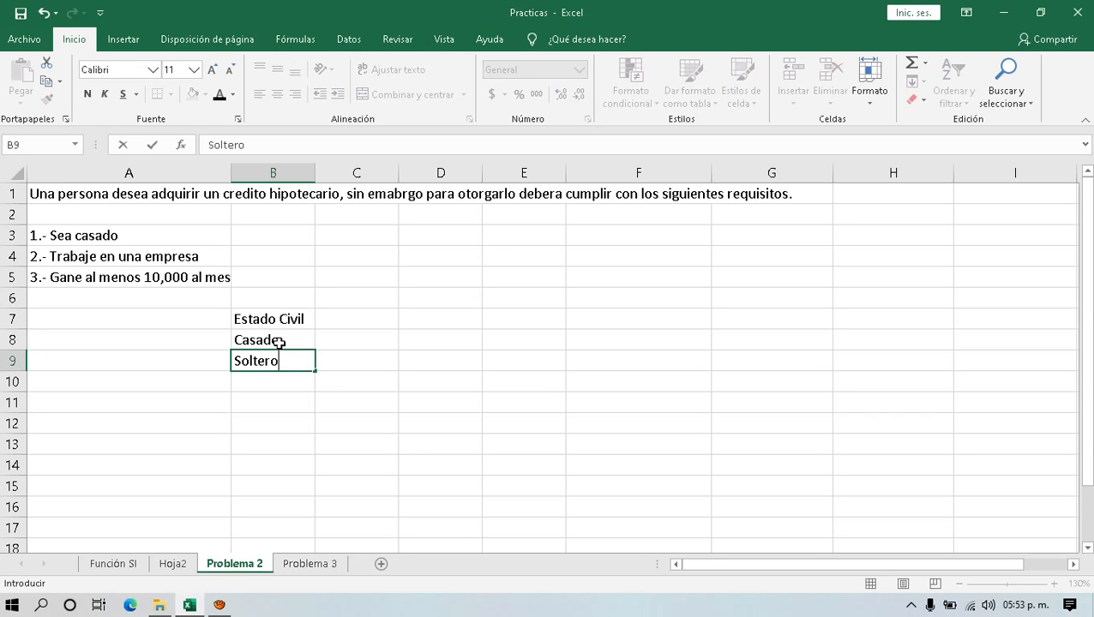
key("Return")
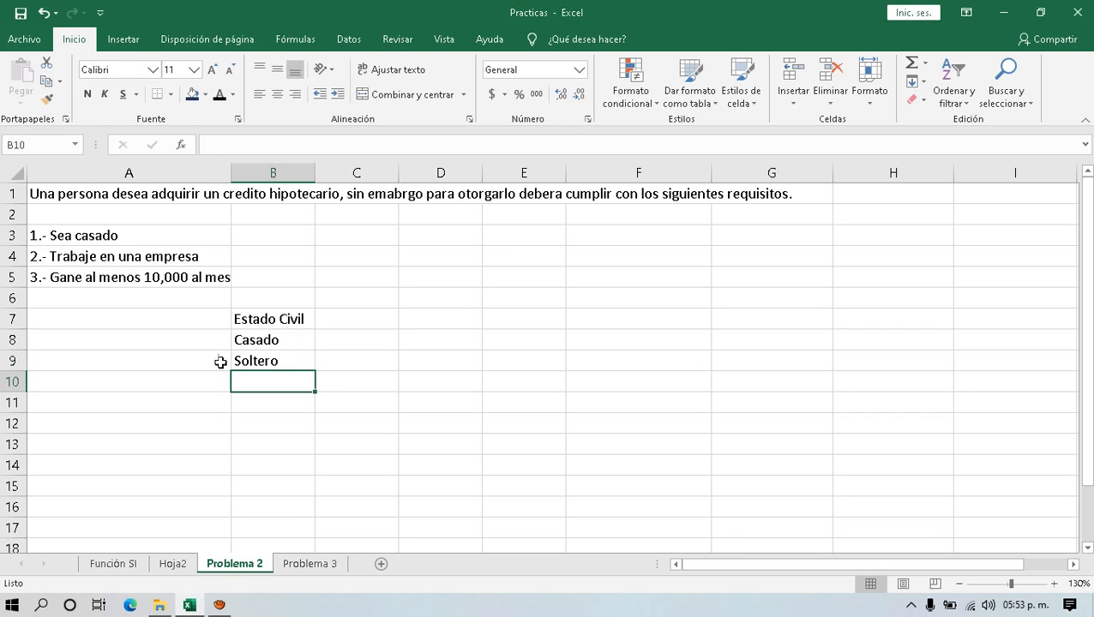
- Make the Estado Civil heading in B7 bold and give it the standard orange fill
left_click(274, 343)
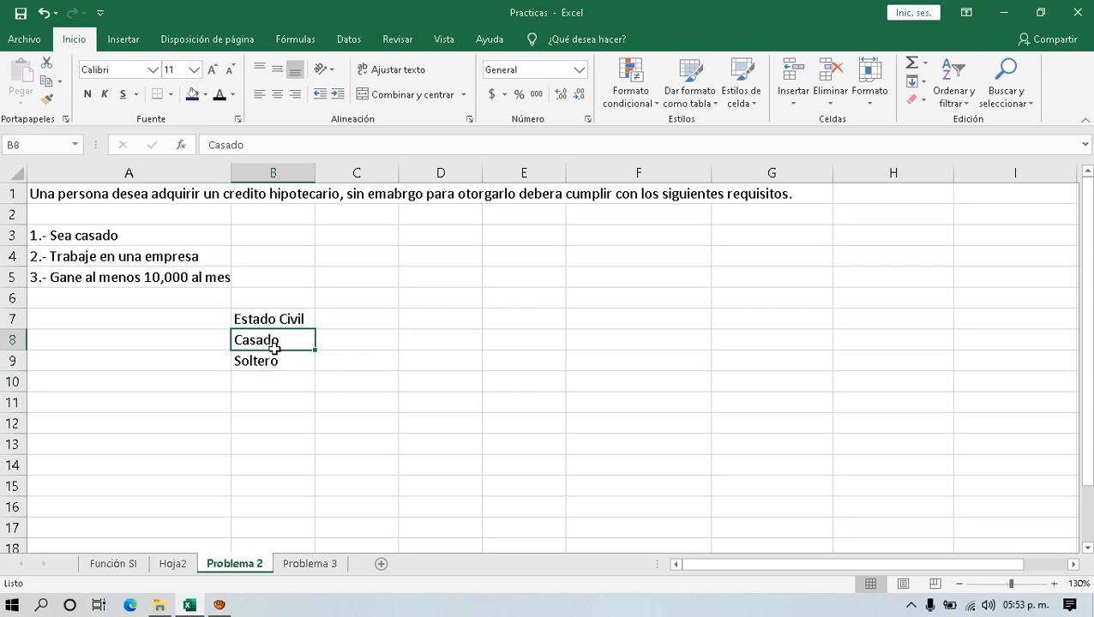
key("Down")
key("Down")
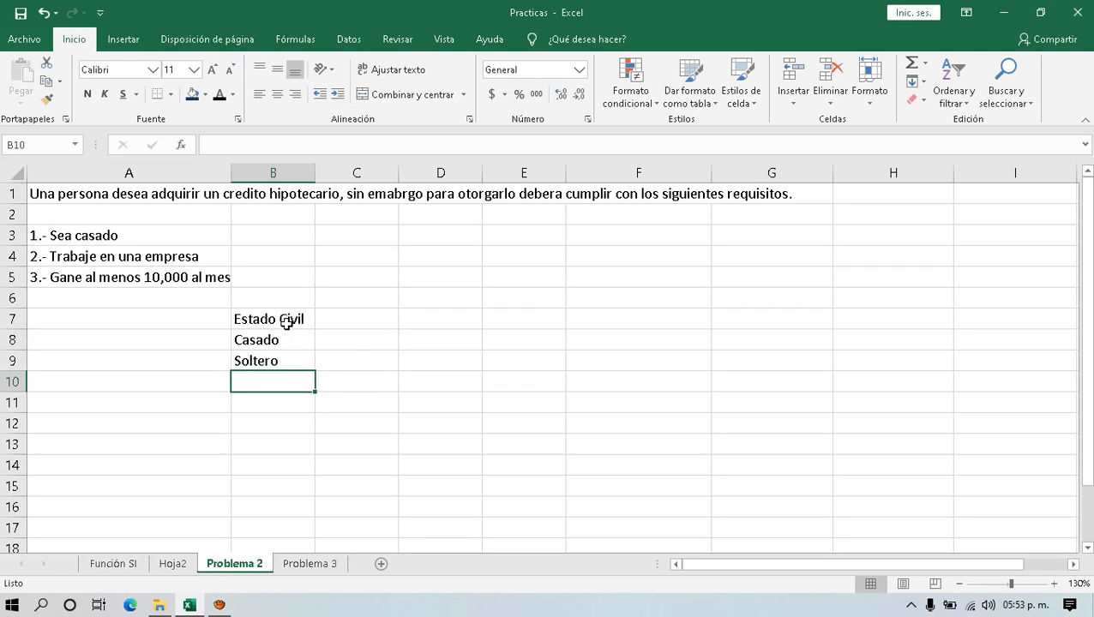
left_click(354, 318)
left_click(273, 320)
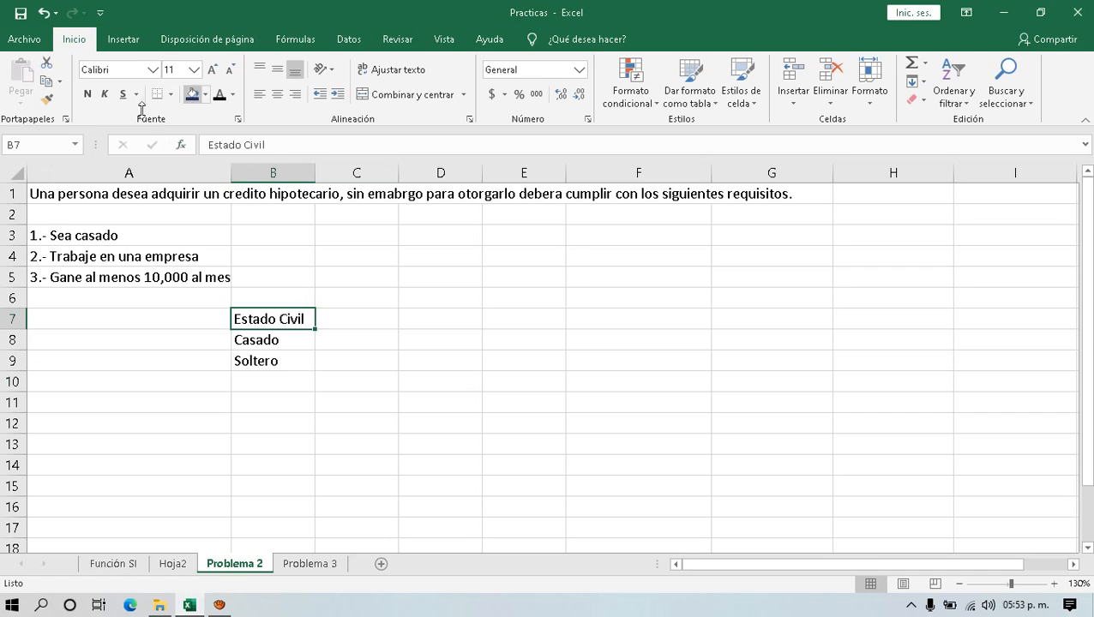
left_click(88, 94)
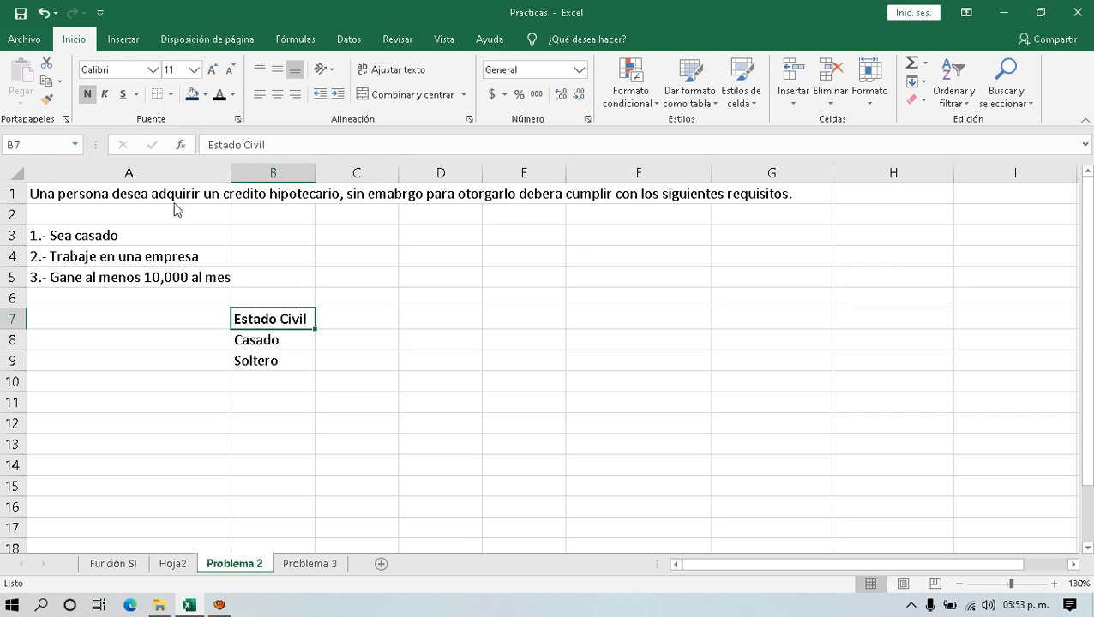
left_click(205, 94)
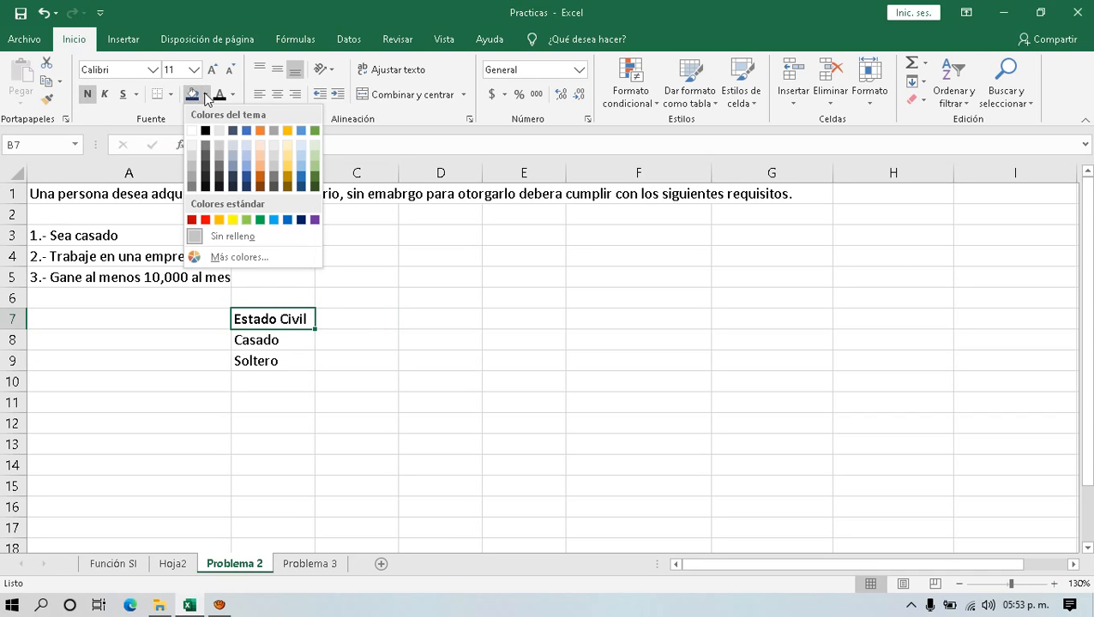
left_click(218, 220)
left_click_drag(268, 340, 261, 361)
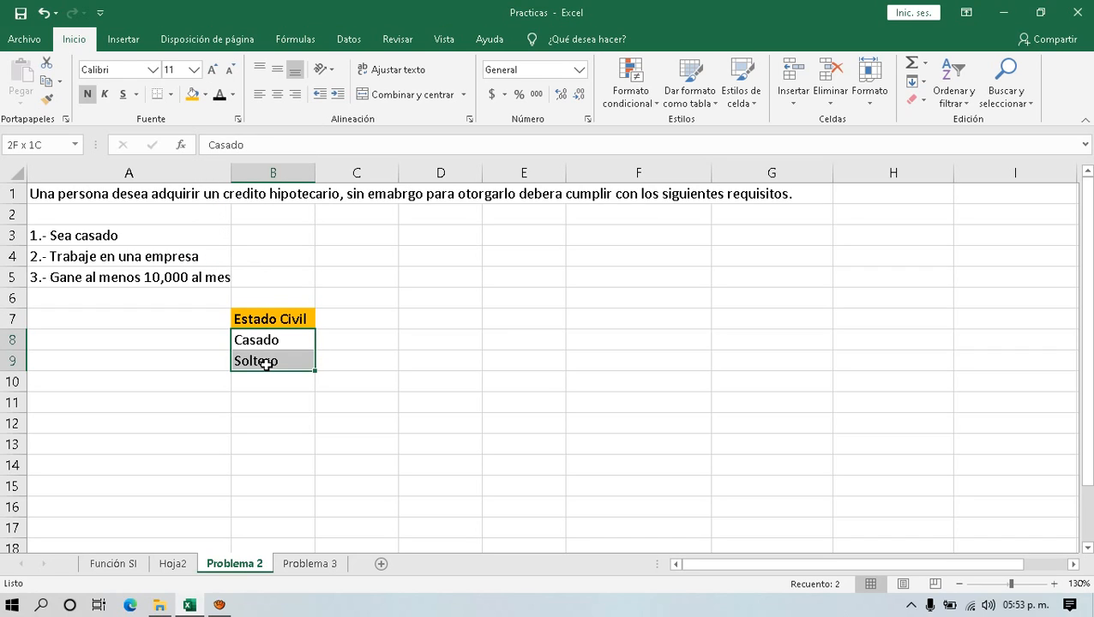
left_click(261, 319)
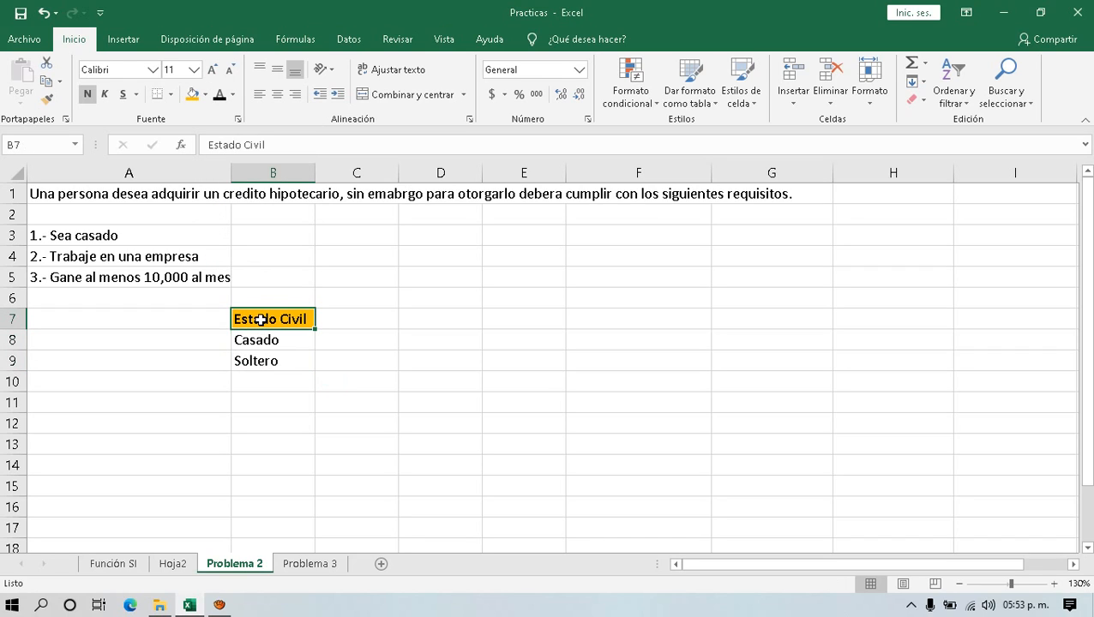
- Add the heading Trabajo in C7 with the entries Empresa in C8 and Negocio in C9
left_click(361, 324)
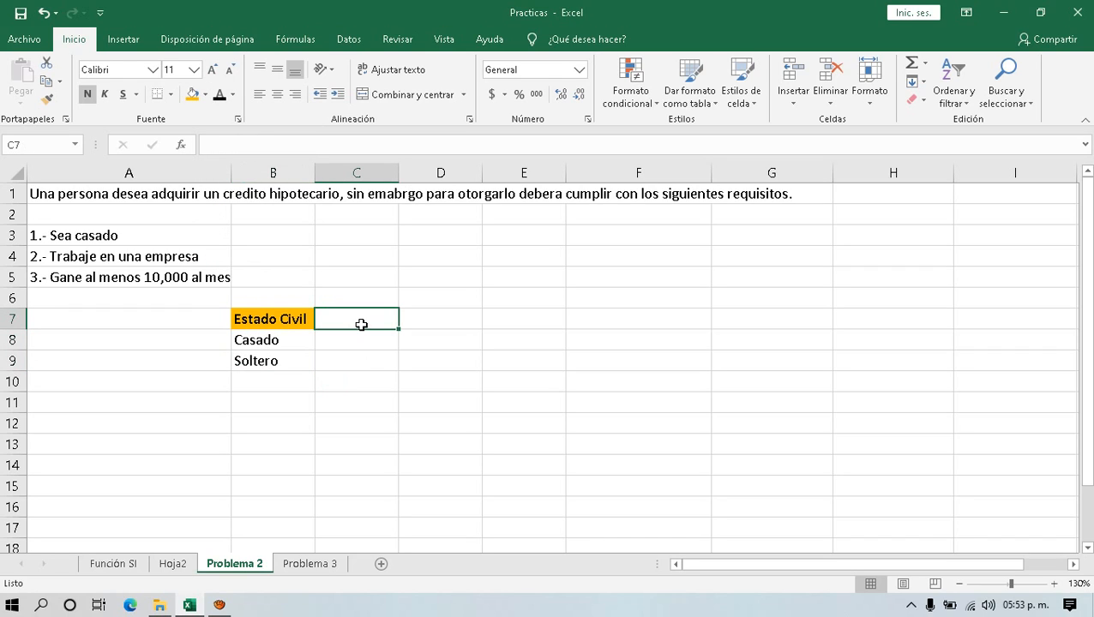
type("Tr")
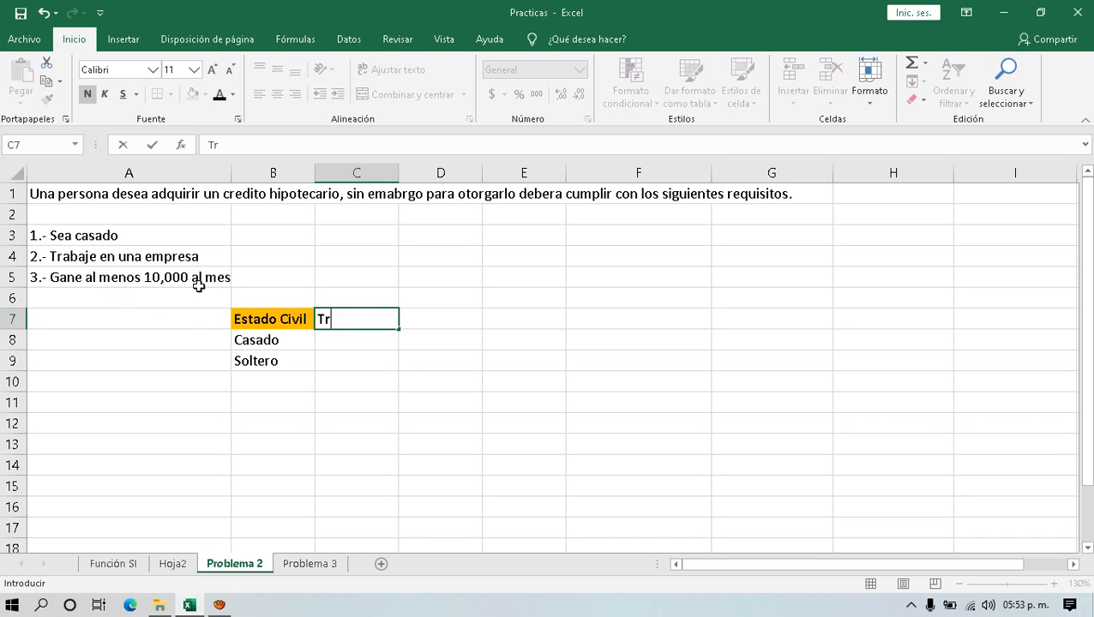
type("abajo")
key("Return")
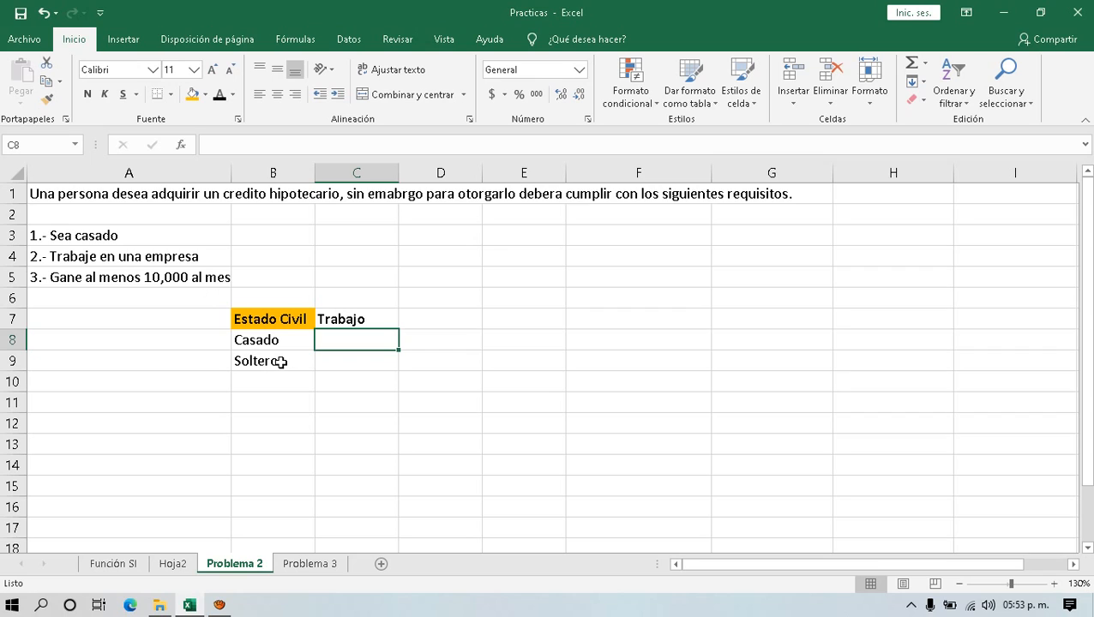
type("Empresa")
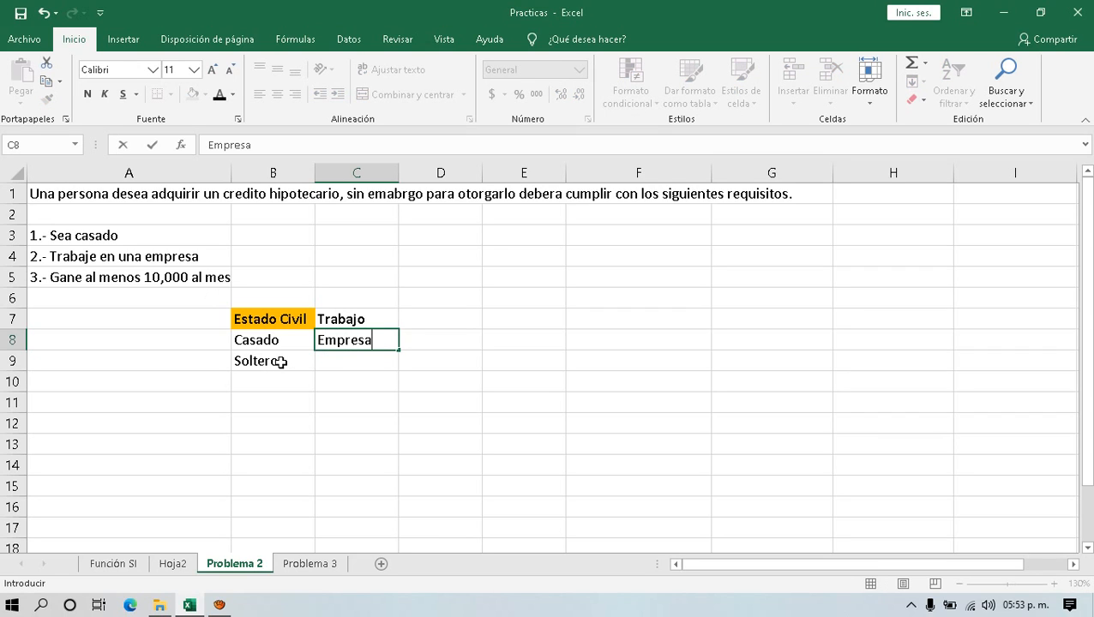
key("Return")
type("Neg")
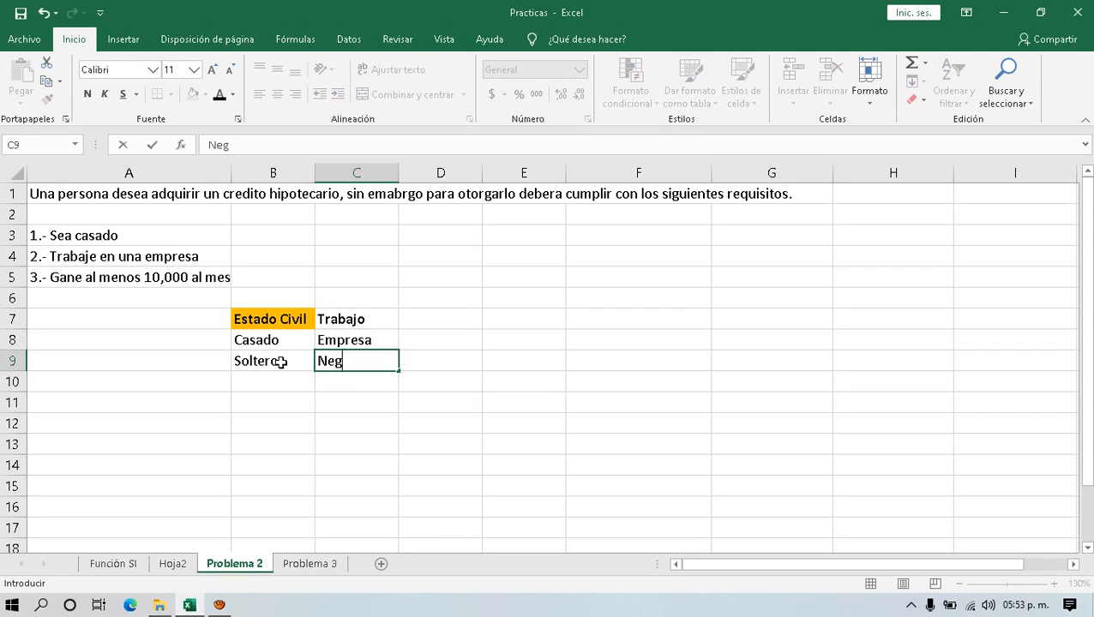
type("ocio")
key("Return")
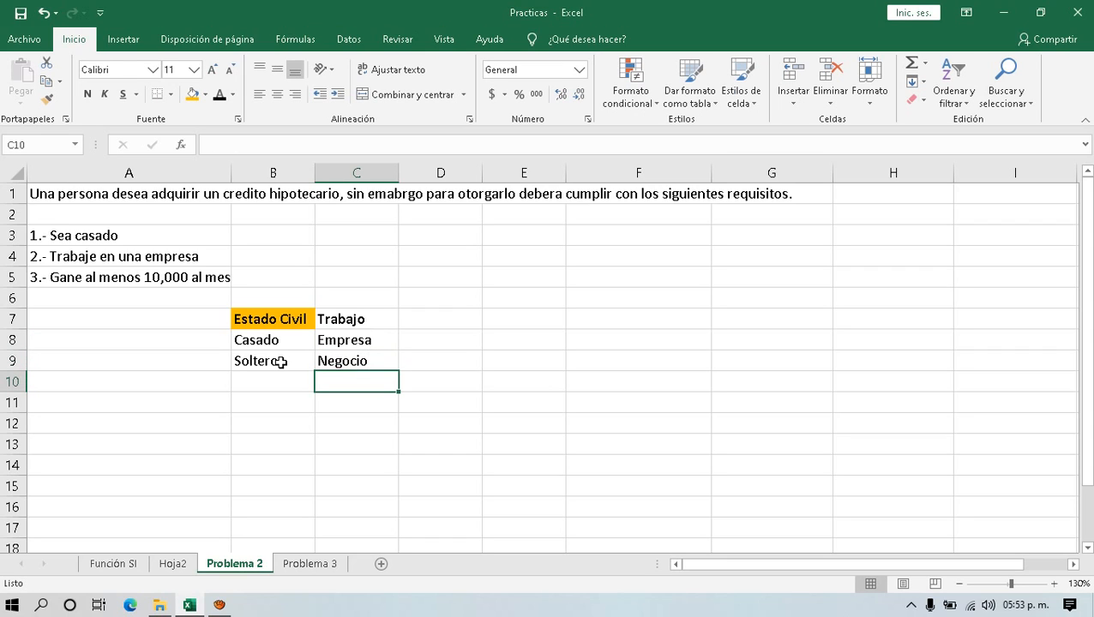
- Fill the Trabajo heading cell C7 with the standard green color
left_click(326, 323)
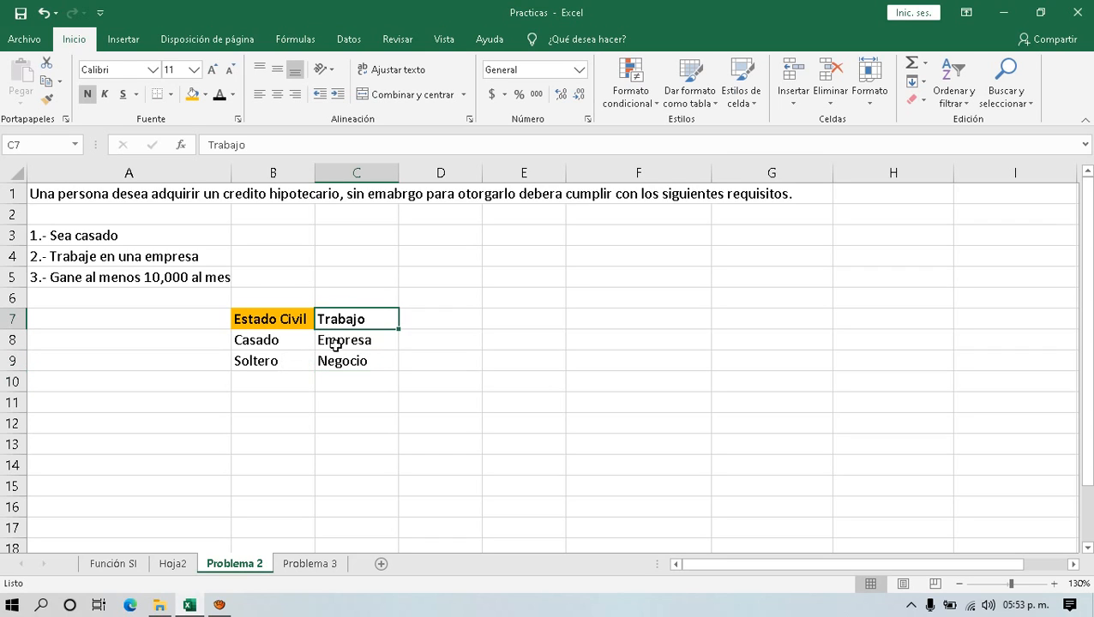
left_click(205, 96)
left_click(259, 221)
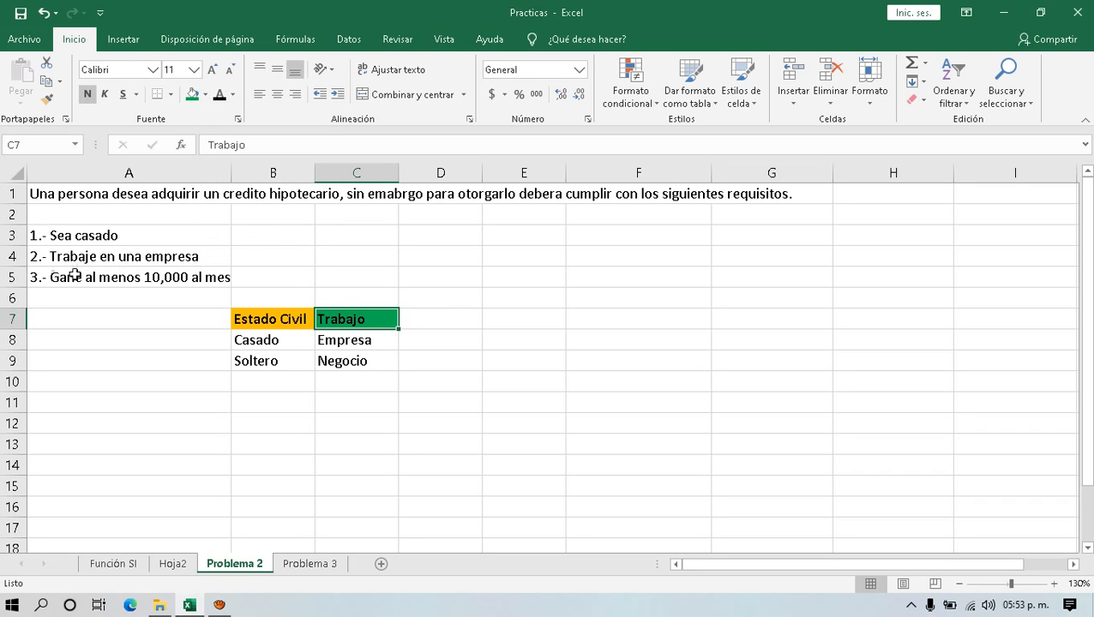
- Enter the heading Sueldo in D7 and fill the cell with the standard light green color
left_click(441, 320)
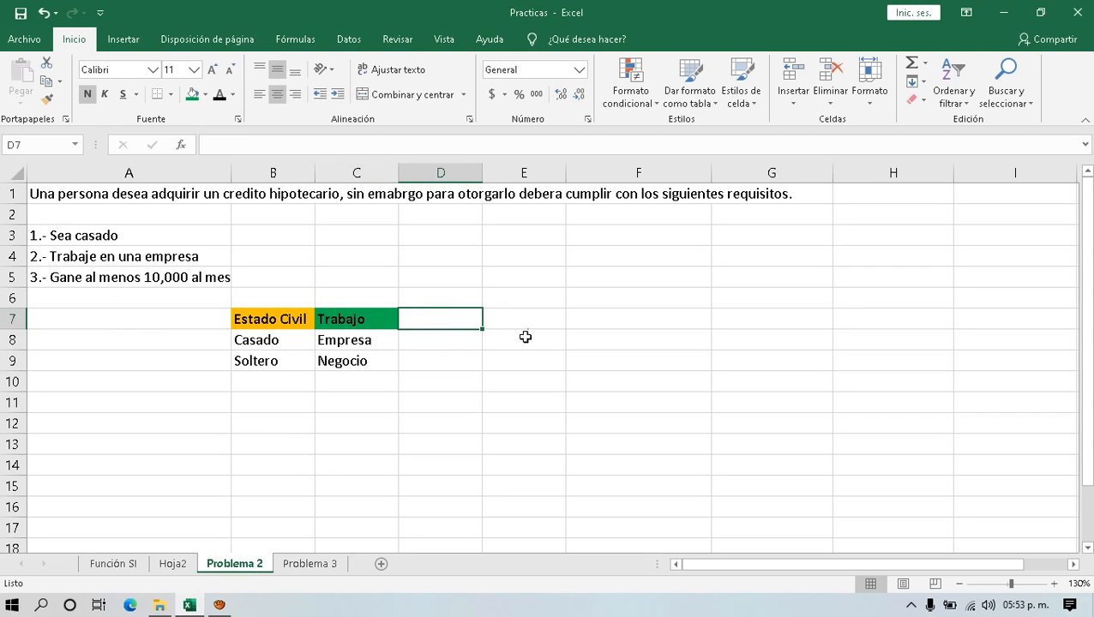
type("Sueld")
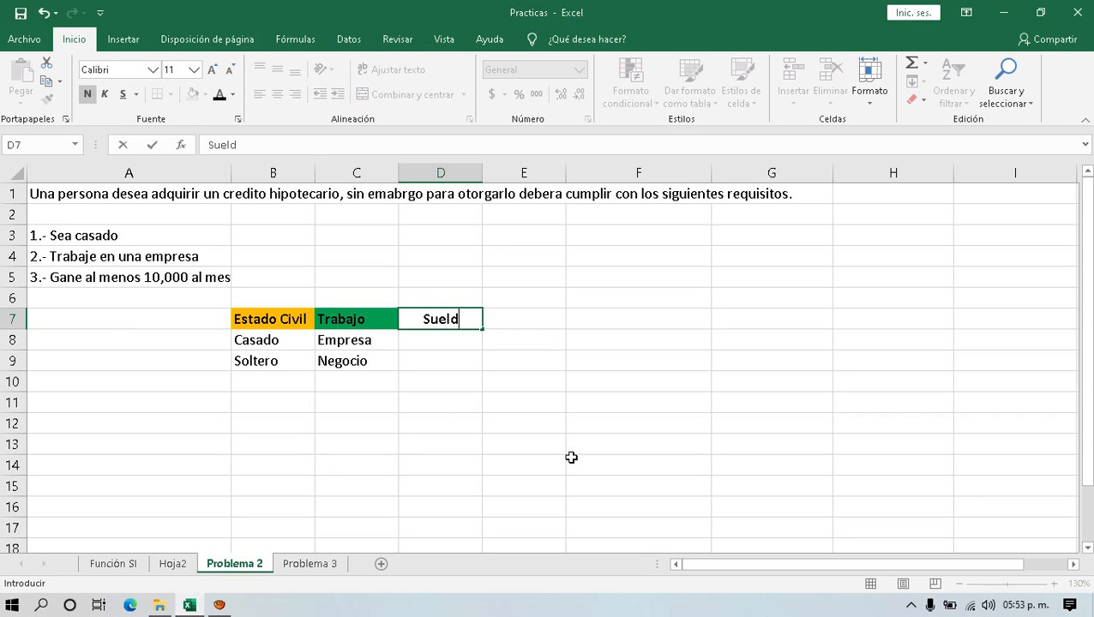
type("o")
key("Return")
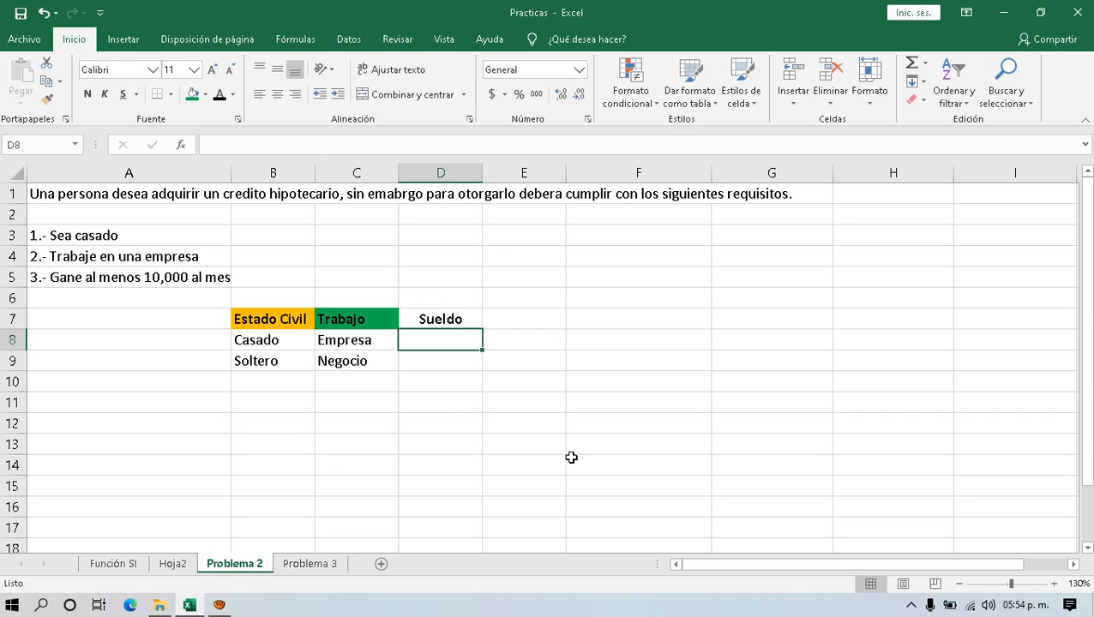
left_click(433, 320)
left_click(205, 96)
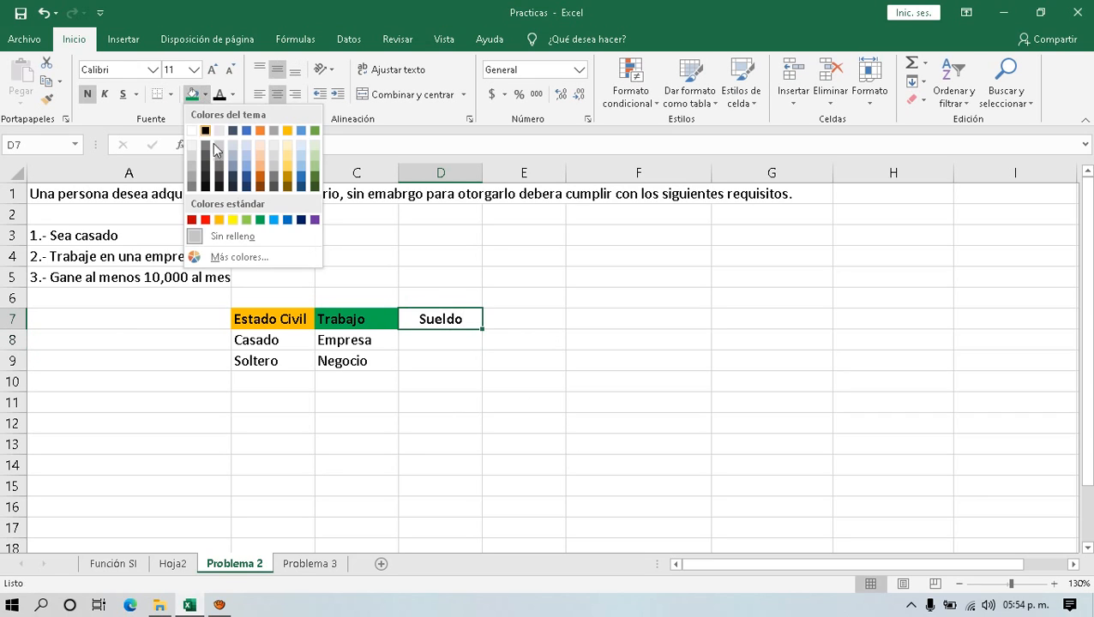
left_click(246, 220)
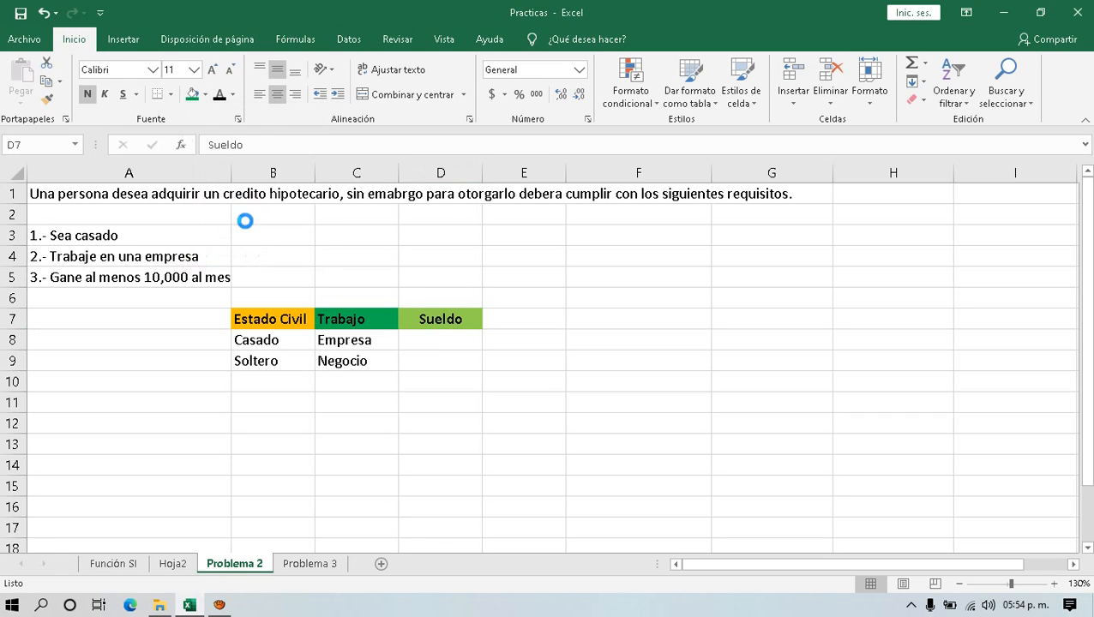
- Clear the Soltero and Negocio entries in B9:C9, keeping only the first row of applicant data
left_click(447, 344)
left_click_drag(282, 327, 433, 319)
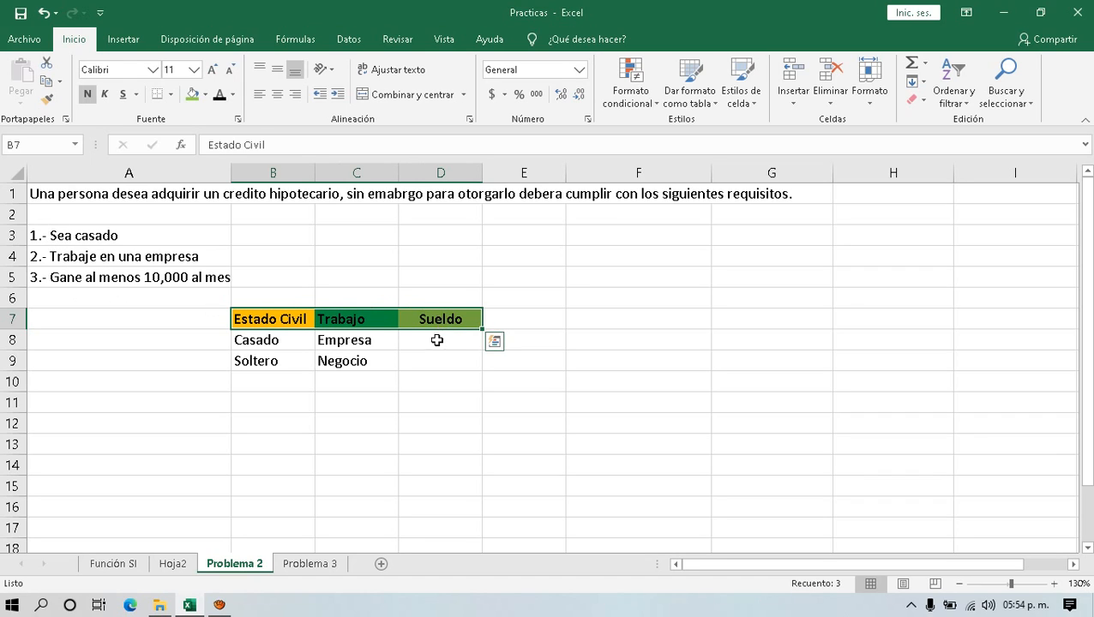
left_click_drag(434, 339, 435, 446)
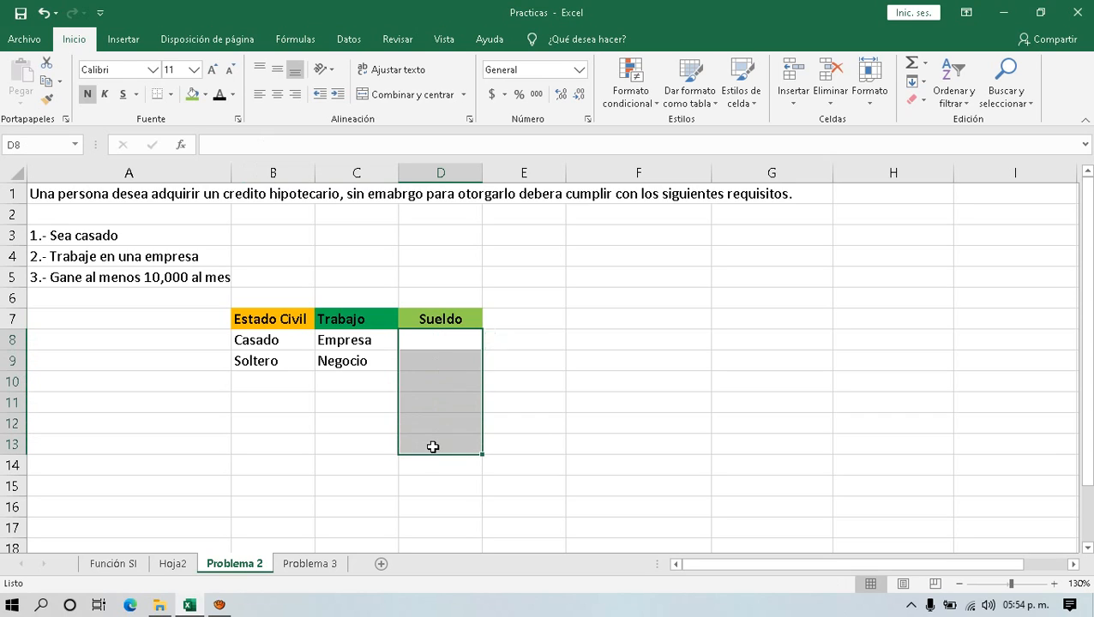
left_click(430, 340)
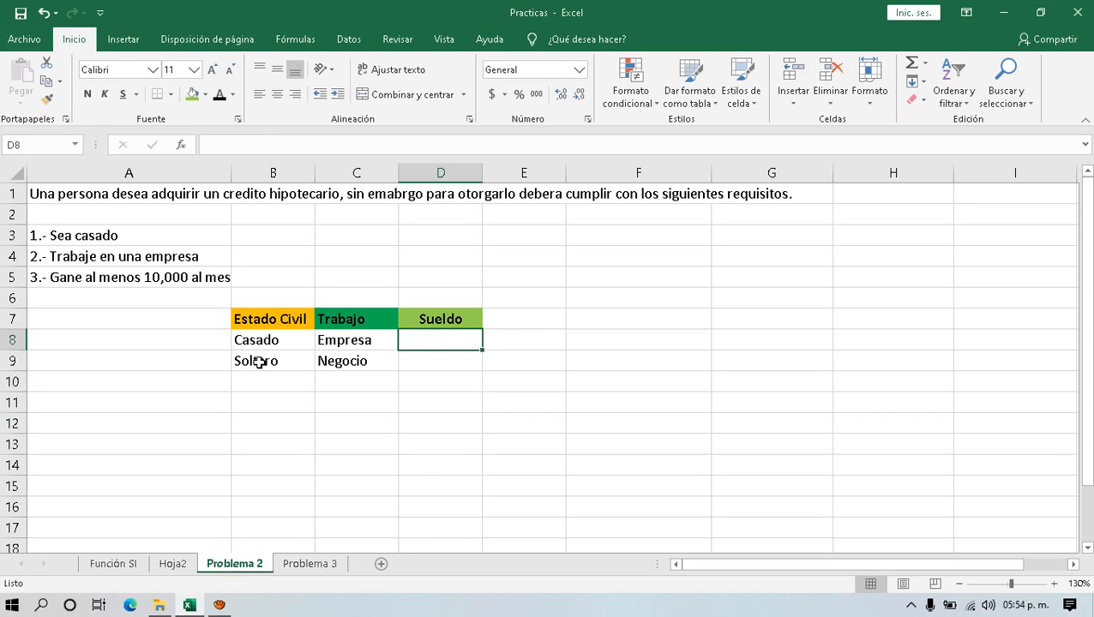
left_click_drag(256, 361, 366, 360)
key("Delete")
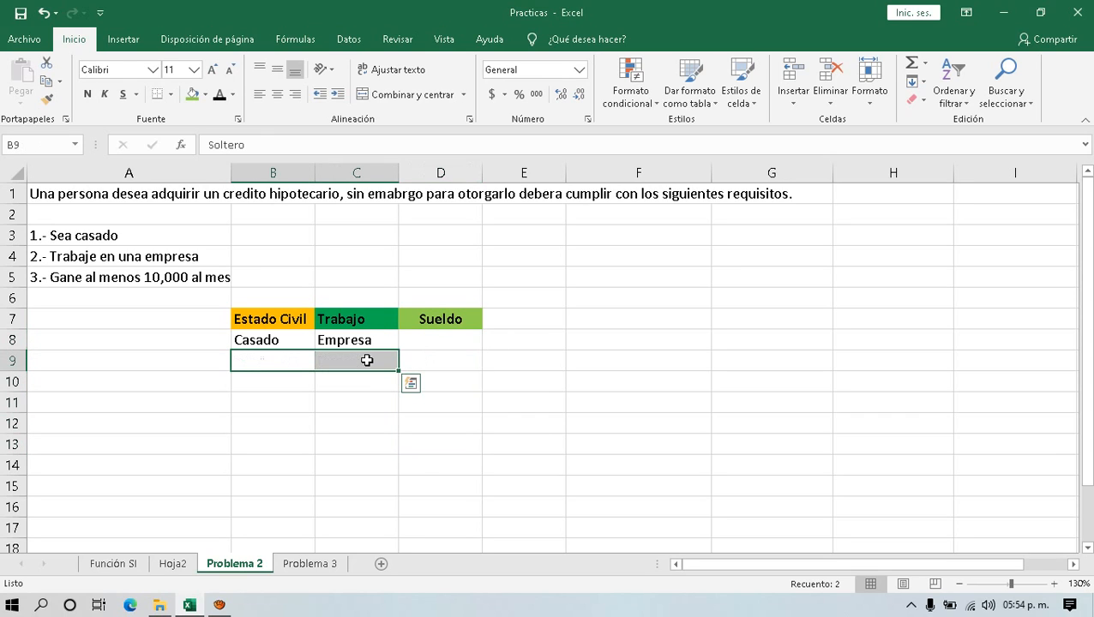
- Enter 10000 as the salary in D8 under the Sueldo heading
left_click(445, 344)
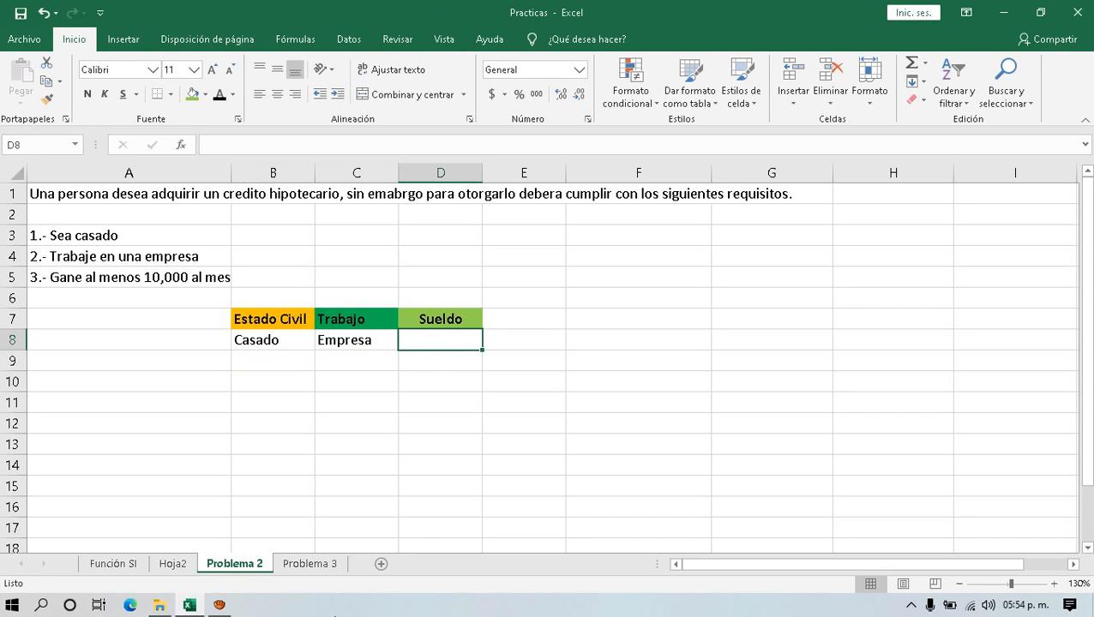
type("10000")
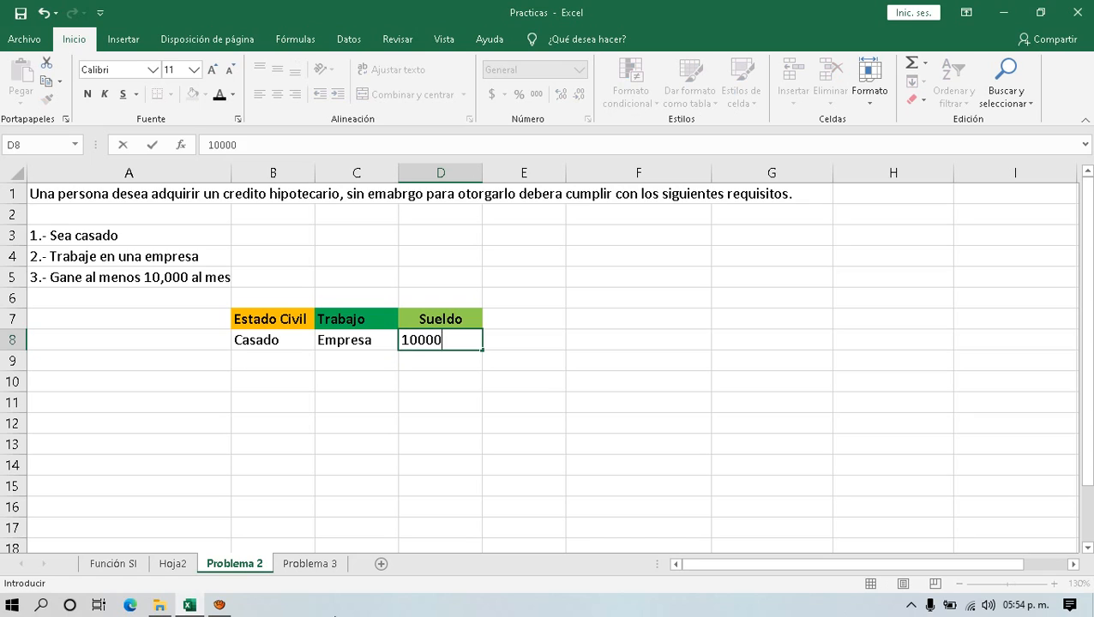
key("Return")
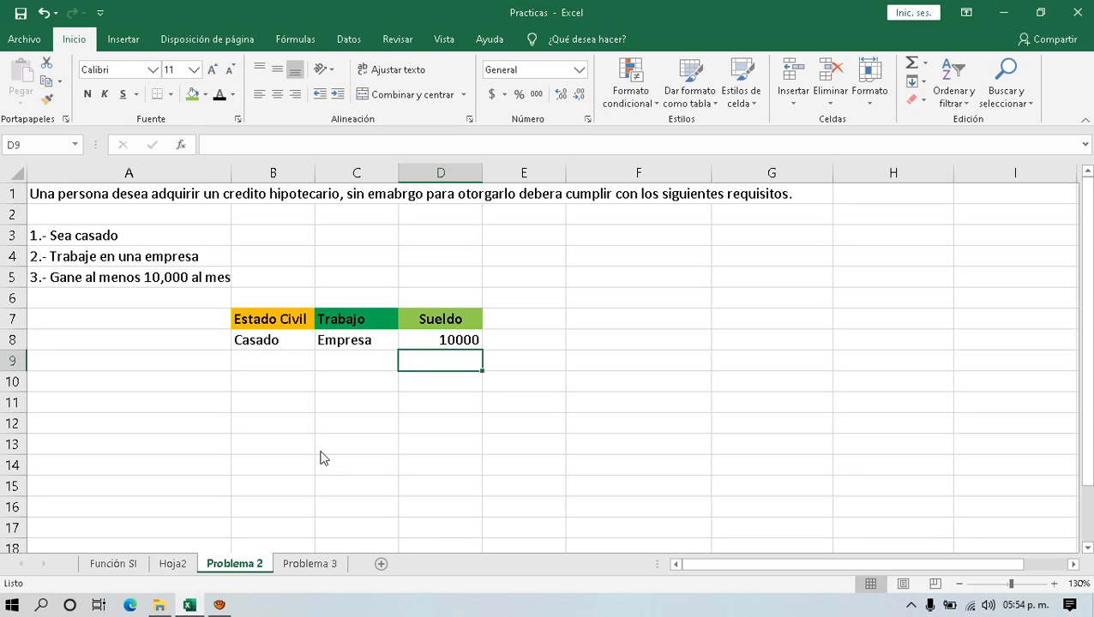
left_click(435, 344)
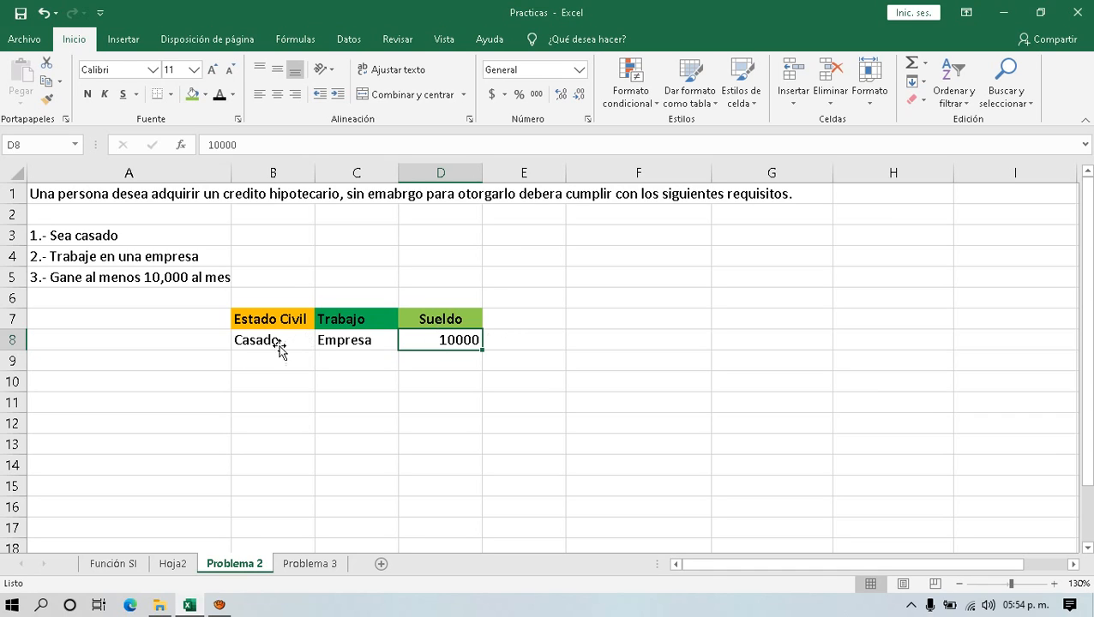
left_click(306, 342)
left_click_drag(305, 342, 434, 342)
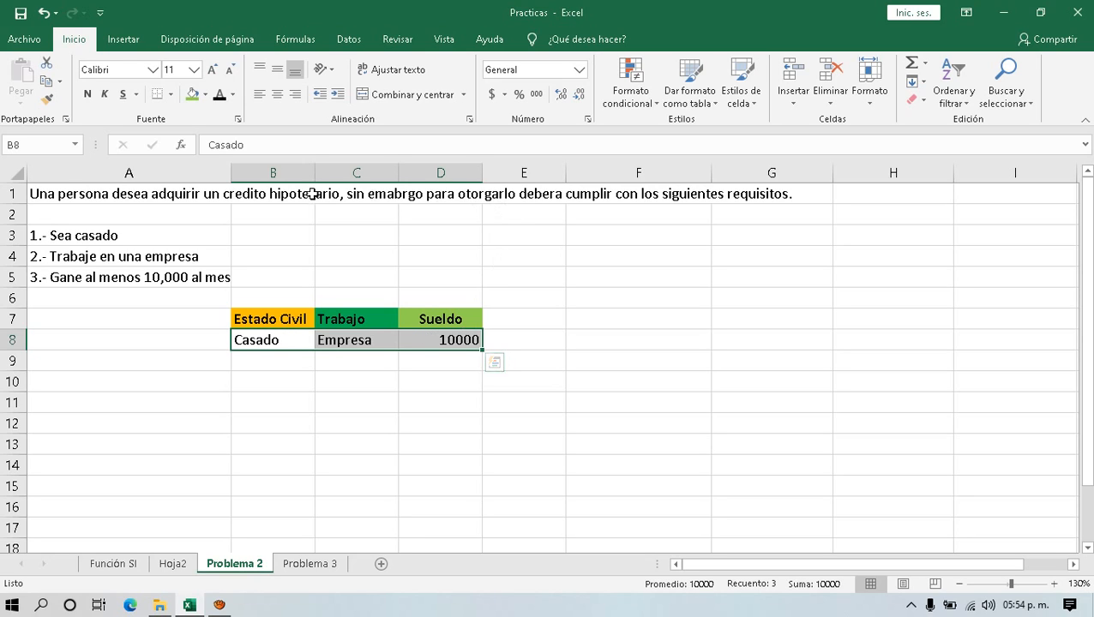
left_click(430, 377)
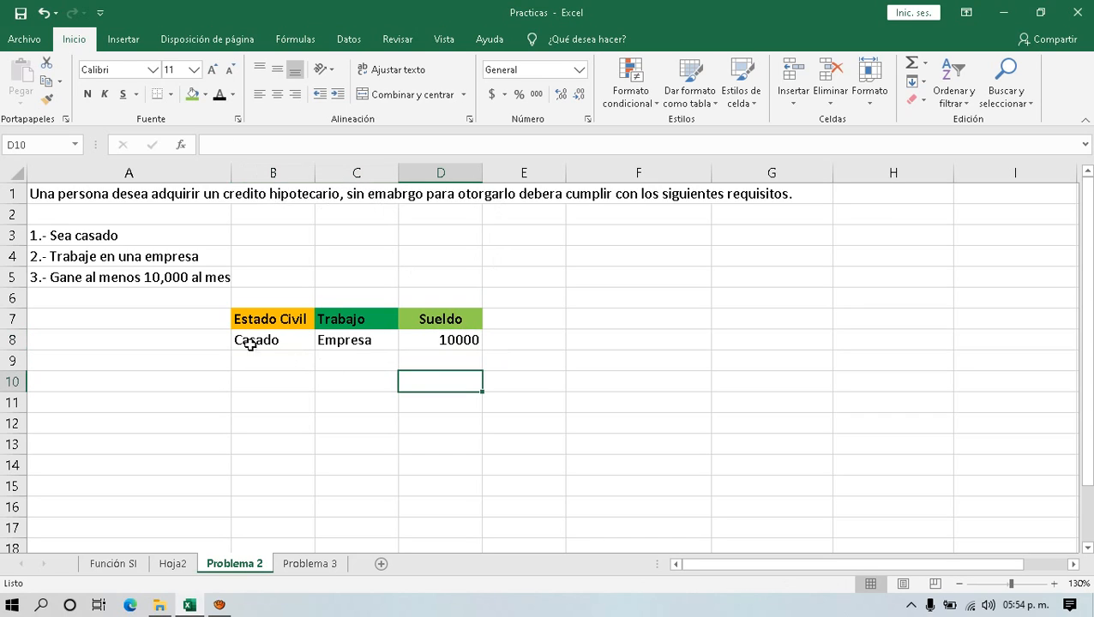
left_click_drag(264, 345, 433, 341)
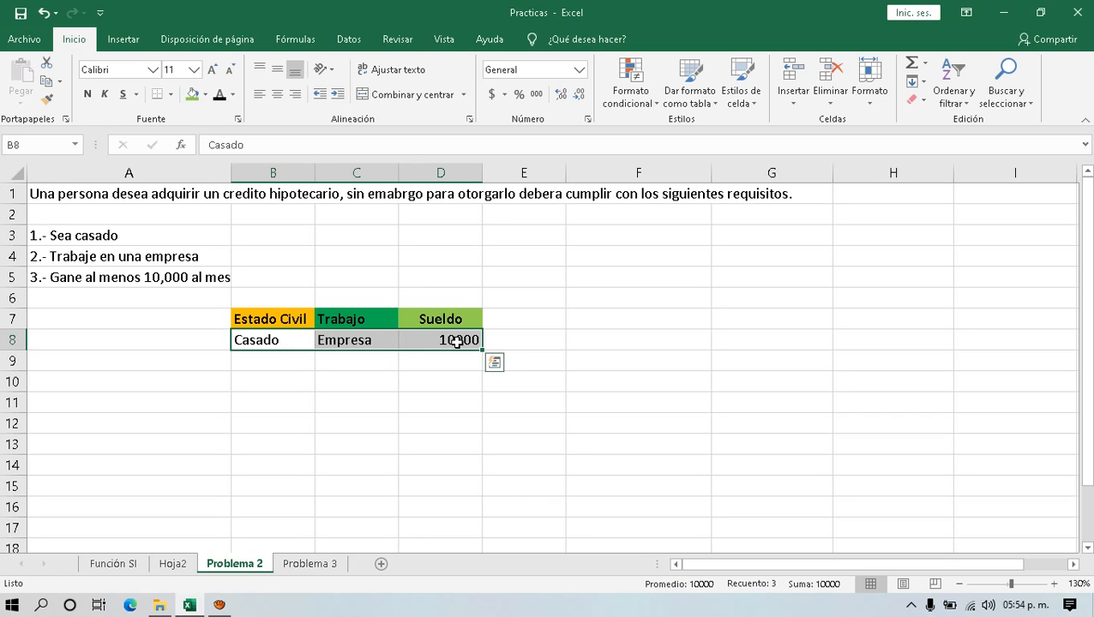
left_click(1072, 564)
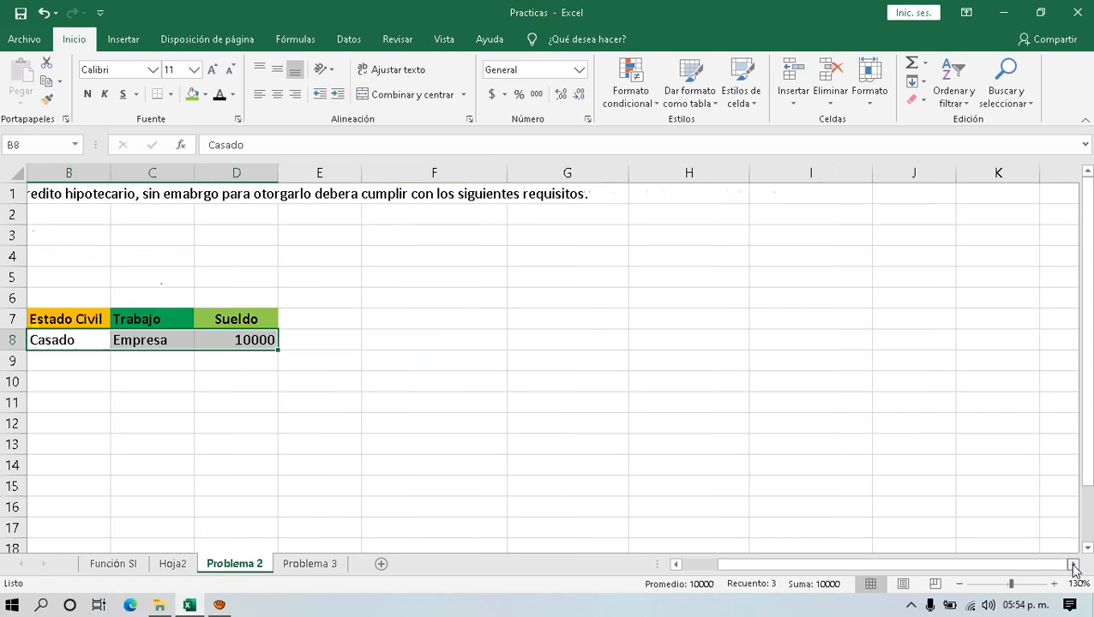
left_click_drag(865, 566, 835, 565)
- Enter the heading Status in E7, next to the Sueldo heading
left_click(504, 318)
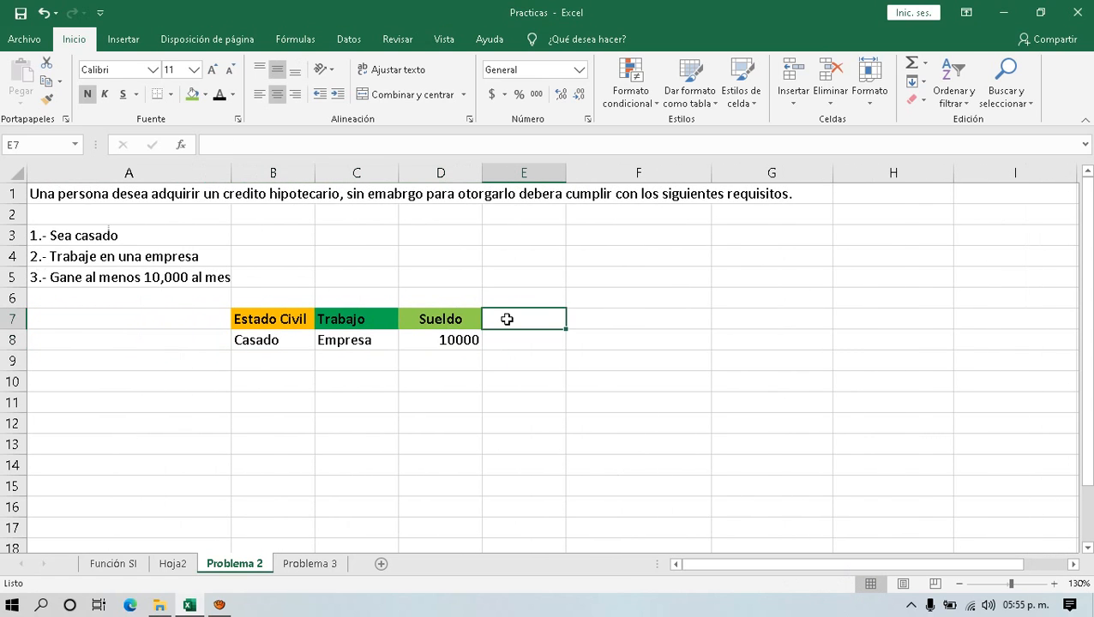
type("St")
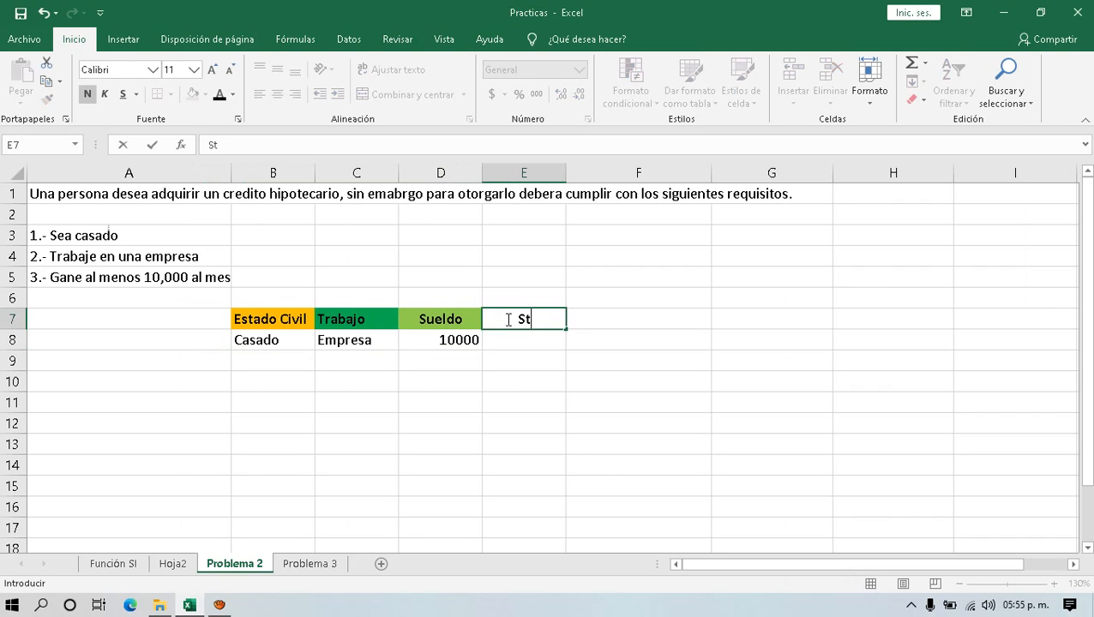
type("atus")
key("Return")
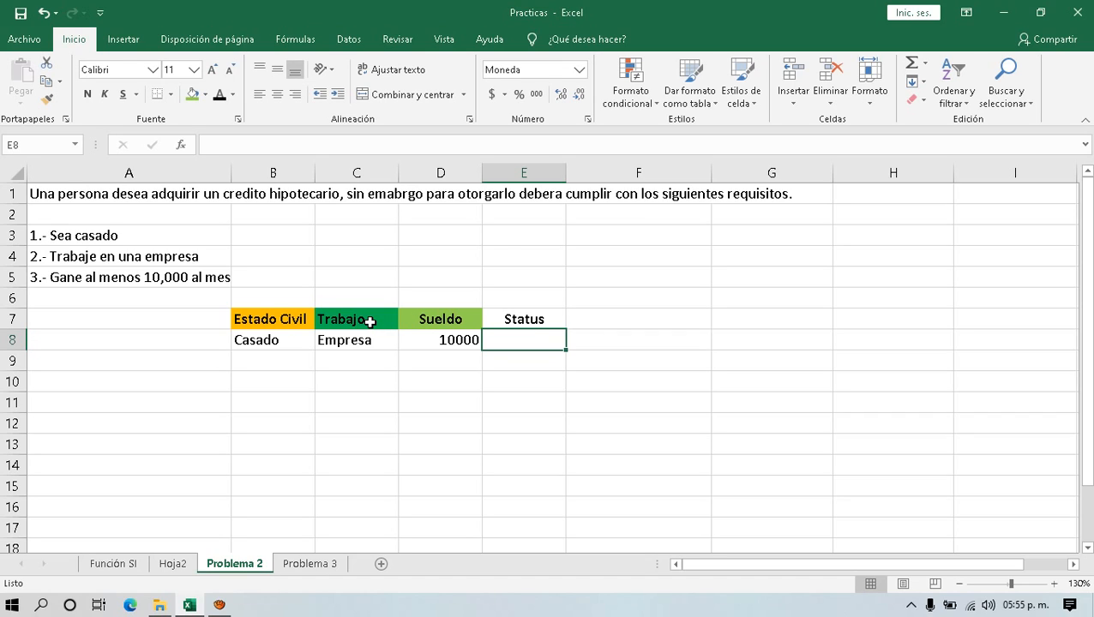
- Apply the accounting number format to the salary in D8 and autofit the width of column D
left_click(538, 320)
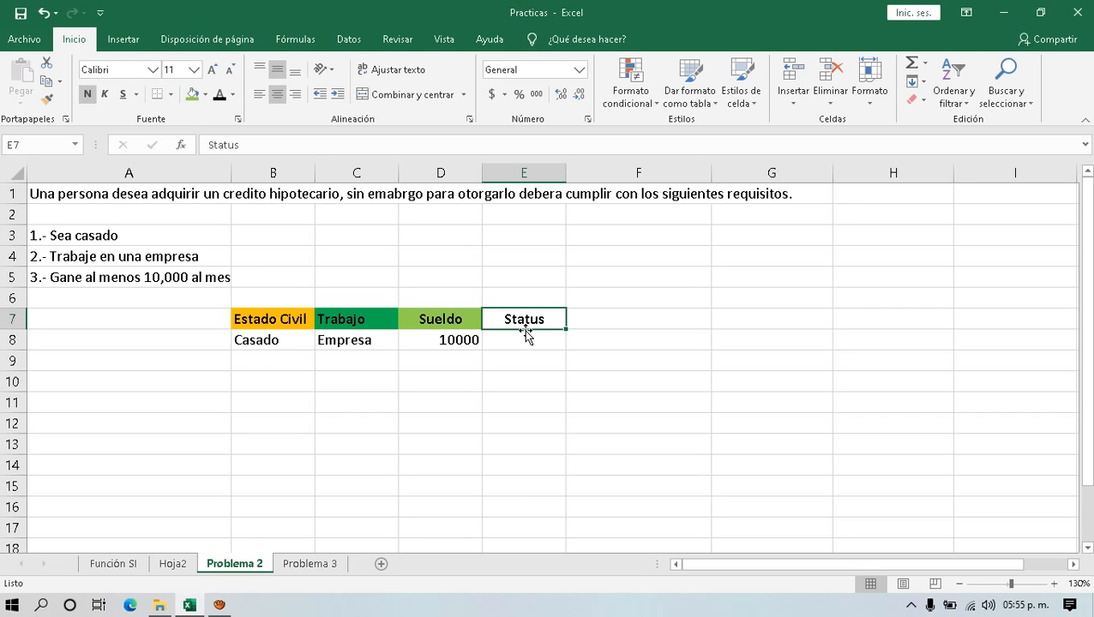
left_click(521, 341)
left_click(466, 342)
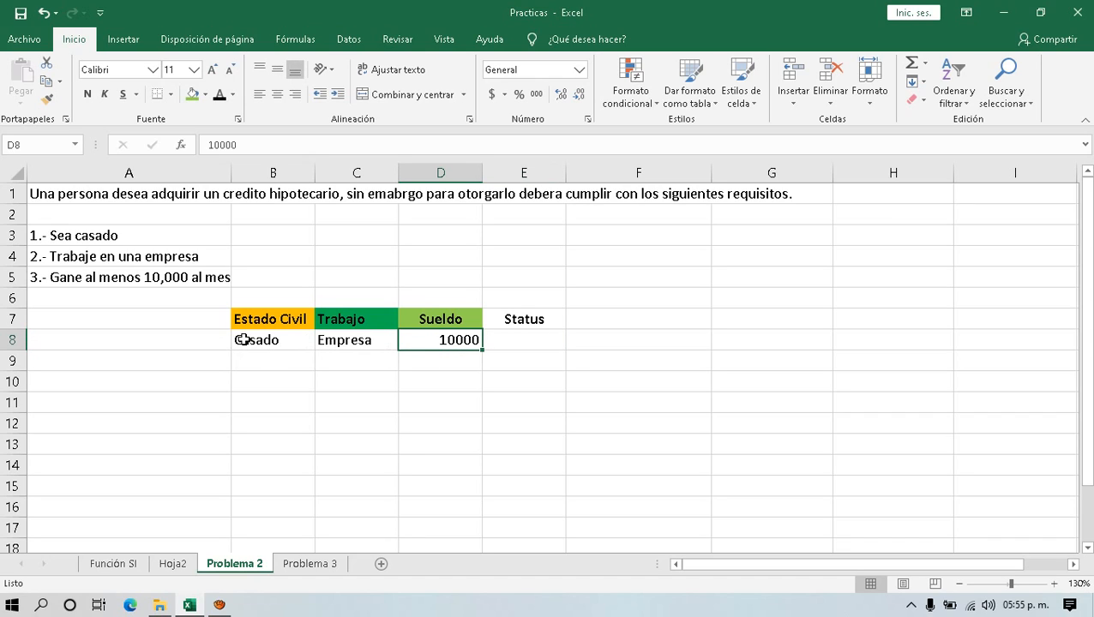
left_click(492, 94)
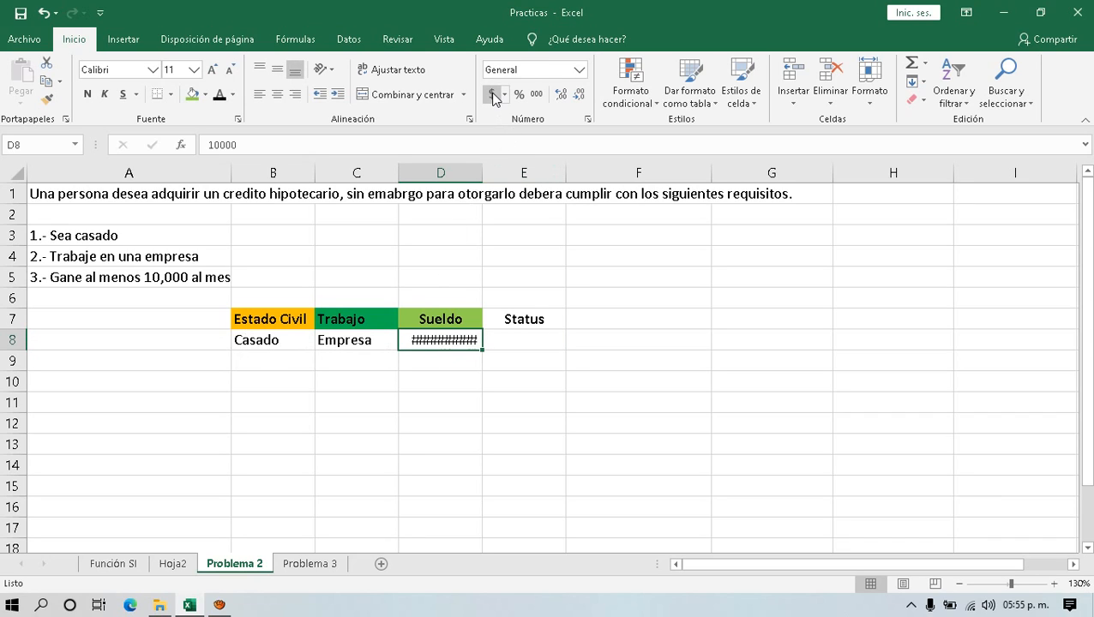
double_click(482, 173)
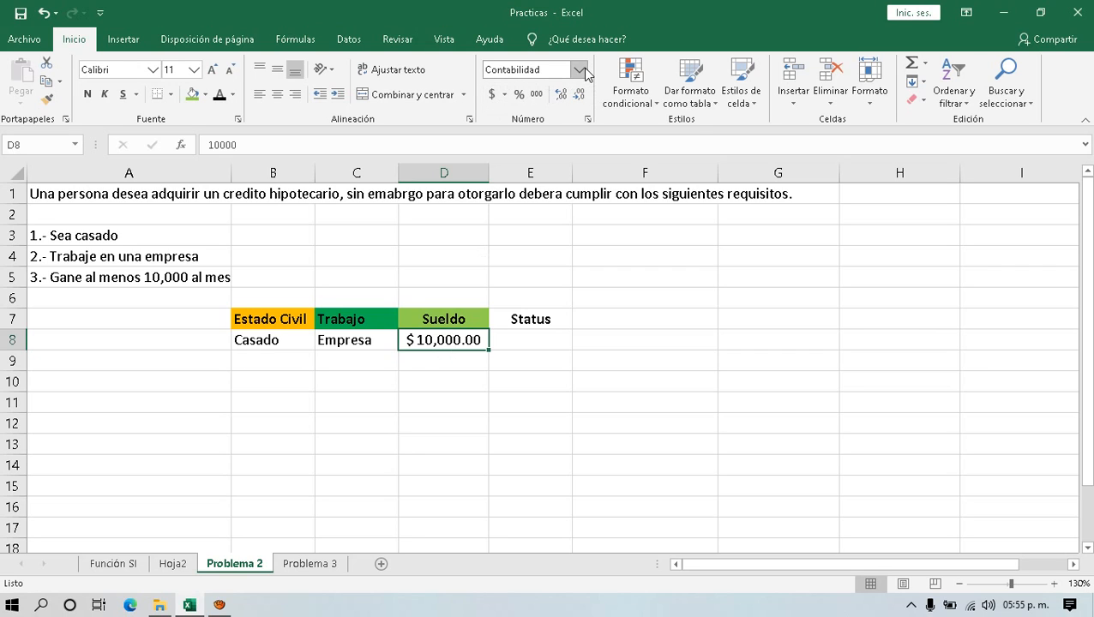
left_click(459, 386)
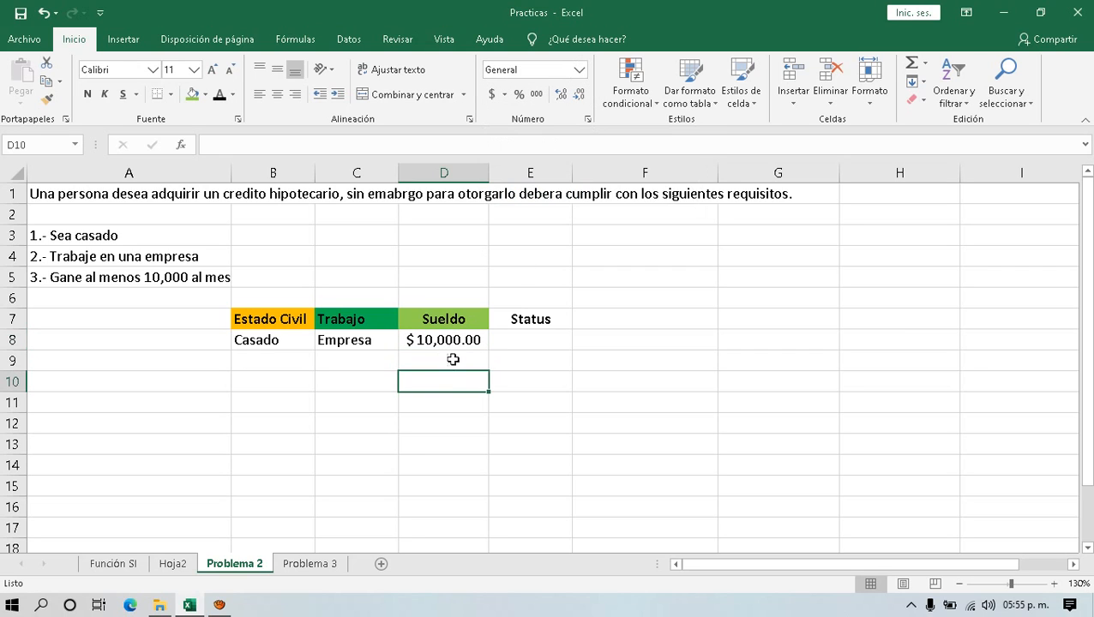
- Enter the test value 2 in D9, below the salary
left_click(452, 365)
type("2")
key("Return")
left_click(452, 364)
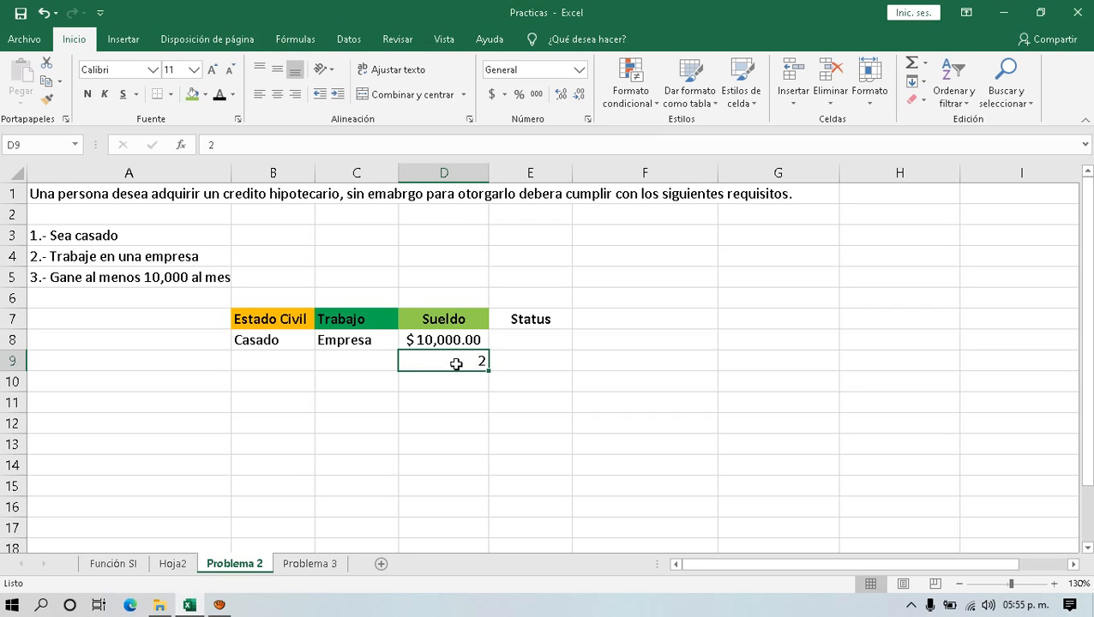
- Apply the accounting number format to the Sueldo cells D8:D19
scroll(457, 364, "down", 1)
left_click_drag(444, 276, 444, 511)
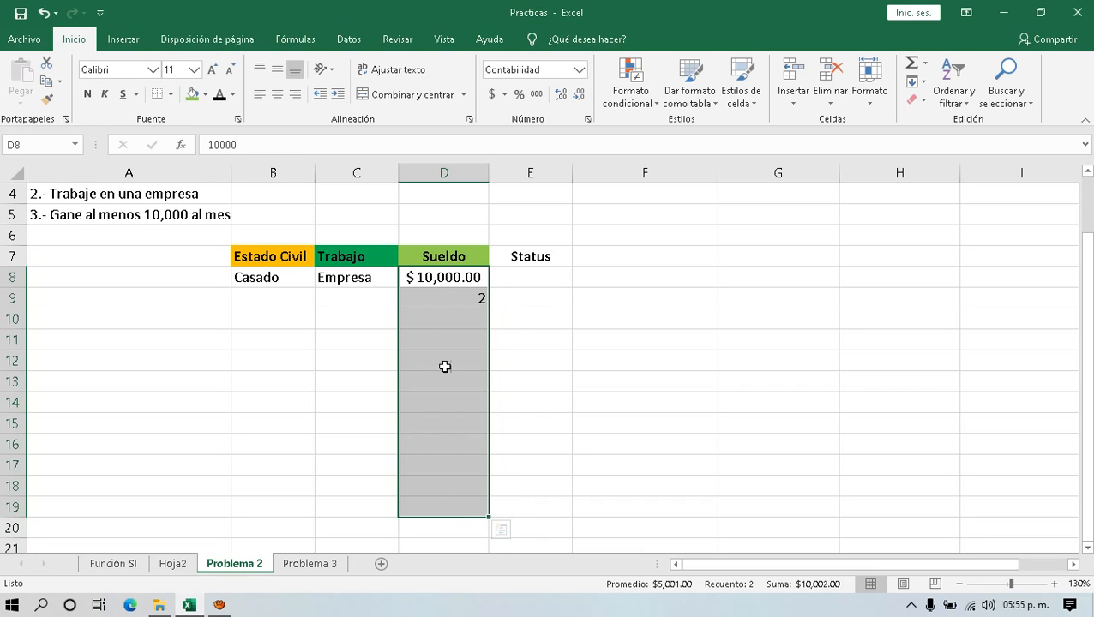
left_click(493, 96)
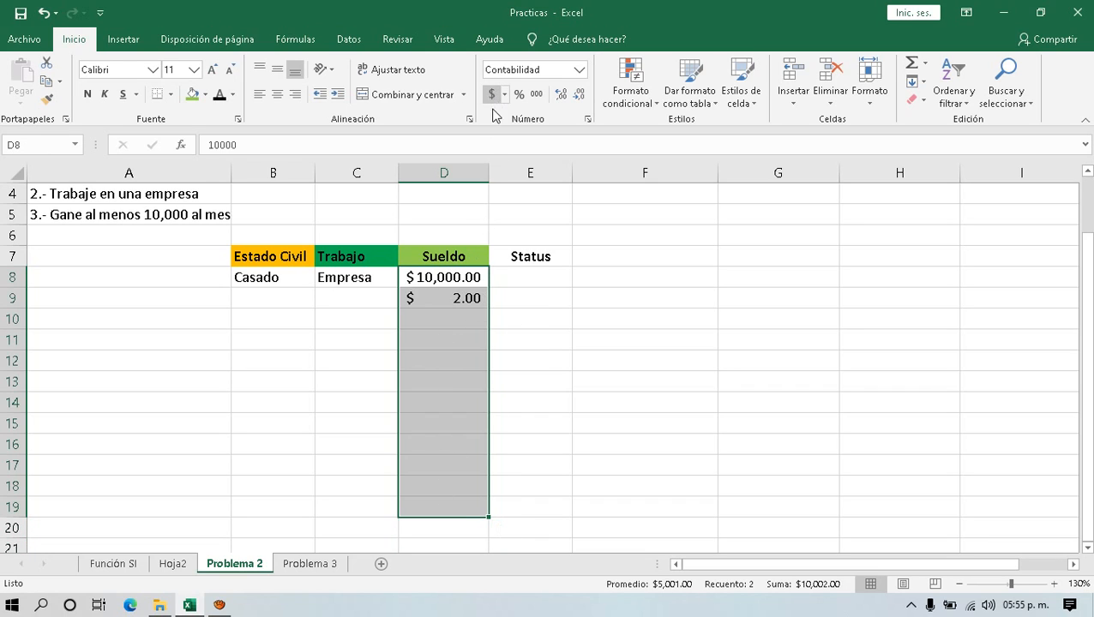
left_click(520, 347)
- Delete the test value from D9
left_click(443, 298)
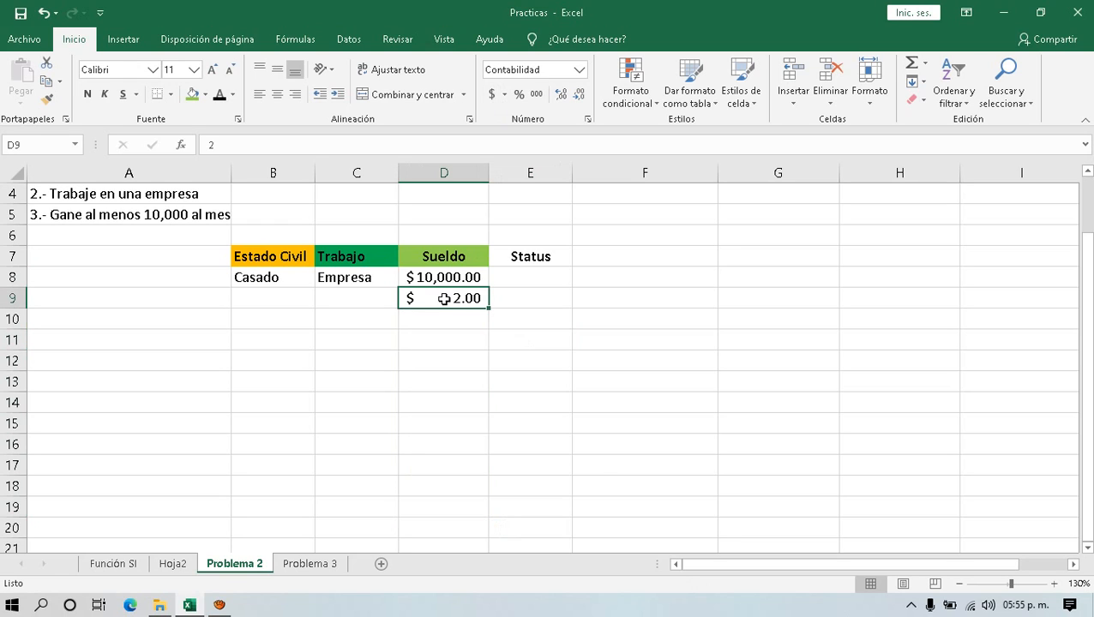
key("Delete")
scroll(475, 340, "up", 1)
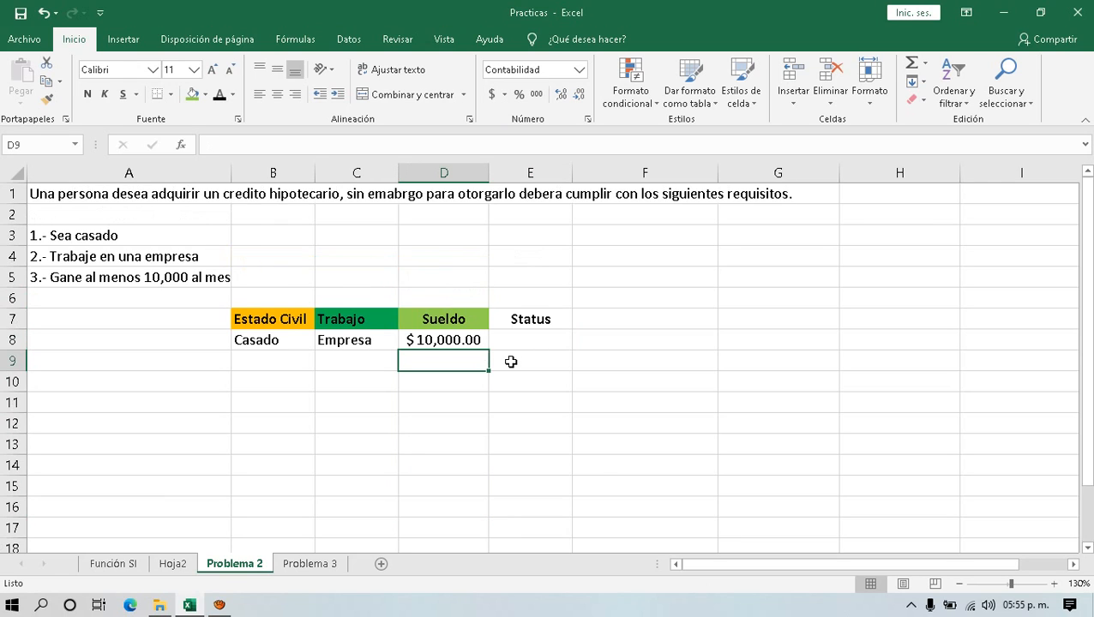
- Replace the Status heading in E7 with Funciones Si
left_click(545, 339)
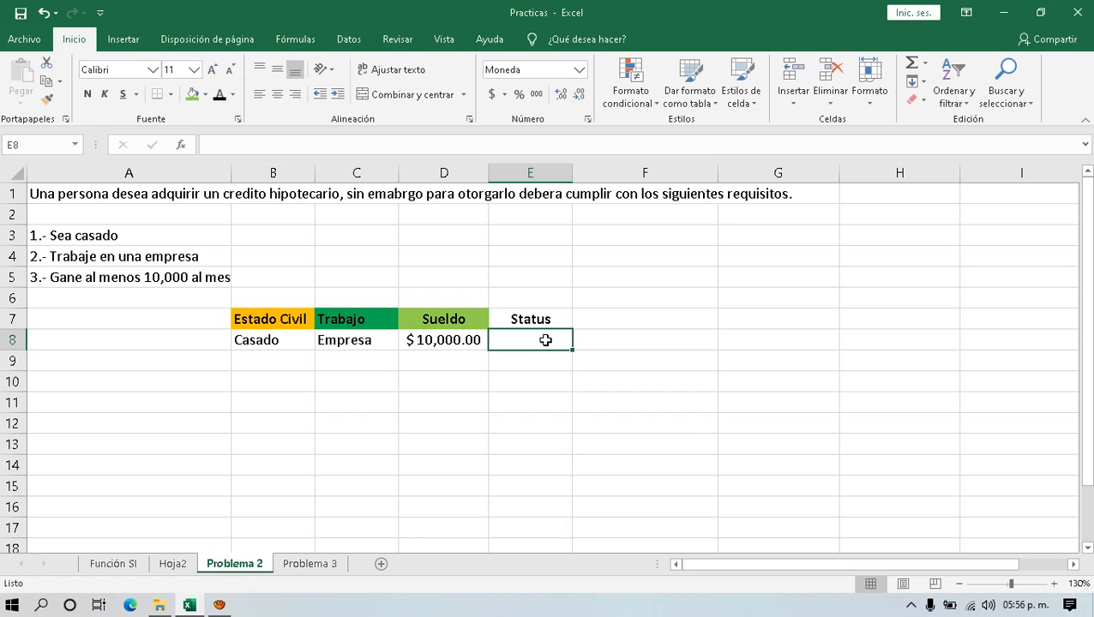
key("Up")
key("Delete")
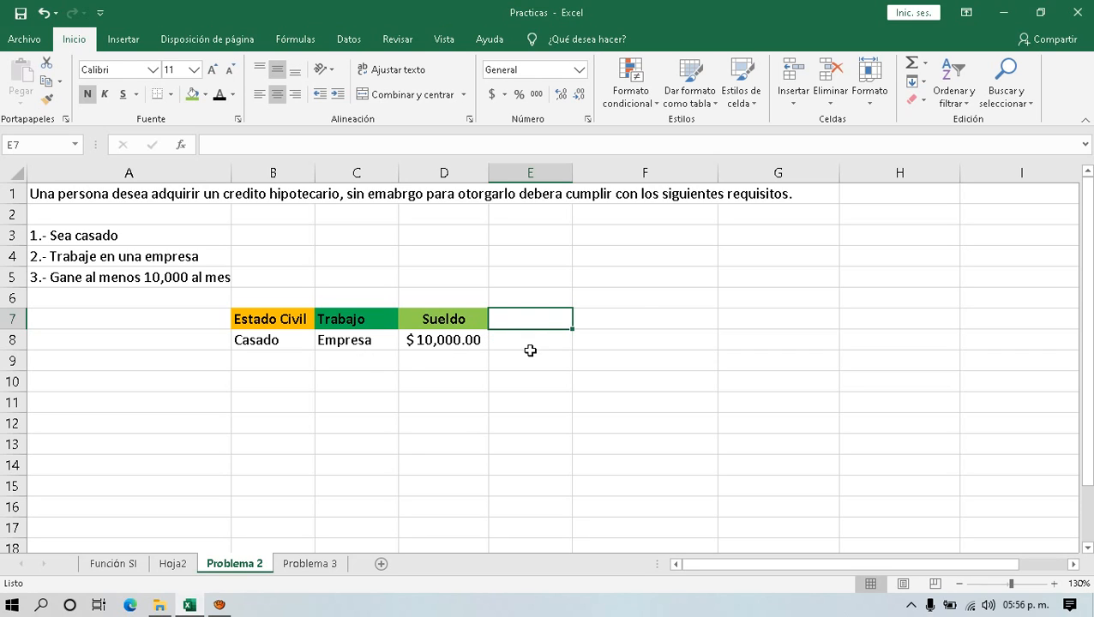
type("Funciones")
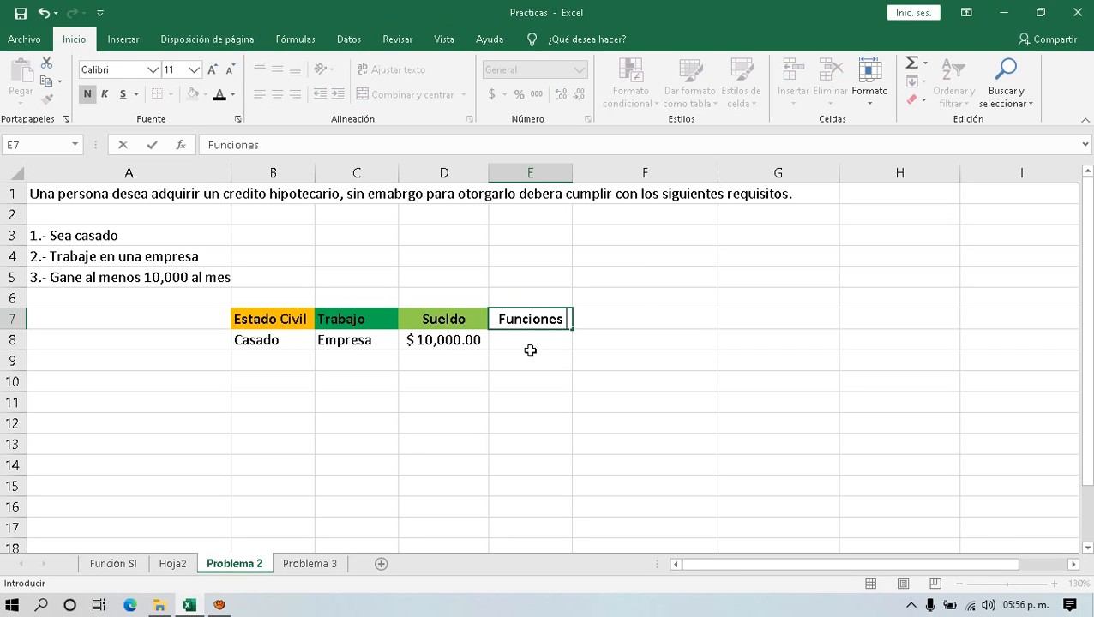
type(" Si")
key("Return")
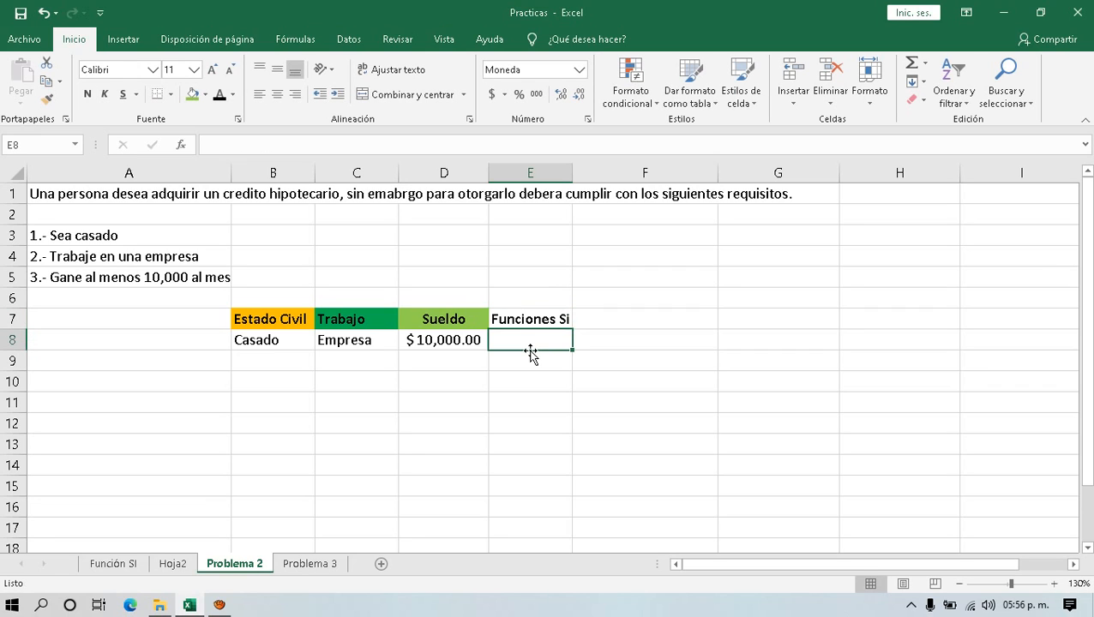
left_click(524, 324)
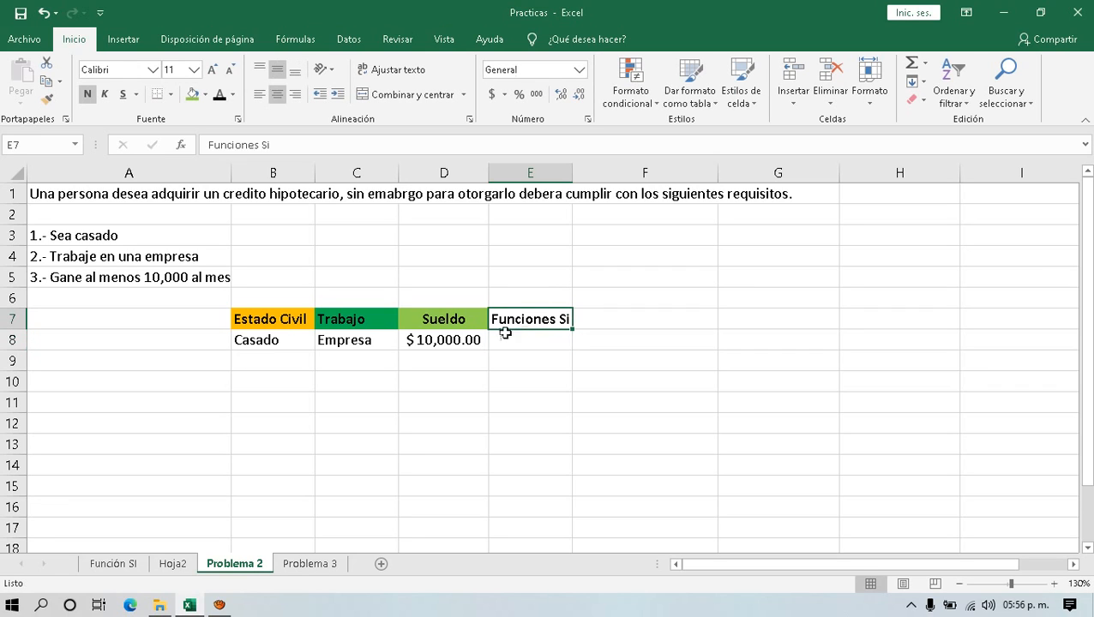
left_click(271, 341)
left_click(343, 340)
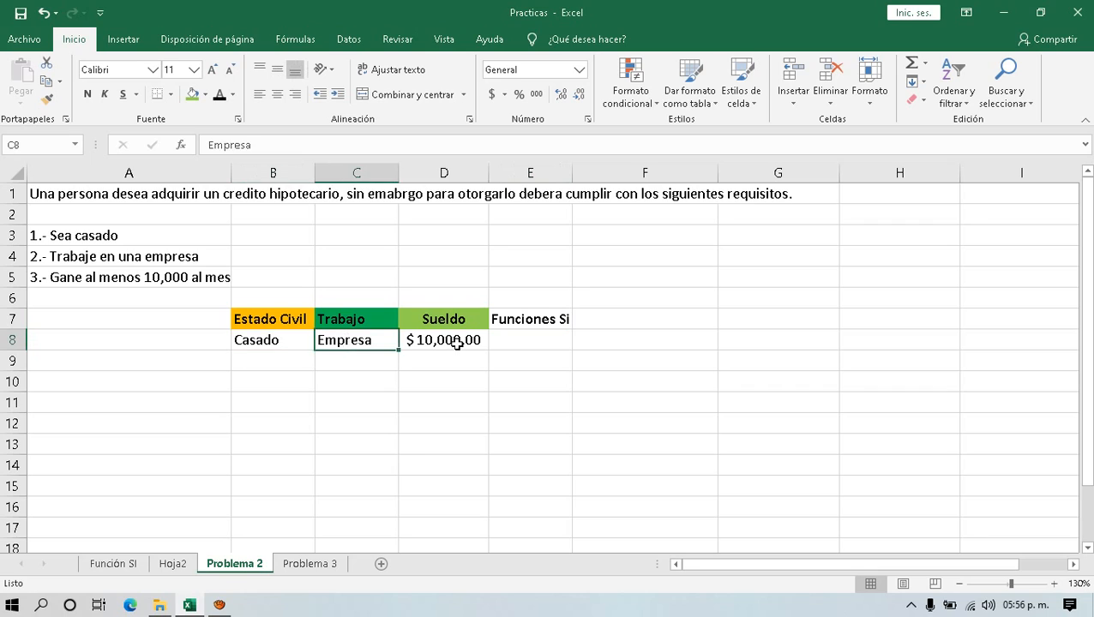
left_click(451, 341)
left_click(381, 340)
left_click(452, 338)
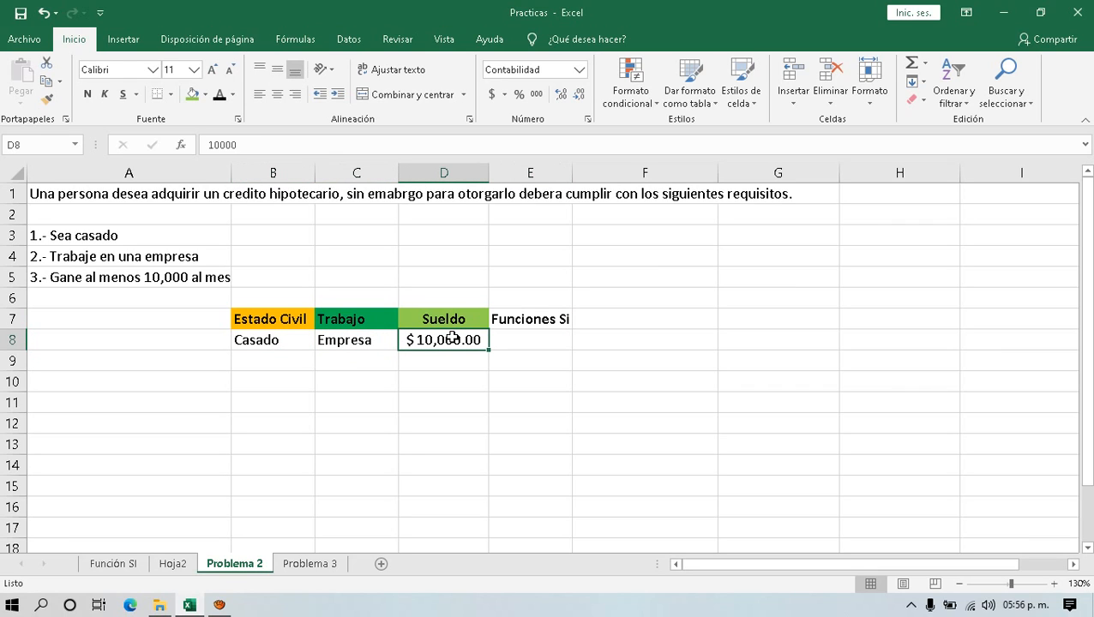
- Widen column E slightly and start an SI formula in E8 with the logical test B8="Casado"
left_click_drag(572, 174, 579, 176)
left_click(533, 337)
type("=si(")
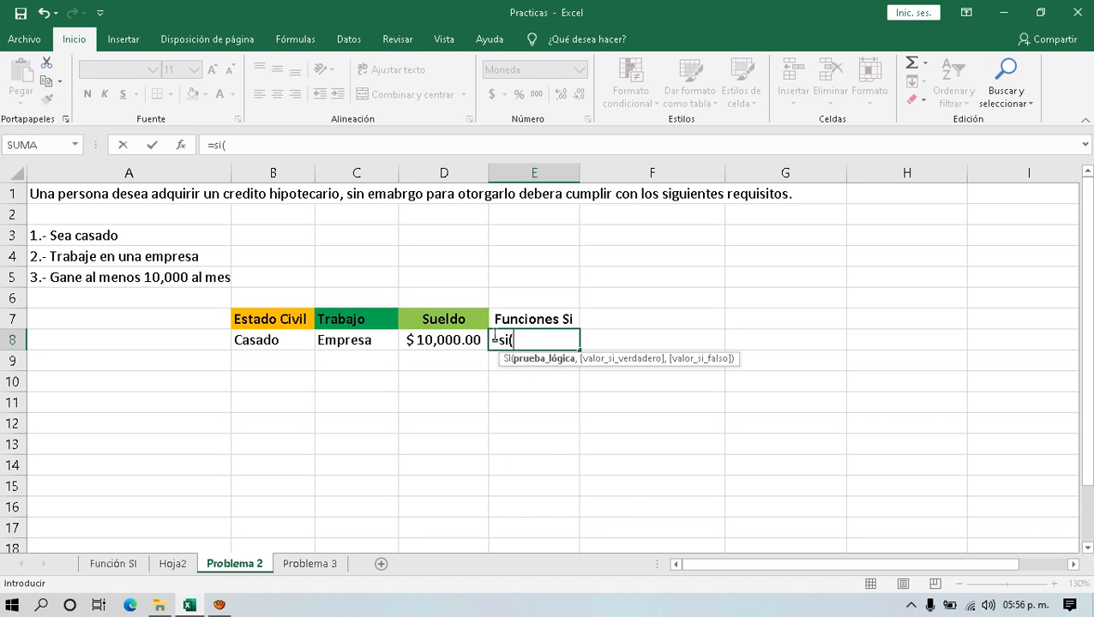
left_click(260, 341)
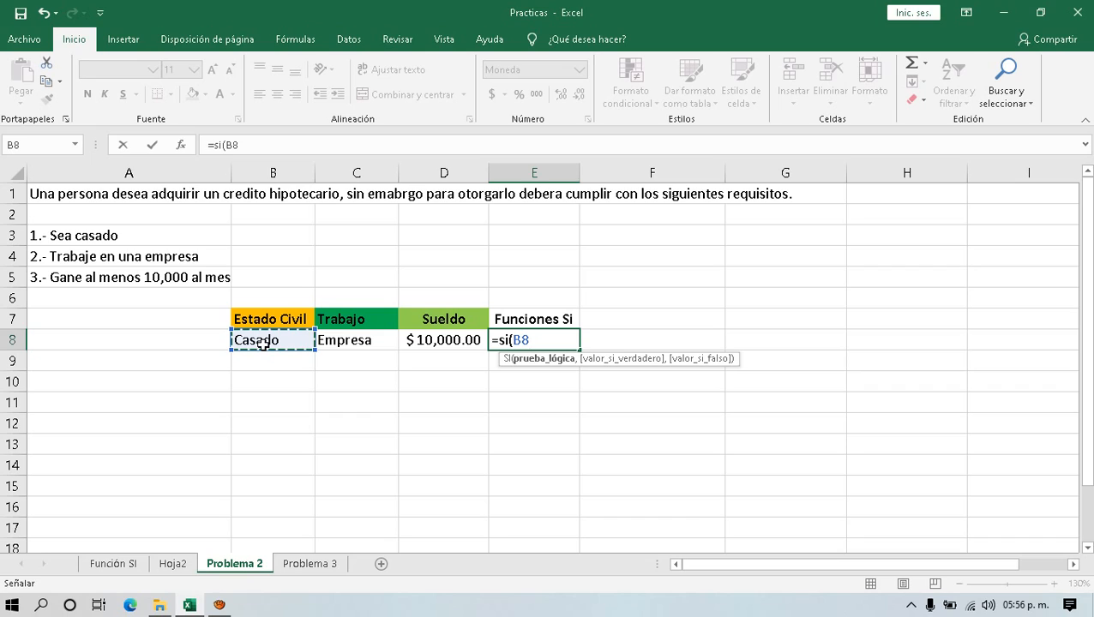
type("=\"Casado\"")
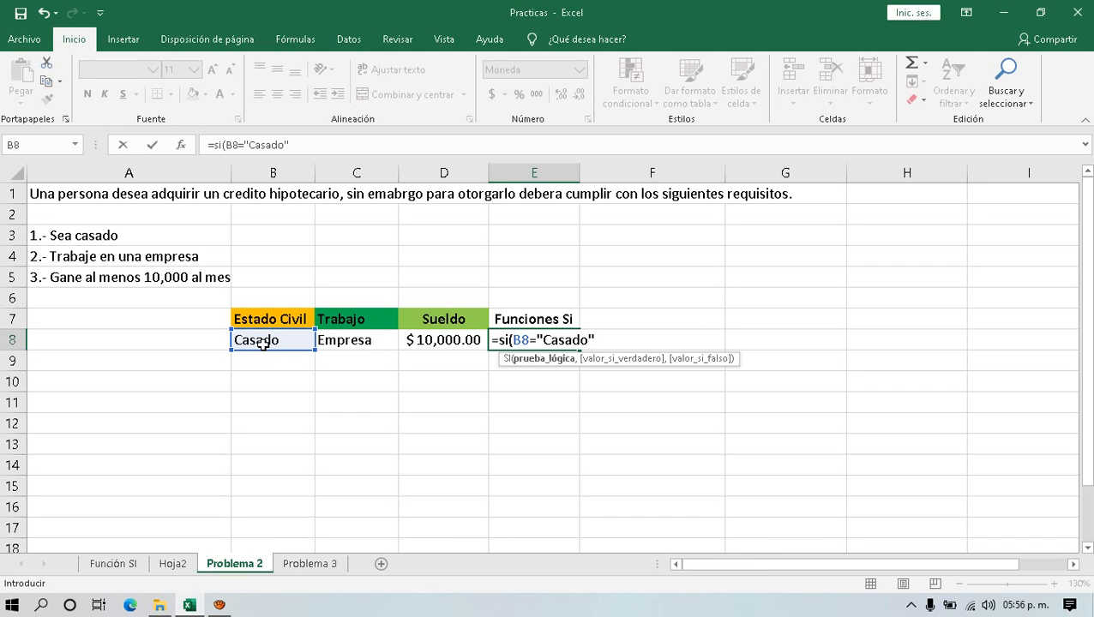
type(",")
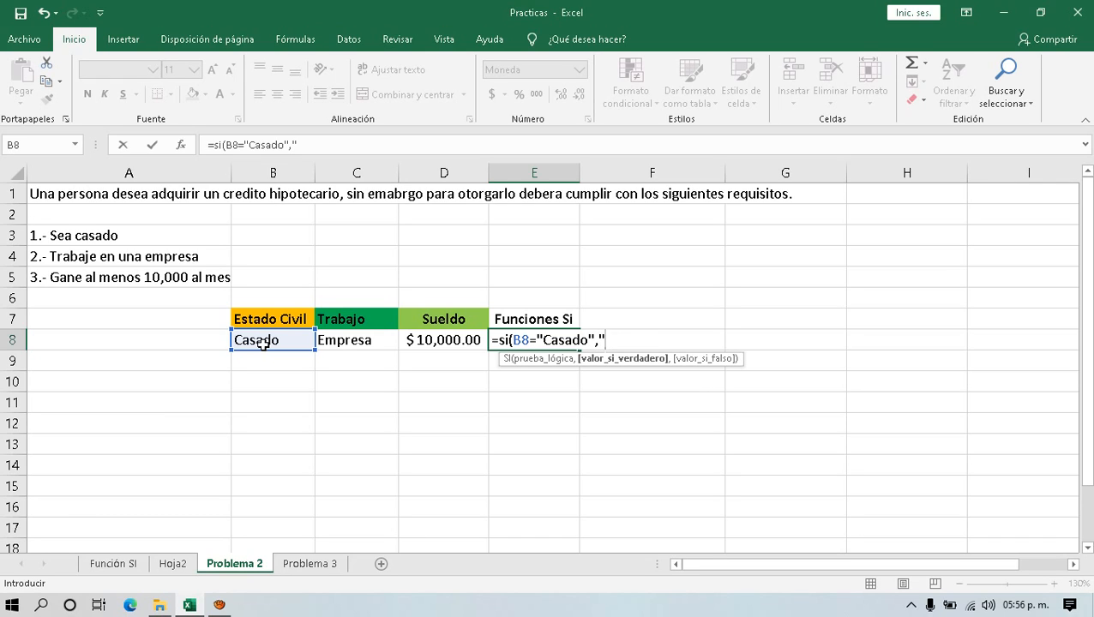
- Complete the SI formula in E8 with "Credito" as the true value and "No credito" as the false value
type("\"Credito")
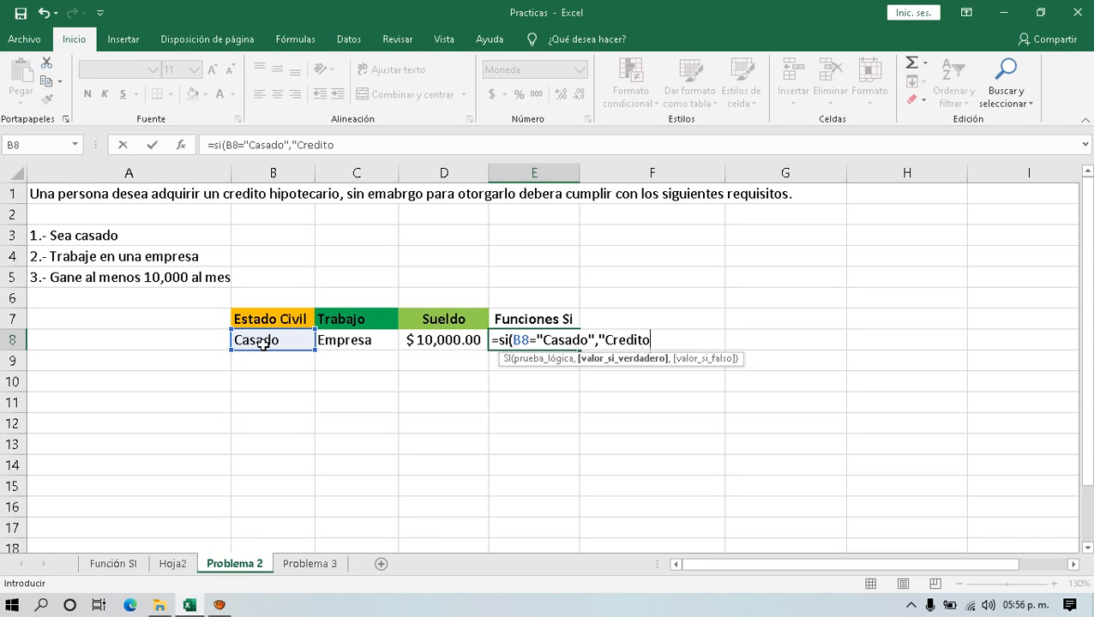
type("\",")
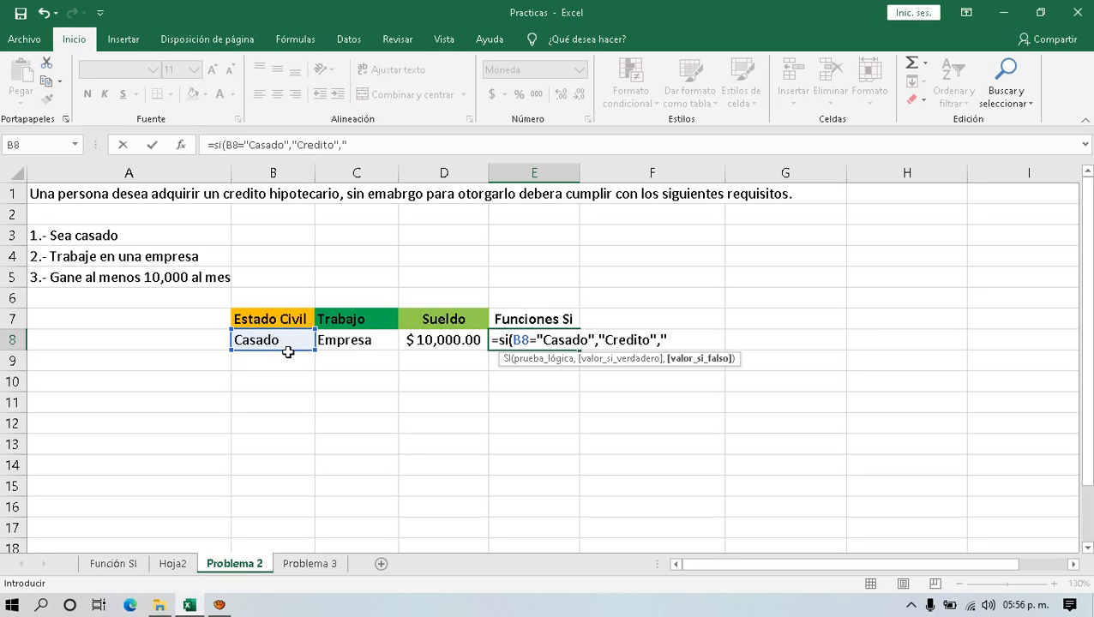
type("\"No credito")
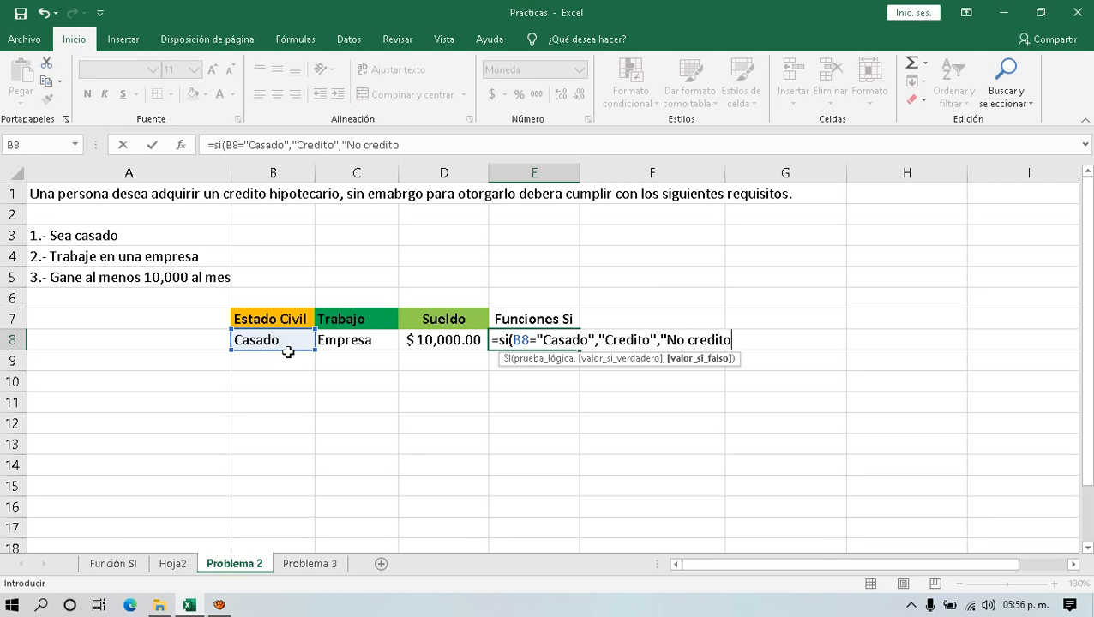
type("\")")
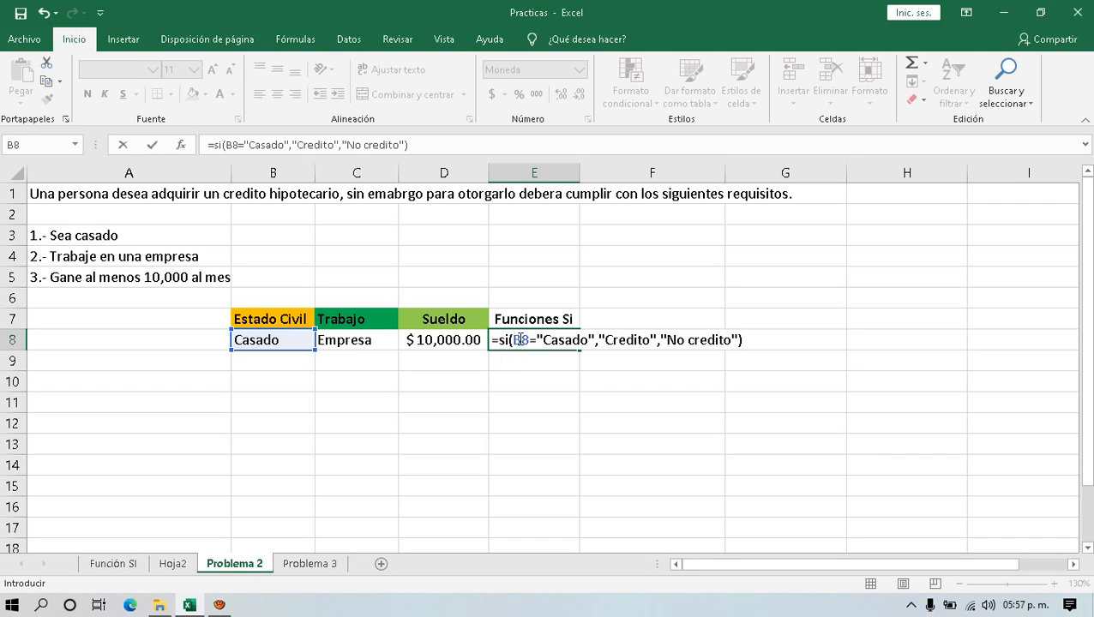
left_click_drag(512, 340, 597, 343)
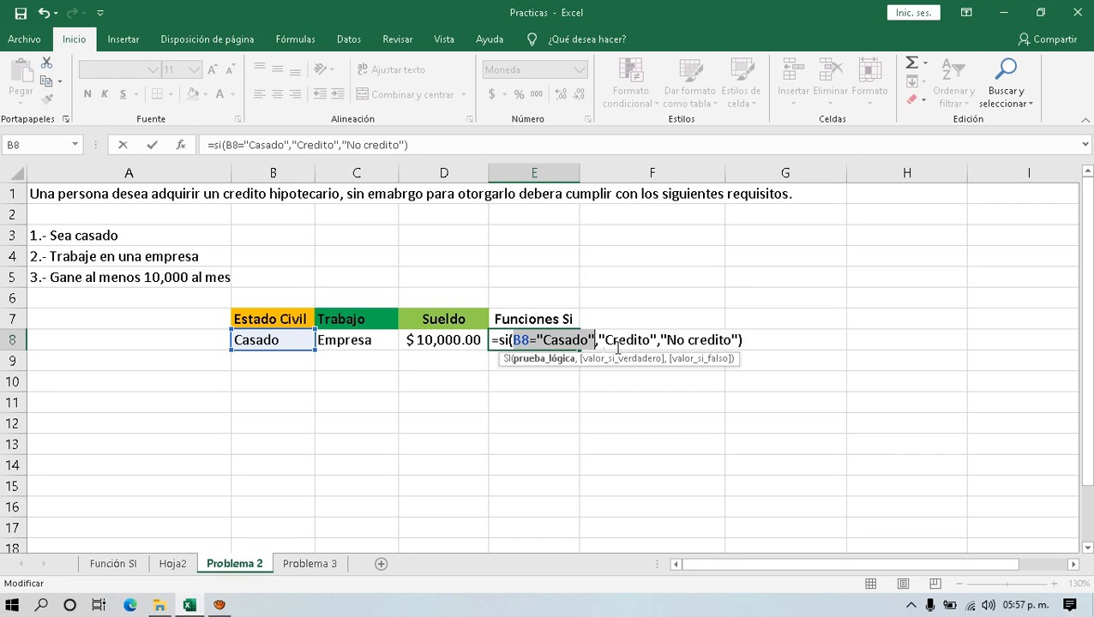
left_click(628, 341)
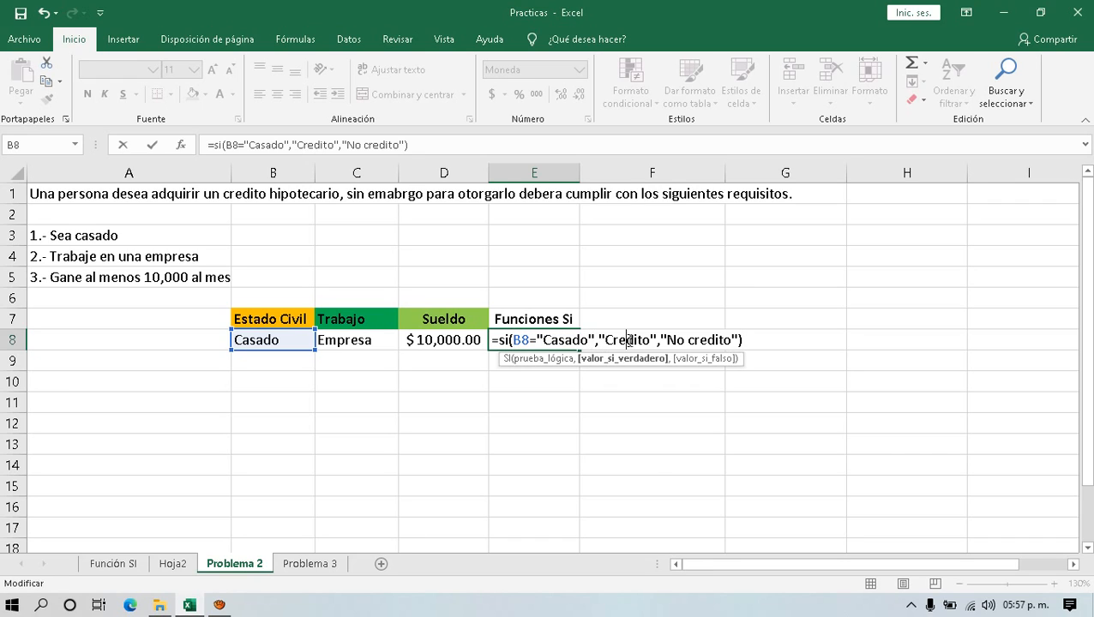
left_click(753, 342)
key("Return")
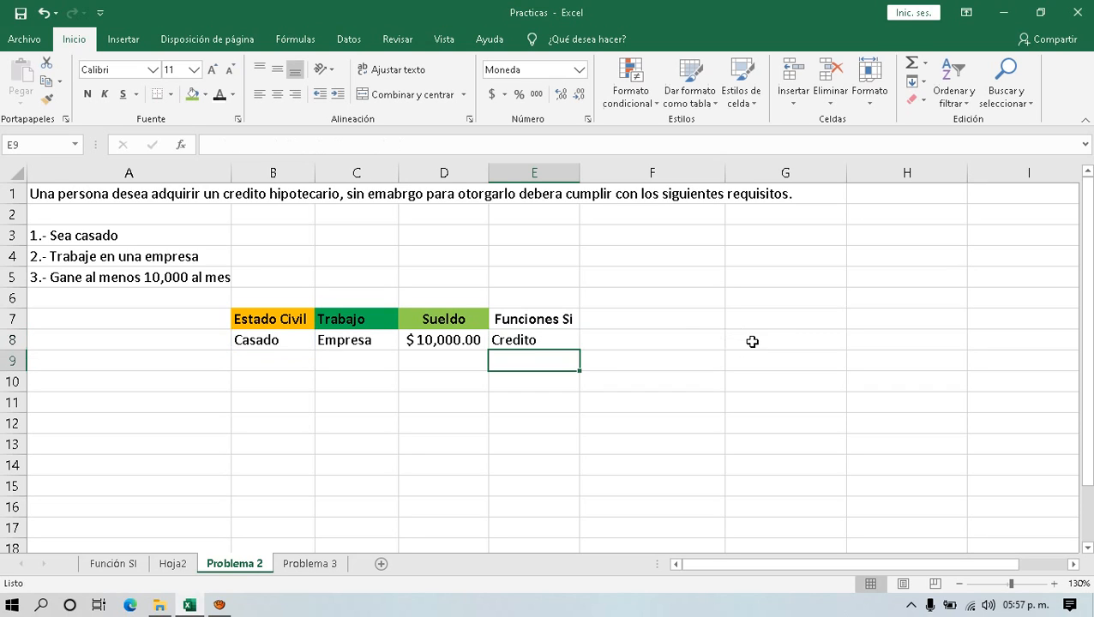
- Center the formula result in E8 horizontally and vertically
left_click(506, 341)
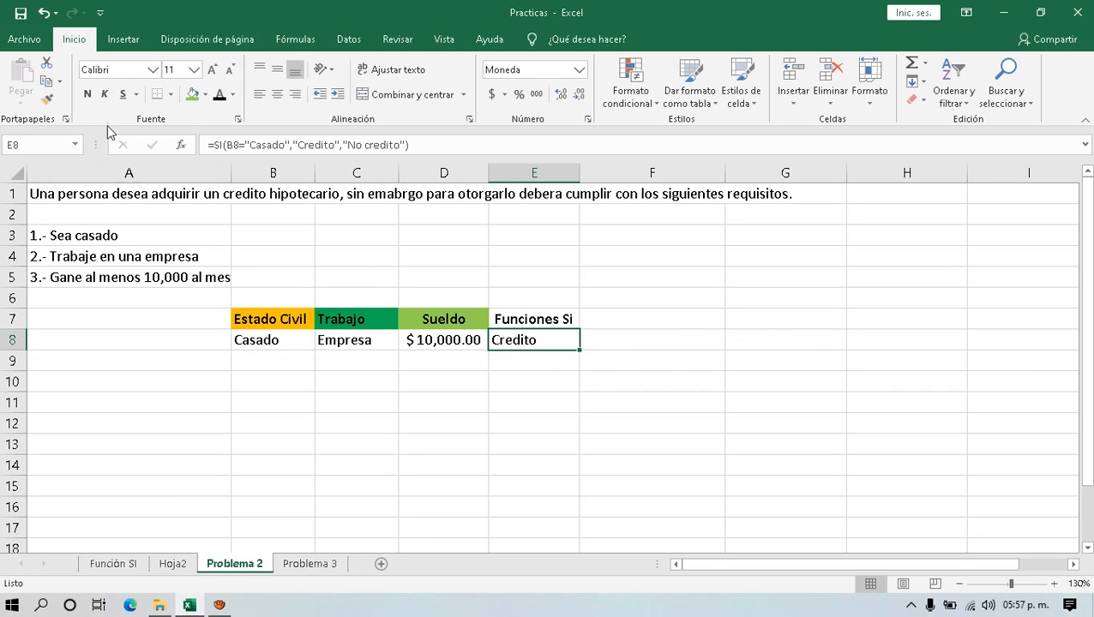
left_click(277, 94)
left_click(277, 69)
left_click(537, 360)
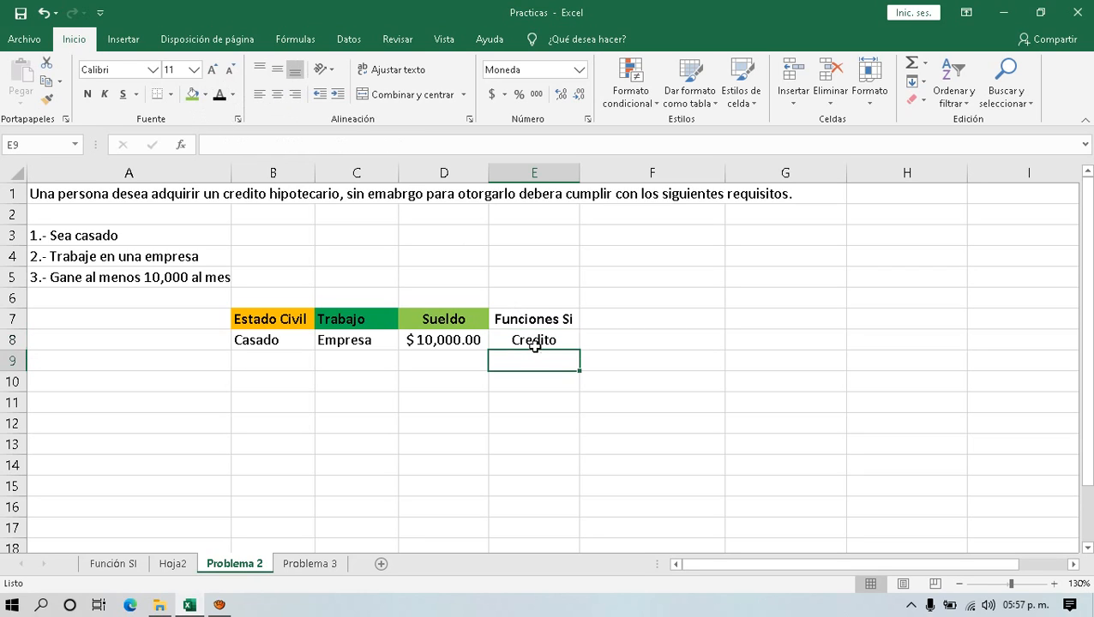
left_click(534, 344)
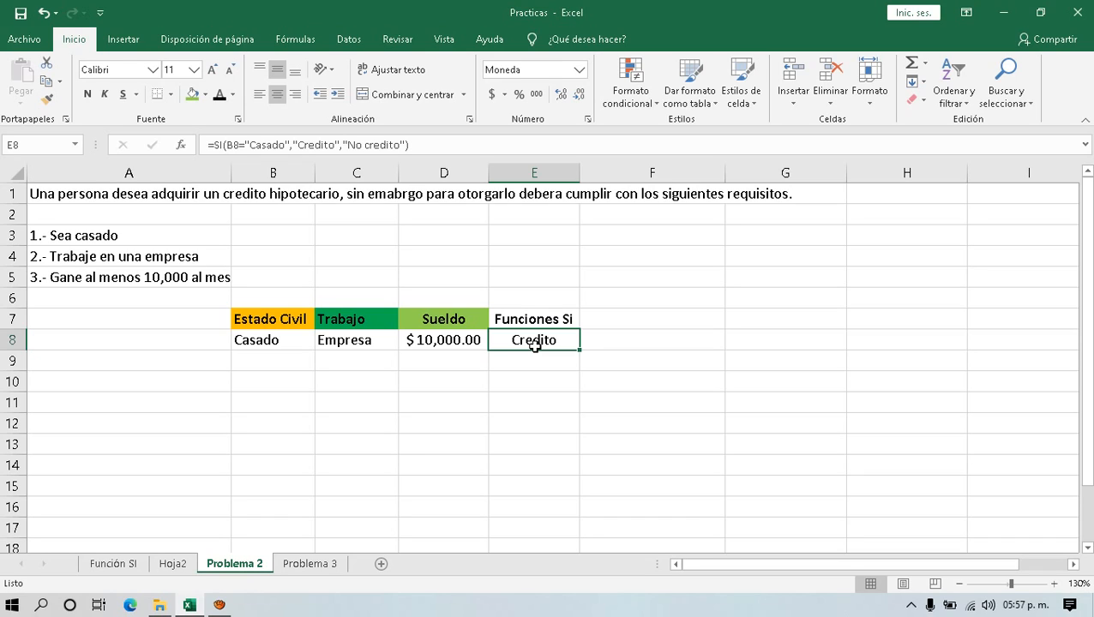
- Start an SI formula in F8 with the logical test C8="Empresa"
left_click(617, 322)
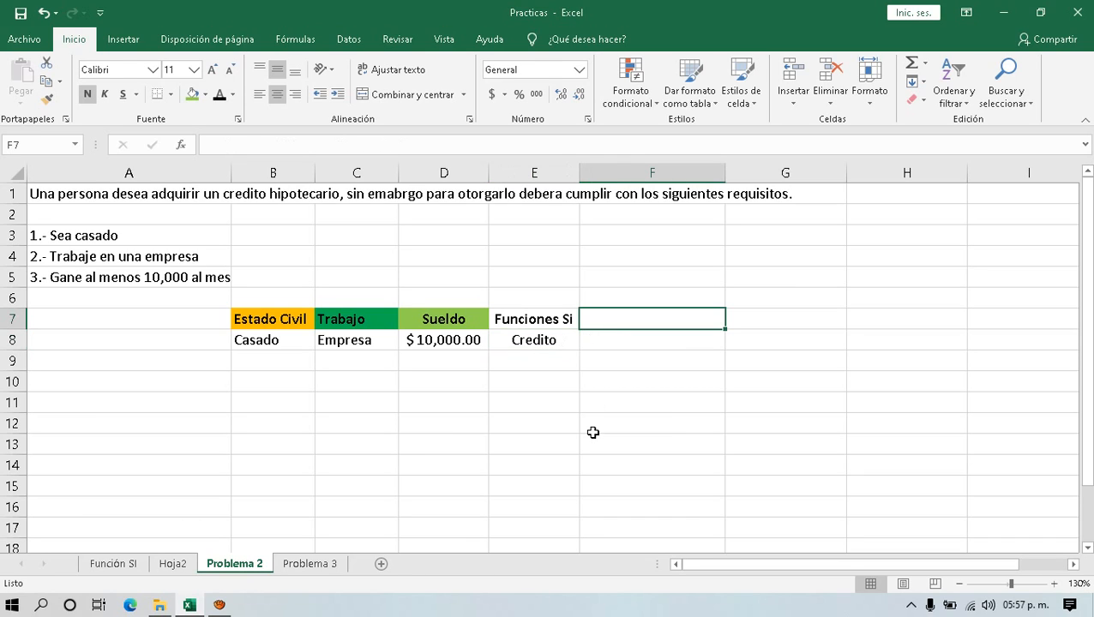
key("Down")
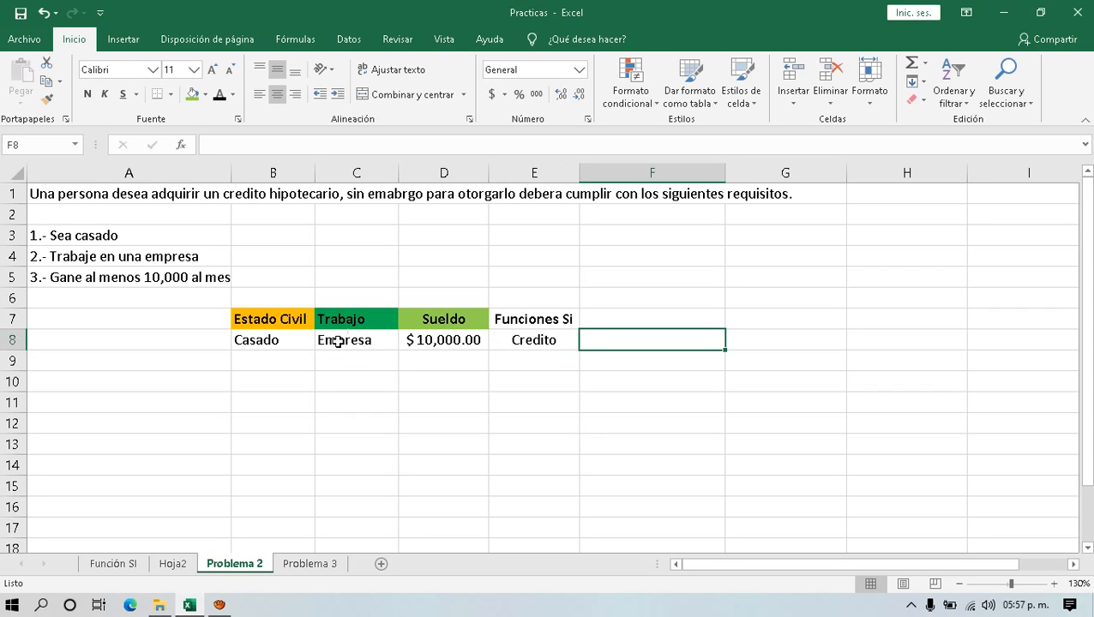
type("=si(")
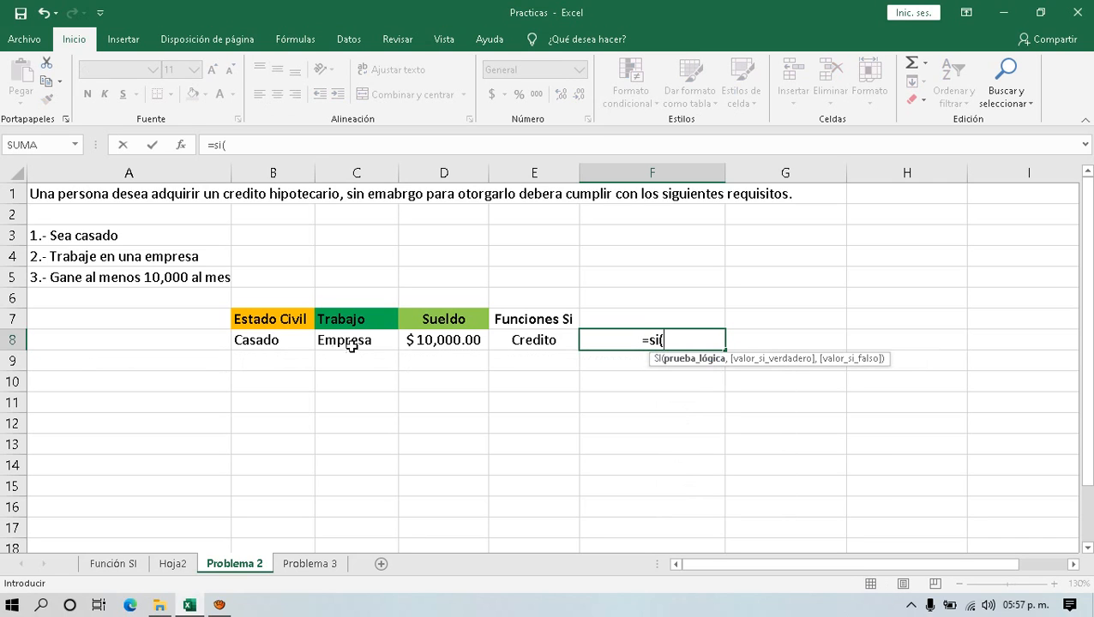
left_click(341, 341)
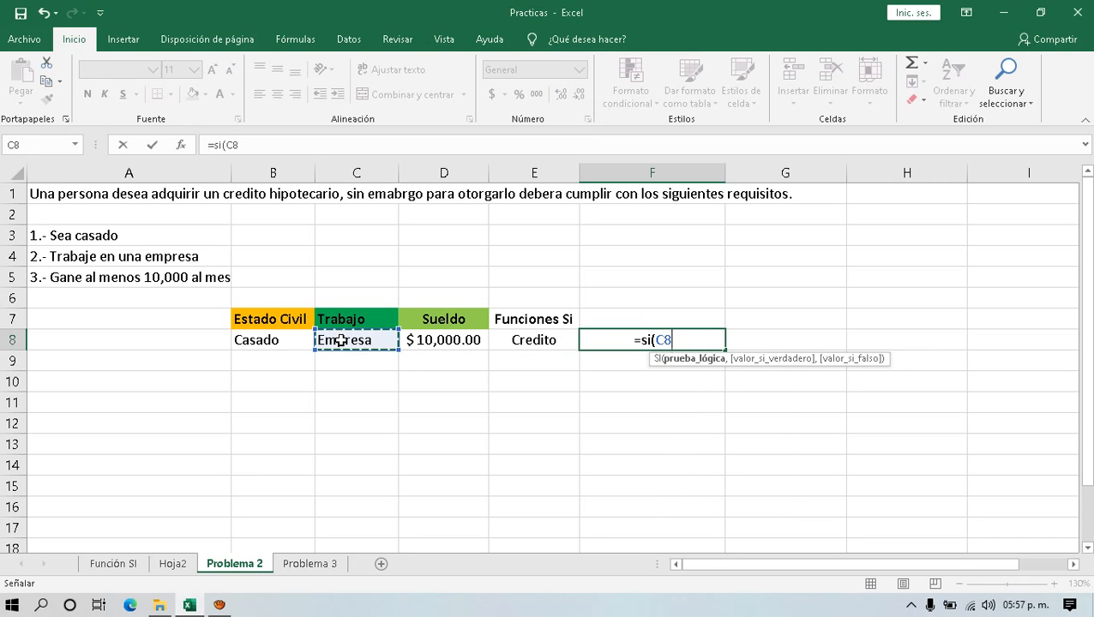
type("=")
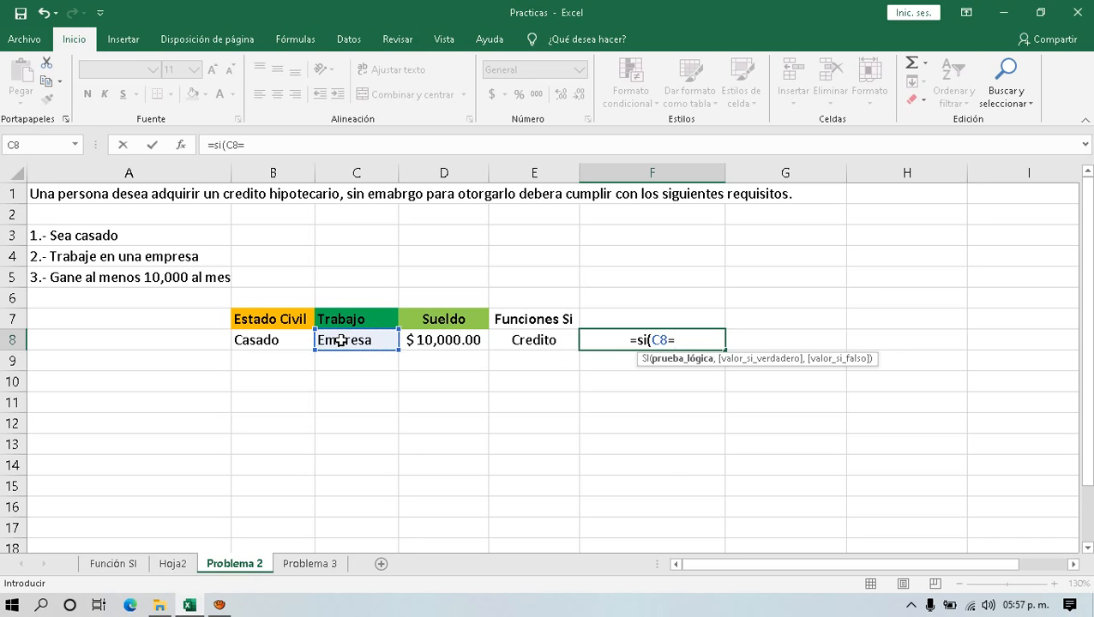
type("\"Empr")
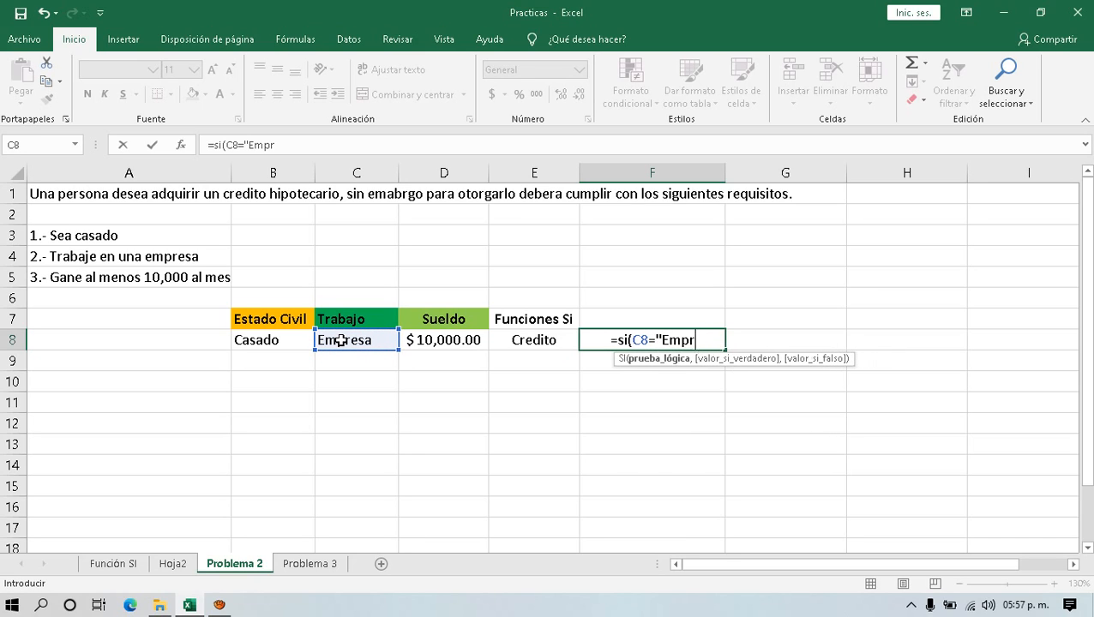
type("esa\"")
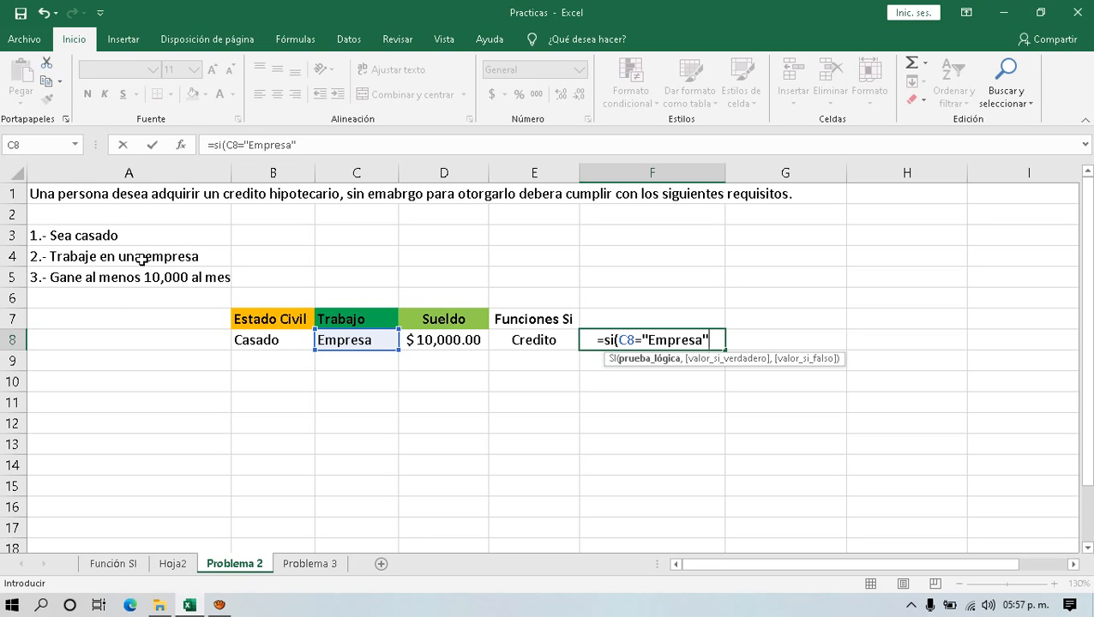
- Complete the SI formula in F8 with "Credito" as the true value and "No credito" as the false value
type(",")
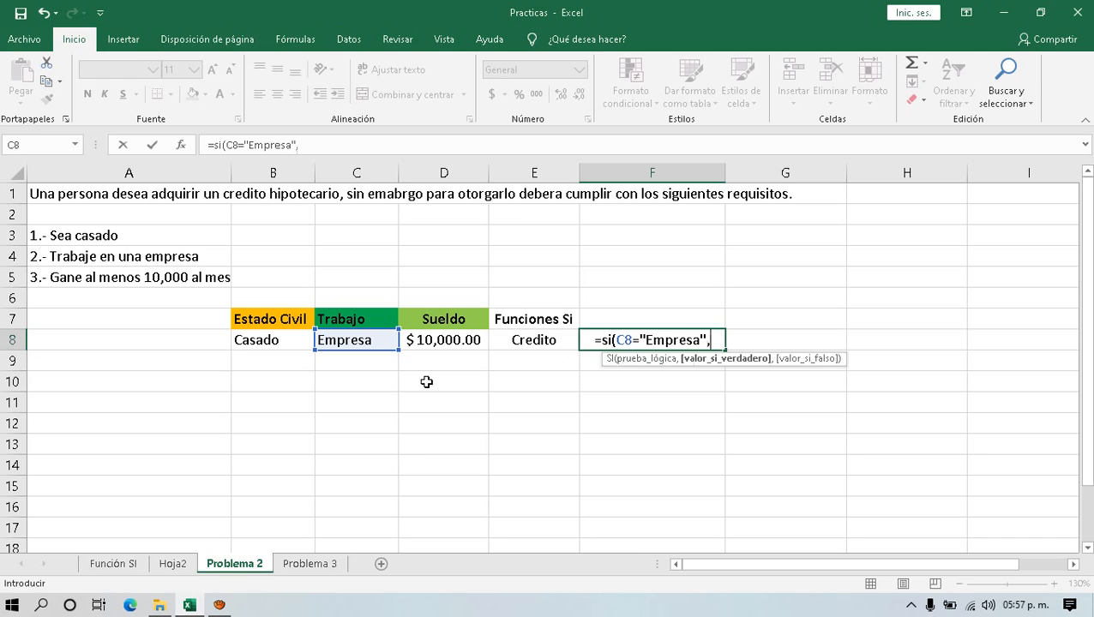
type("\"")
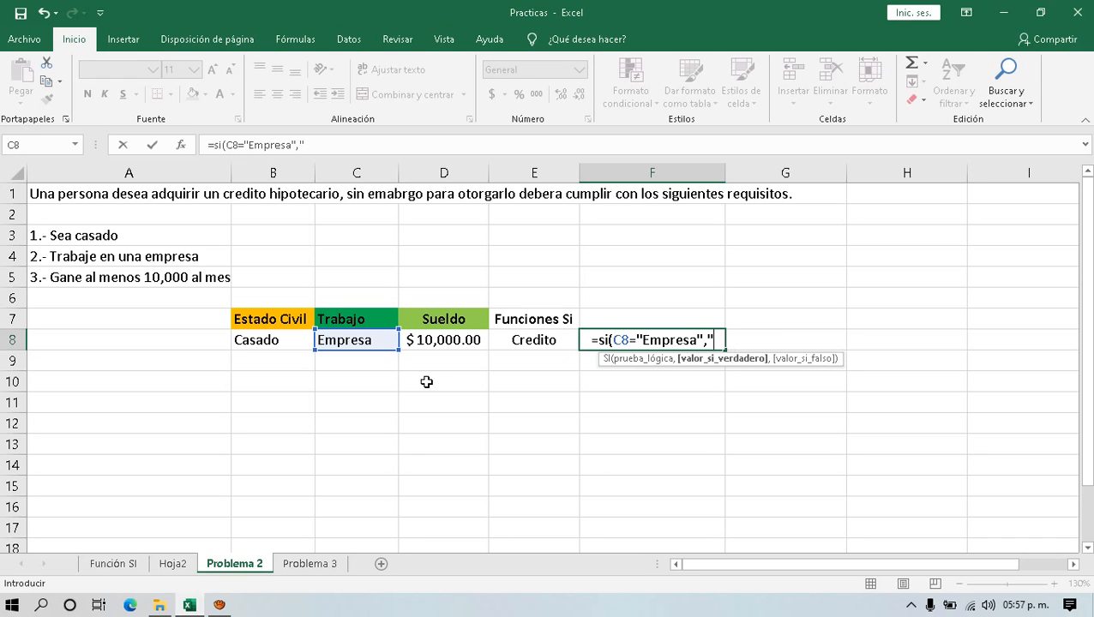
type("Credi")
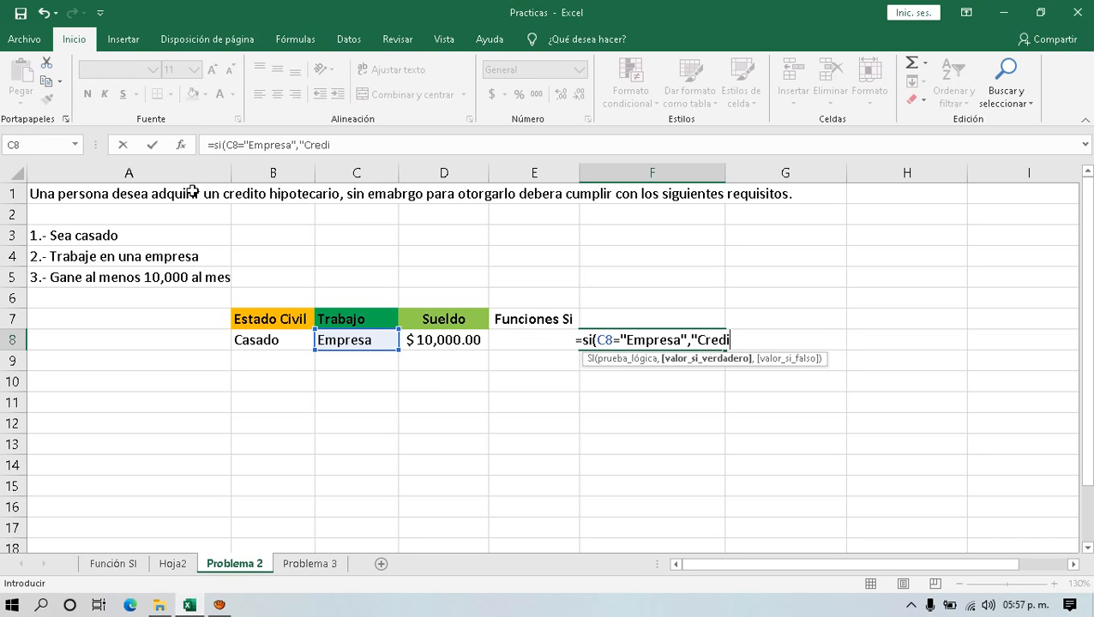
type("to\",")
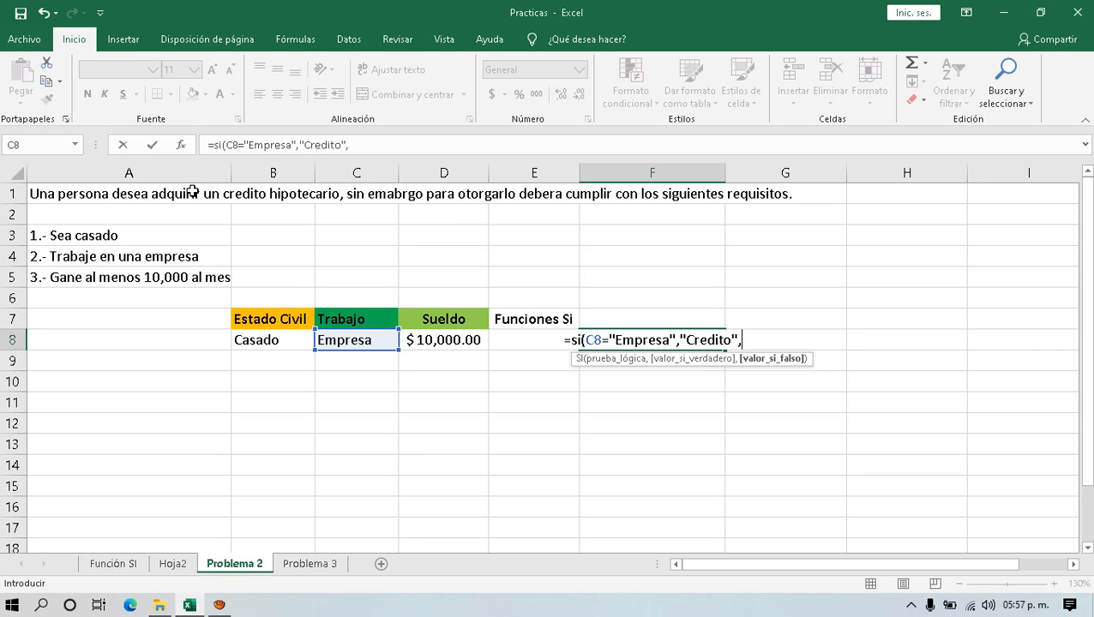
type("\"No cre")
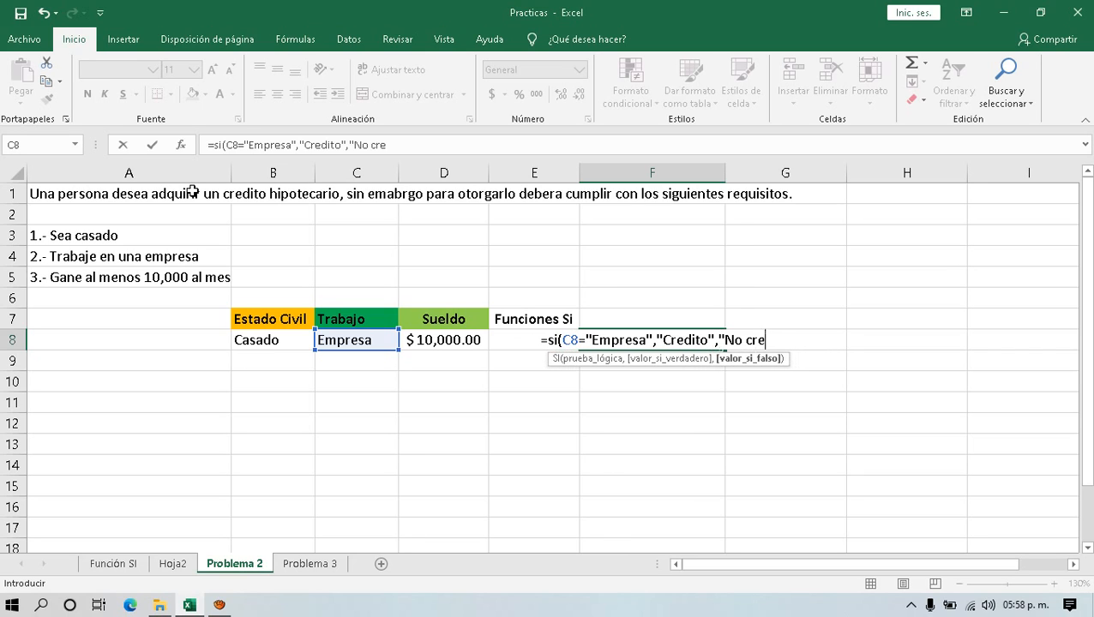
type("dito\"")
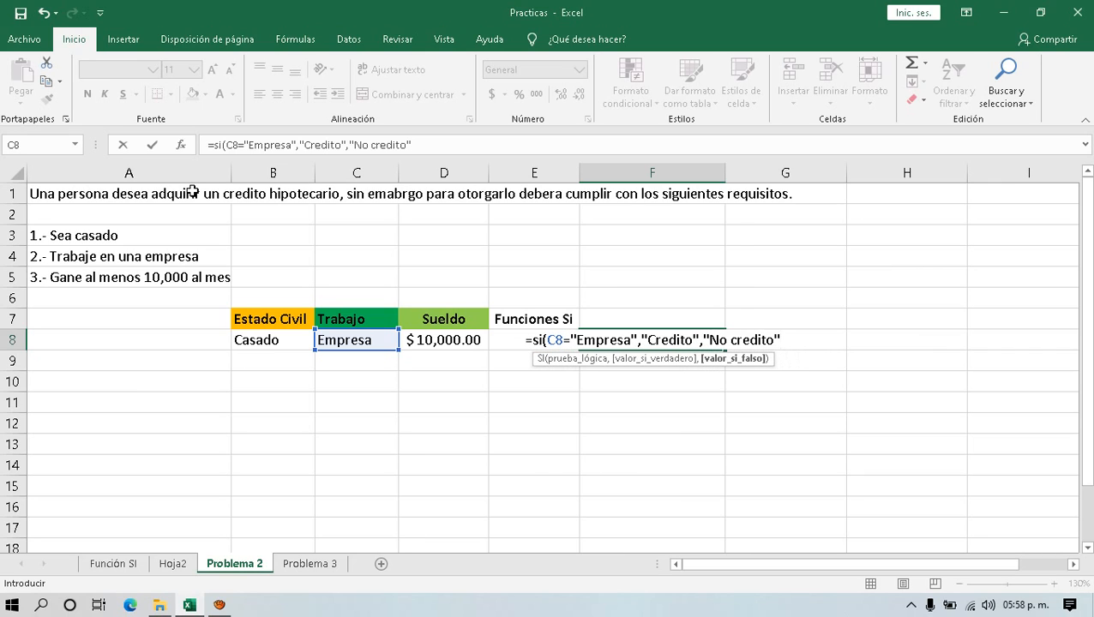
type(")")
key("Return")
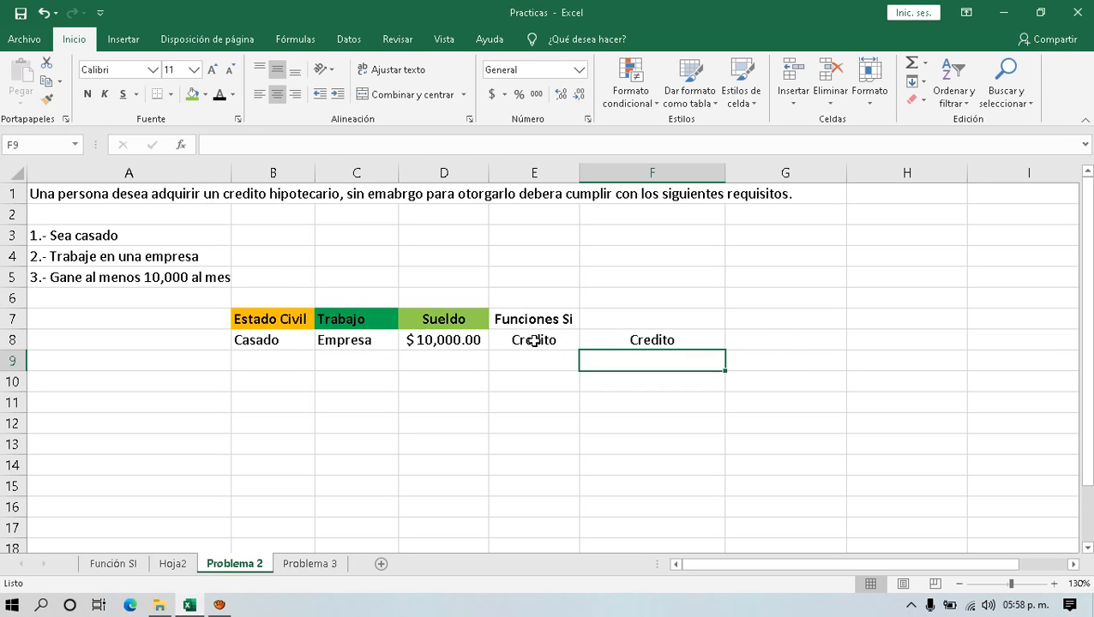
- Start an SI formula in G8 that tests whether the salary in D8 is >=10000
left_click_drag(540, 339, 647, 341)
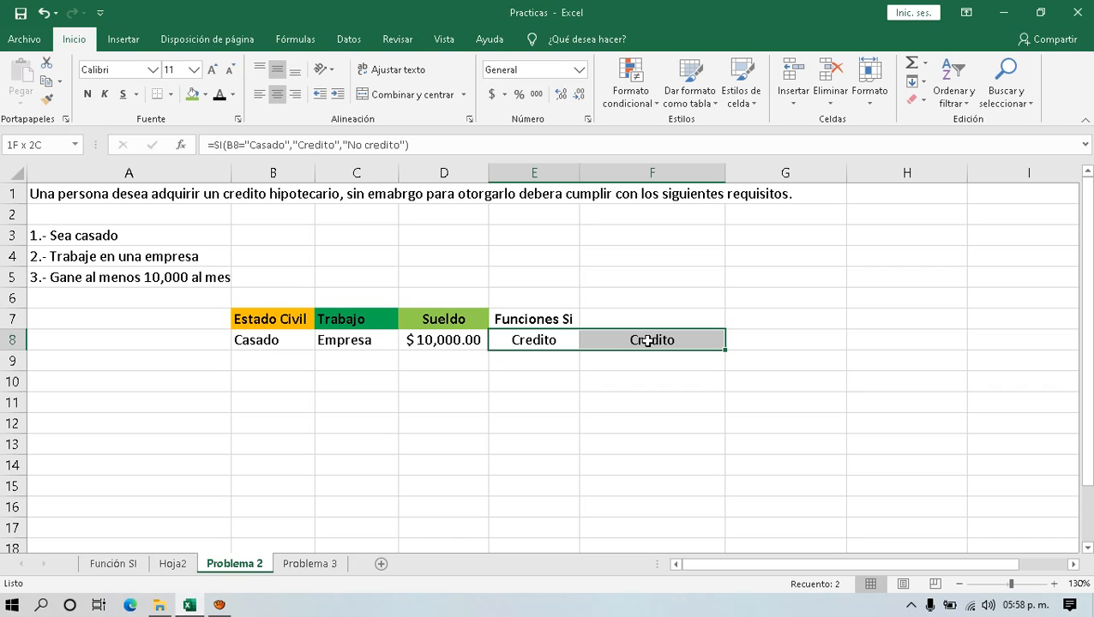
left_click(750, 338)
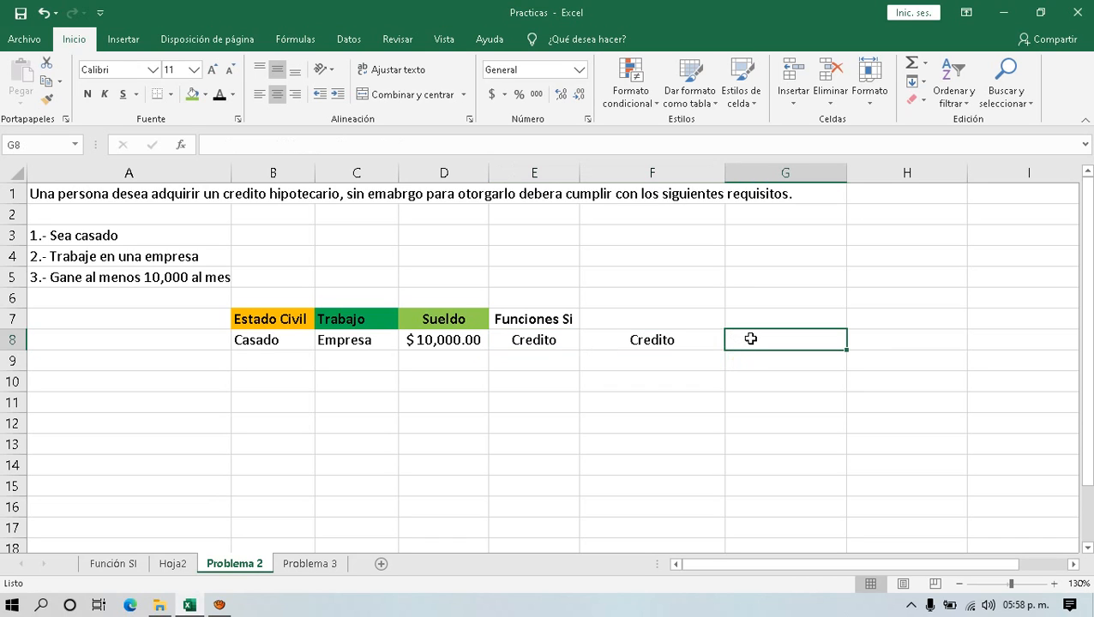
type("=Si8")
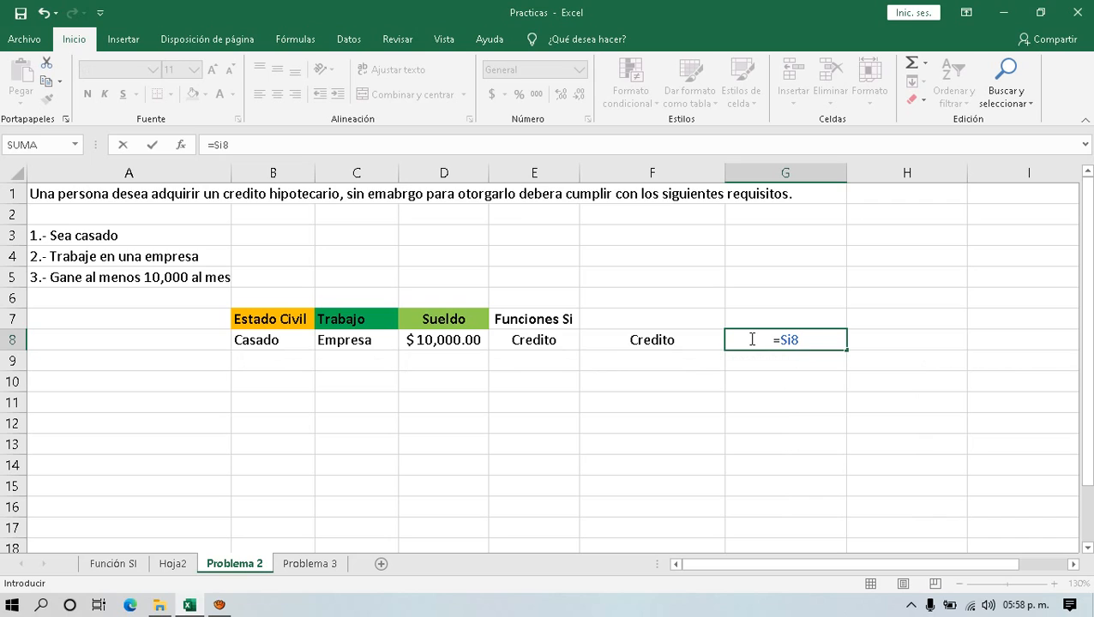
key("BackSpace")
type("(")
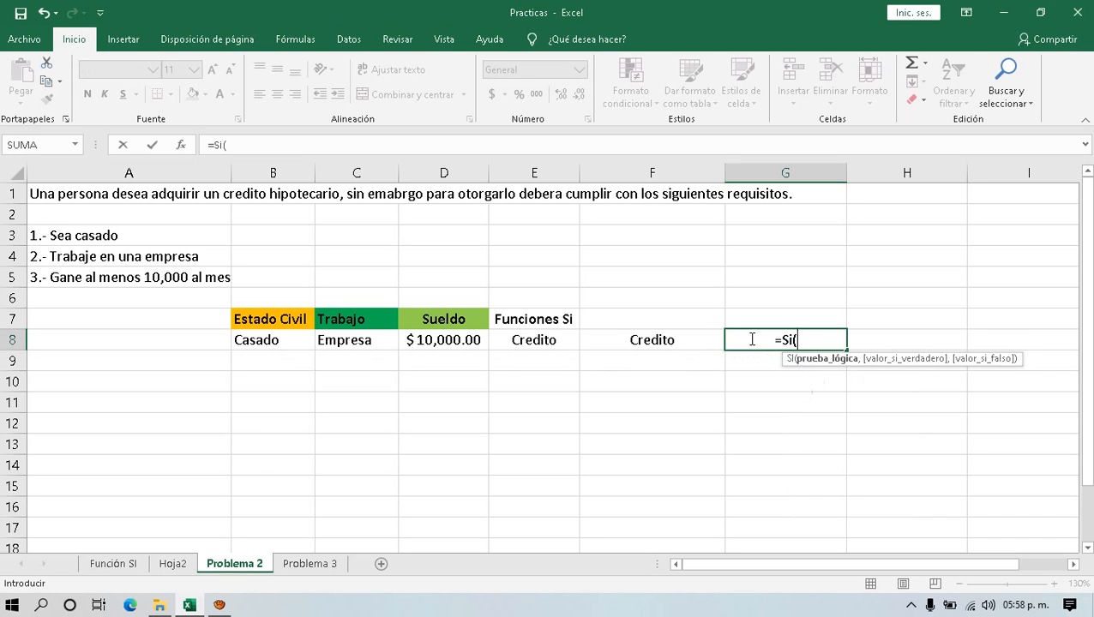
left_click(439, 340)
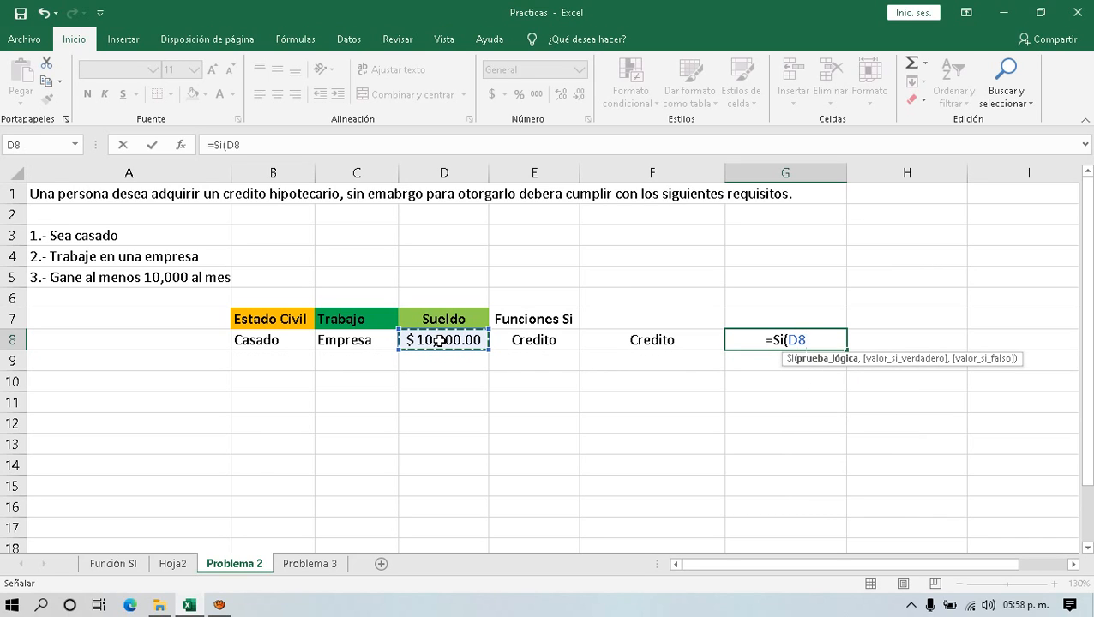
type(">=1")
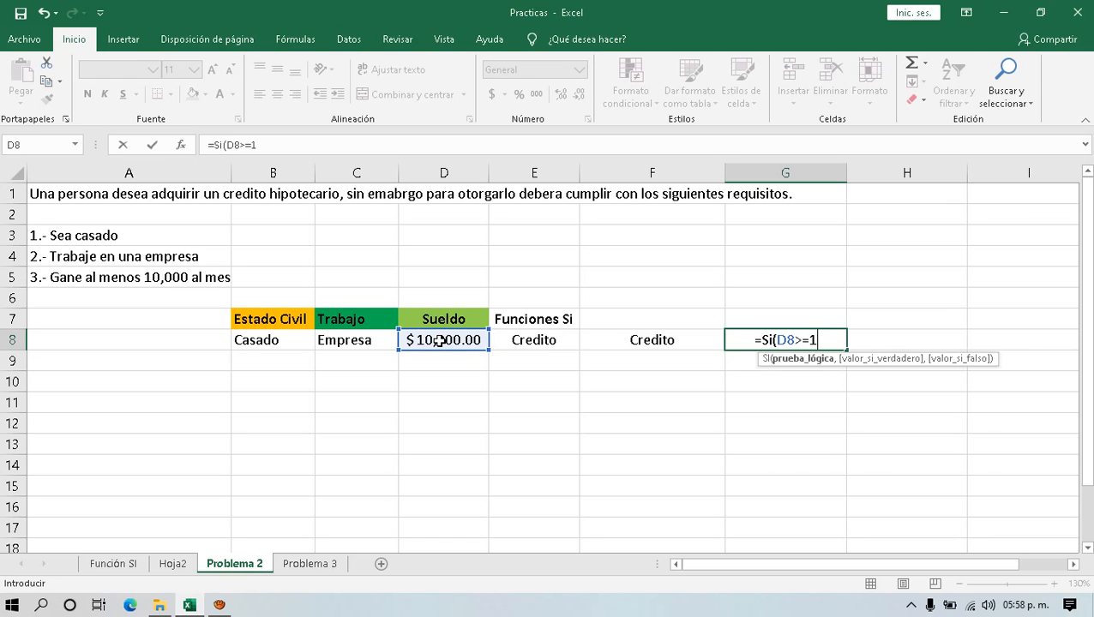
type("0000")
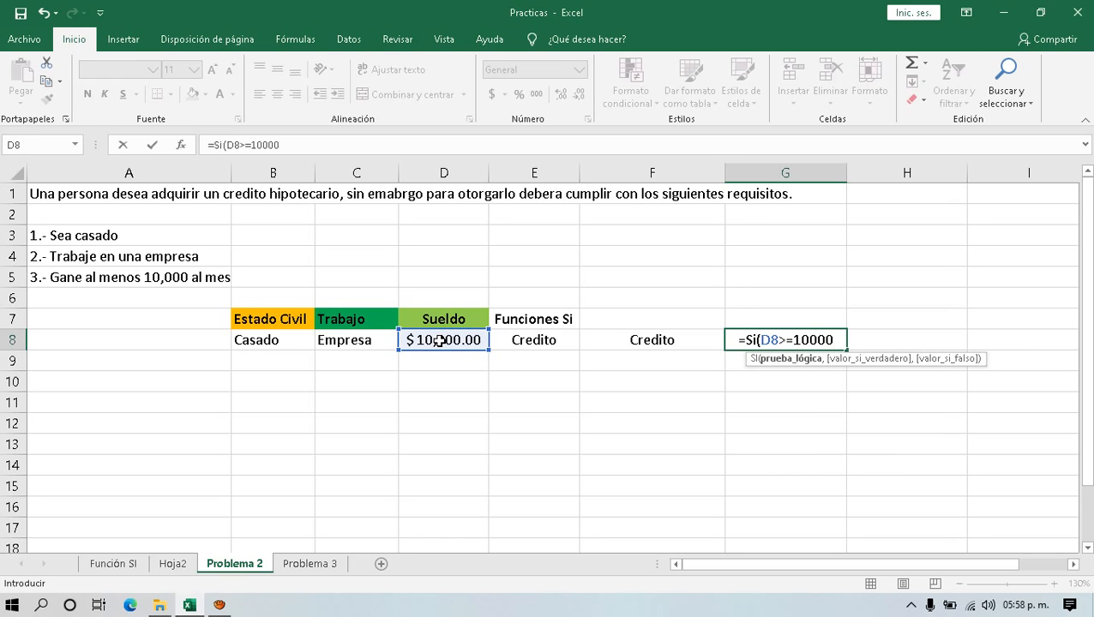
- Complete the SI formula in G8 with "Credito" as the true value and "No credito" as the false value
type(",\"")
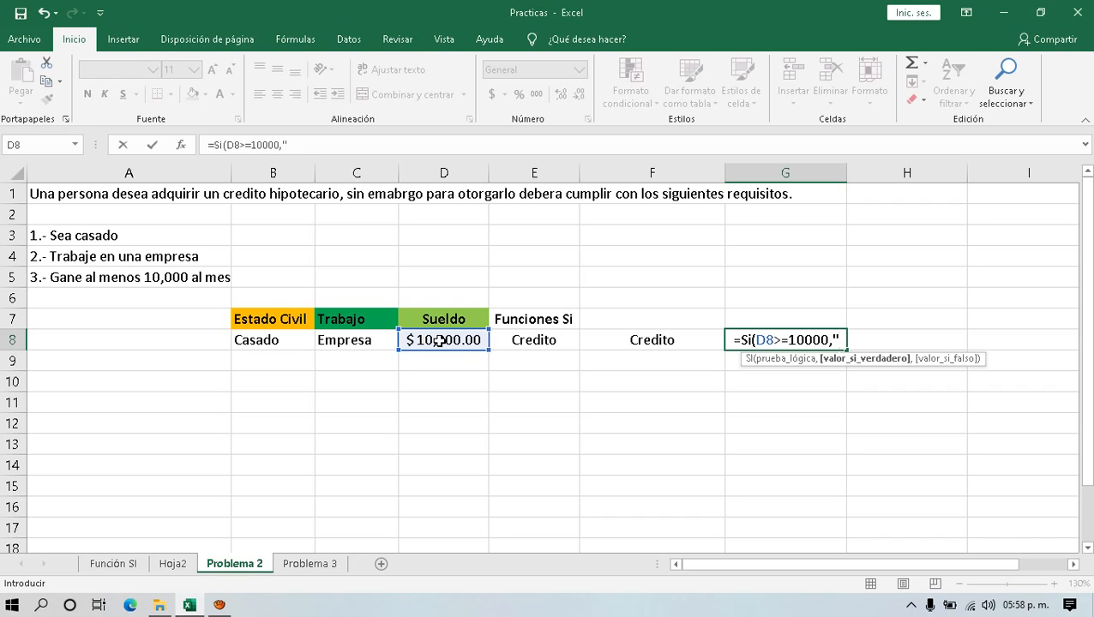
type("Credito")
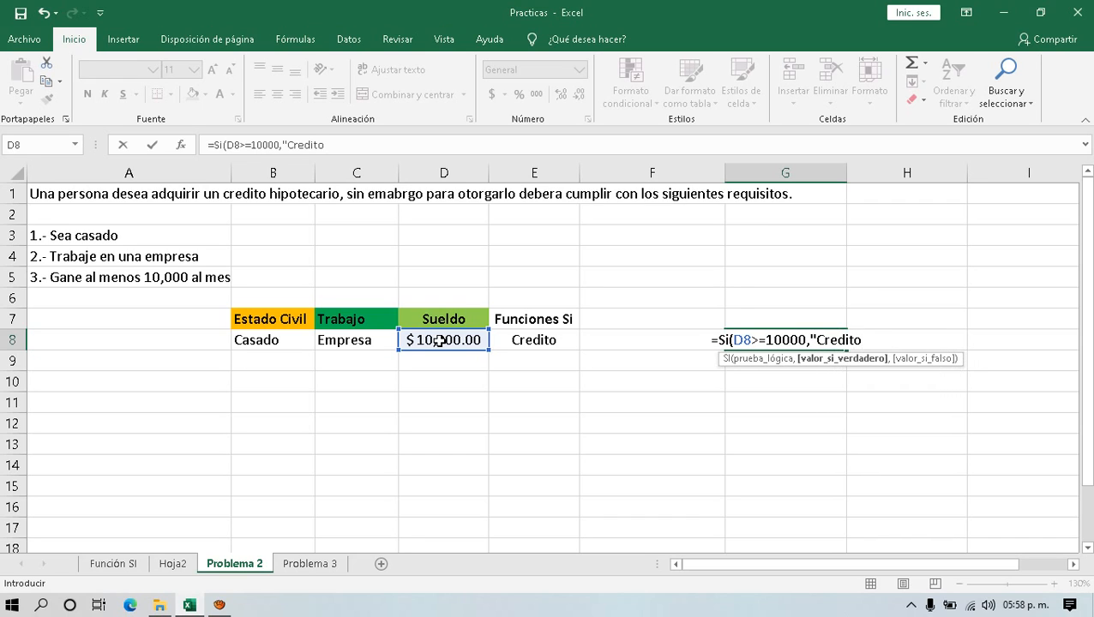
type("\",\"No")
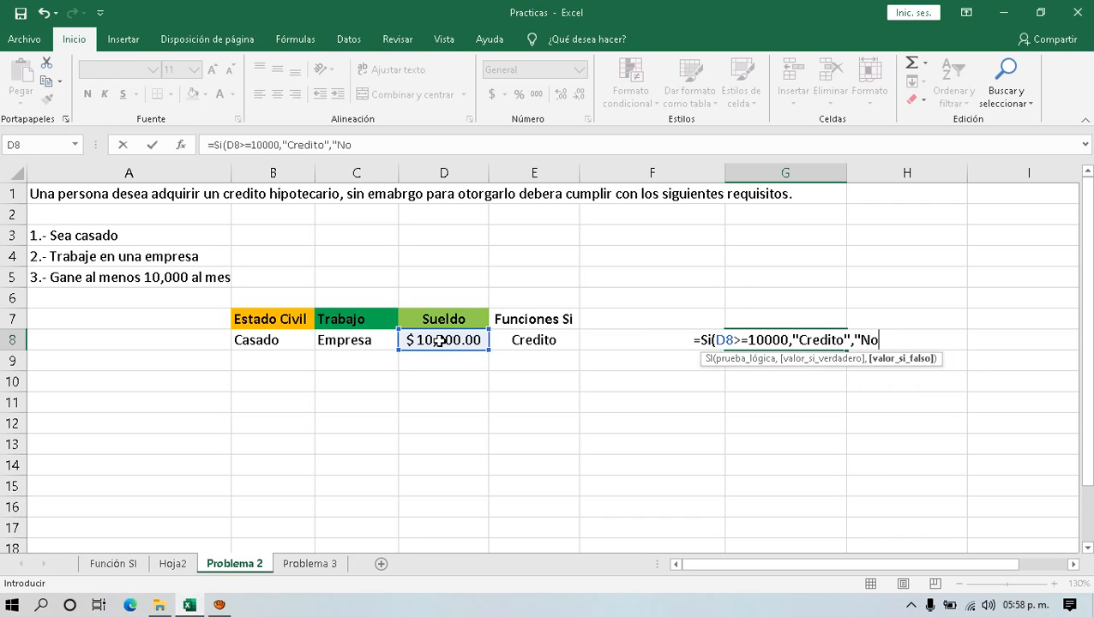
type(" credito")
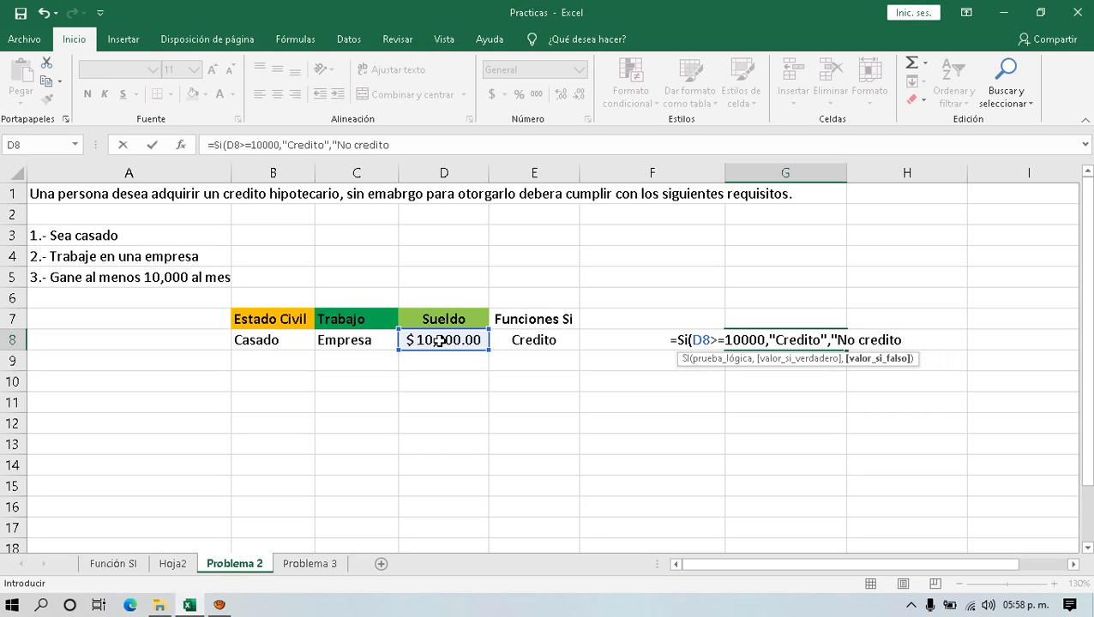
type("\"")
key("Return")
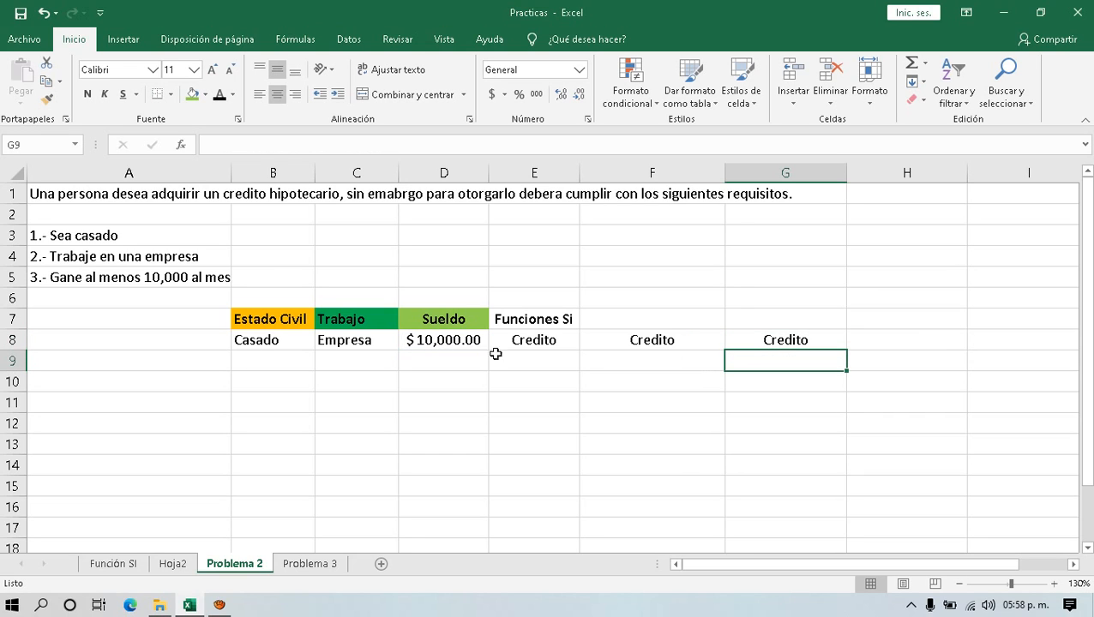
- Narrow columns F and G so they fit closely around their formula results
left_click(729, 344)
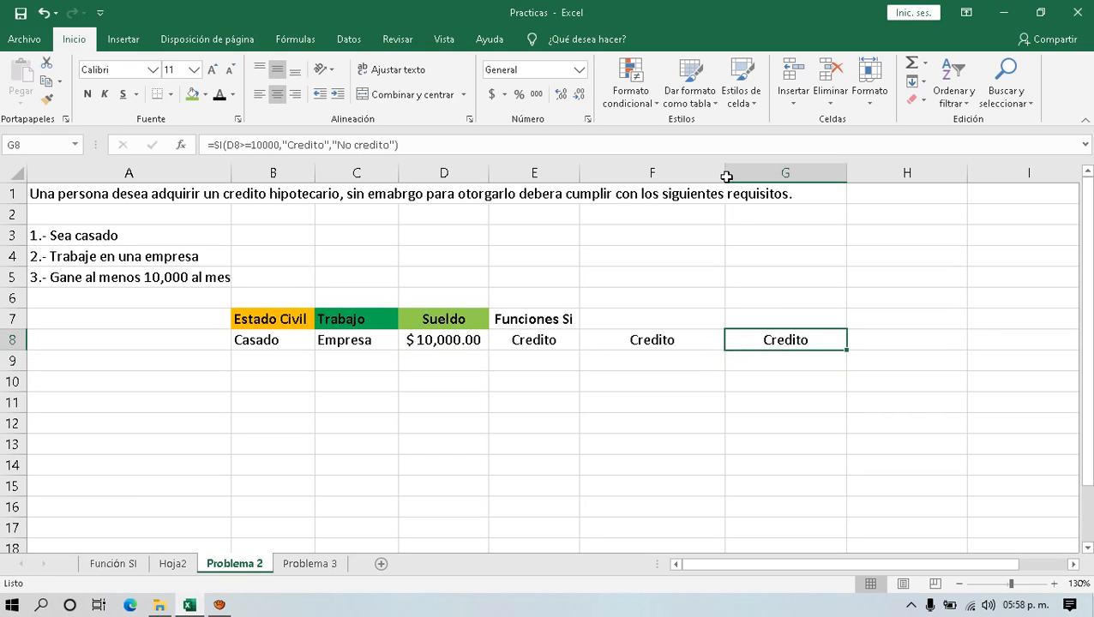
left_click_drag(726, 176, 663, 177)
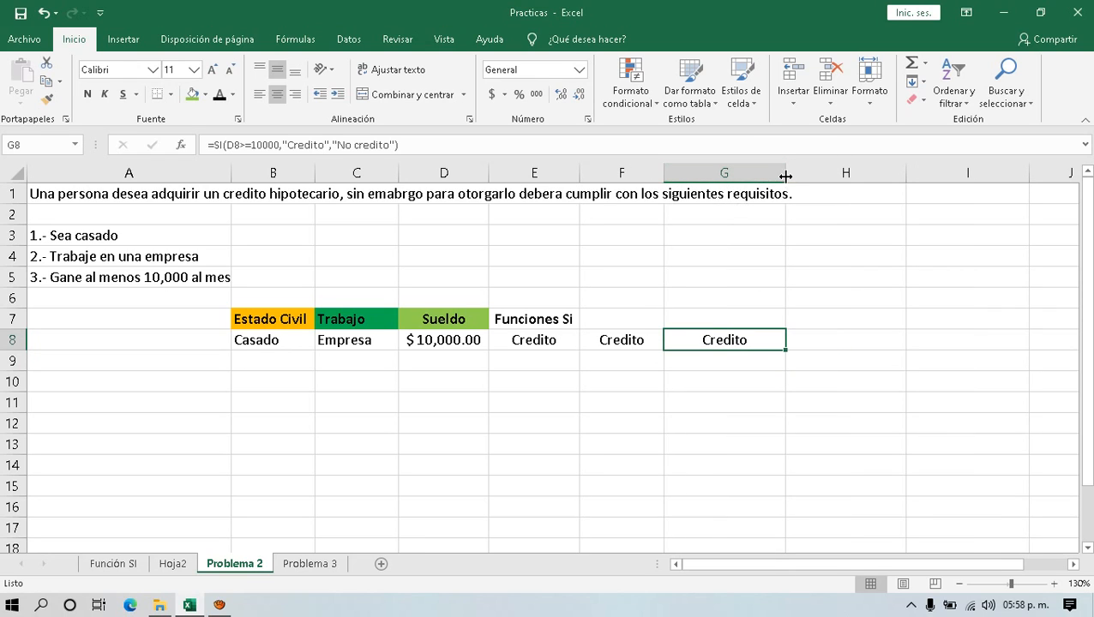
left_click_drag(785, 175, 739, 175)
left_click(700, 367)
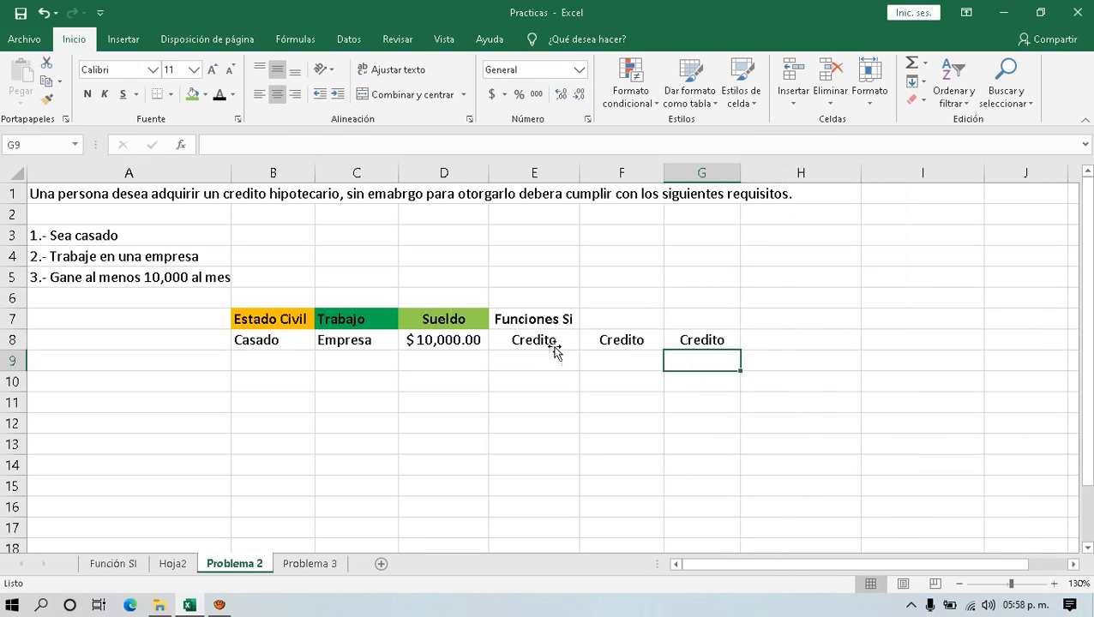
- Compare the SI formula results in E8:G8 with the applicant data in B8:D8
left_click_drag(557, 343, 683, 339)
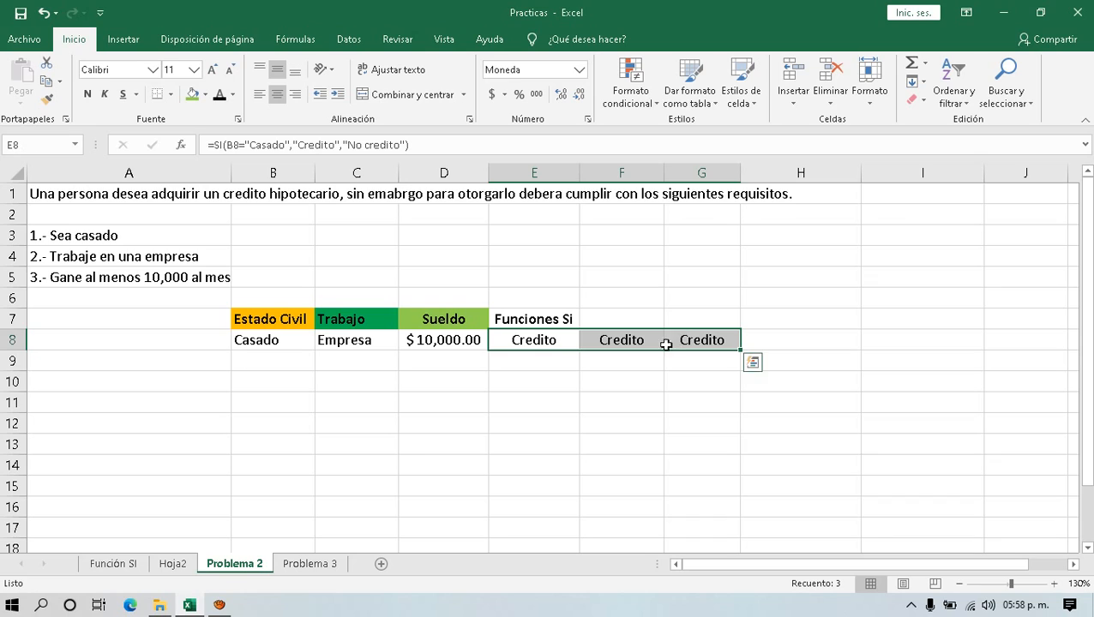
left_click_drag(246, 343, 437, 341)
left_click(453, 384)
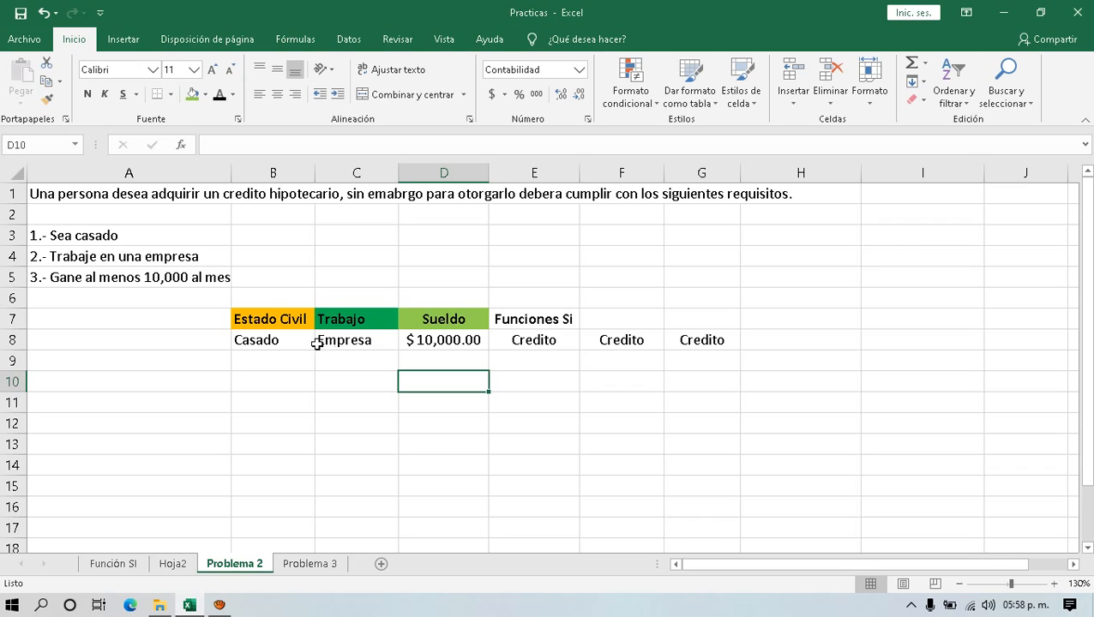
left_click_drag(266, 340, 451, 342)
left_click(566, 340)
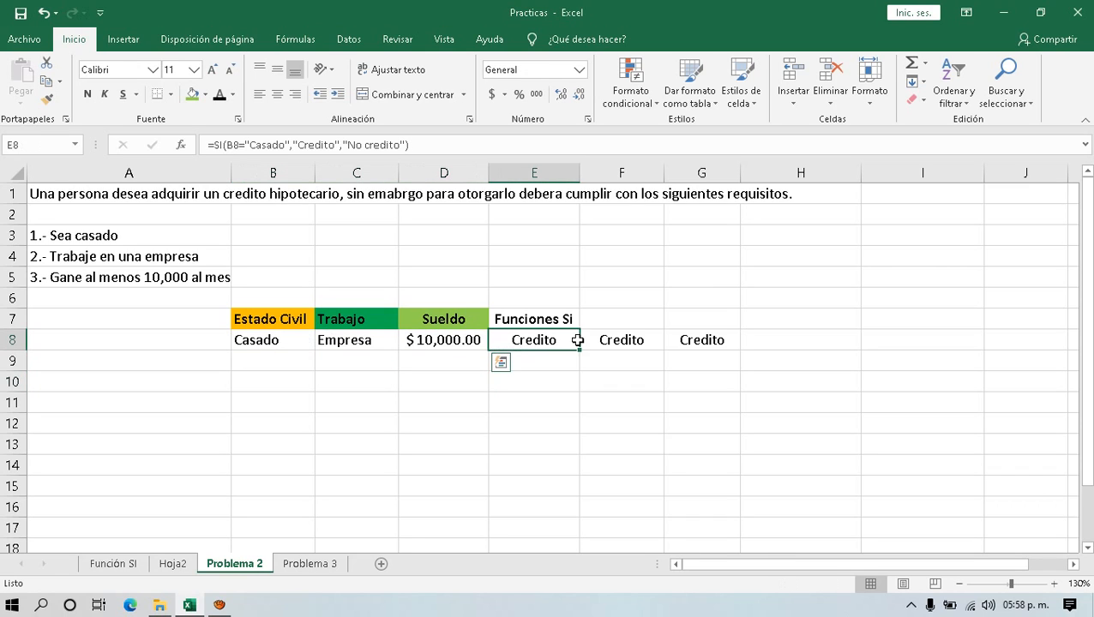
left_click_drag(577, 341, 694, 339)
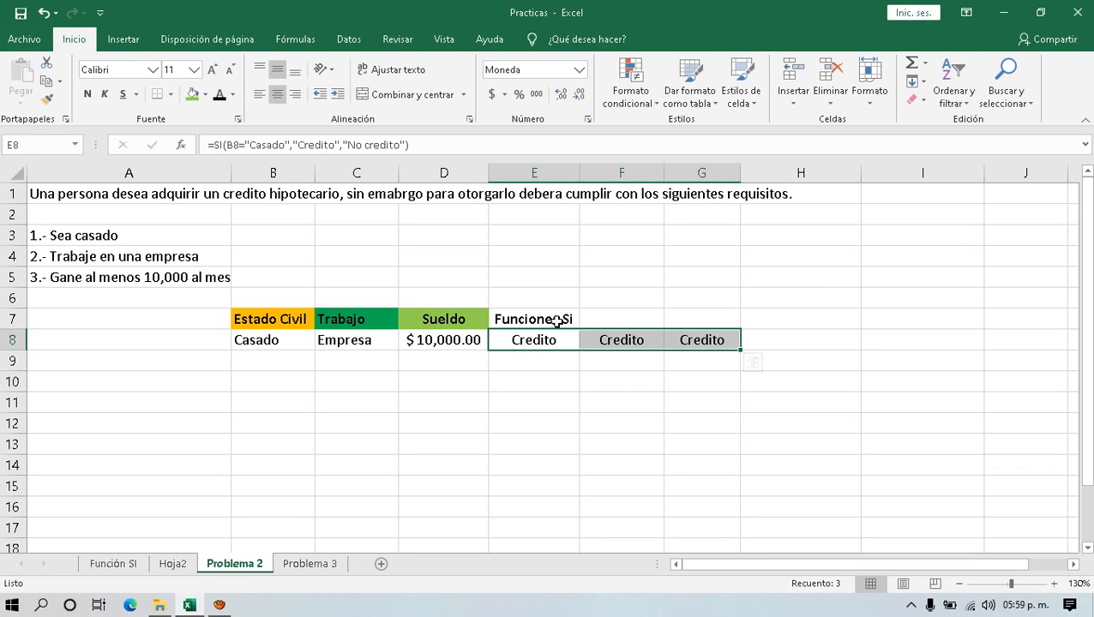
left_click(682, 314)
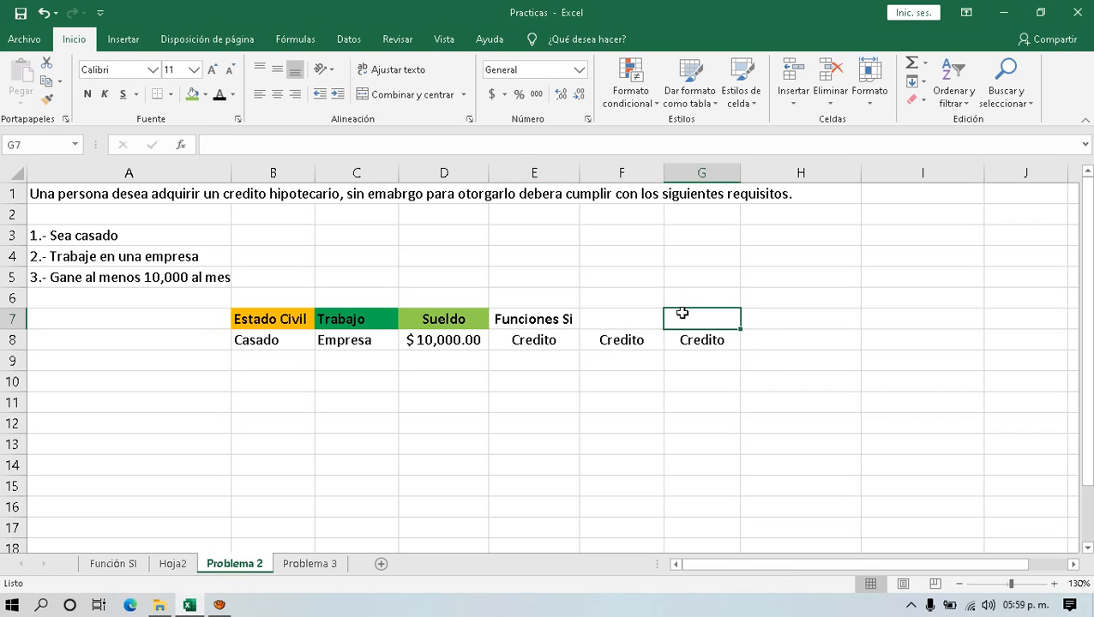
left_click(533, 343)
left_click(633, 342)
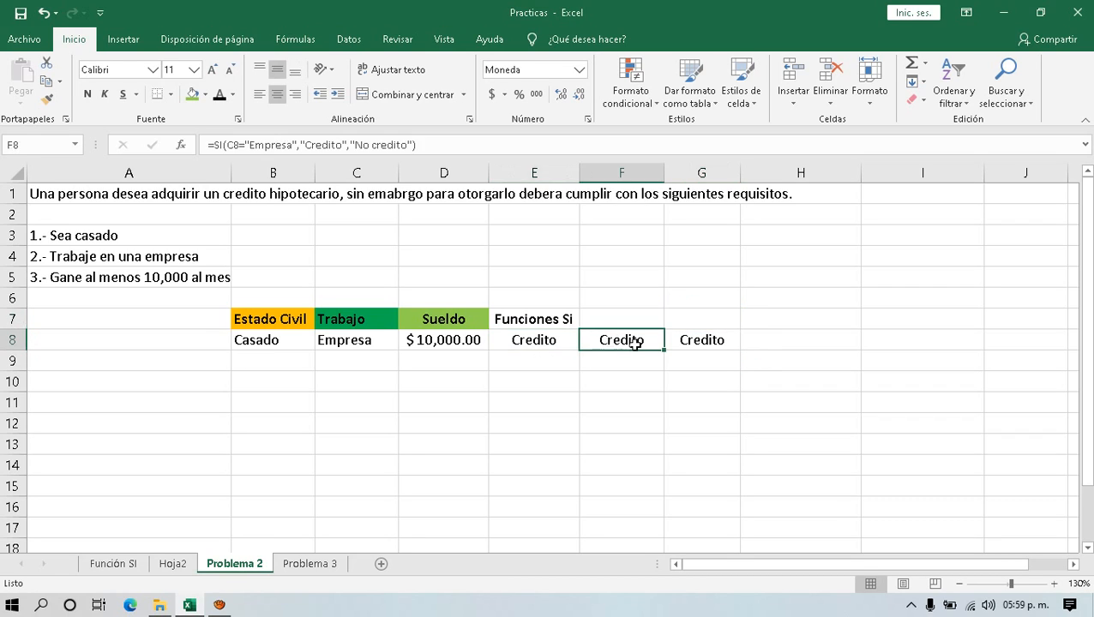
- Move the three SI formulas from E8:G8 to G8:I8, leaving E8 free for a combined formula
left_click(688, 341)
left_click(622, 342)
left_click(557, 342)
left_click(632, 342)
left_click(691, 341)
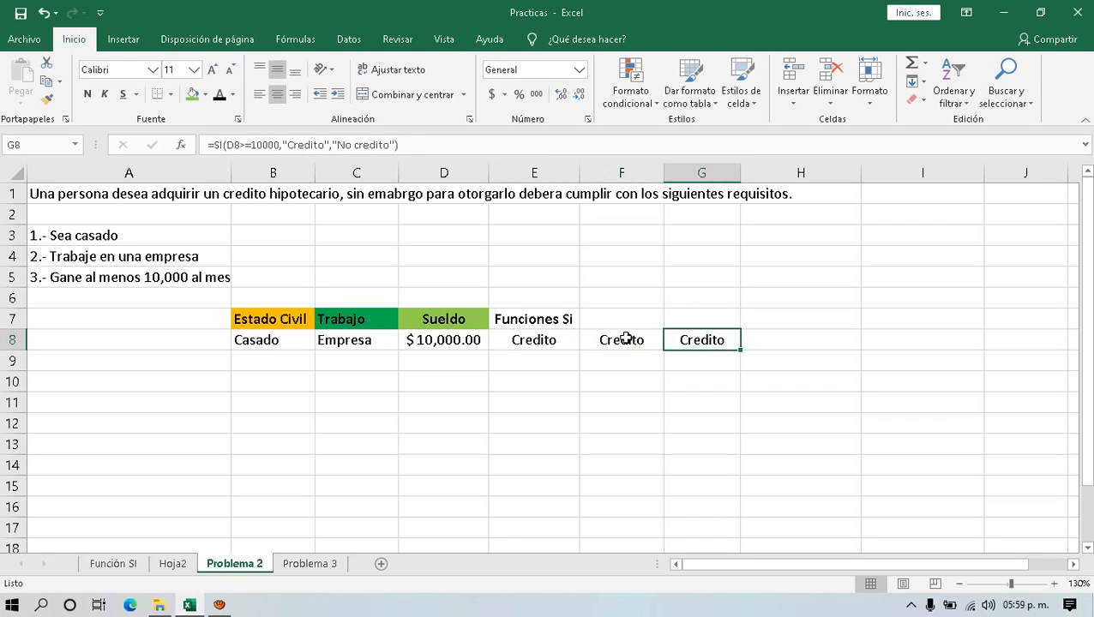
left_click(627, 339)
left_click(558, 339)
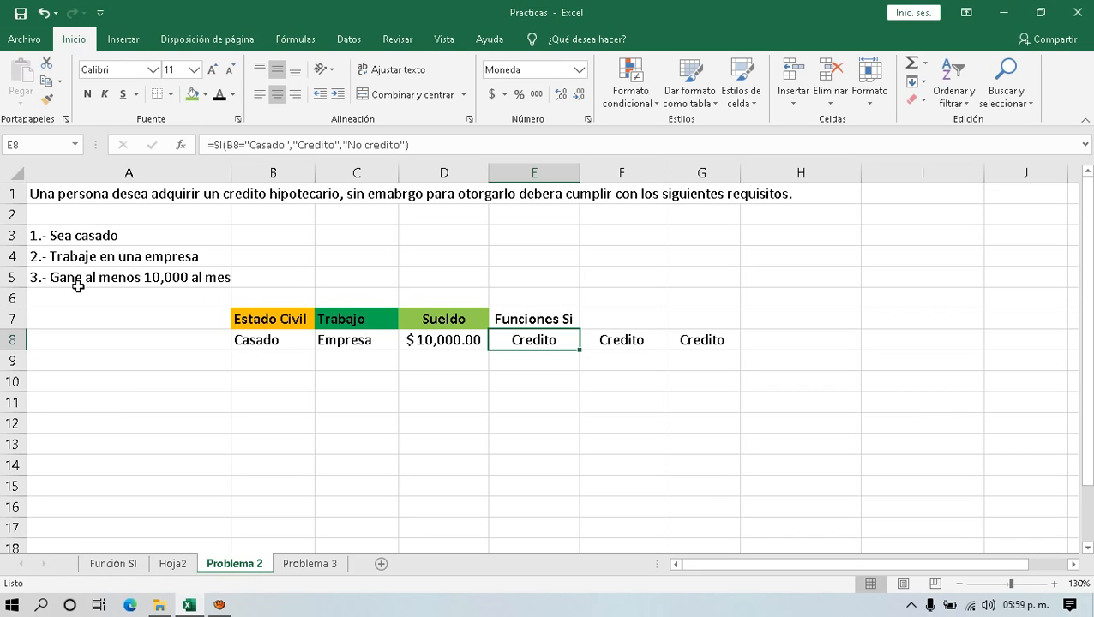
left_click_drag(534, 342, 876, 349)
left_click(557, 341)
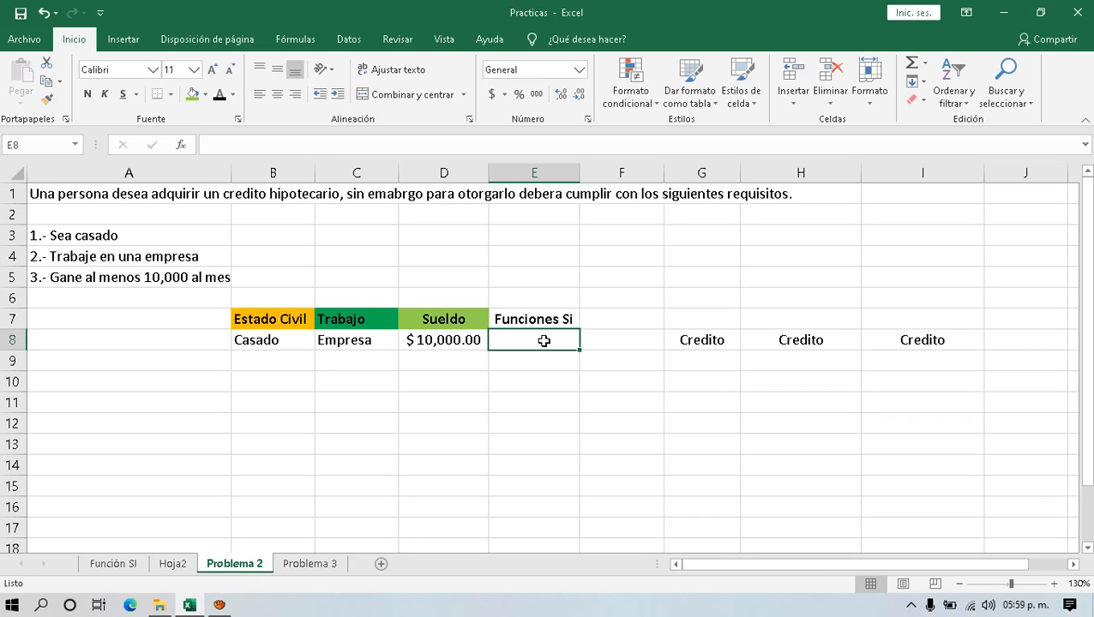
- Examine the logical test, true-value and false-value arguments of the SI formula in G8 without changing it
left_click(713, 340)
double_click(718, 340)
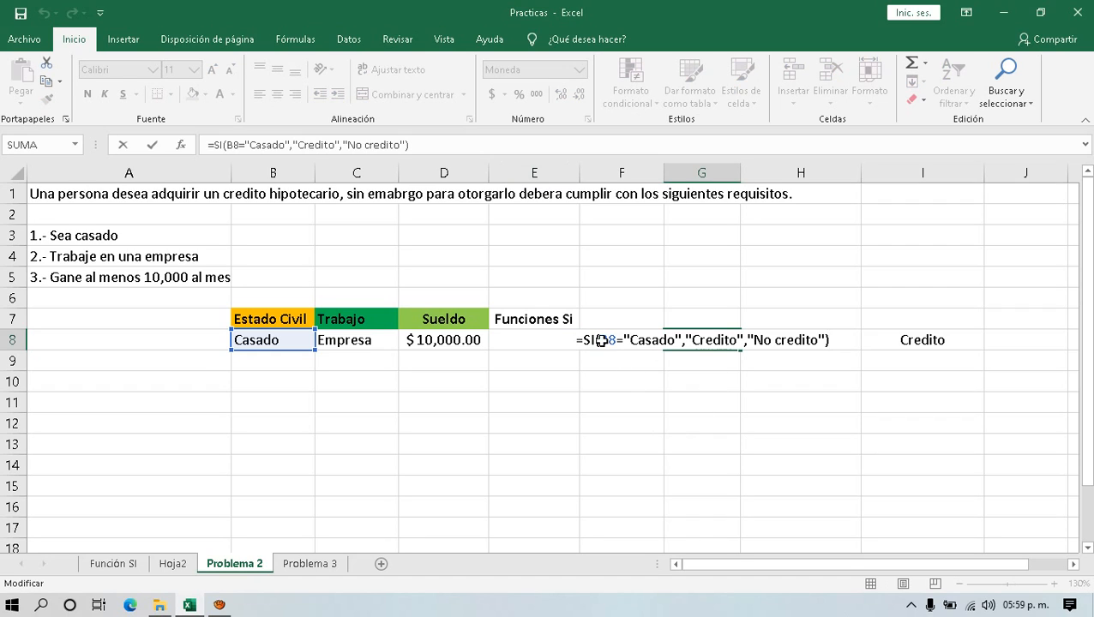
left_click_drag(600, 340, 677, 340)
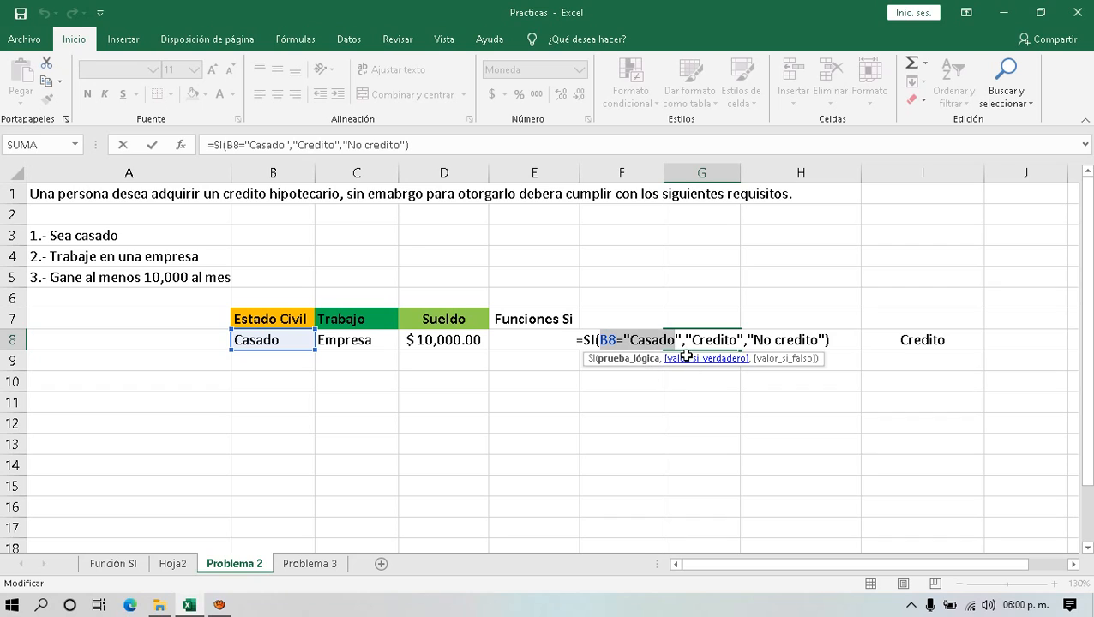
left_click_drag(685, 340, 814, 341)
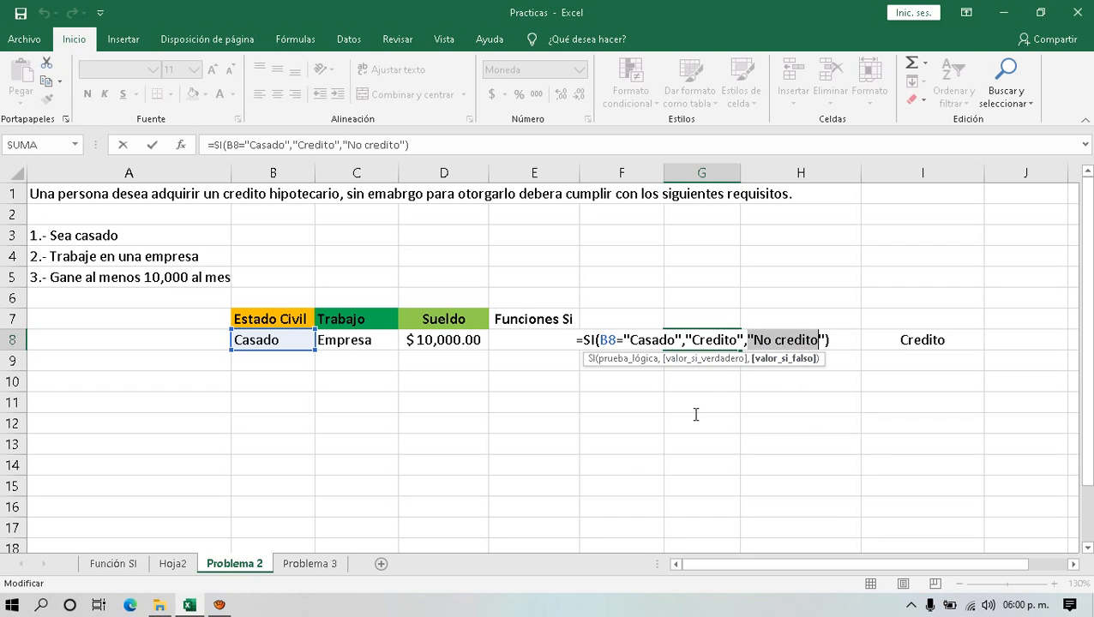
key("Escape")
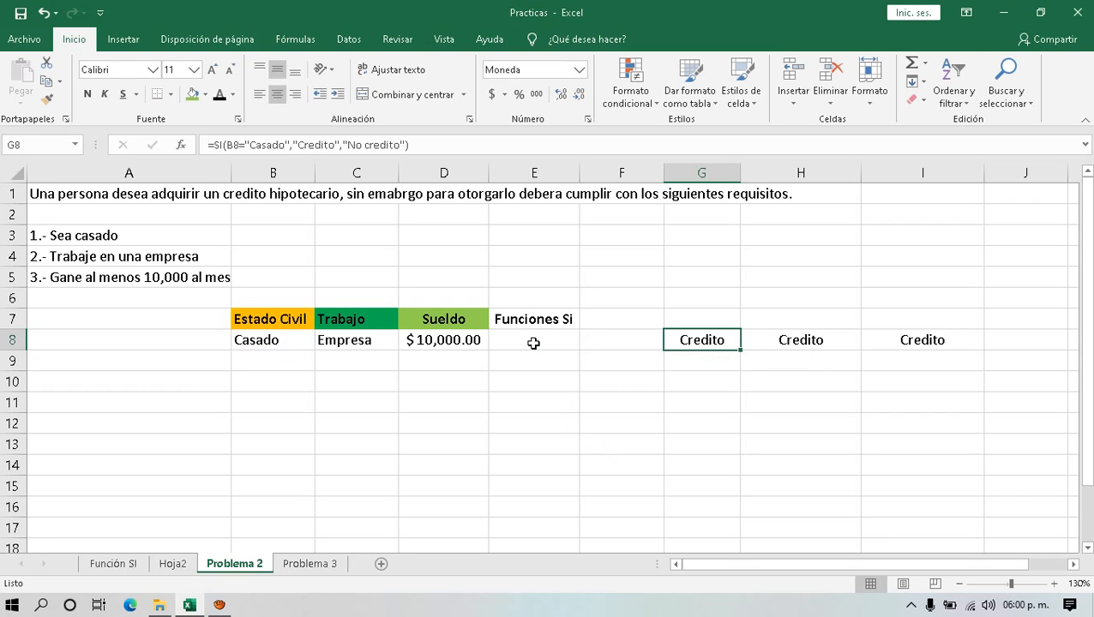
- Start an SI formula in E8 with the logical test B8="Casado", ready for its true-value argument
left_click(533, 342)
type("=")
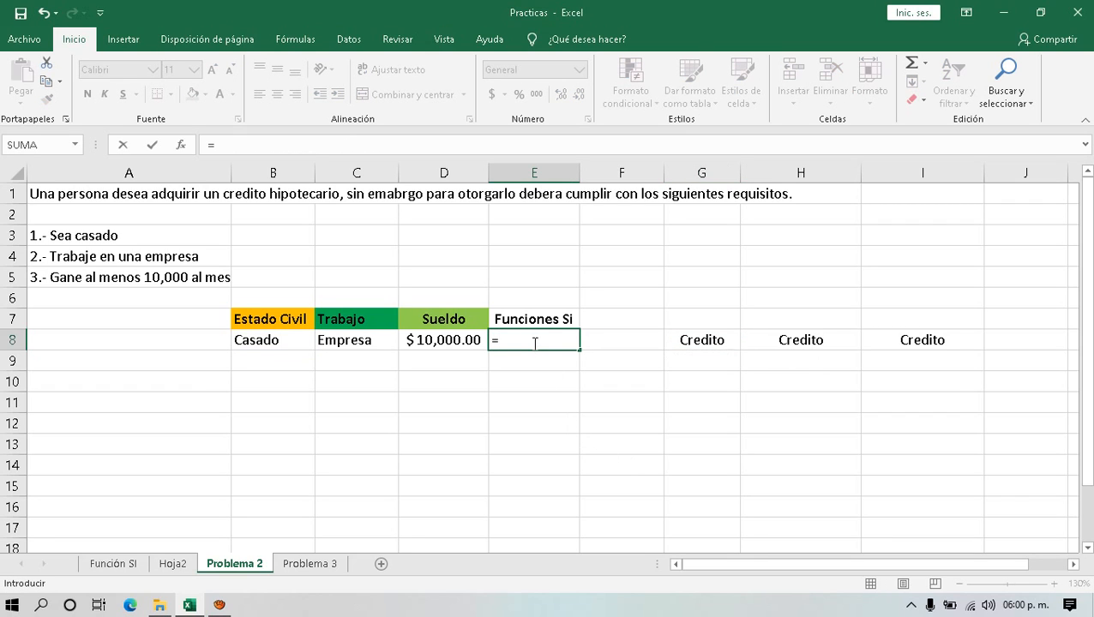
type("si(")
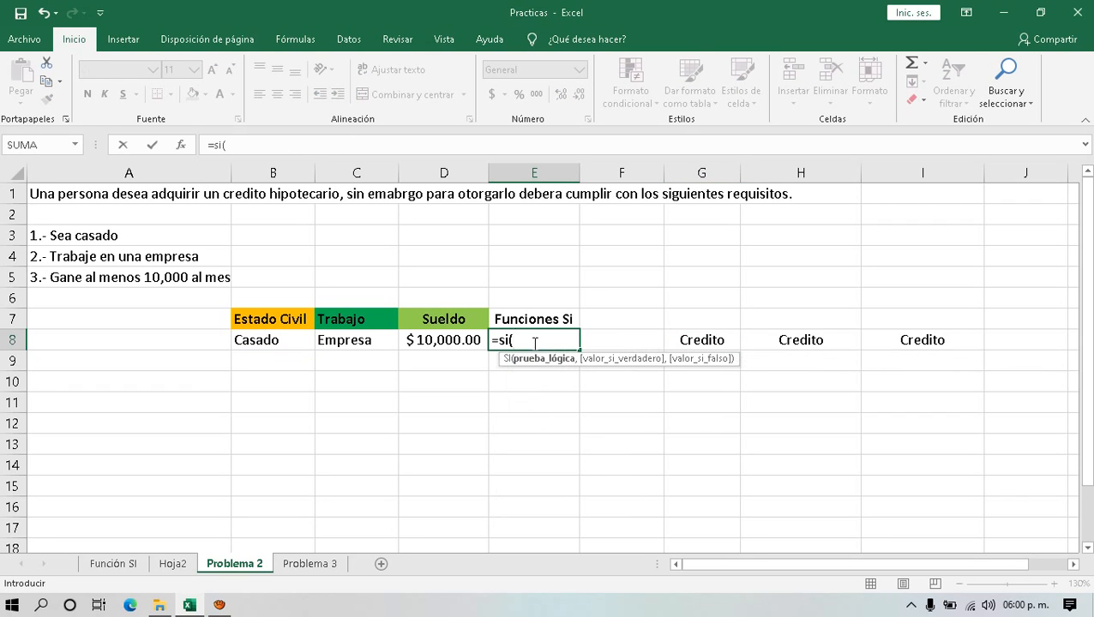
left_click(268, 341)
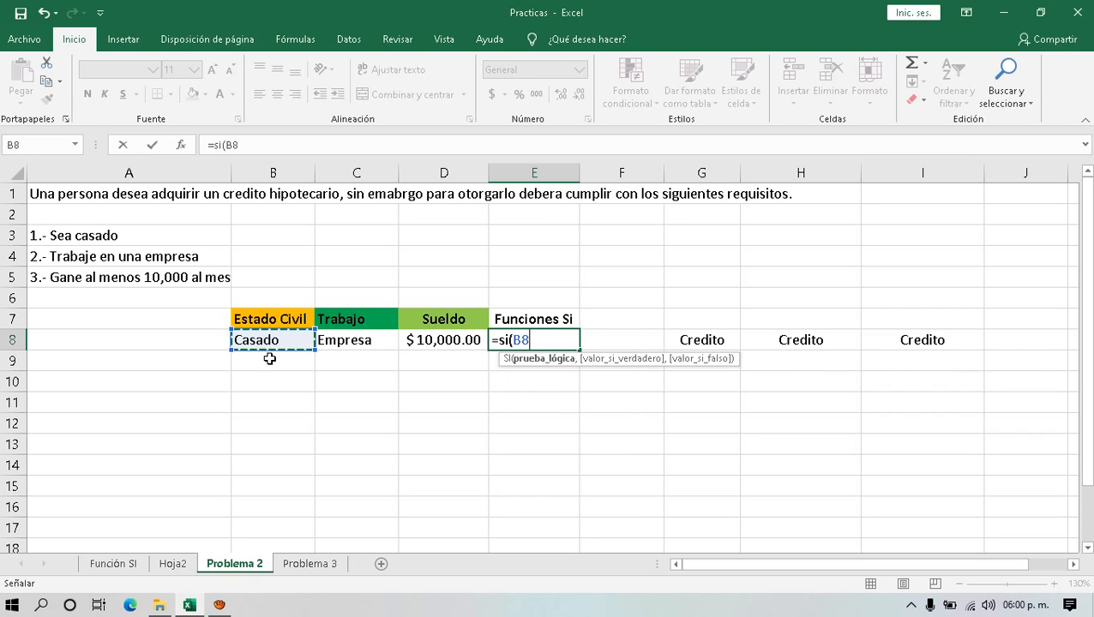
type("=")
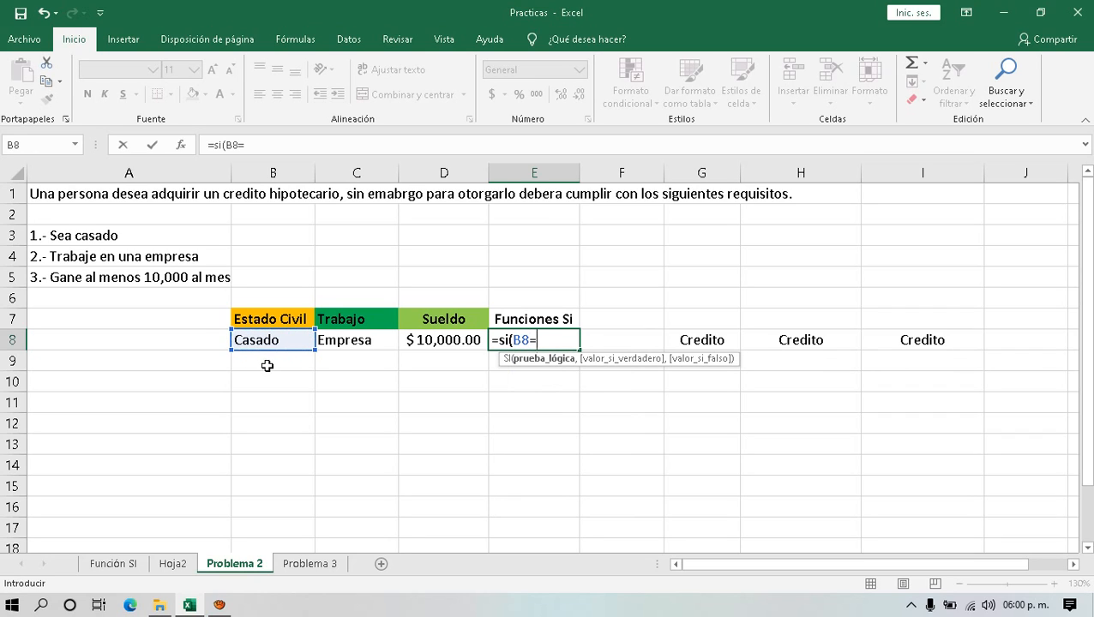
type("\"Casado\"")
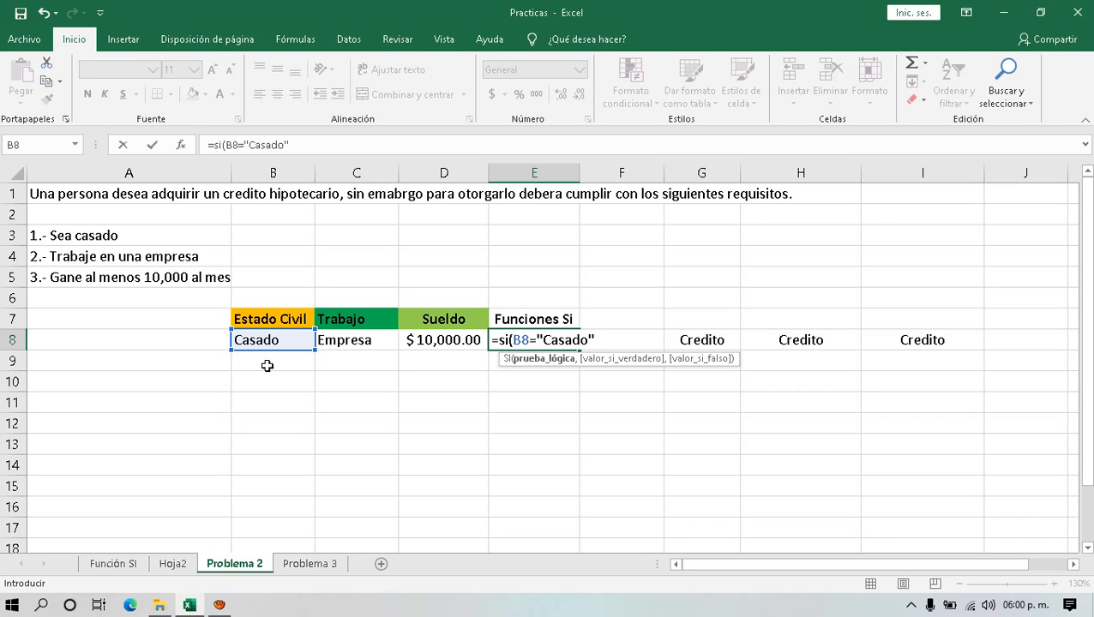
type(",")
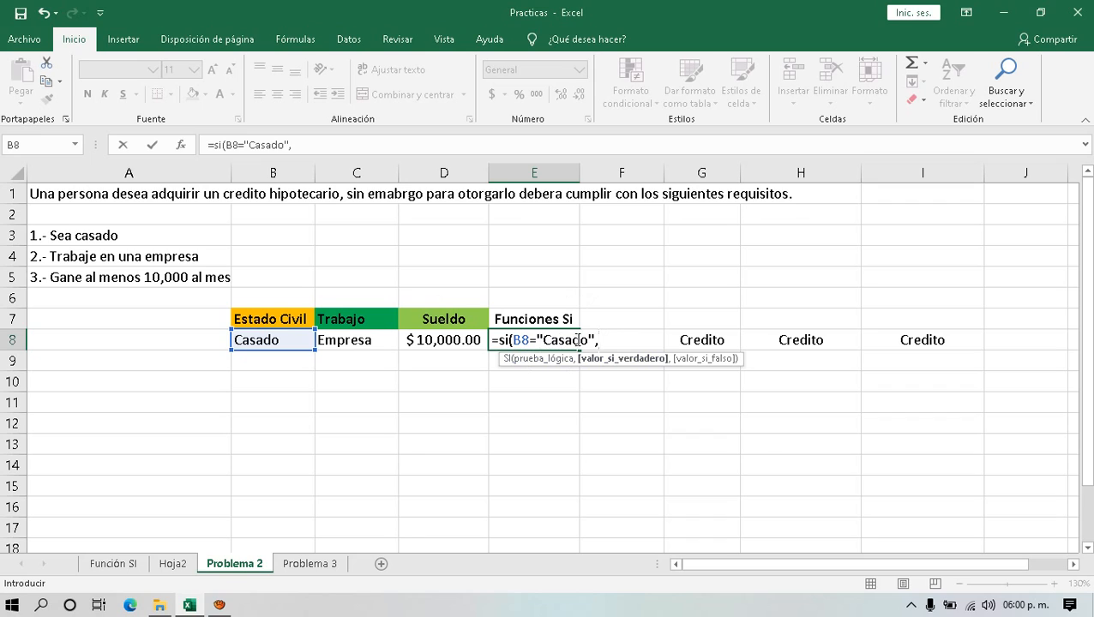
- Nest a second SI as the true value in the E8 formula, testing C8="Empresa"
type("si(")
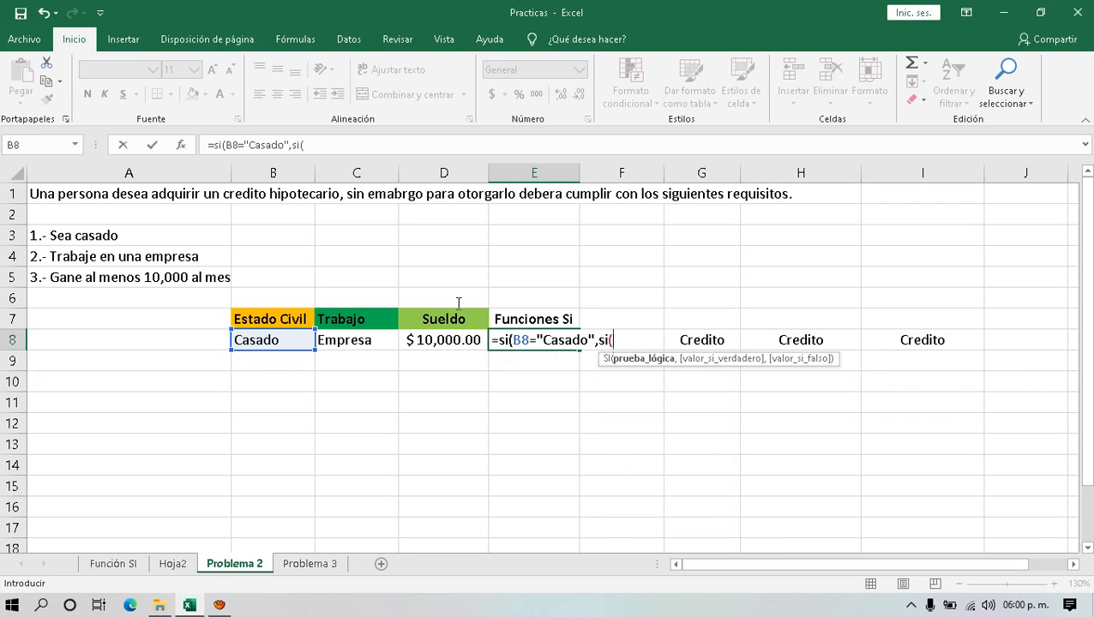
left_click(357, 339)
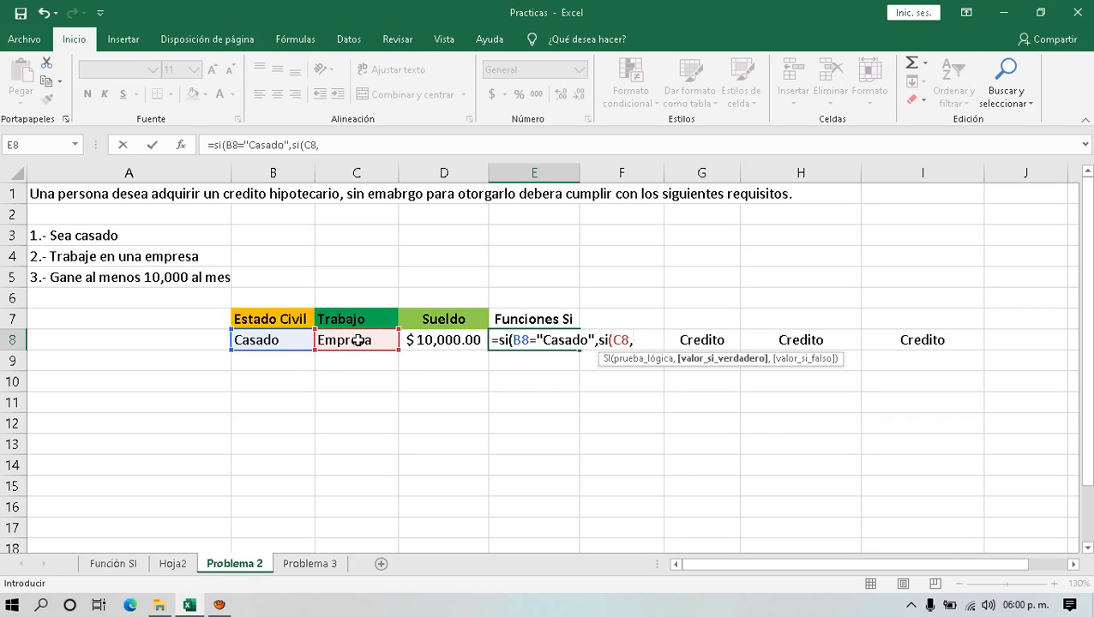
key("BackSpace")
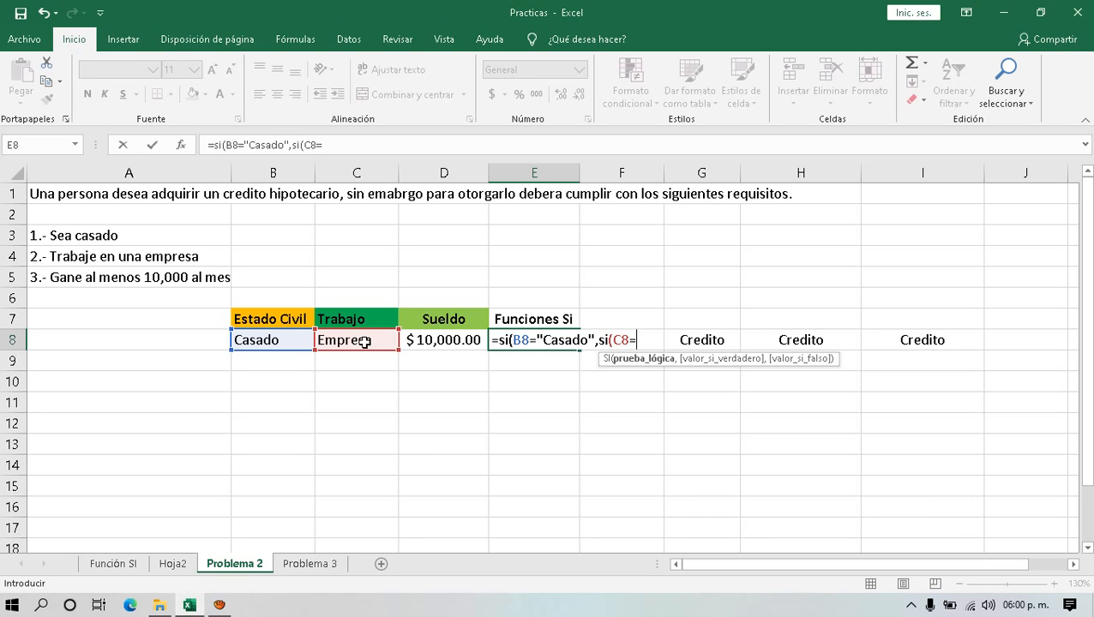
type("Empr")
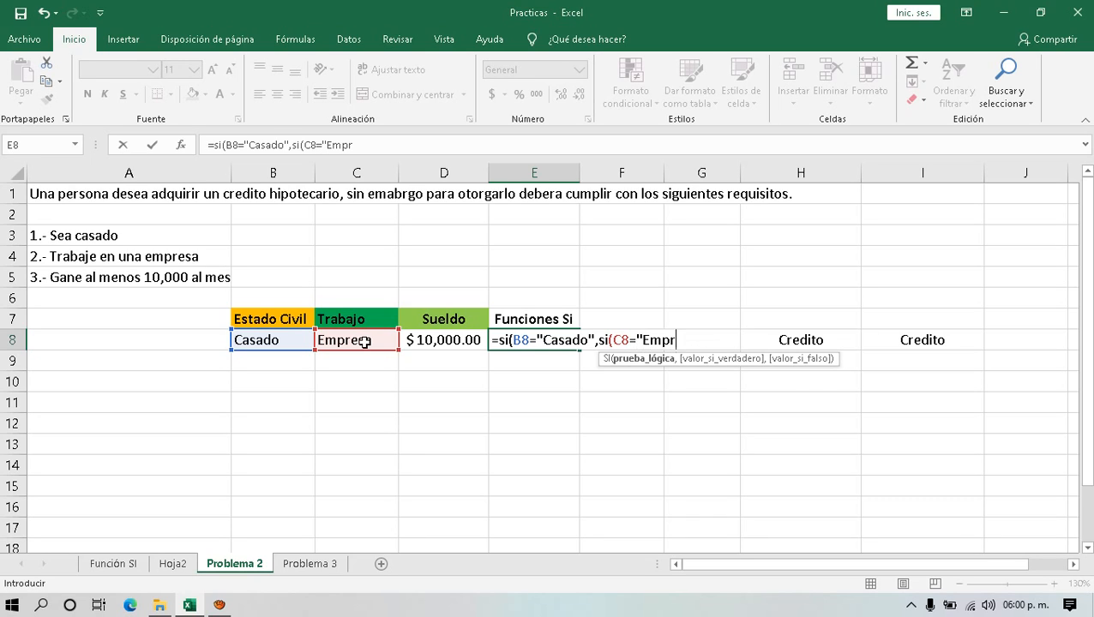
type("esa\",")
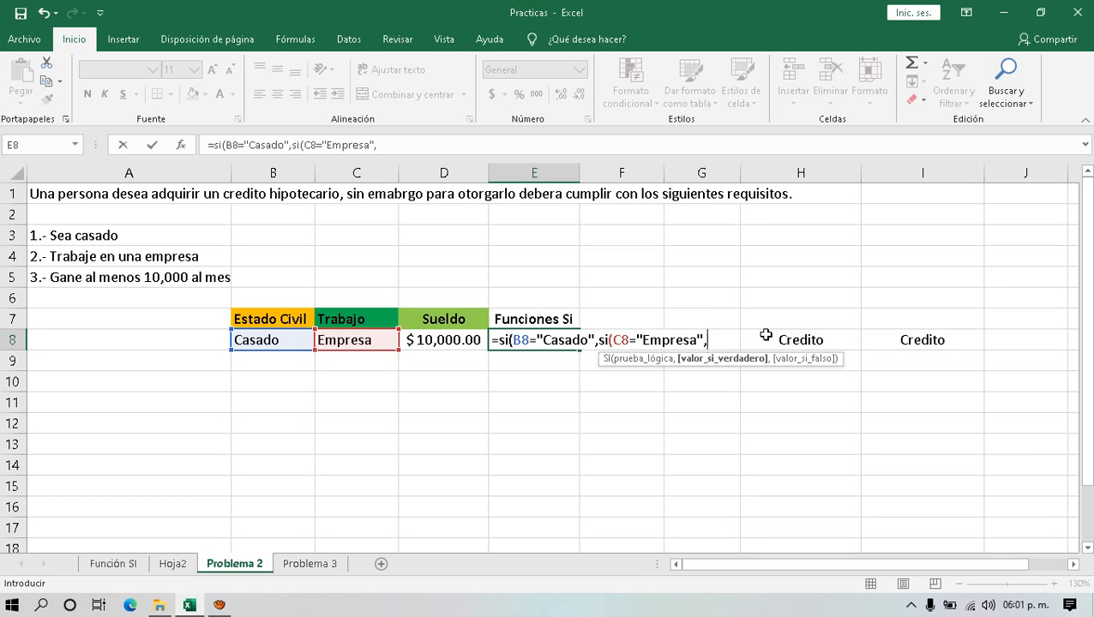
- Nest a third SI as the second SI's true value in E8, testing D8>=10000
type("si(")
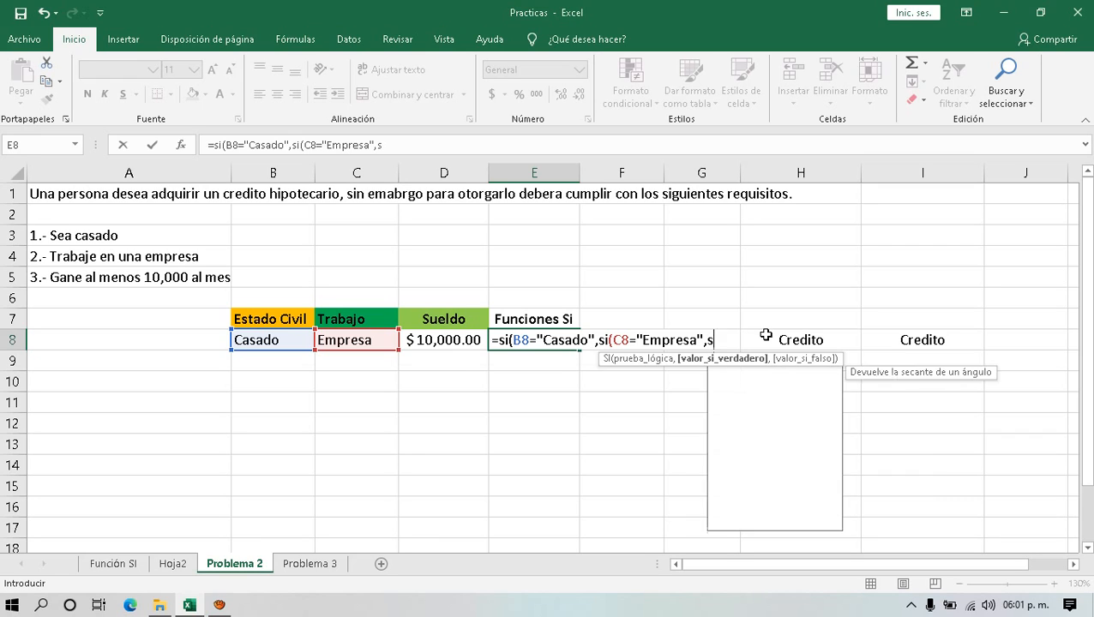
left_click(445, 340)
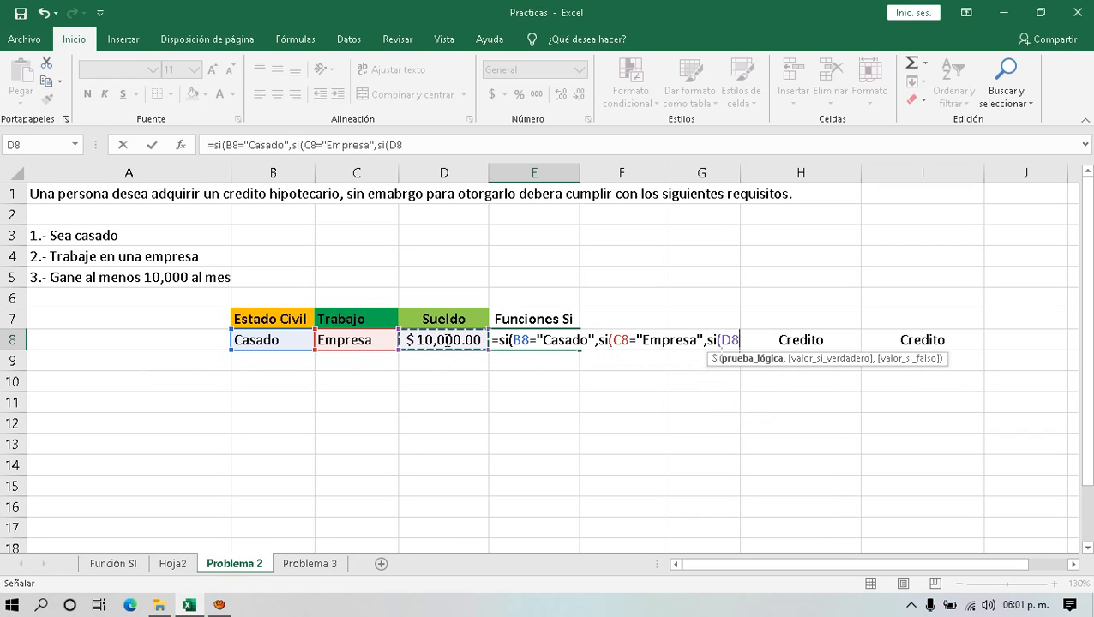
type(">=")
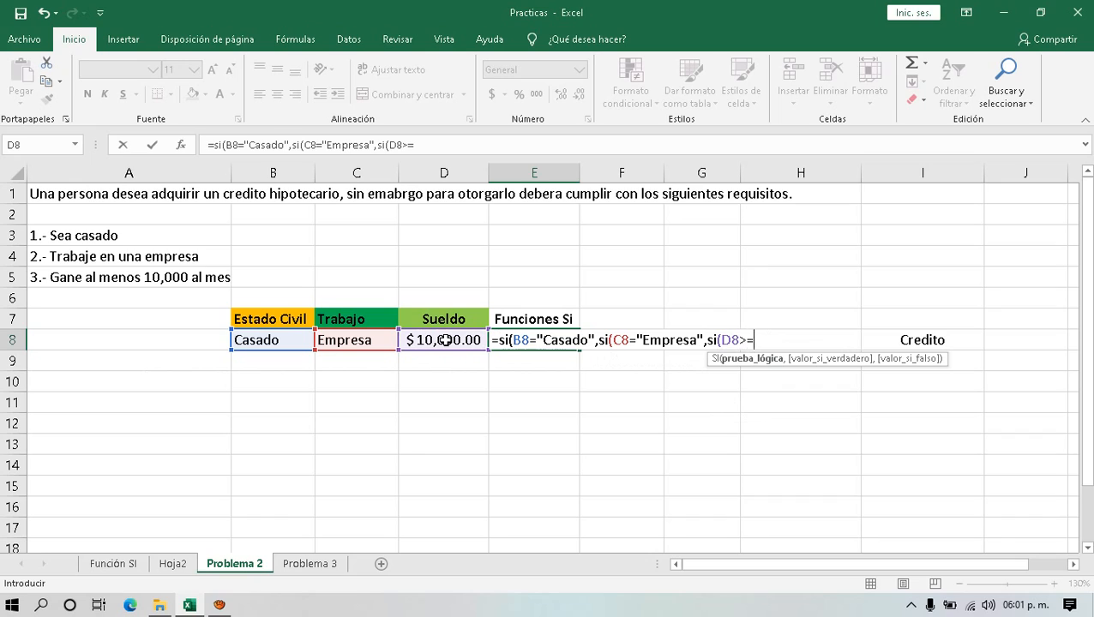
type("10000")
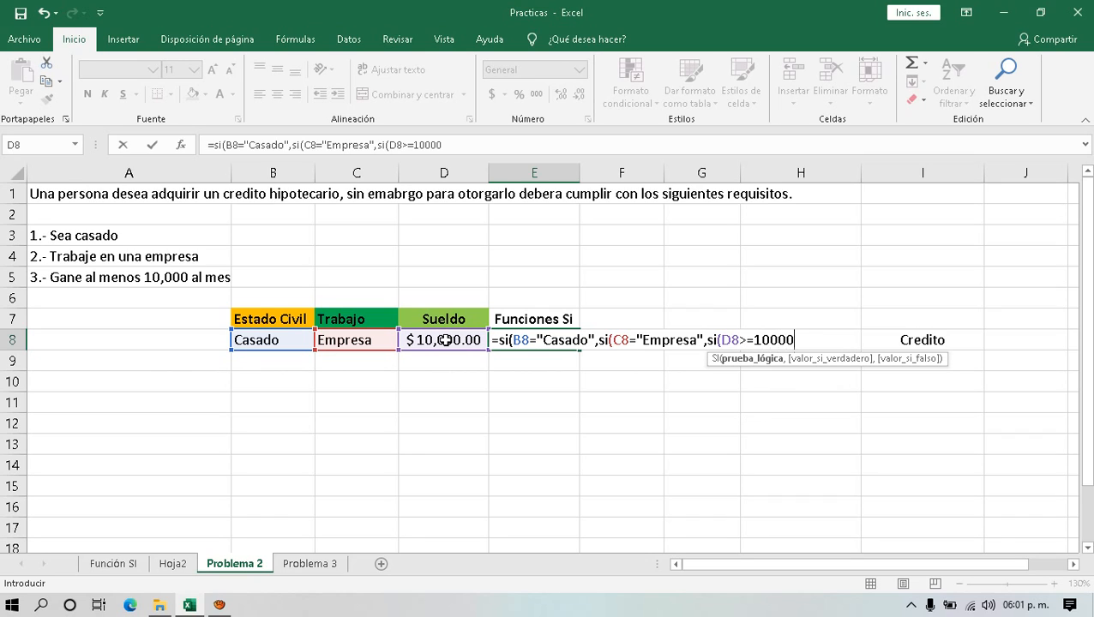
- Complete the innermost SI in E8 with "Credito" as its true value and "No Credito" as its false value, and close it
type(",\"")
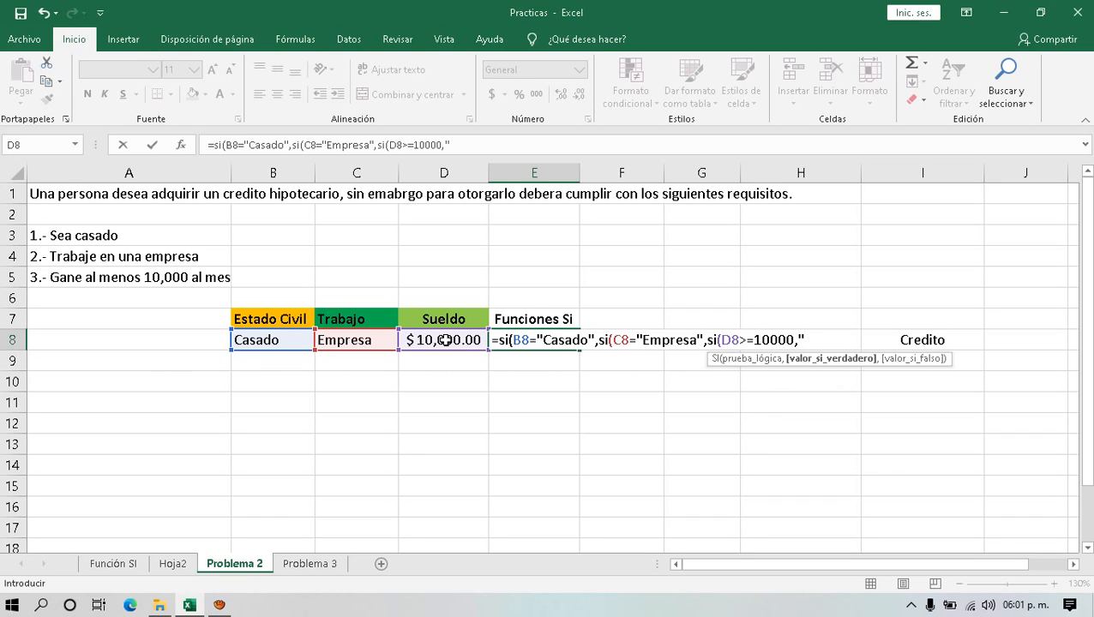
type("Cretido")
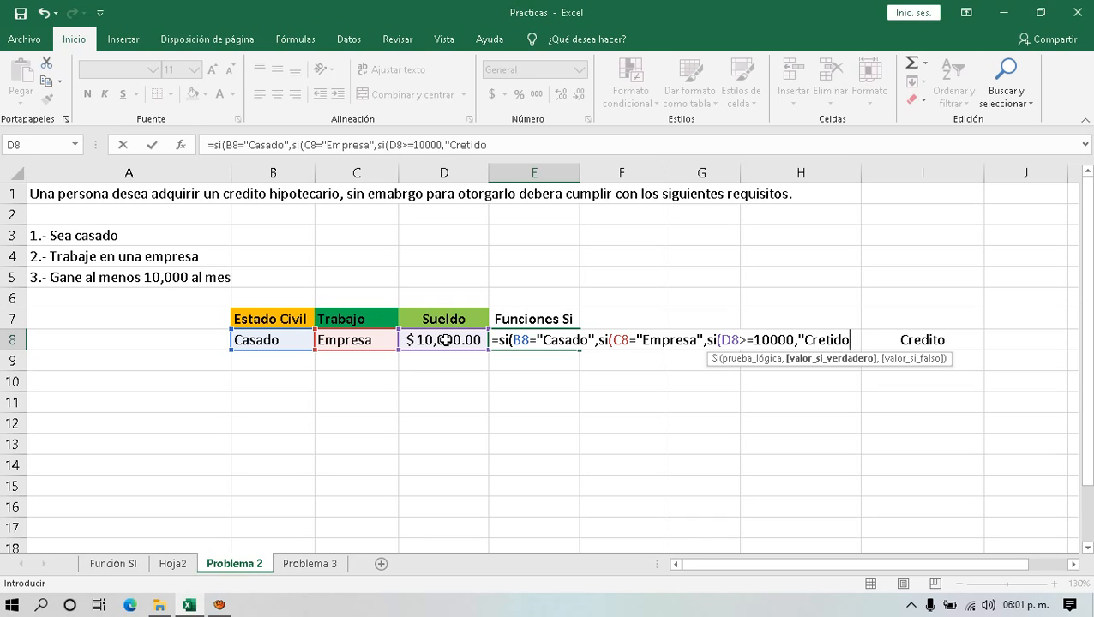
key("BackSpace")
key("BackSpace")
key("BackSpace")
key("BackSpace")
type("dito\",")
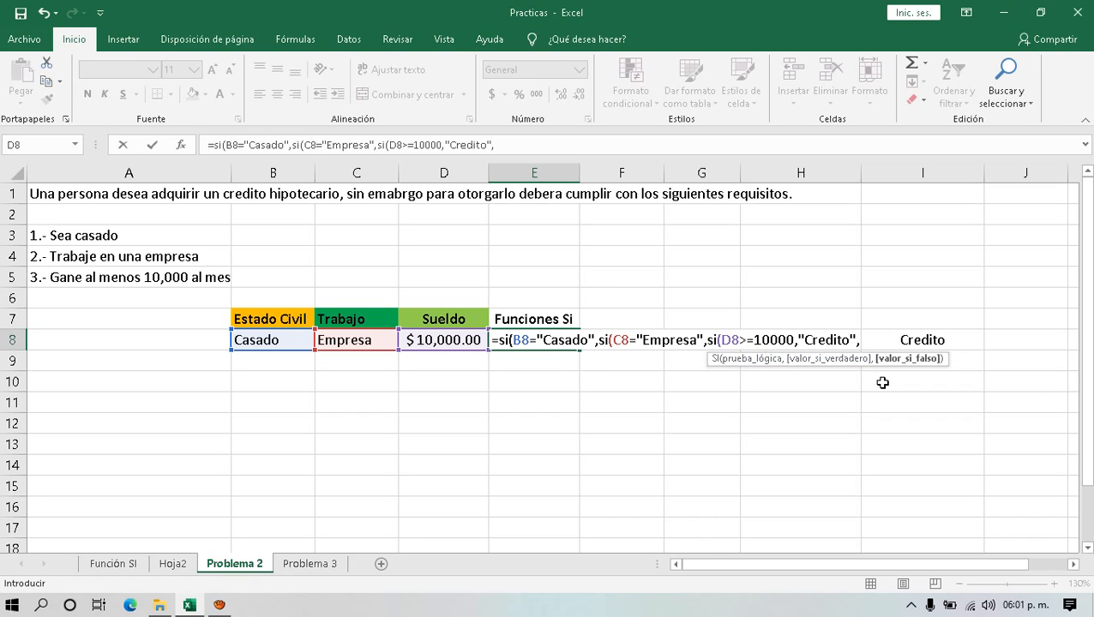
type("\"No Credito")
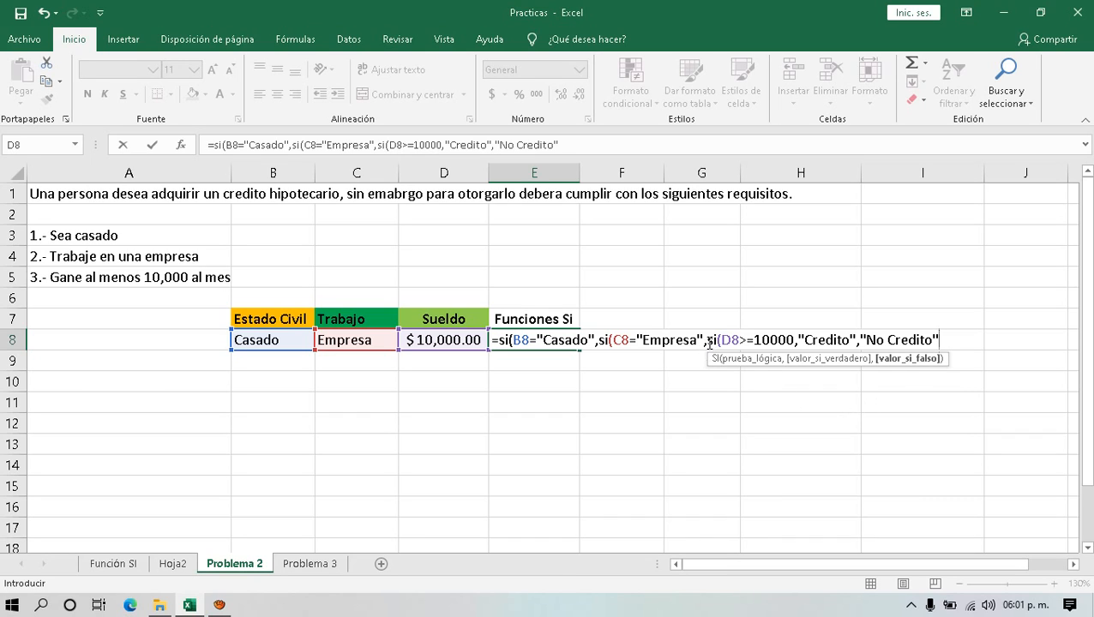
left_click_drag(707, 340, 940, 341)
left_click(940, 340)
type(")")
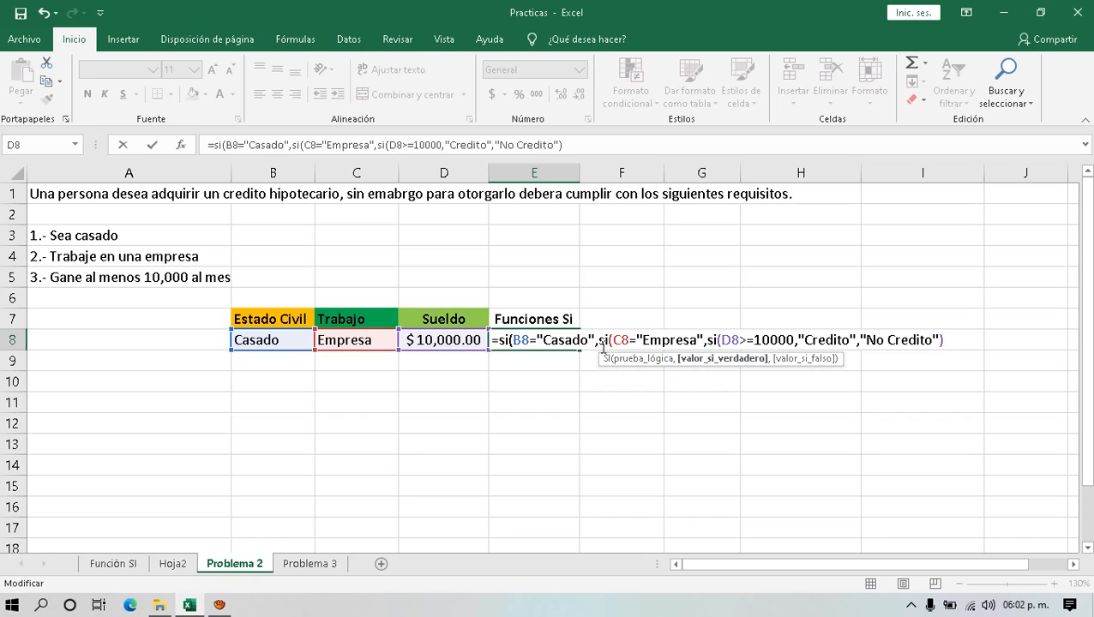
- Set "No Credito" as the false value of the C8 job test in E8 and close that second SI
type(",")
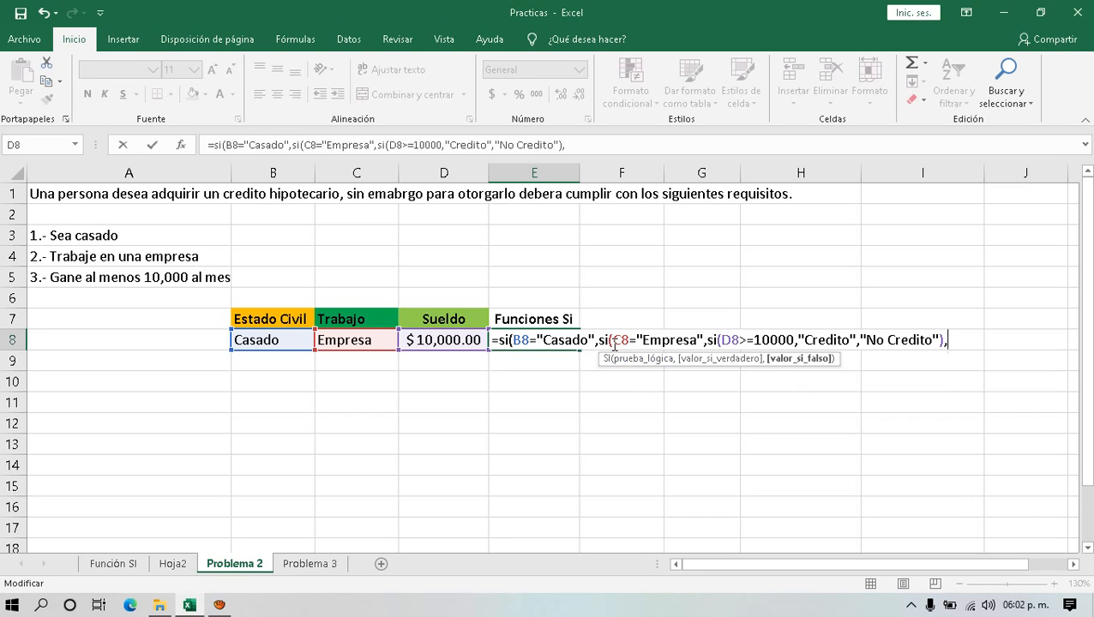
left_click_drag(612, 344, 945, 341)
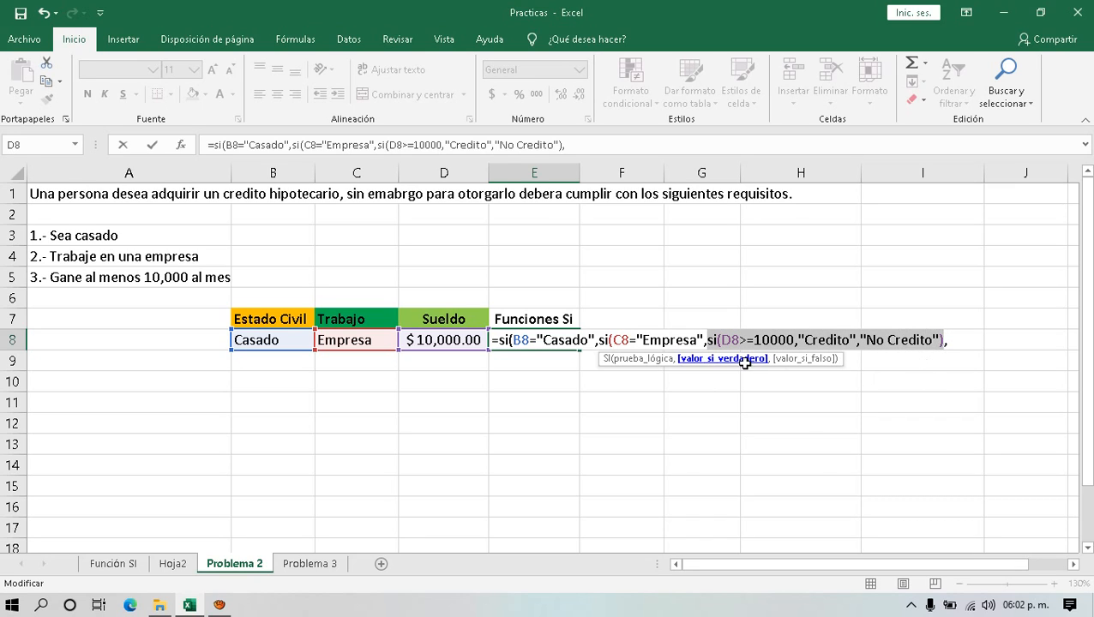
left_click(955, 341)
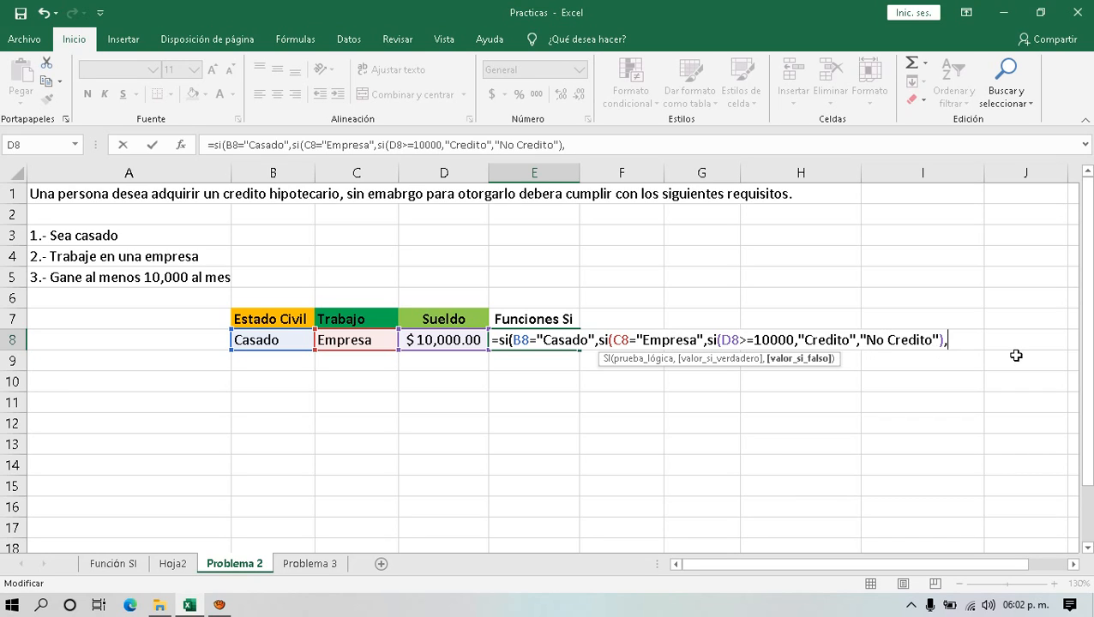
type("\"No Credito\"")
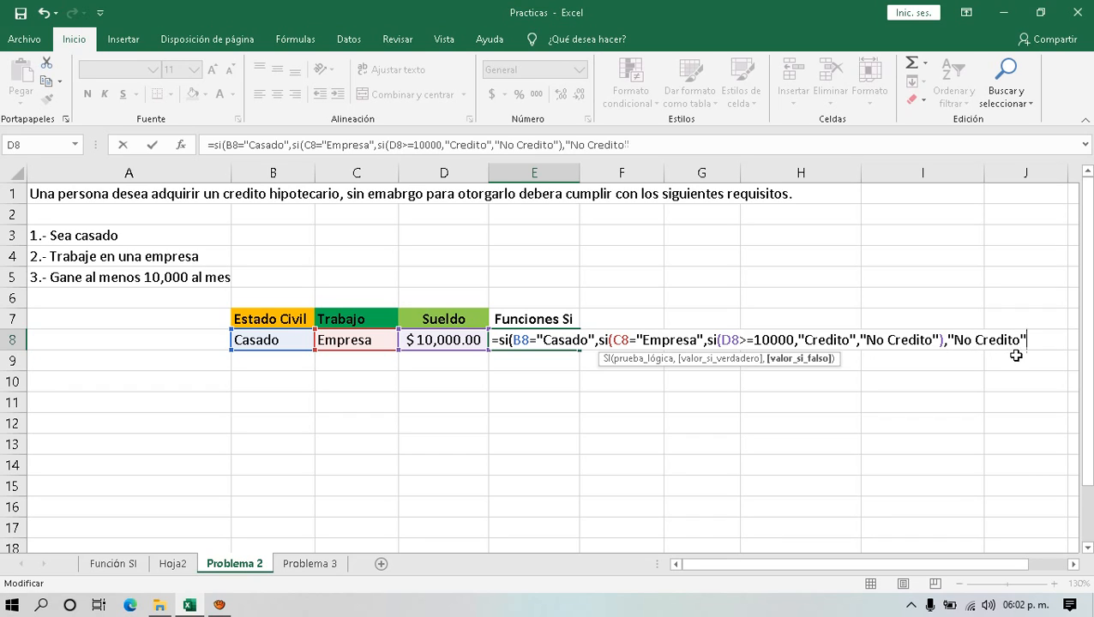
type(")")
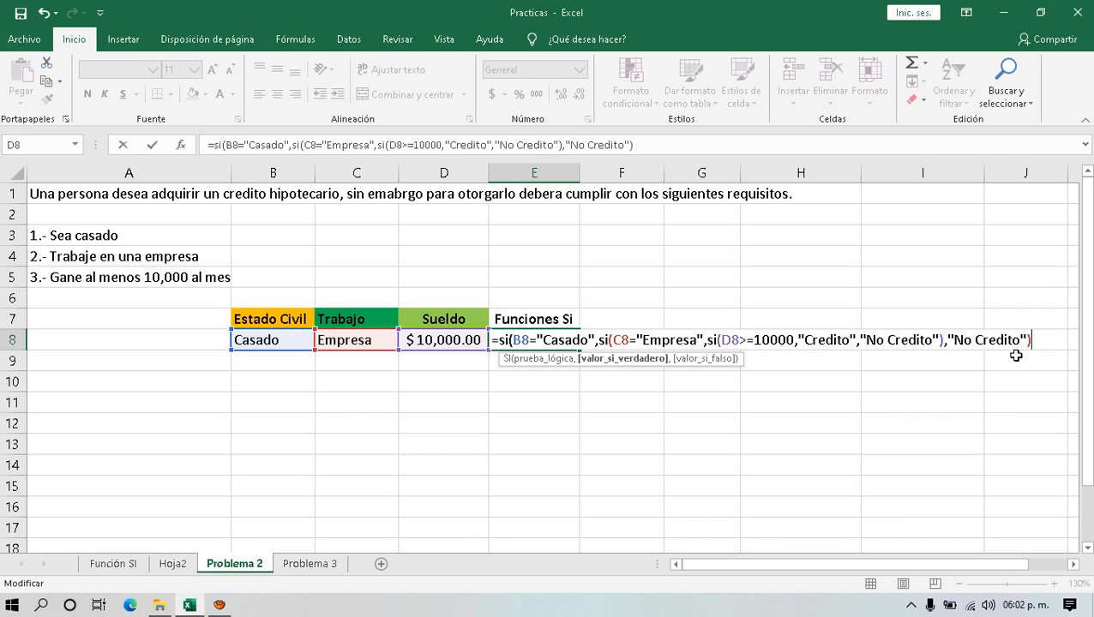
- Set "No Credito" as the false value of the outer B8 marital status test in E8, close the outer SI and enter the formula
type(",")
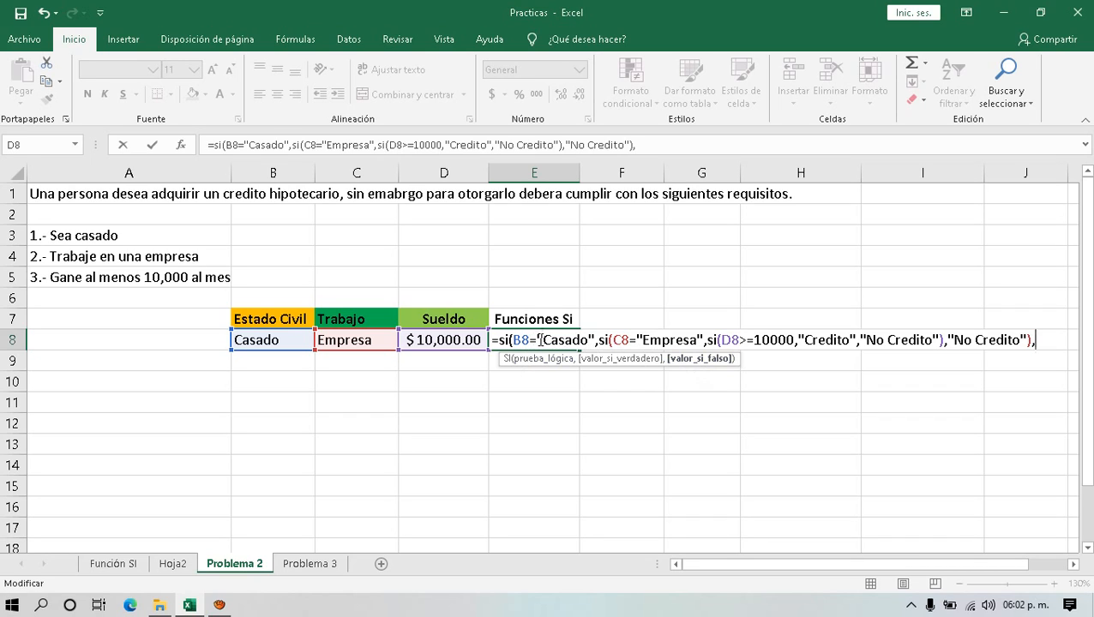
left_click_drag(512, 339, 1032, 339)
left_click(606, 341)
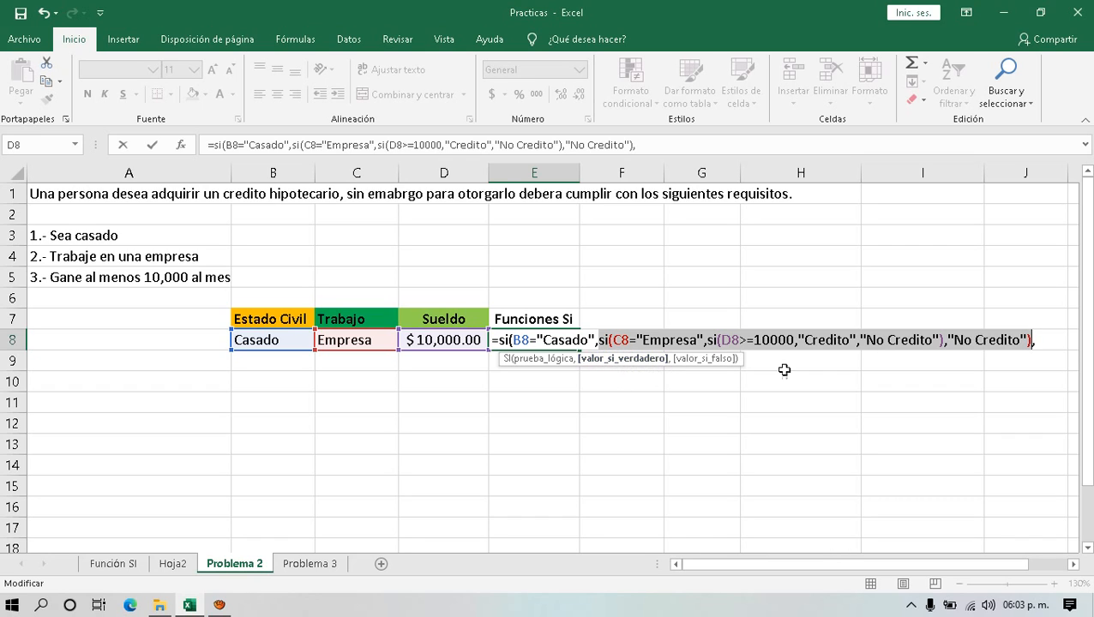
left_click(1038, 345)
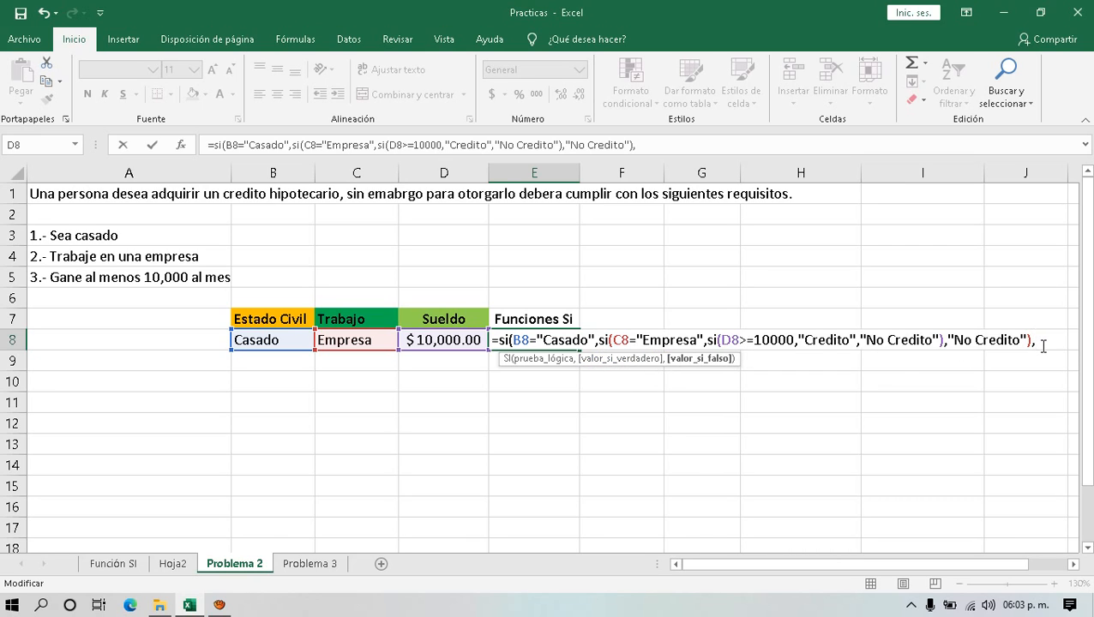
type("\"")
type("No Credito")
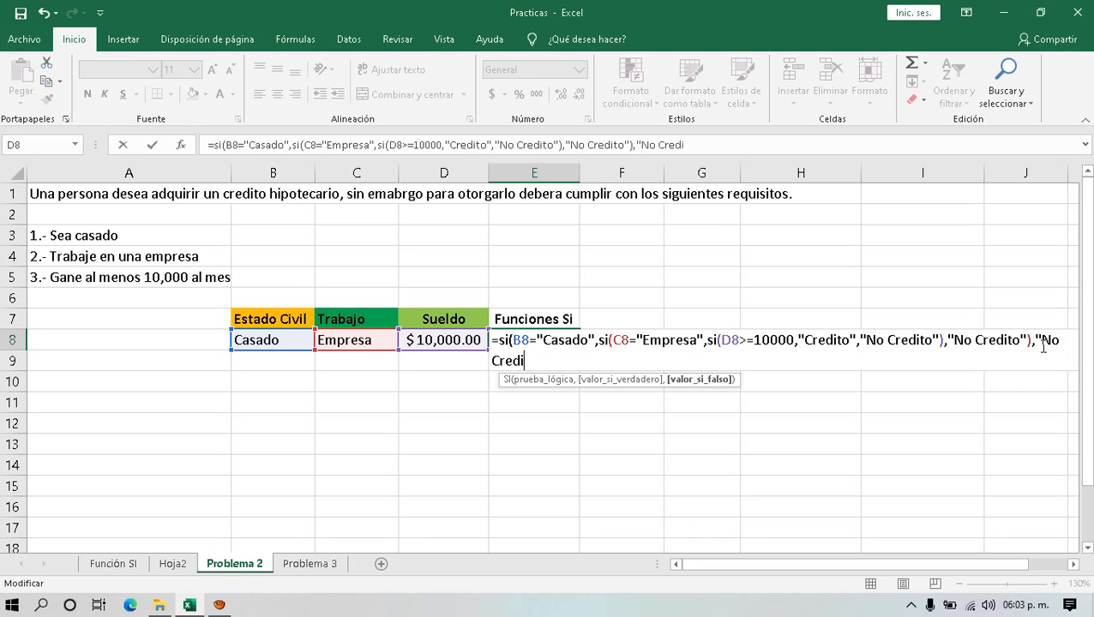
type("\")")
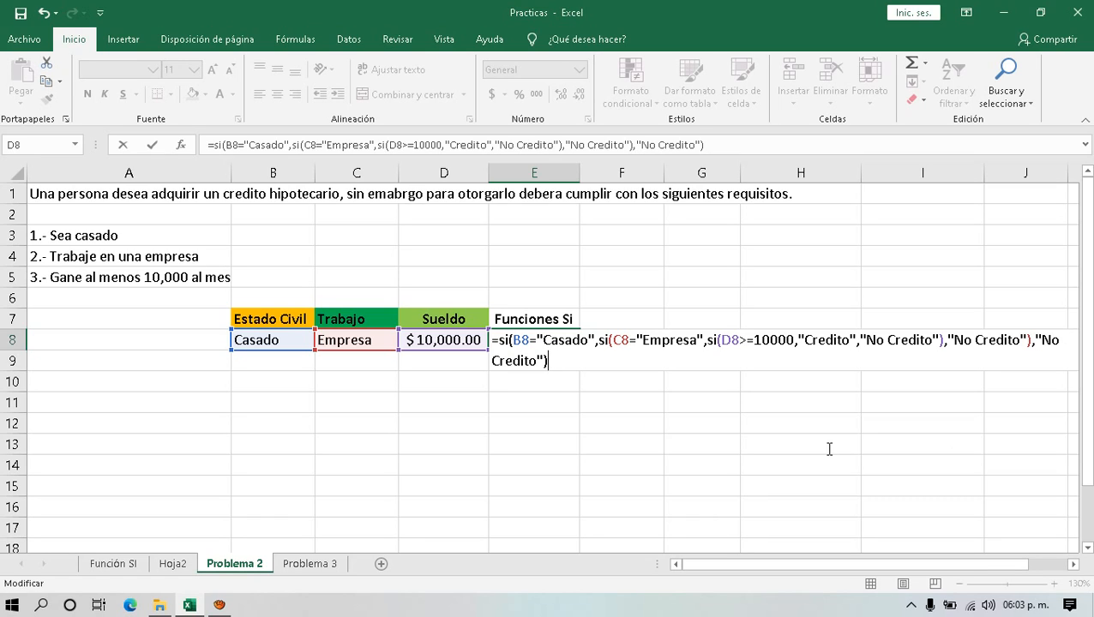
left_click(545, 362)
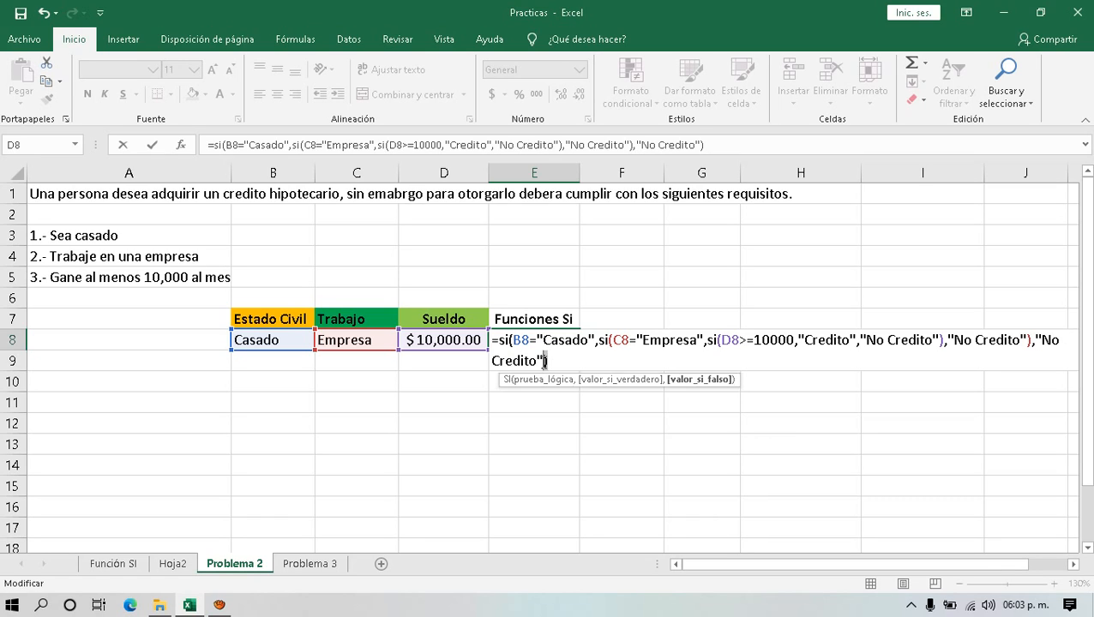
left_click(509, 342)
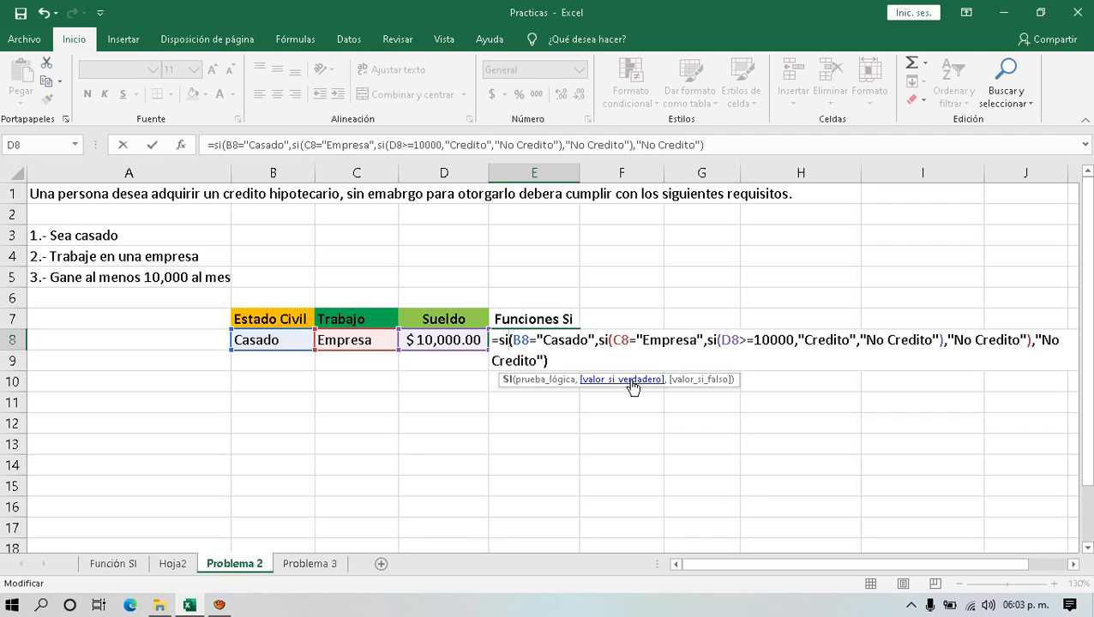
key("Return")
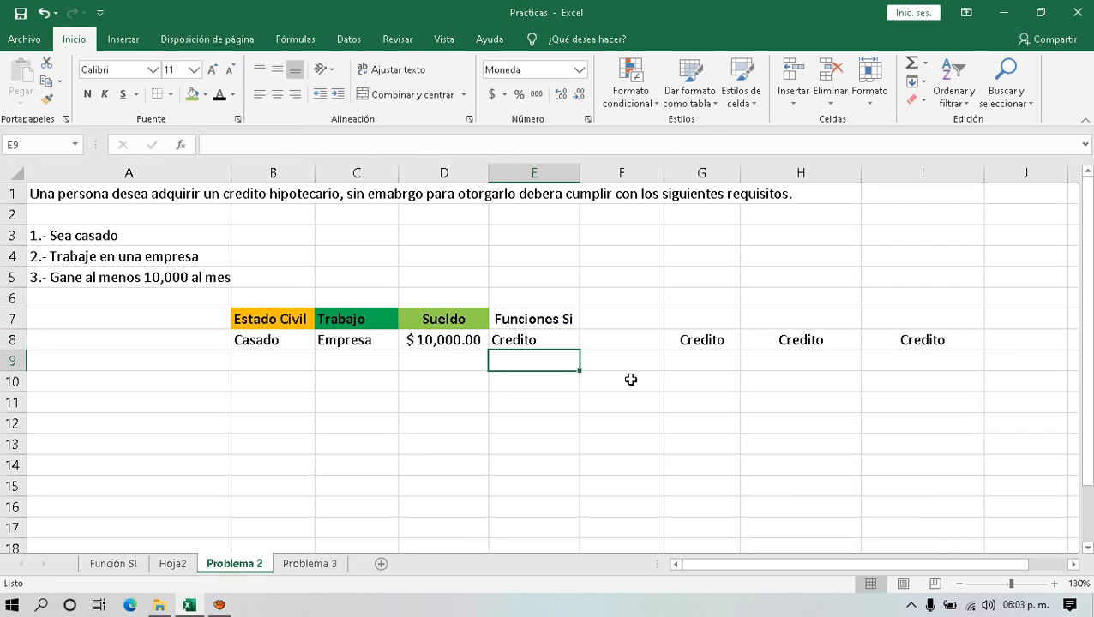
- Test the nested formula with a salary of 9999 in D8 and compare it with the separate SI formulas in G8, H8 and I8
left_click(539, 343)
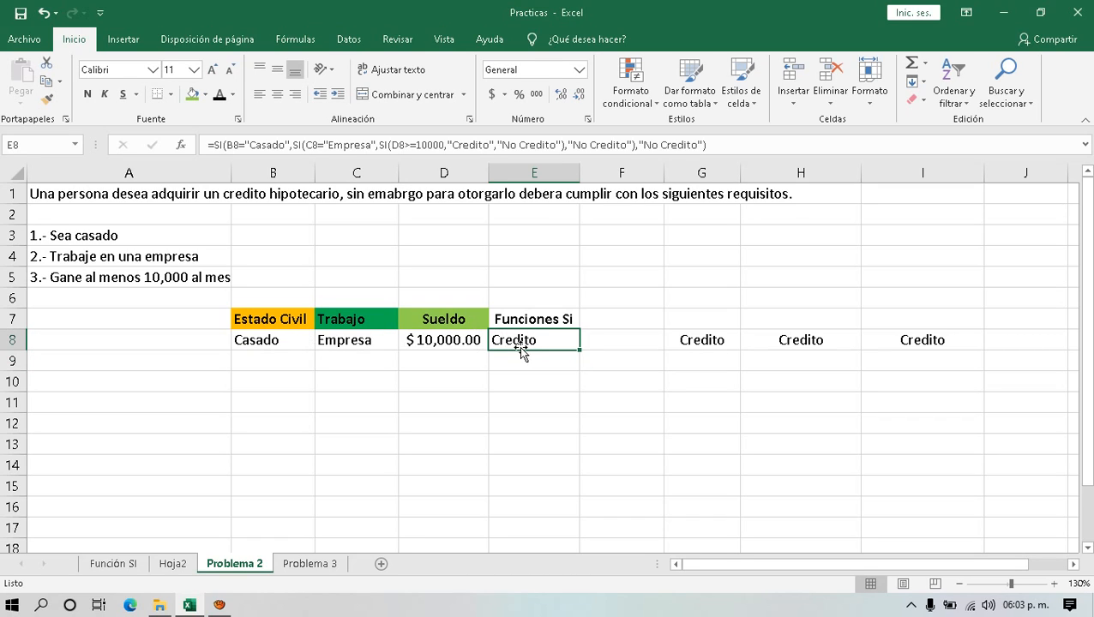
left_click(268, 343)
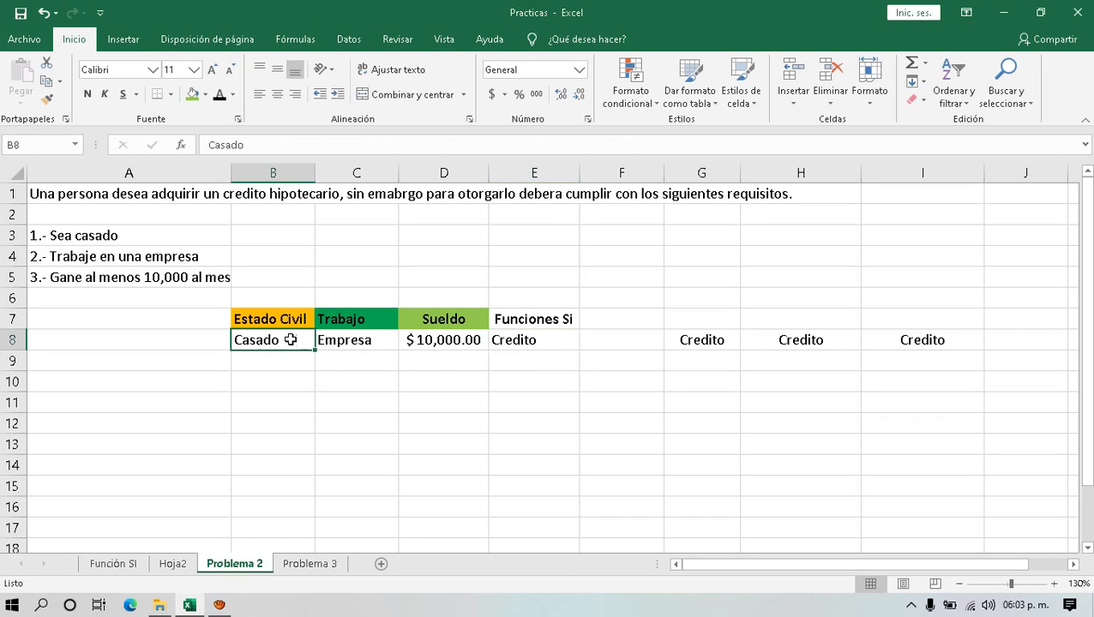
left_click(341, 340)
left_click(440, 342)
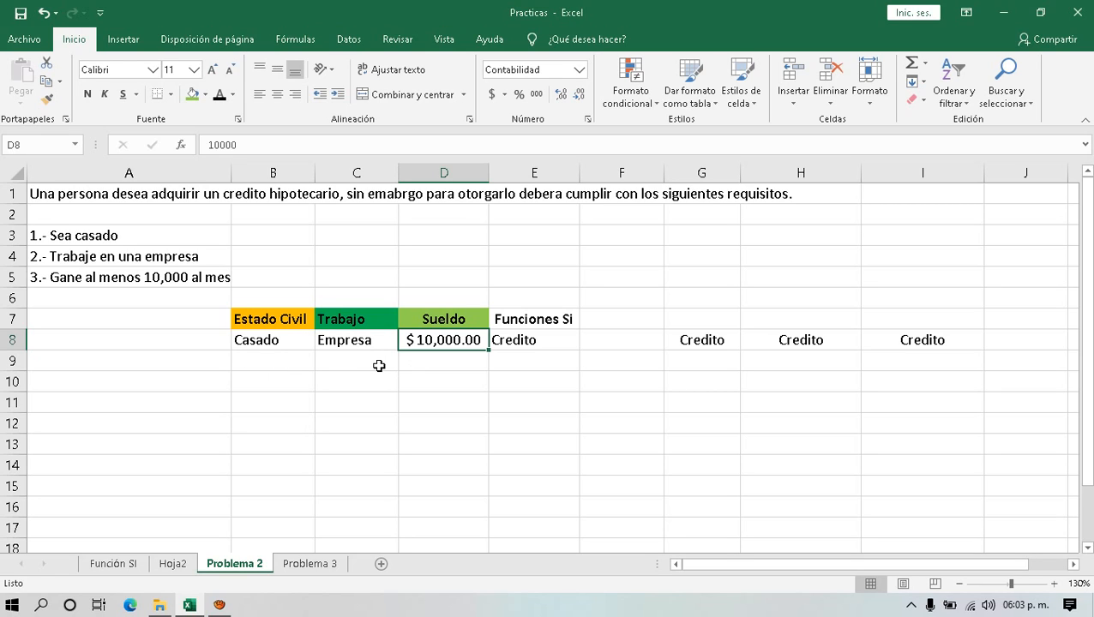
type("9999")
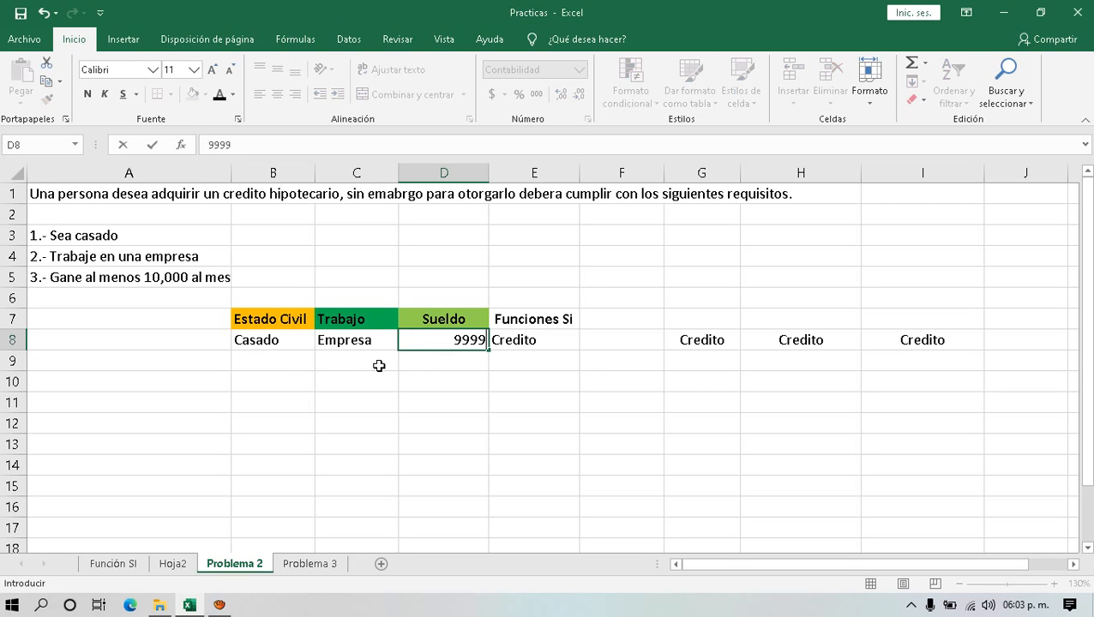
key("Return")
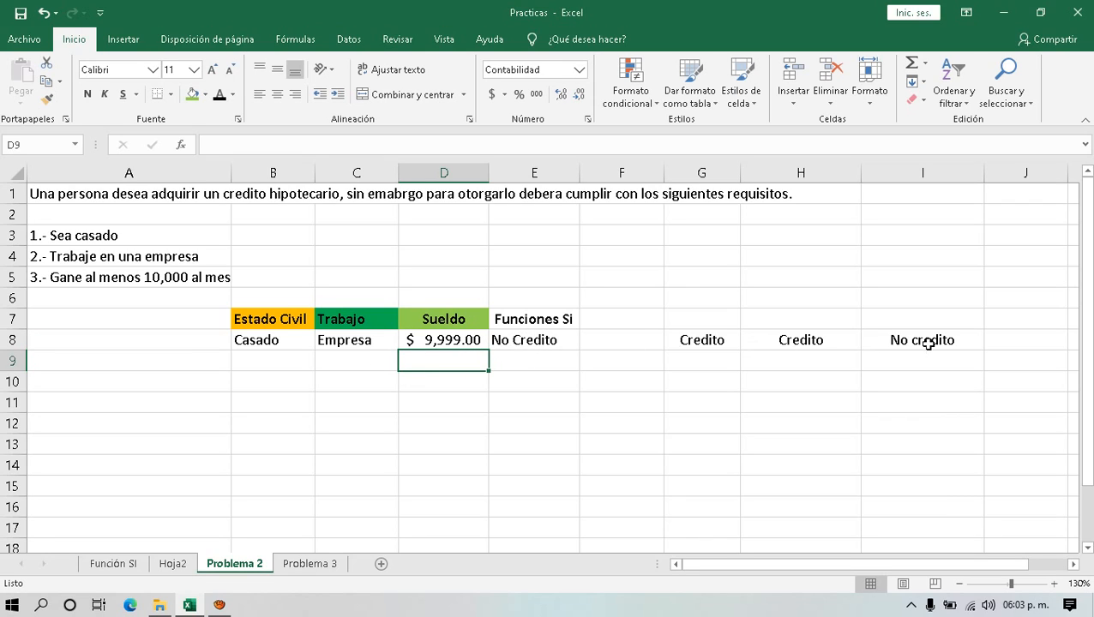
left_click(702, 343)
left_click(791, 340)
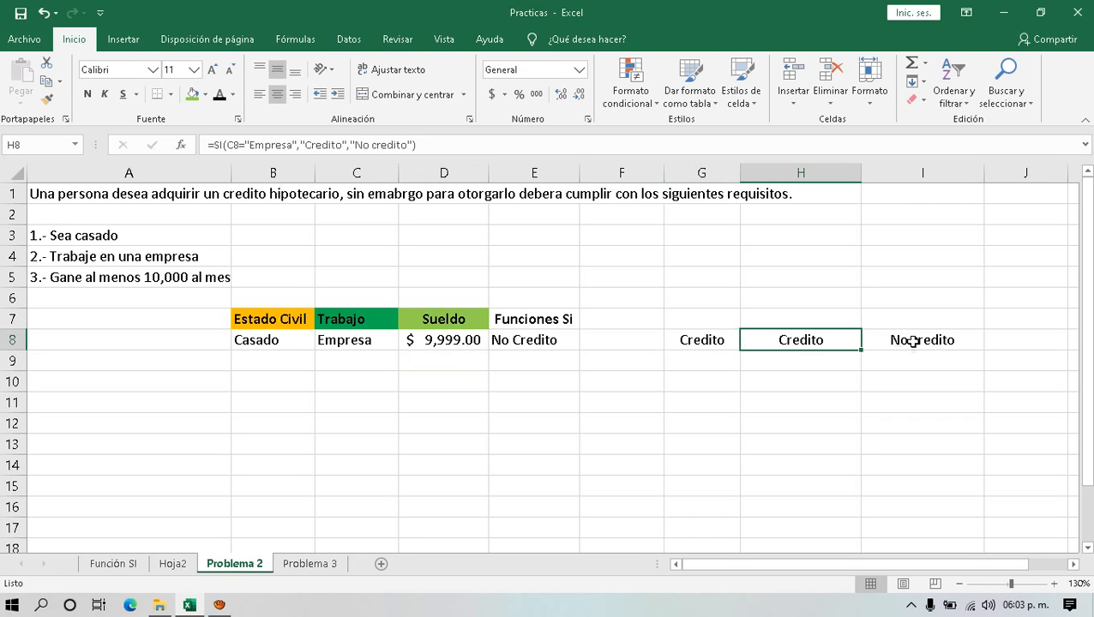
left_click(914, 341)
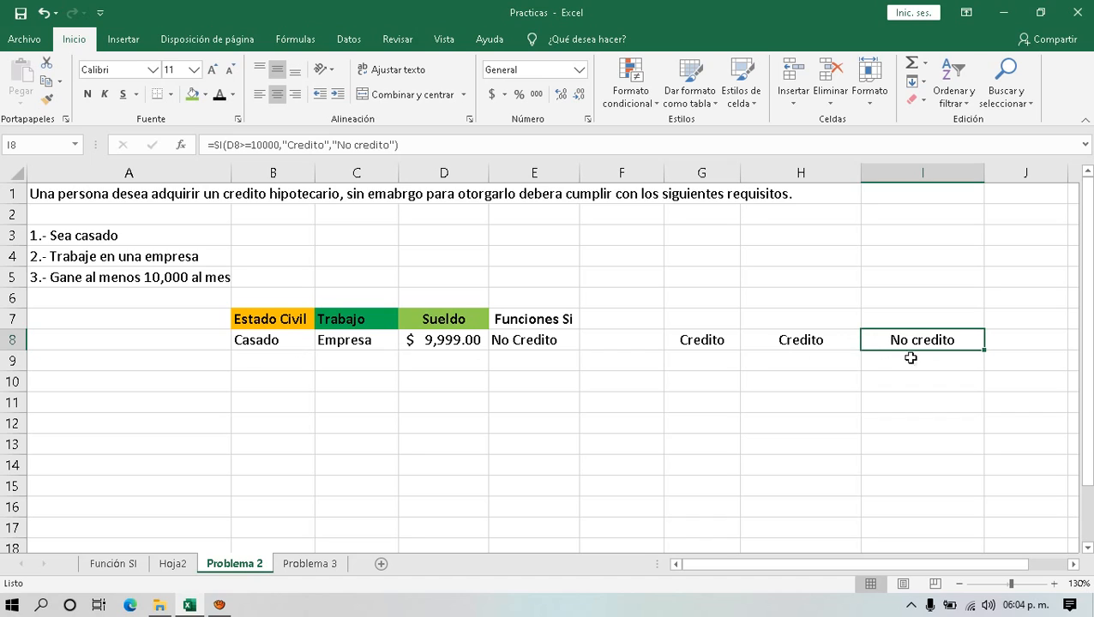
- Center the E8 formula result horizontally and vertically in its cell
left_click(527, 341)
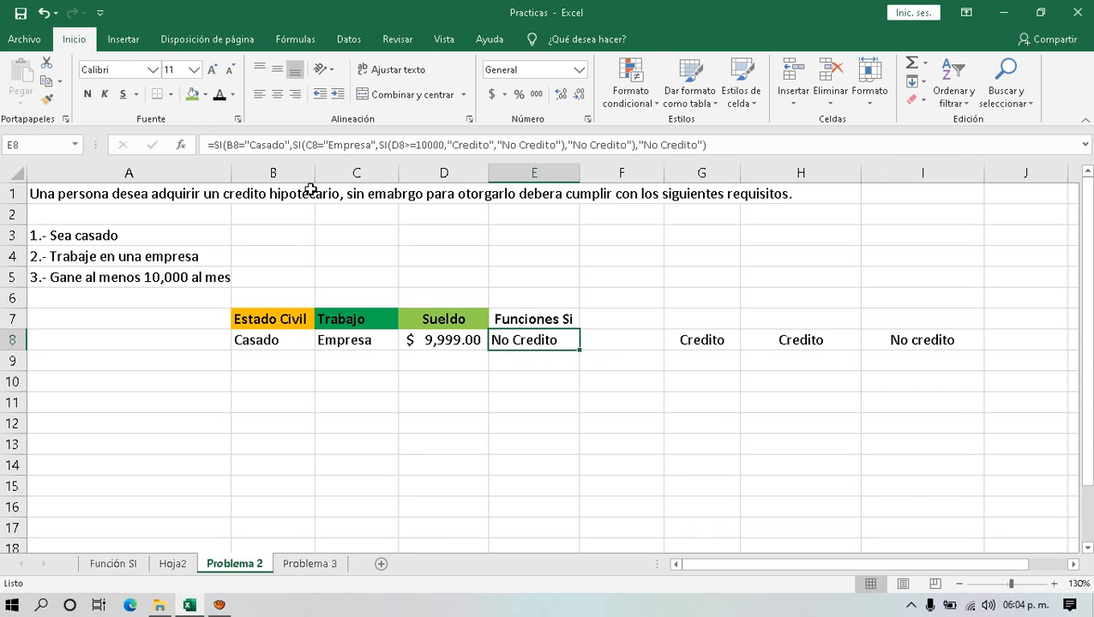
left_click(277, 95)
left_click(276, 70)
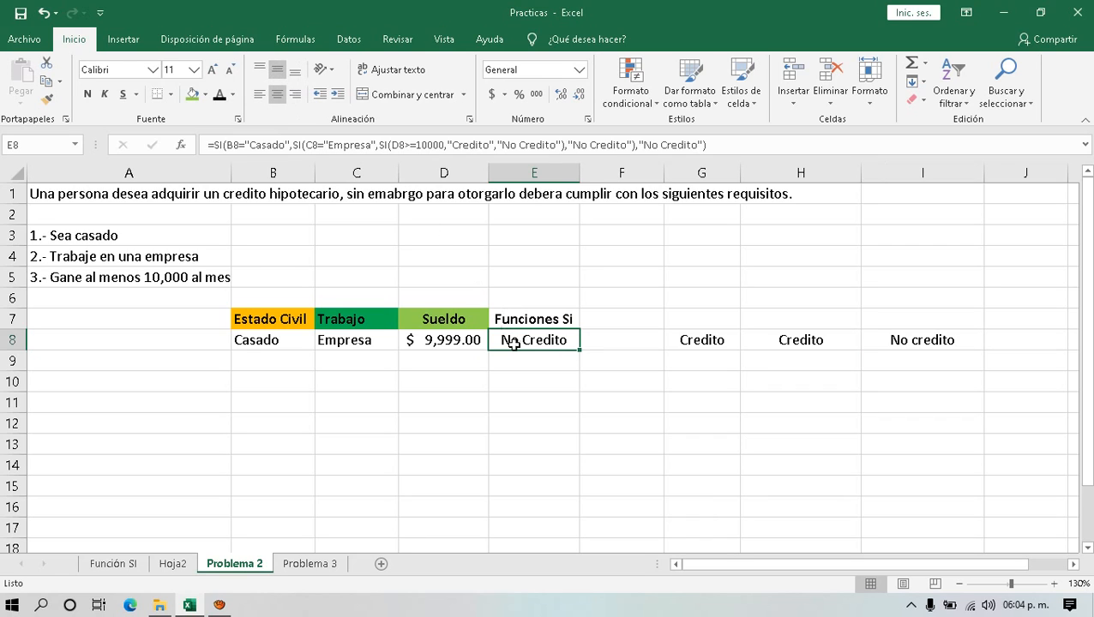
- Set the salary in D8 to 10000
left_click(437, 341)
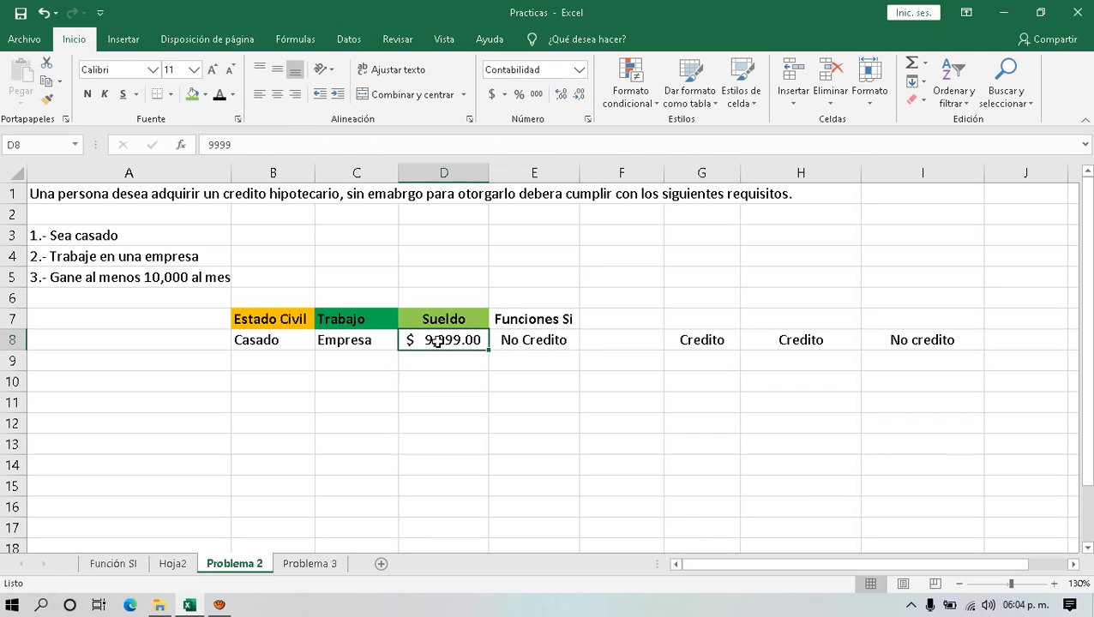
double_click(437, 341)
key("BackSpace")
key("BackSpace")
key("BackSpace")
key("BackSpace")
type("10,00")
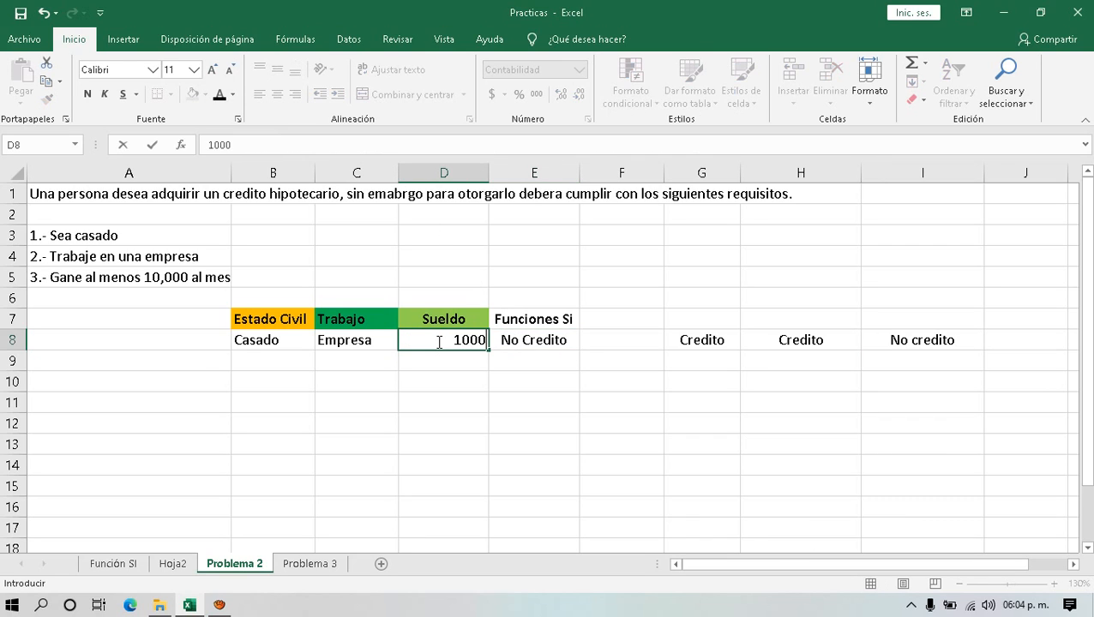
type("0")
key("Return")
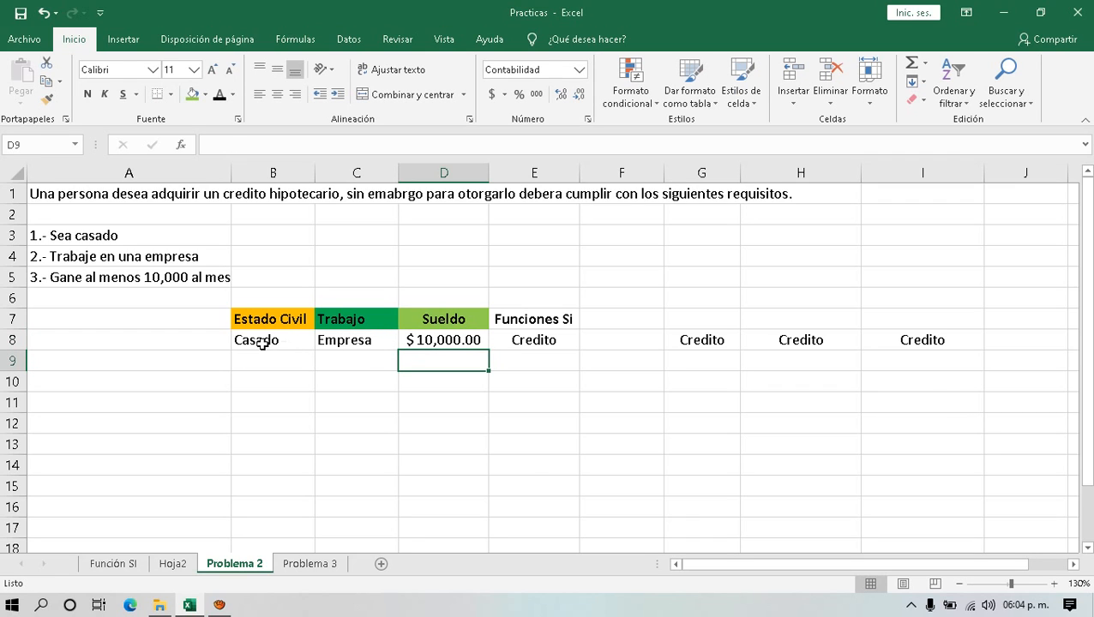
- Test the nested formula with "Negocio" as the job in C8 and check the outcome in E8
left_click(344, 343)
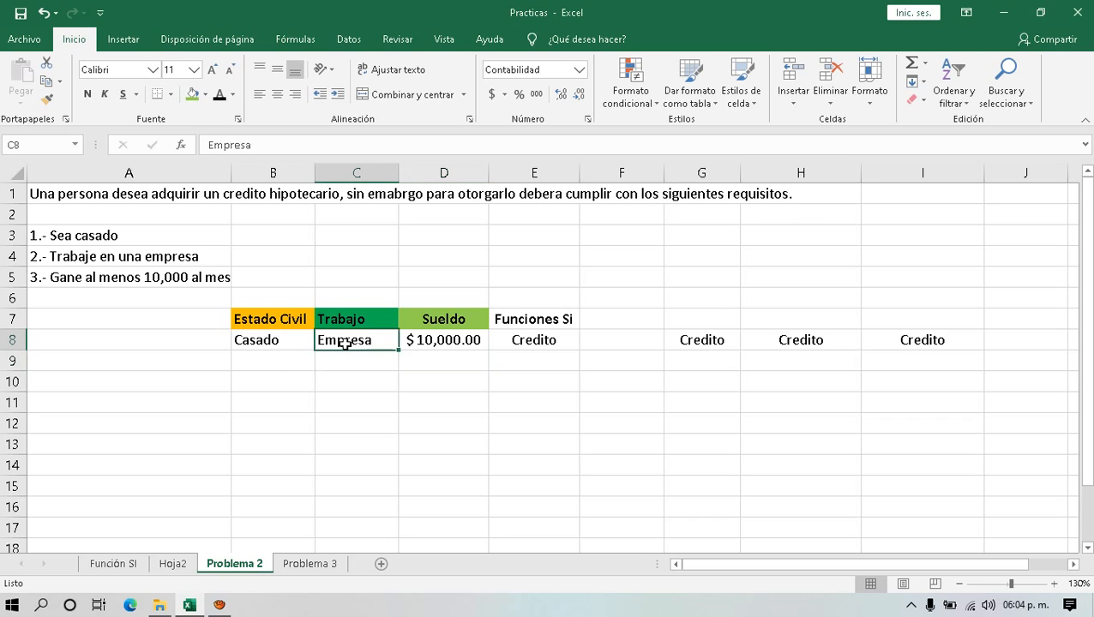
type("Negocio")
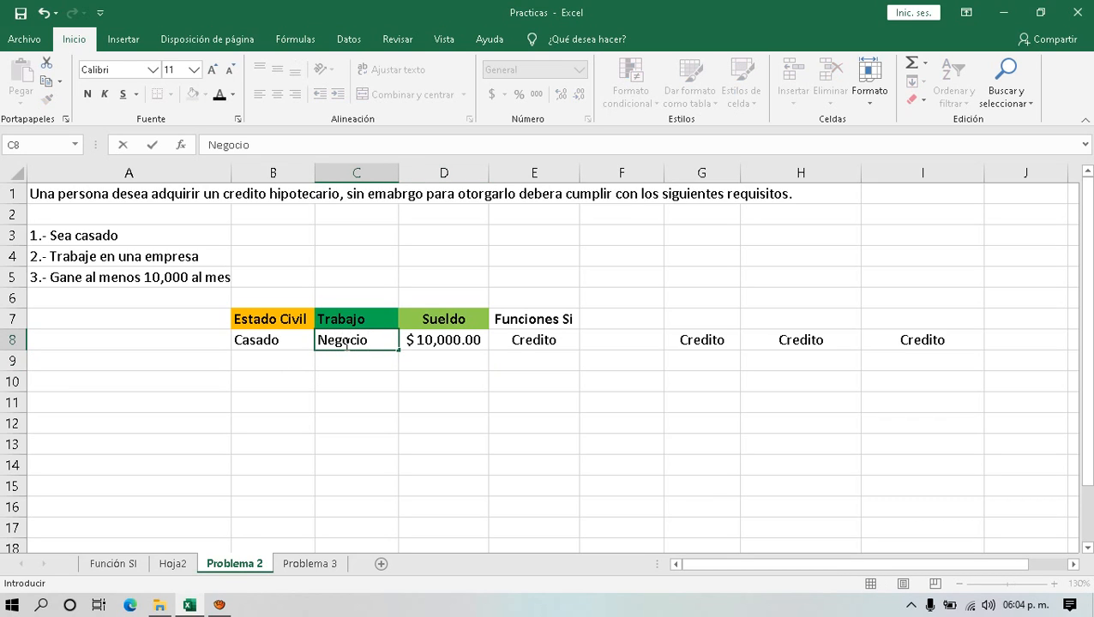
key("Return")
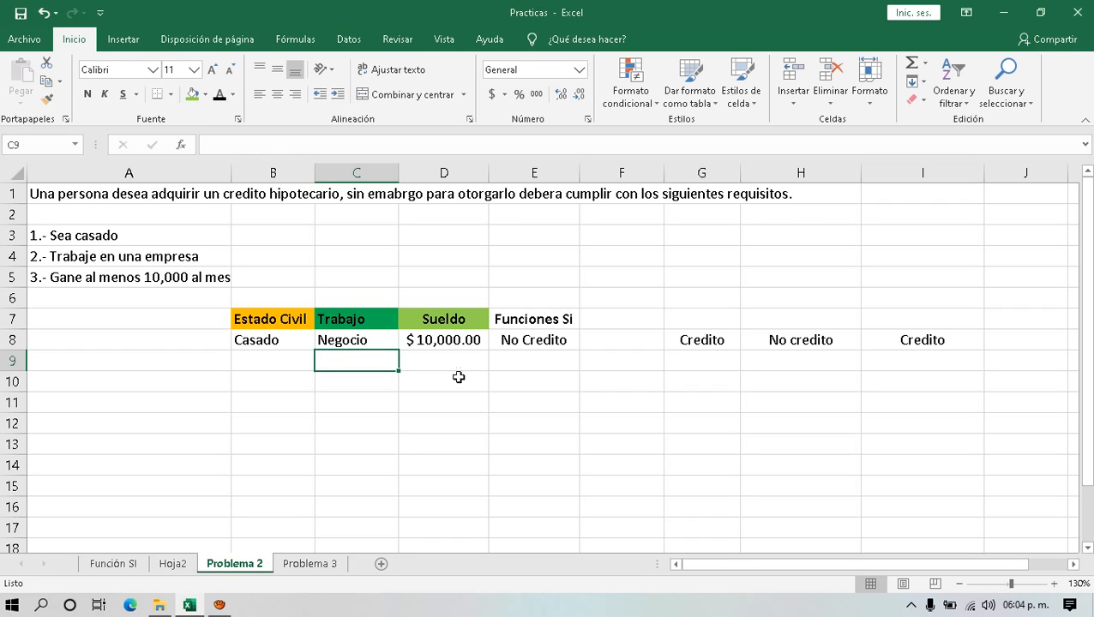
left_click(514, 347)
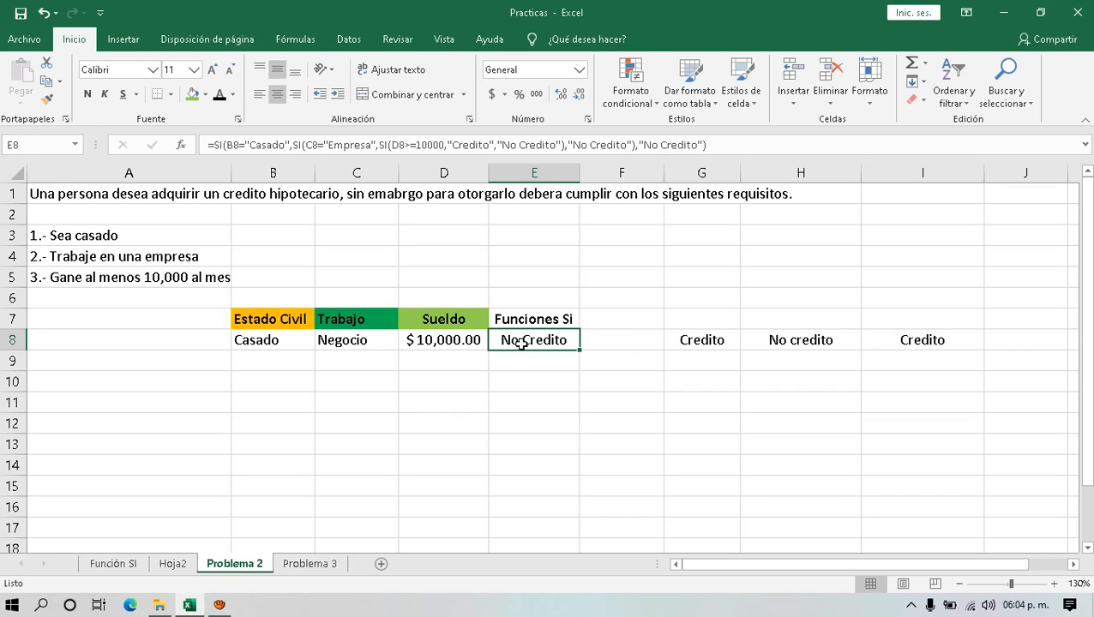
- Set the job in C8 to "Empresa"
left_click(345, 340)
type("Empresa")
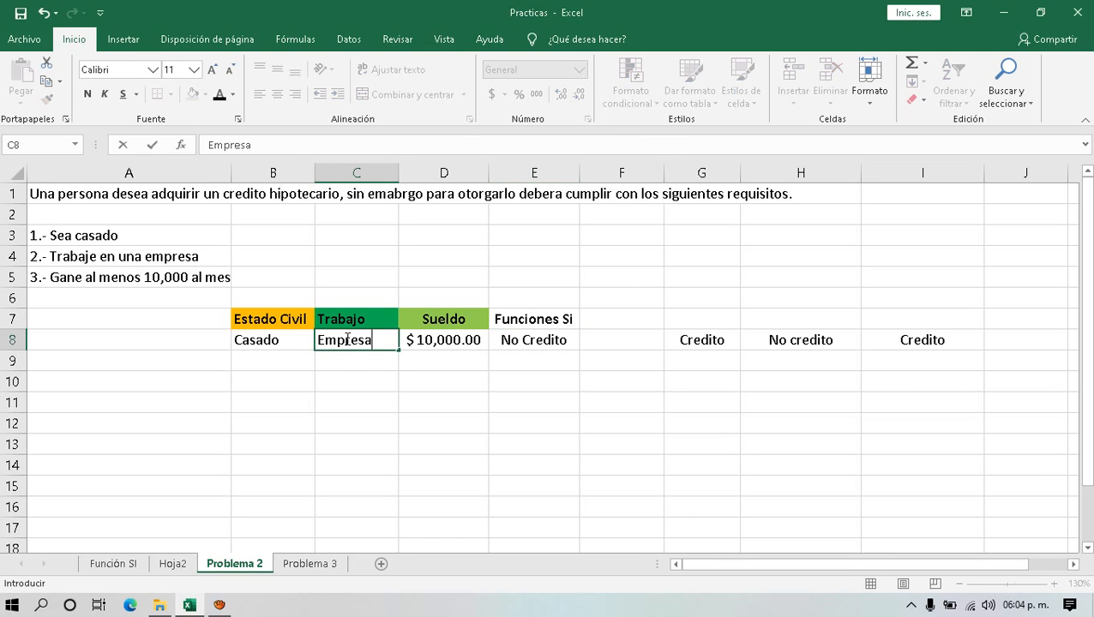
key("Return")
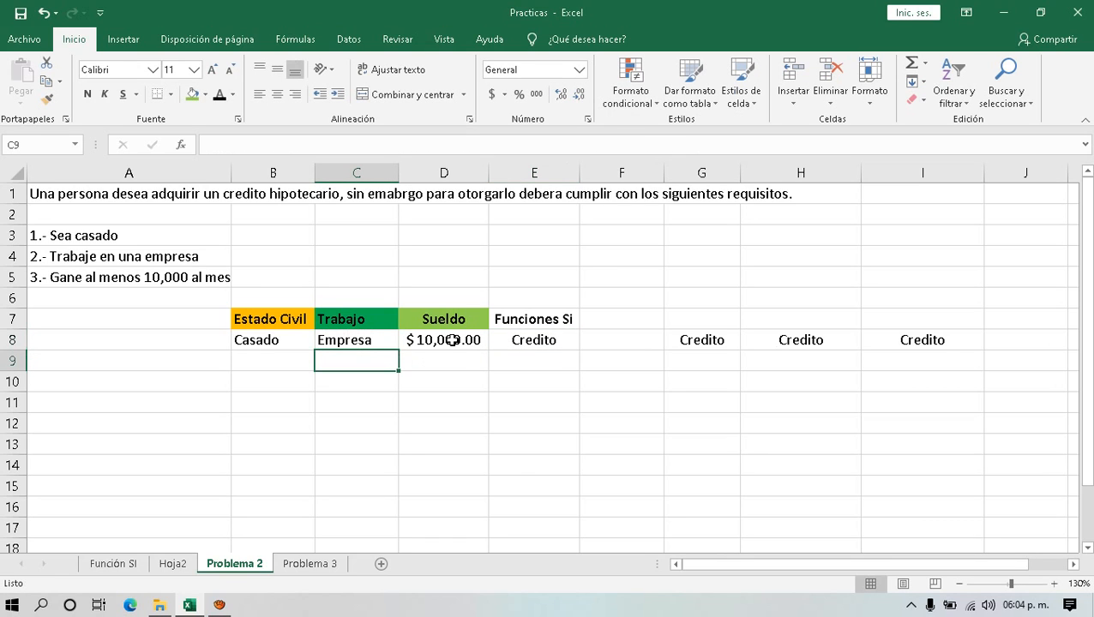
- Set the marital status in B8 to "Soltero" to test the outer condition of the nested formula
left_click(266, 342)
type("Soltero")
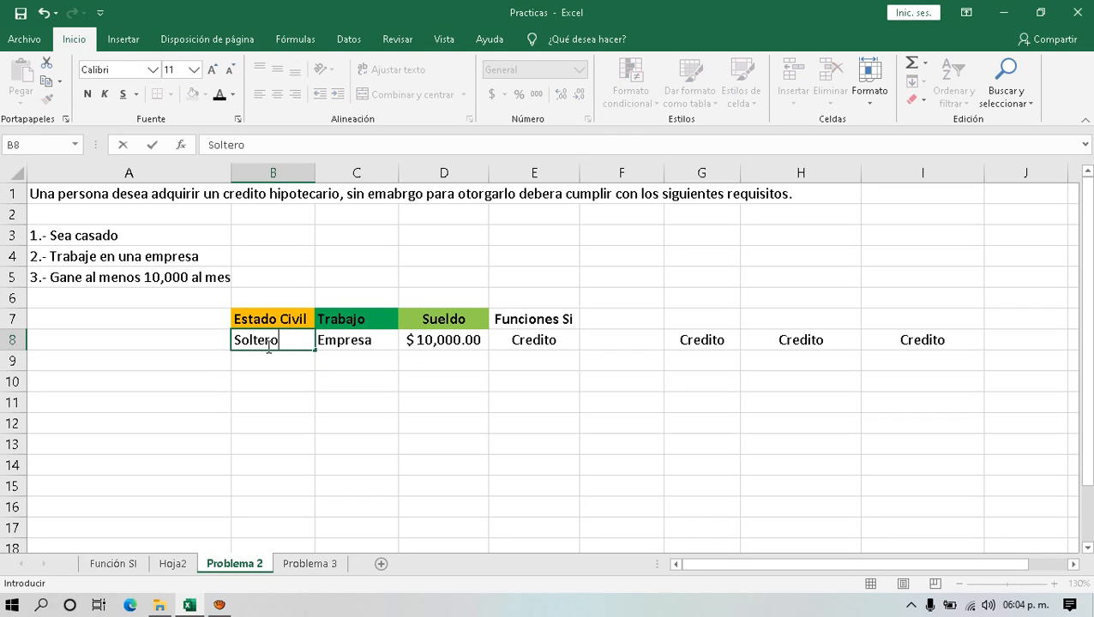
key("Return")
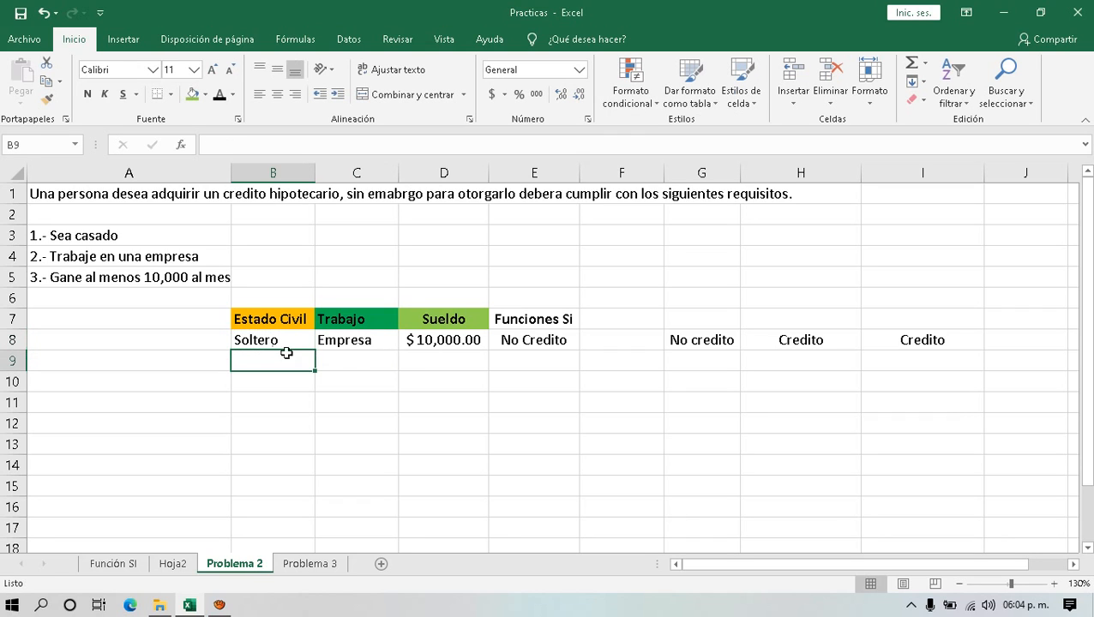
- Review the complete nested SI formula in E8 and the single marital status SI formula in G8, leaving both unchanged
left_click(553, 343)
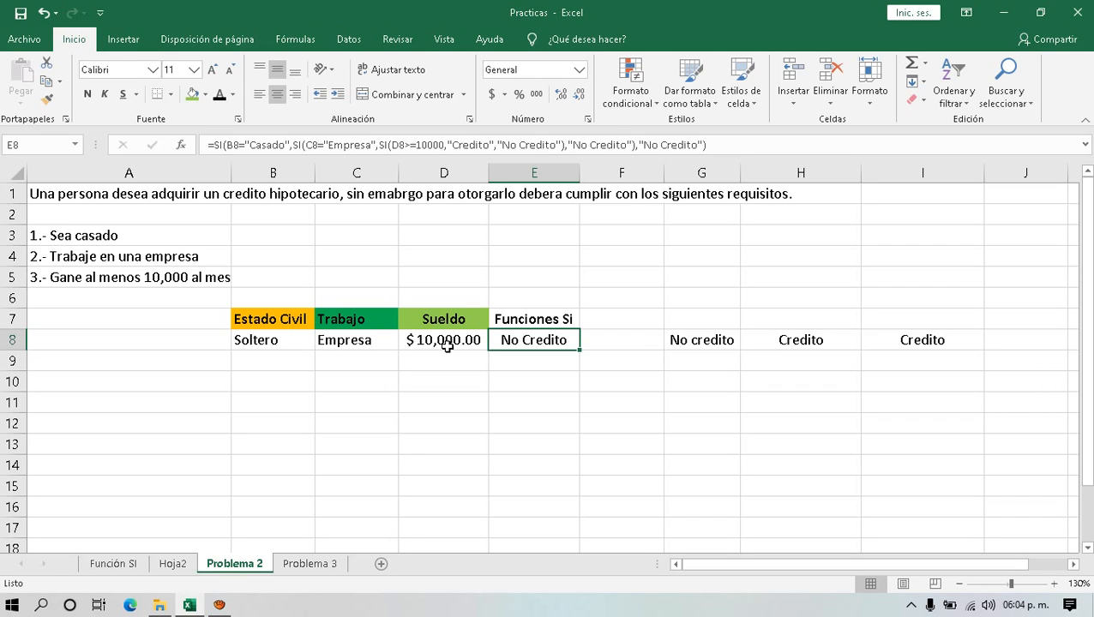
key("F2")
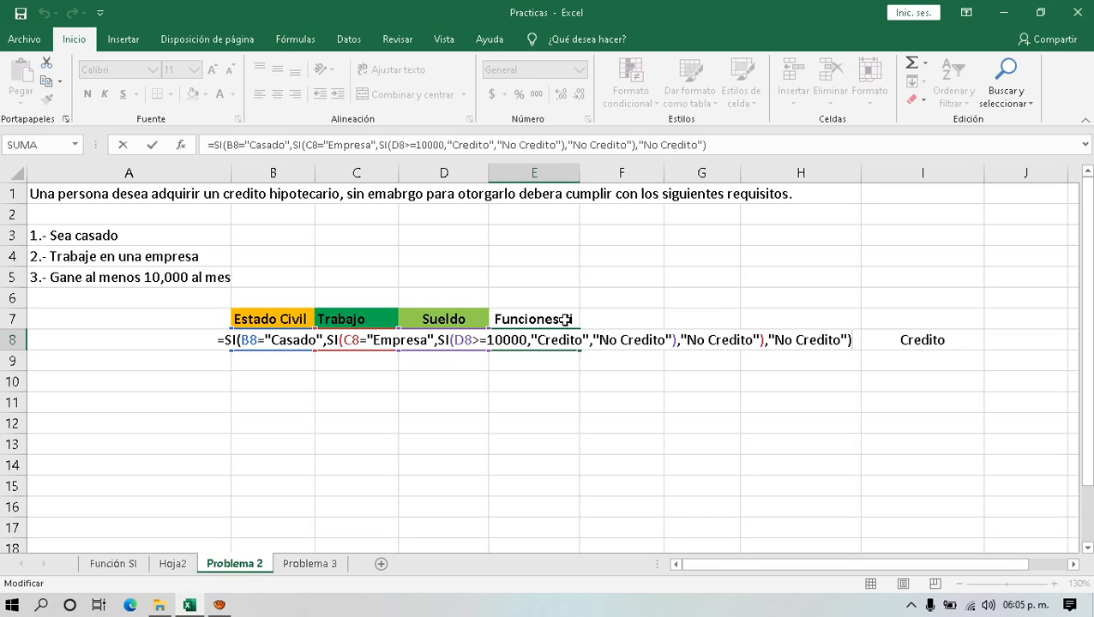
left_click(225, 341)
left_click_drag(255, 343, 854, 340)
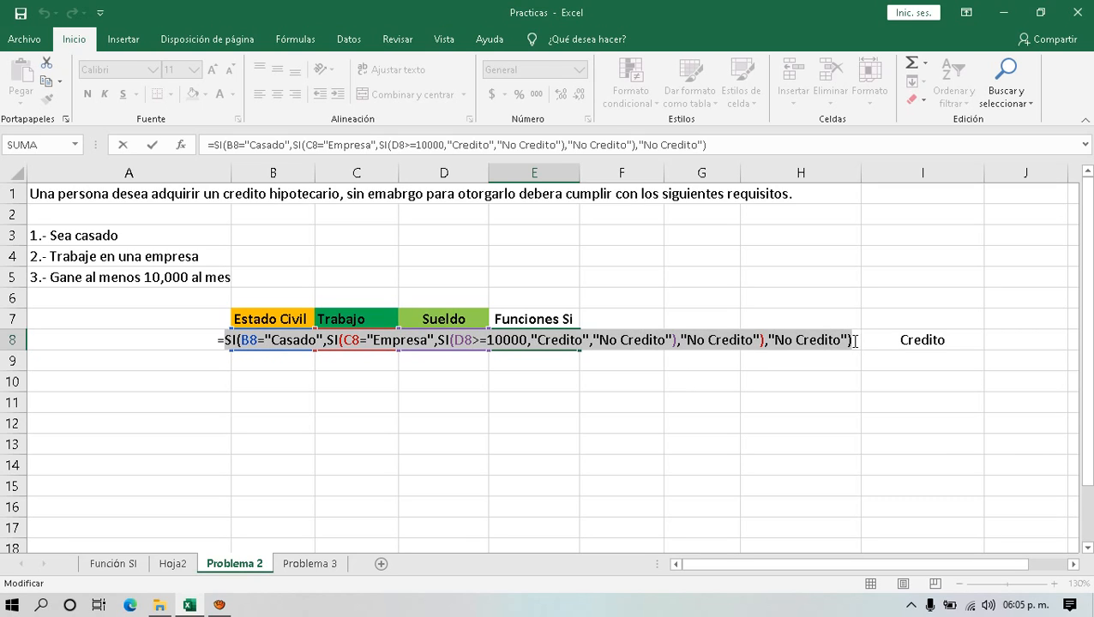
key("Return")
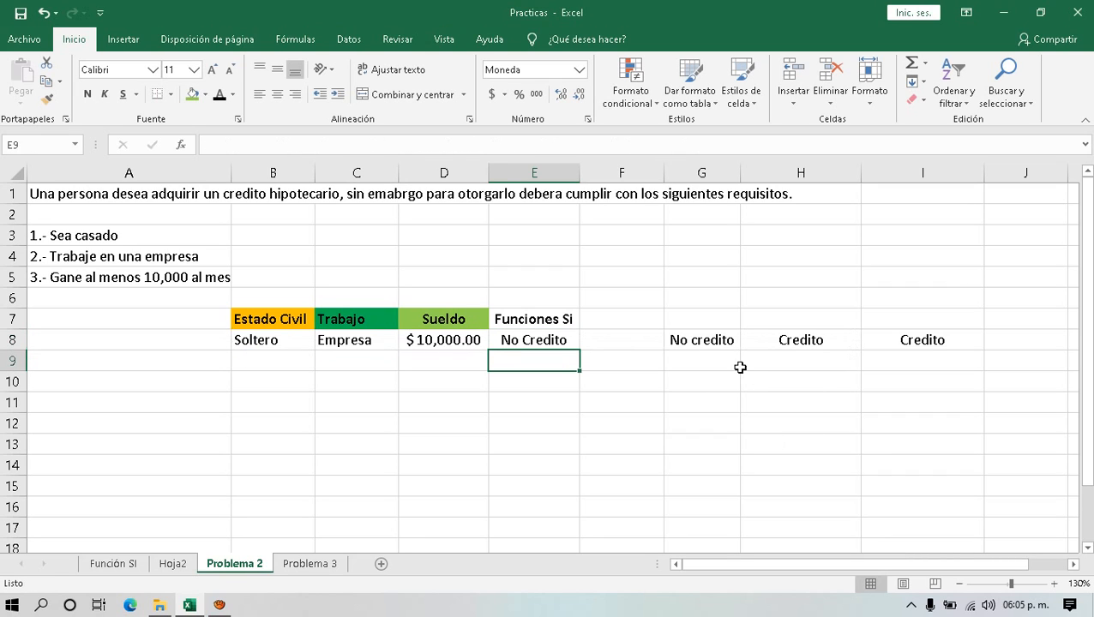
left_click(720, 341)
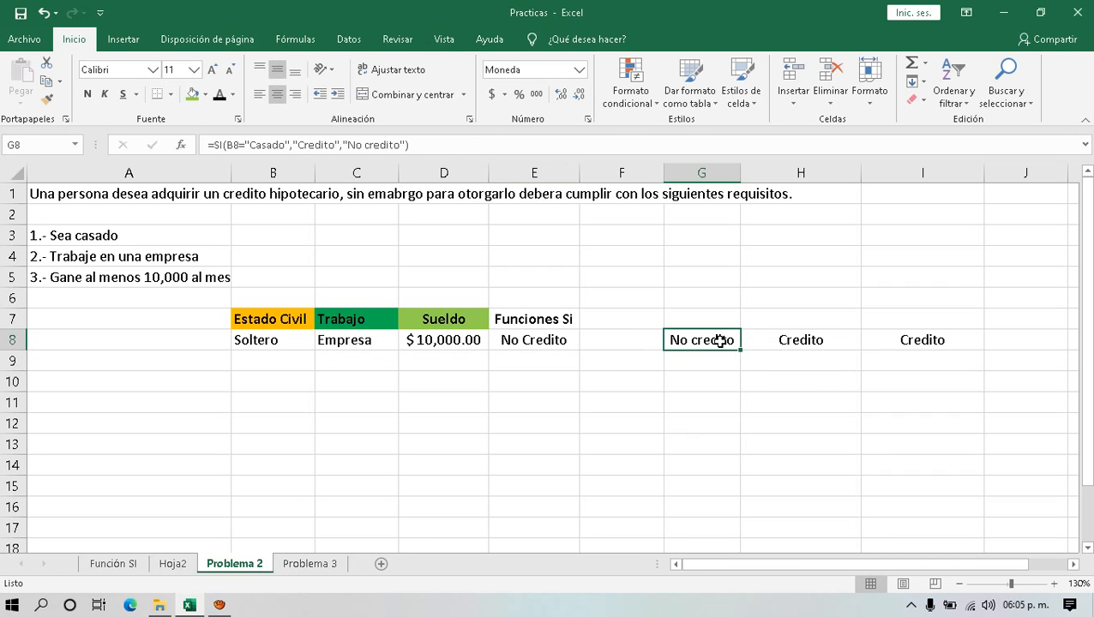
key("F2")
key("Return")
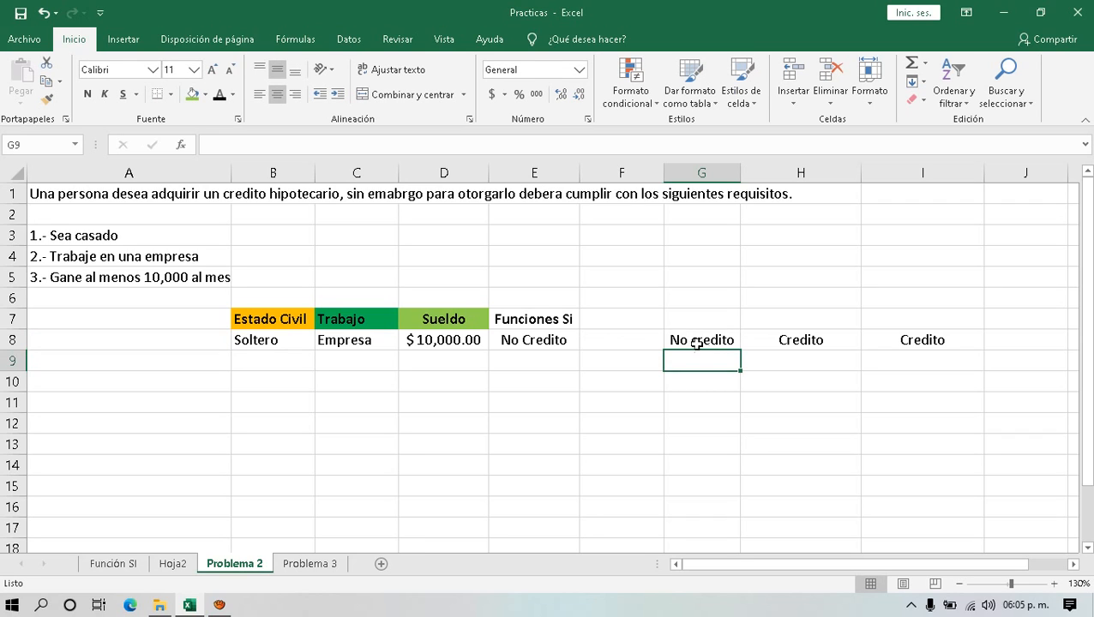
- Add the header "Funcion Si Y" in F7 and widen column F slightly to fit it
left_click(619, 320)
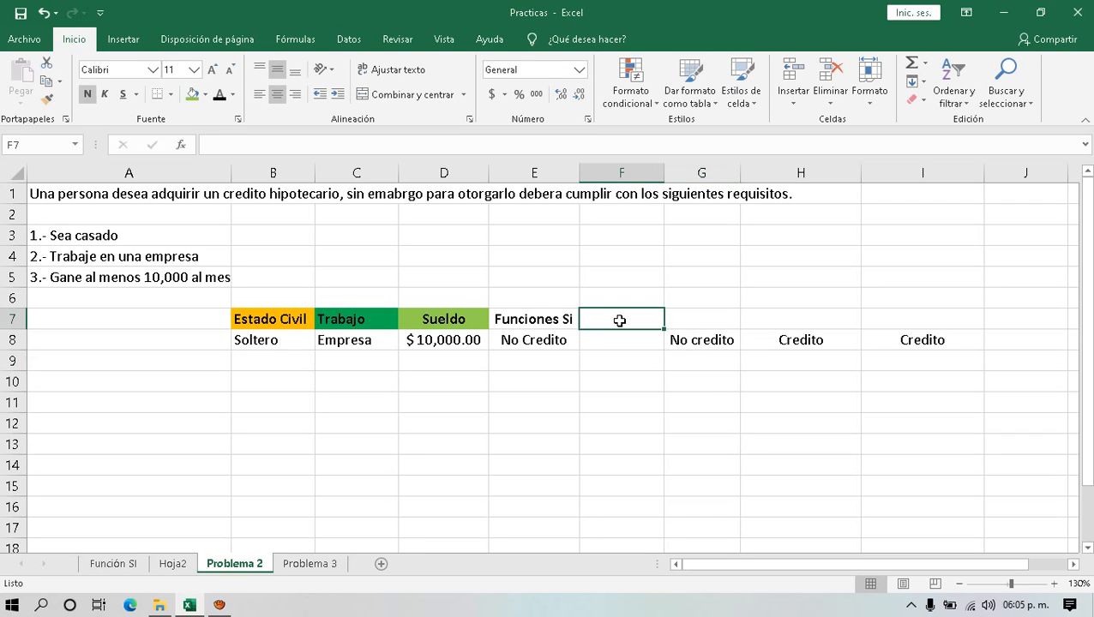
type("Fu")
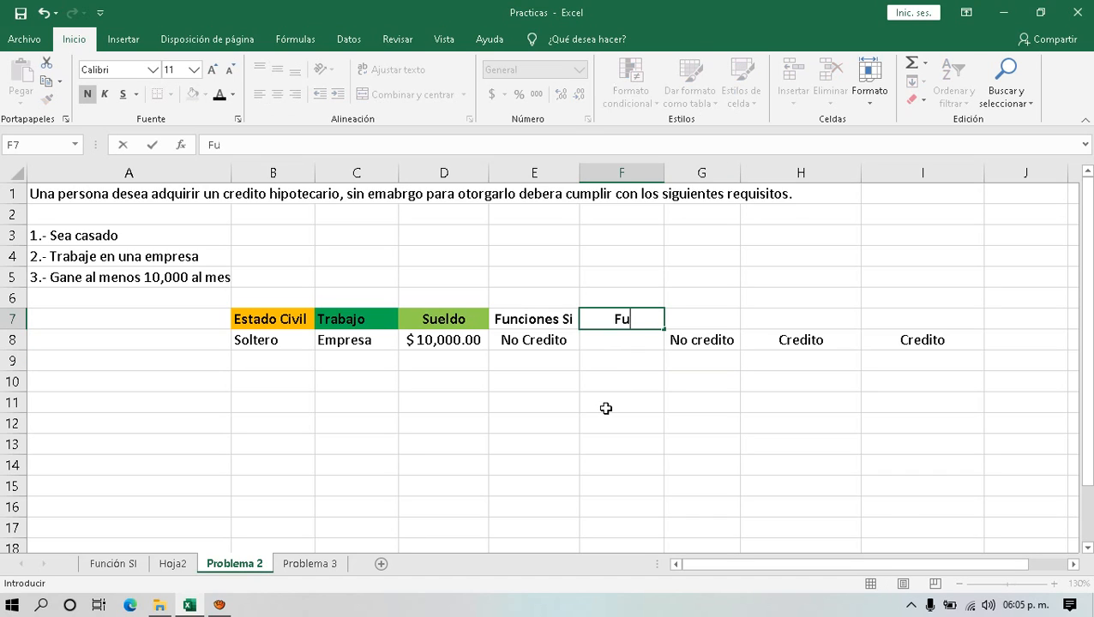
type("ncion Si")
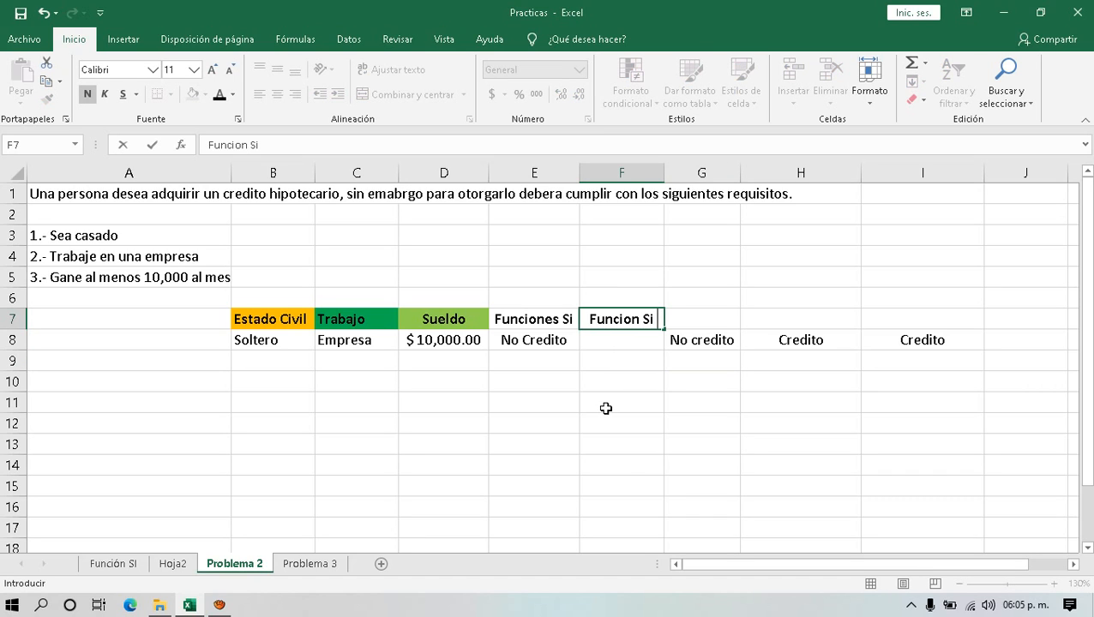
type(" Y")
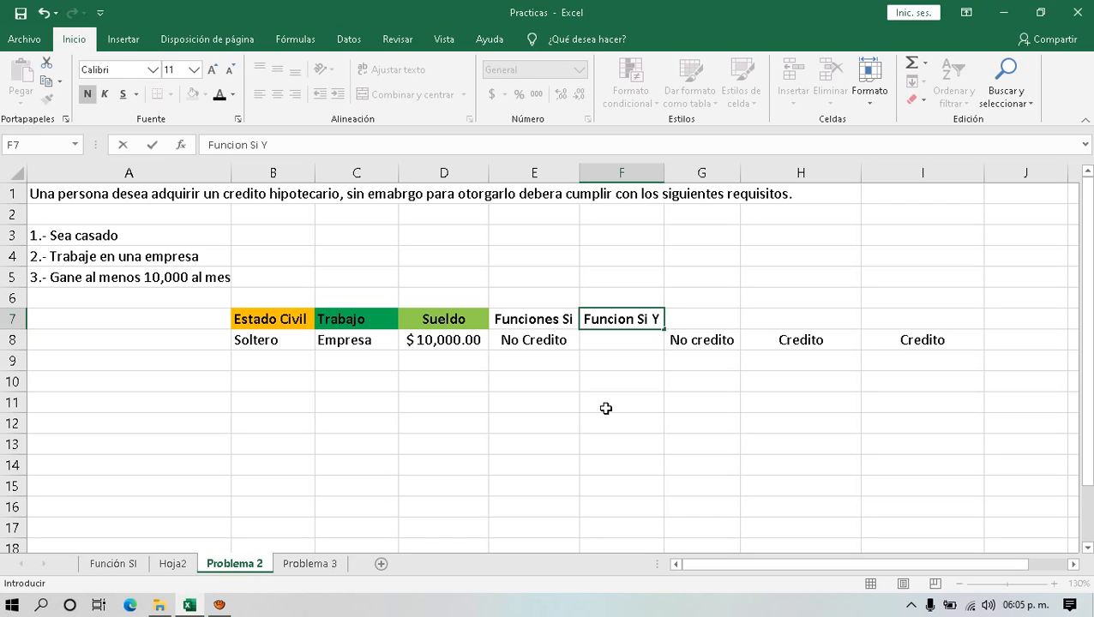
key("Return")
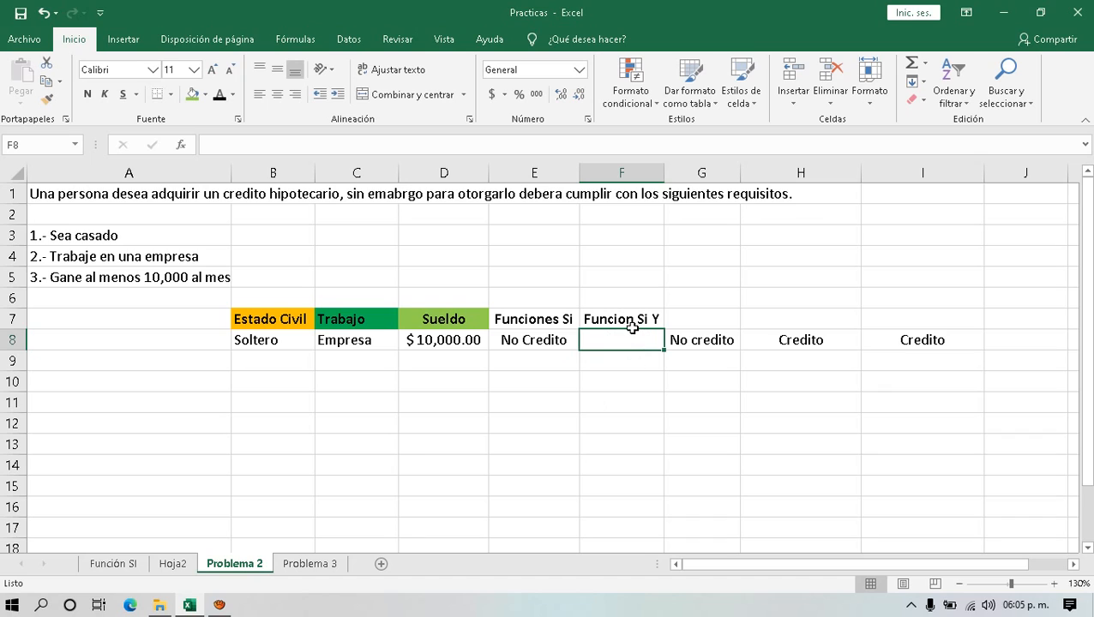
left_click_drag(666, 180, 670, 175)
- Start a SI formula in F8 with a nested Y function whose first condition is B8="Casado"
type("=")
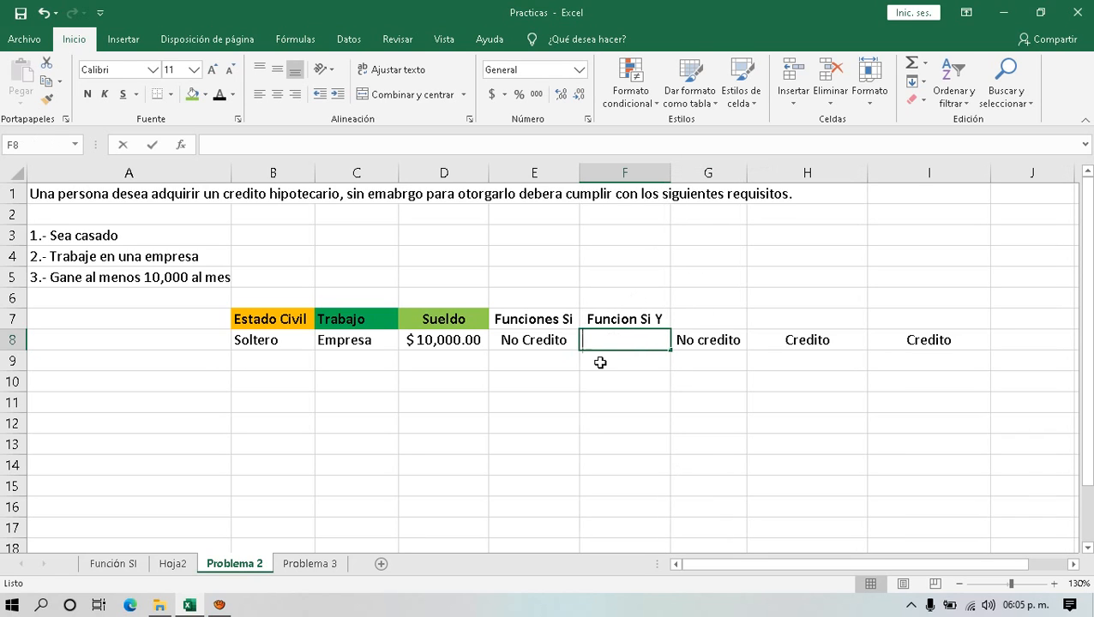
type("si(")
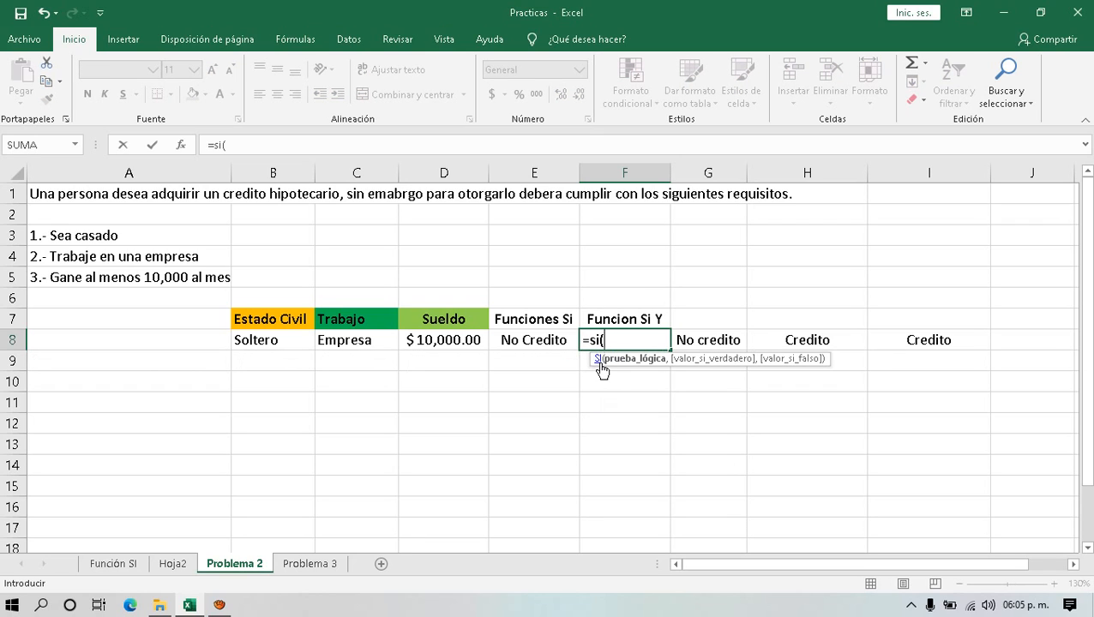
type("y")
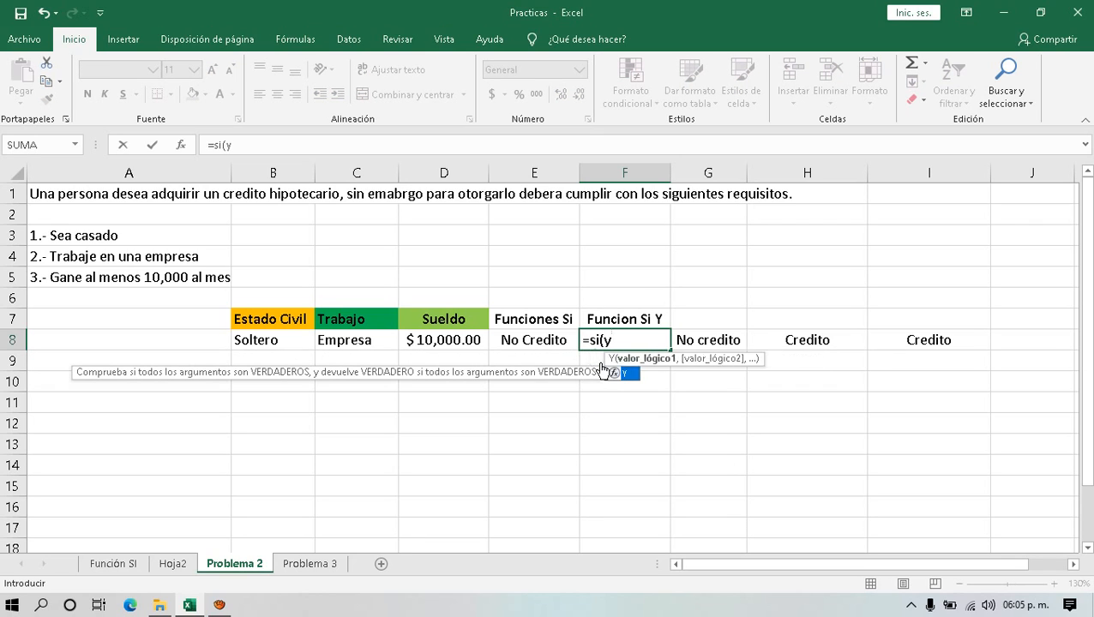
type("(")
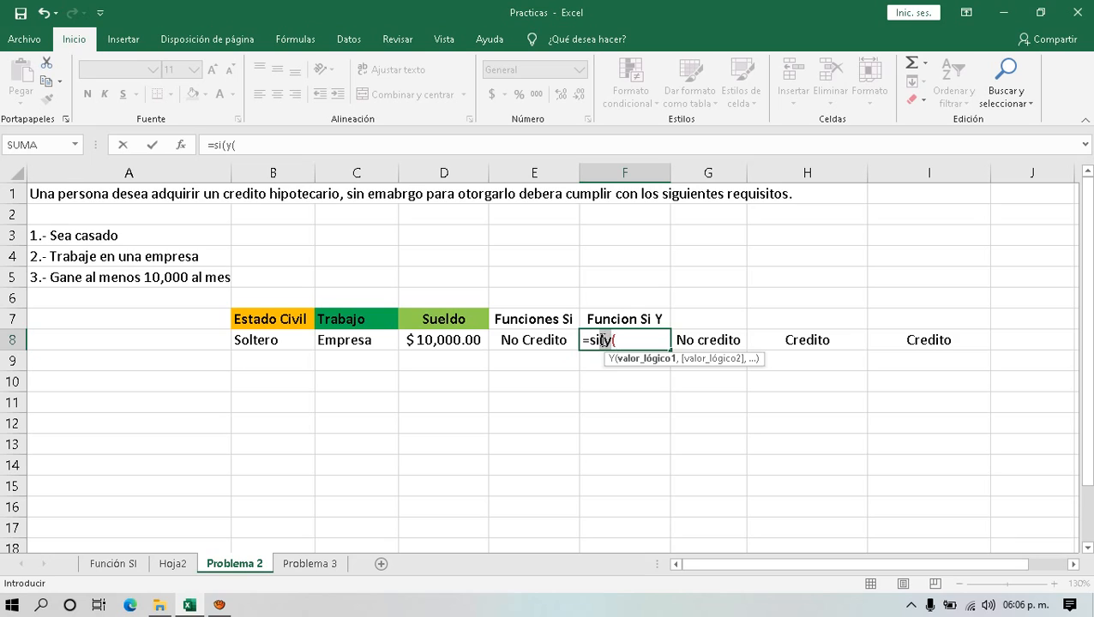
left_click(604, 340)
left_click(619, 342)
left_click(268, 338)
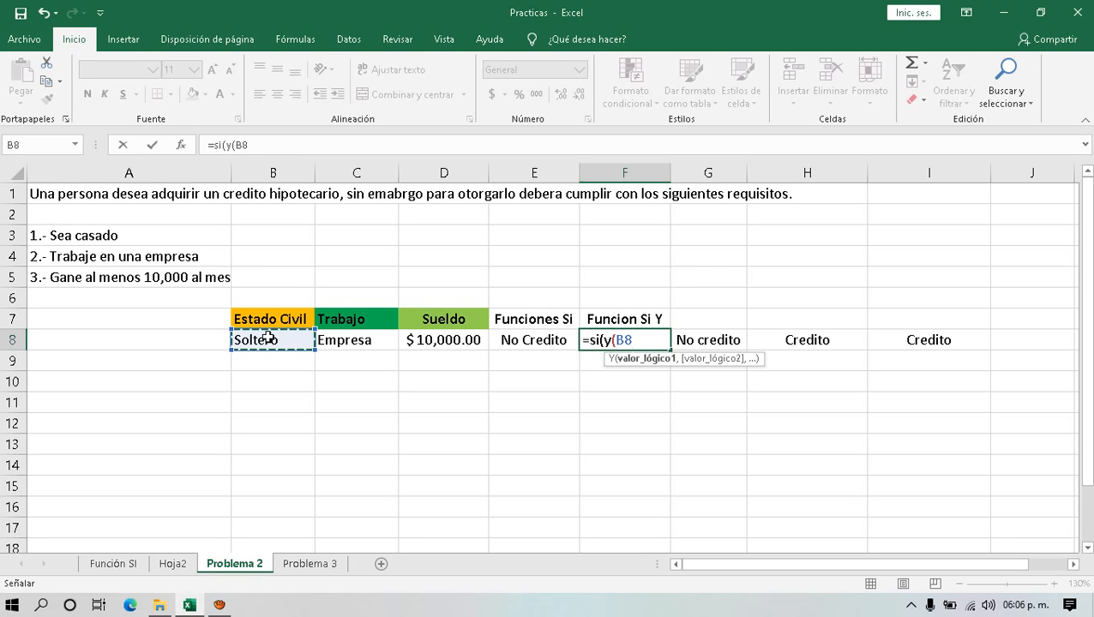
type("=")
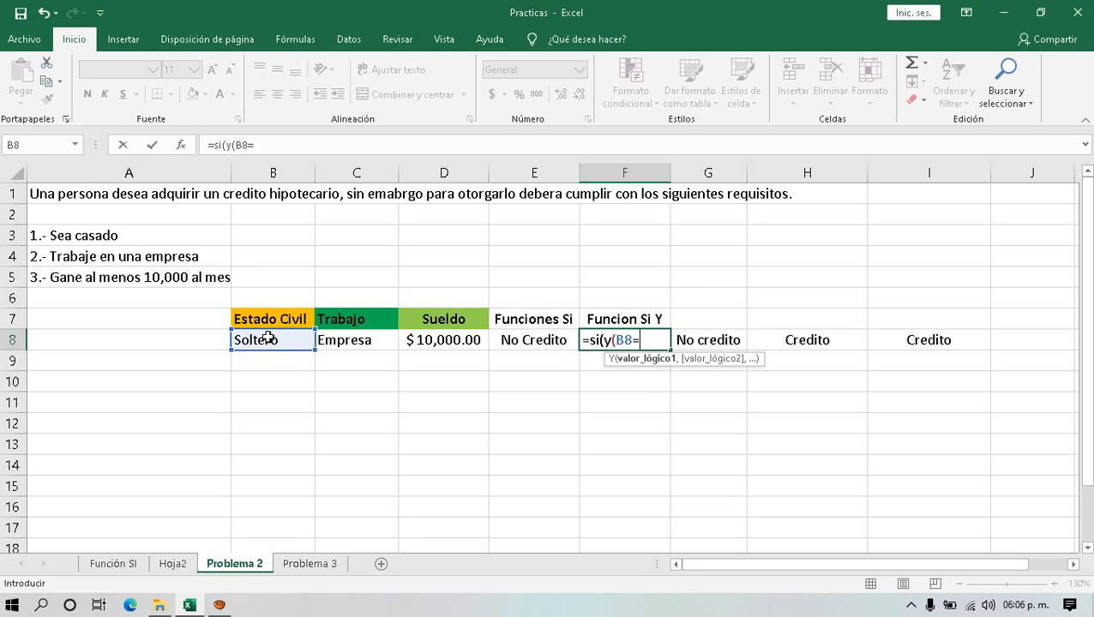
type("\"Casa")
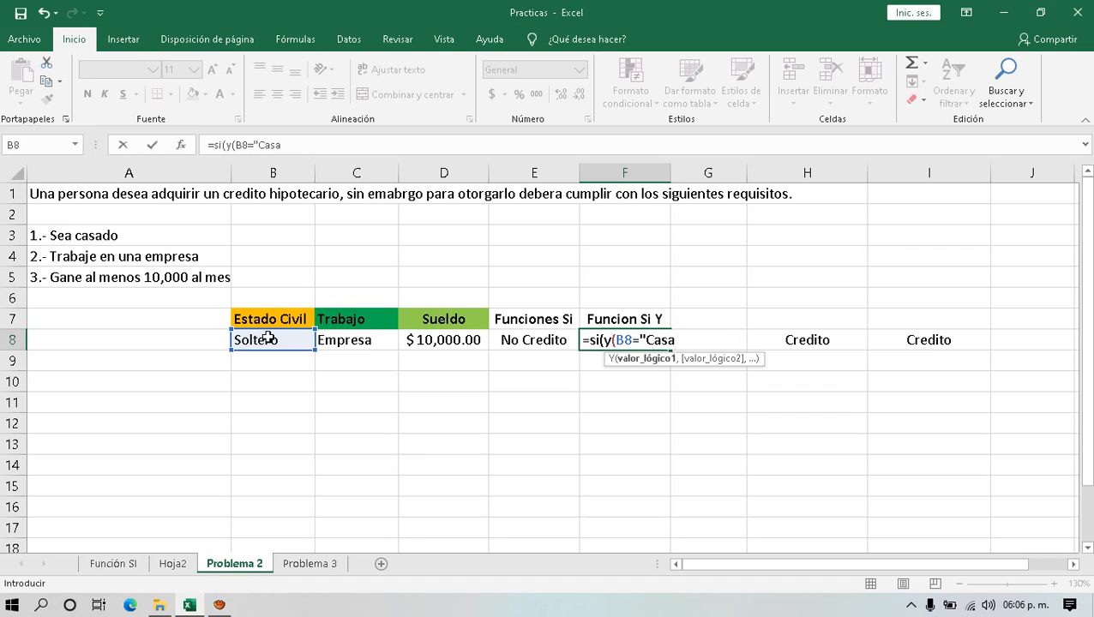
type("do\",")
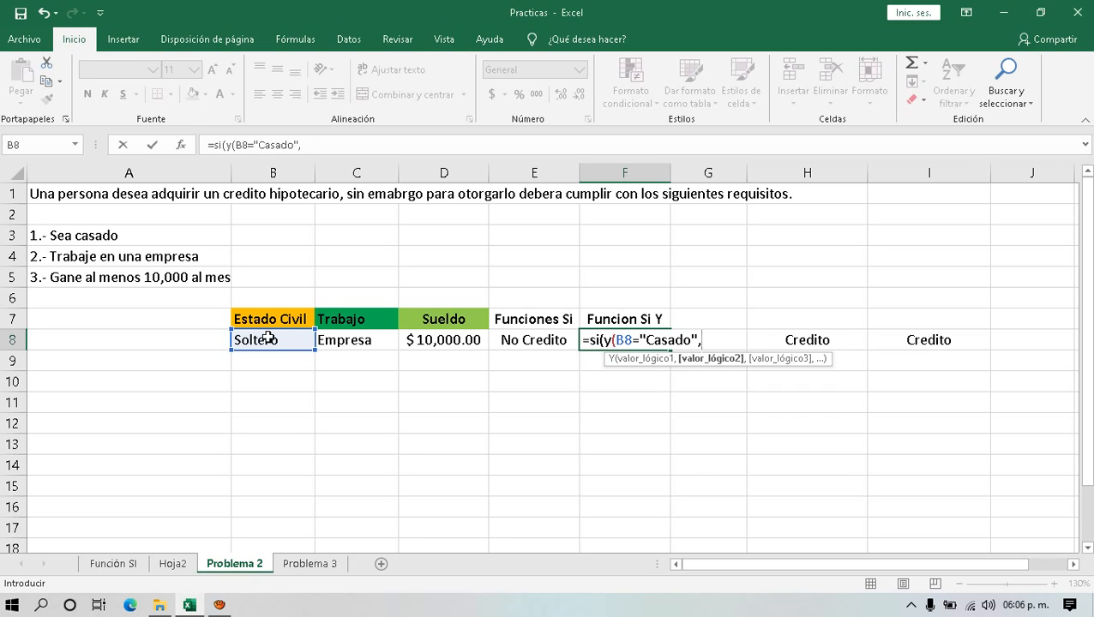
- Add the conditions C8="Empresa" and D8>=10000 to the Y function in F8 and close its parenthesis
left_click(374, 343)
type("=\"")
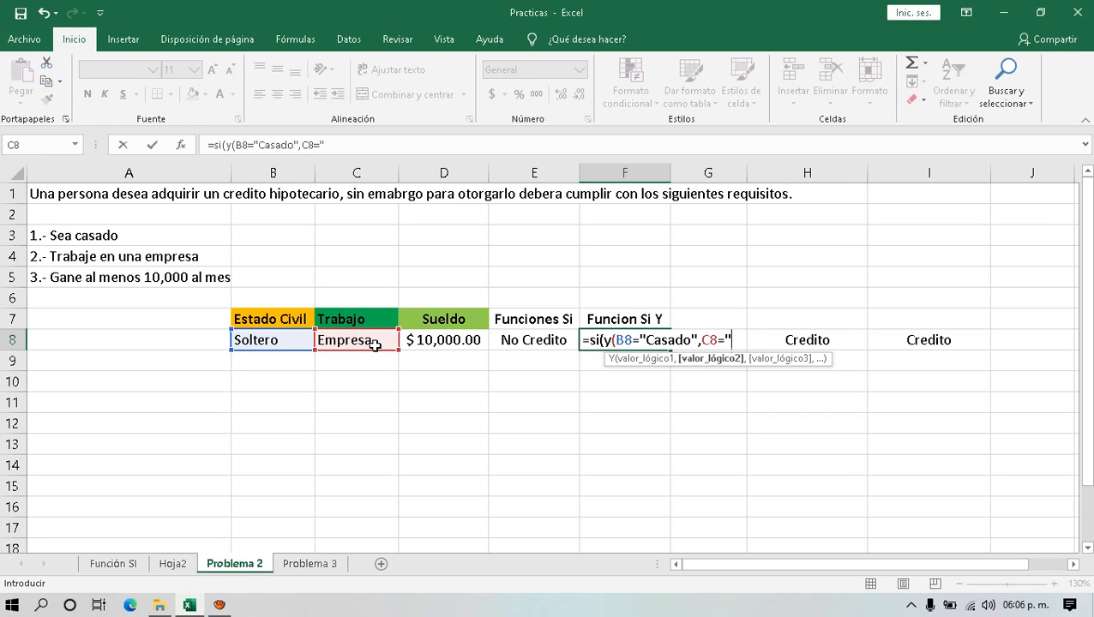
type("Empresa")
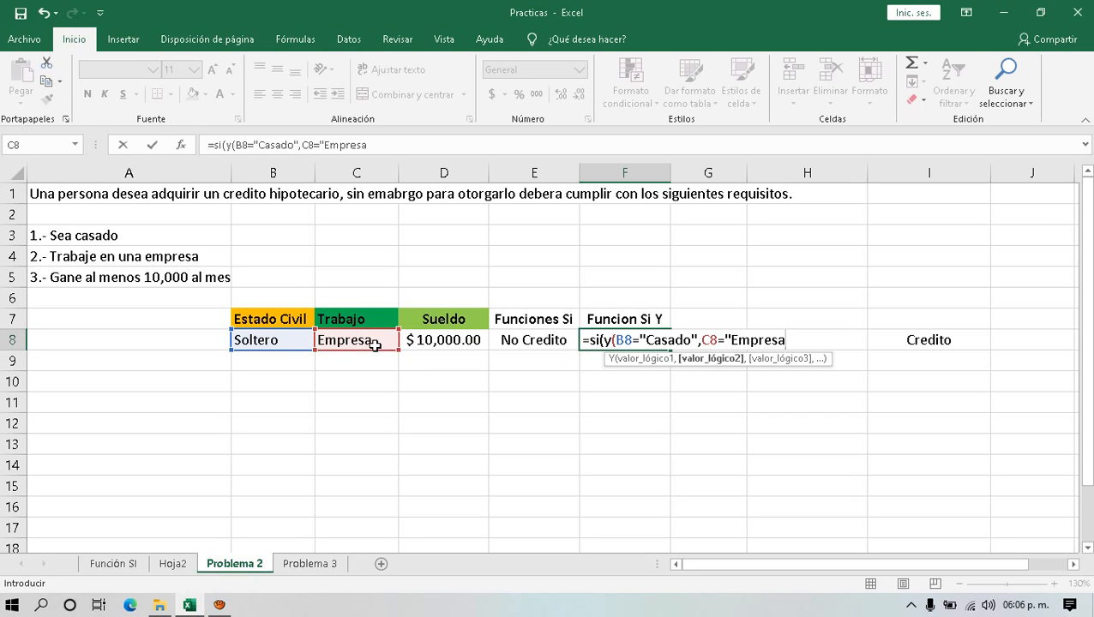
type("\",")
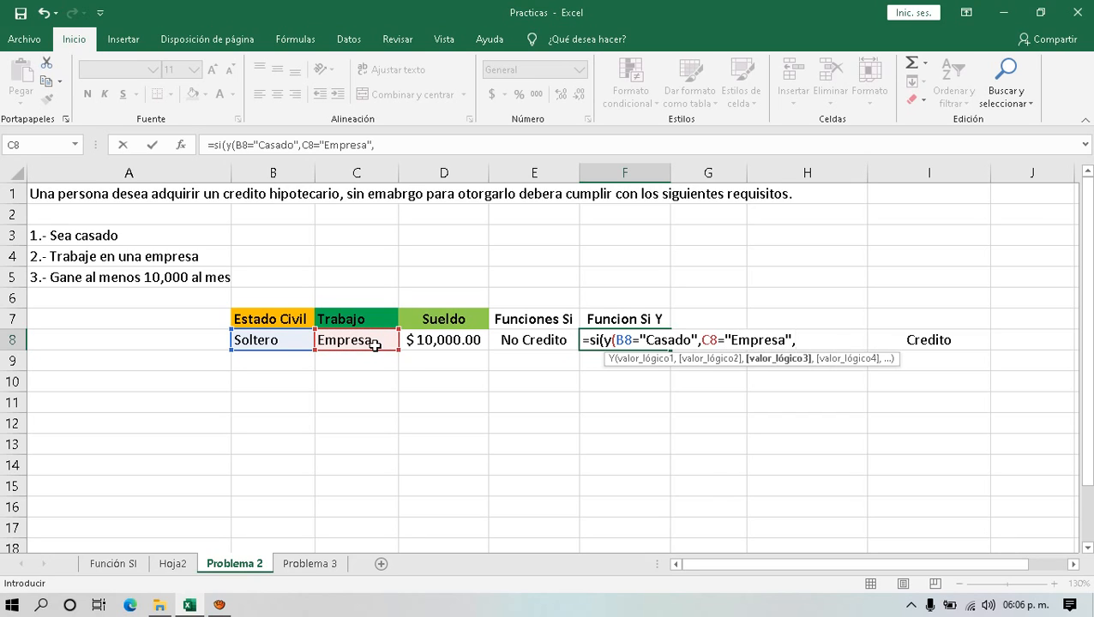
left_click(437, 341)
type(">")
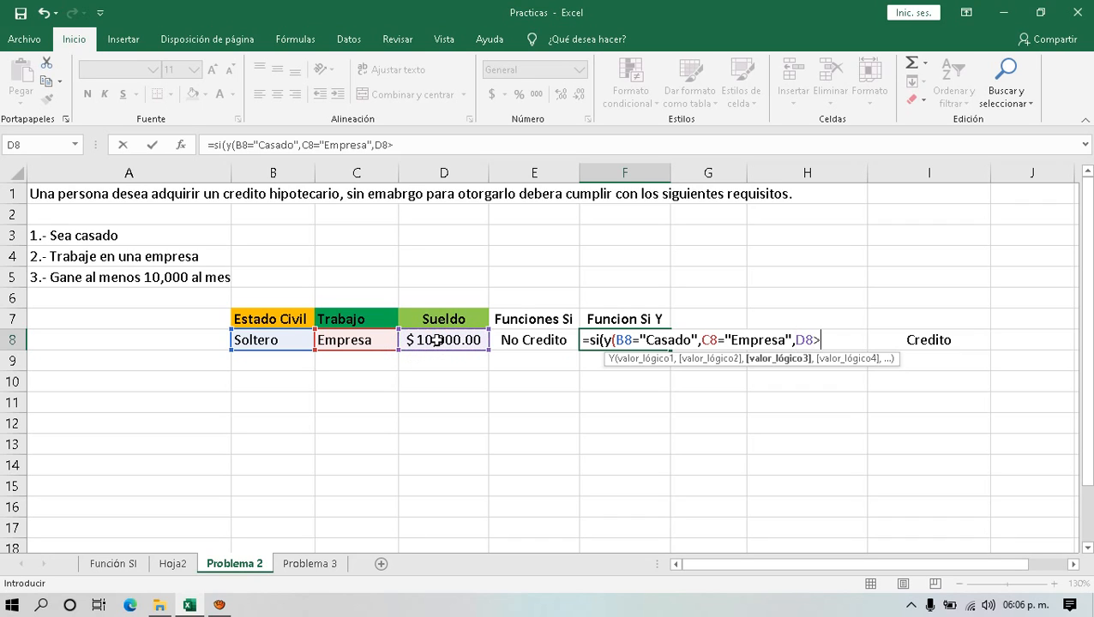
type("=10000")
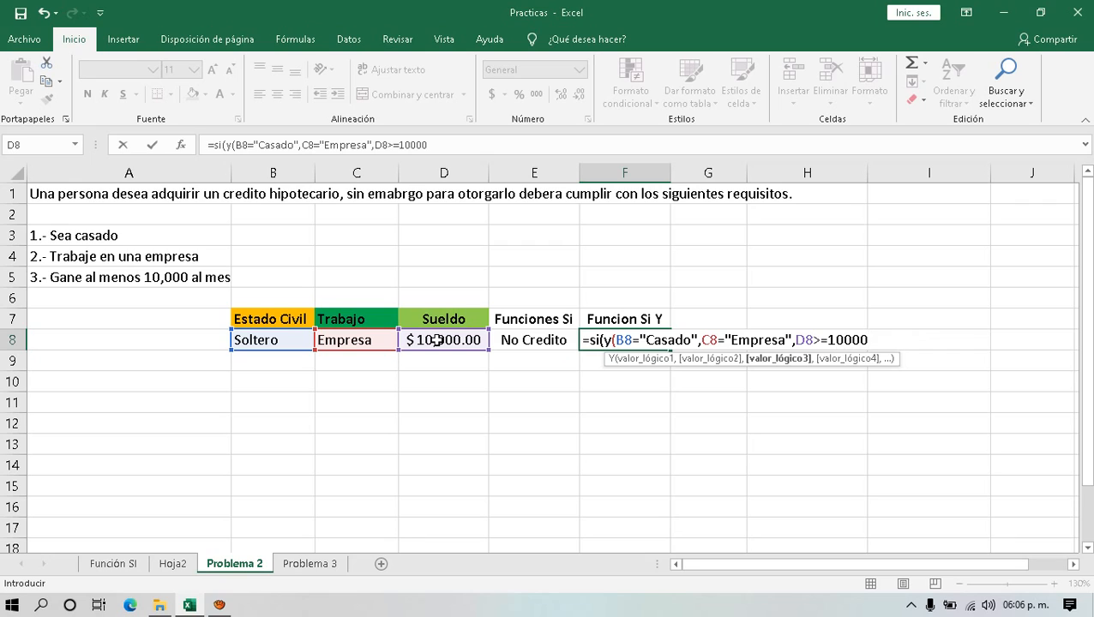
type(")")
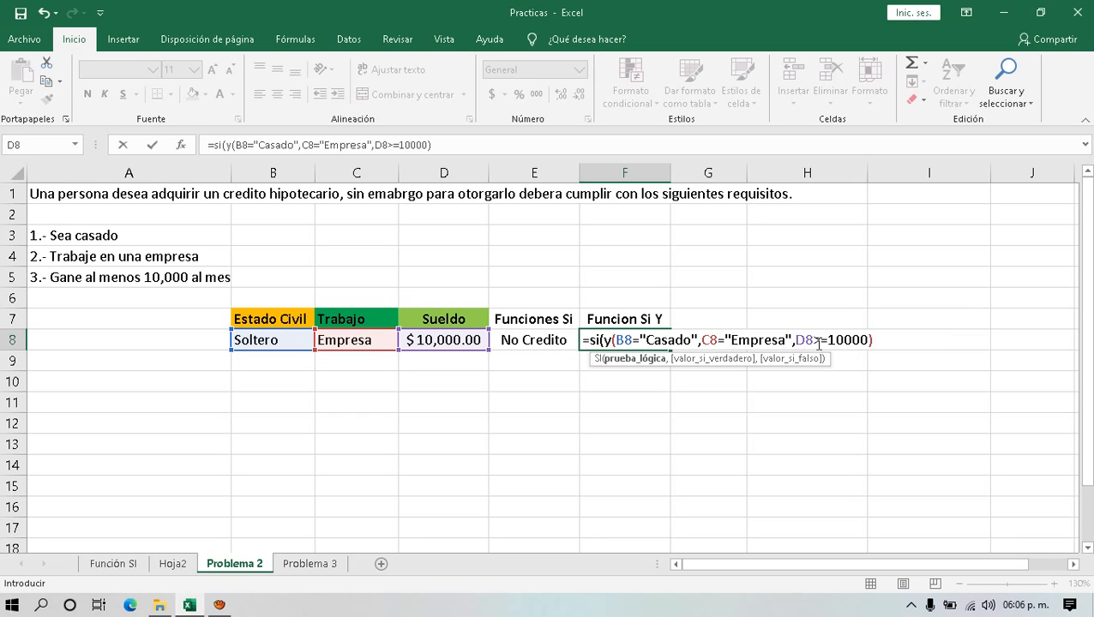
- Review the Y function as the logical test in F8 and enter "Credito" as the SI formula's value if true
type(",")
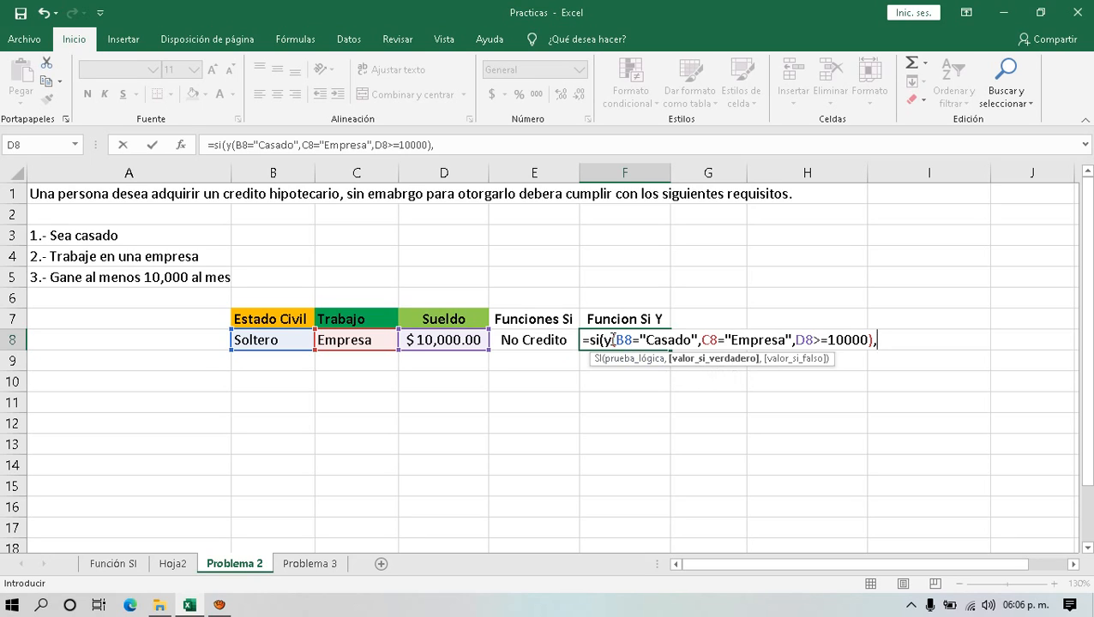
left_click_drag(613, 339, 870, 340)
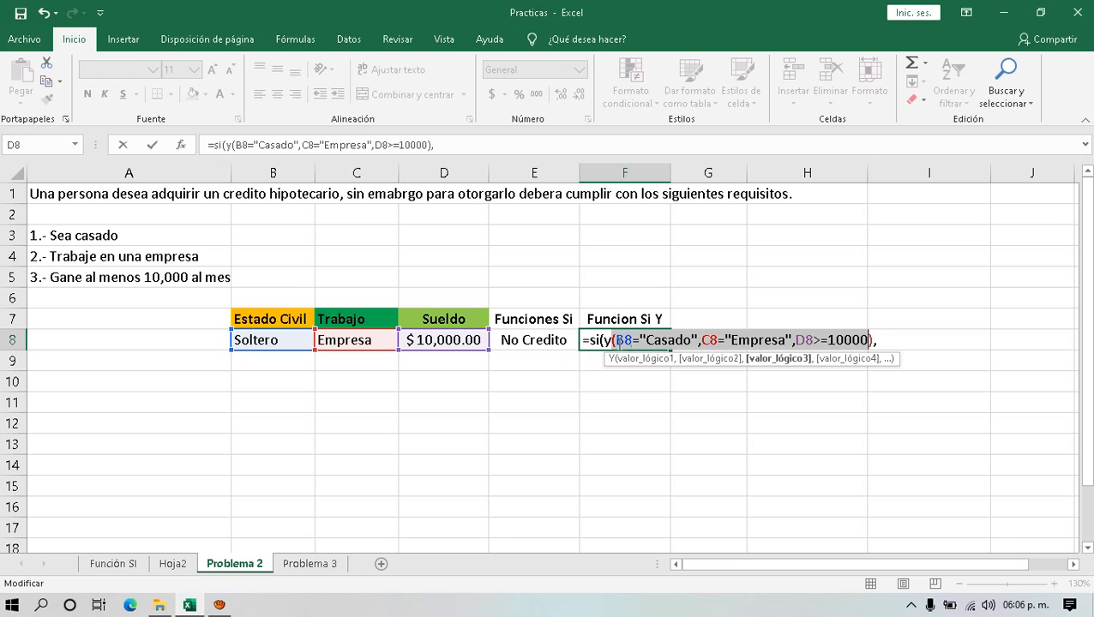
left_click_drag(605, 340, 872, 340)
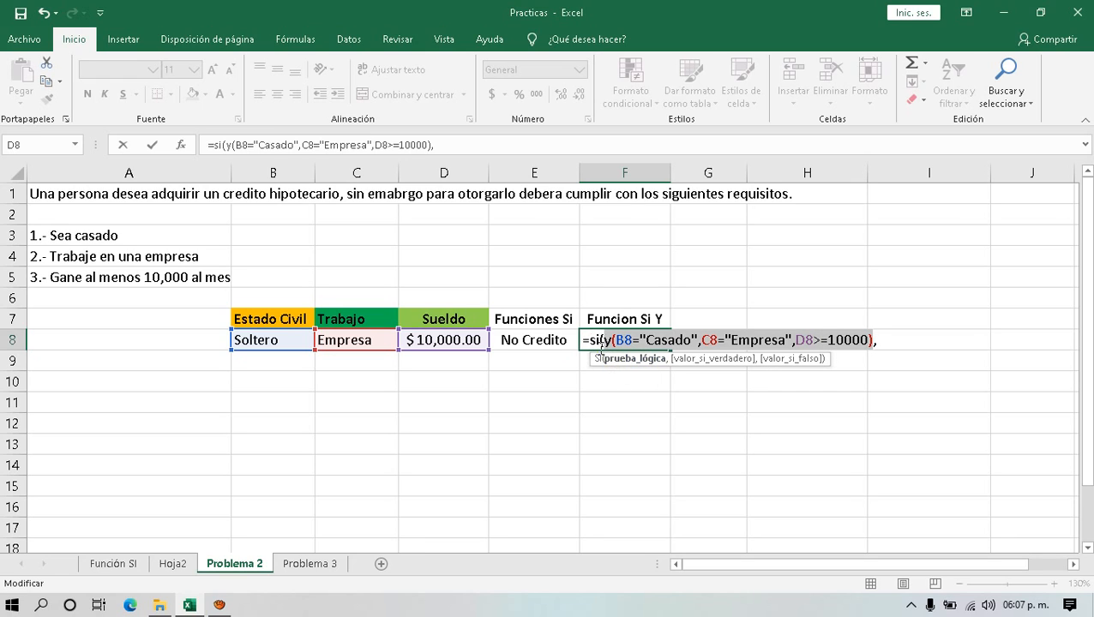
left_click(881, 339)
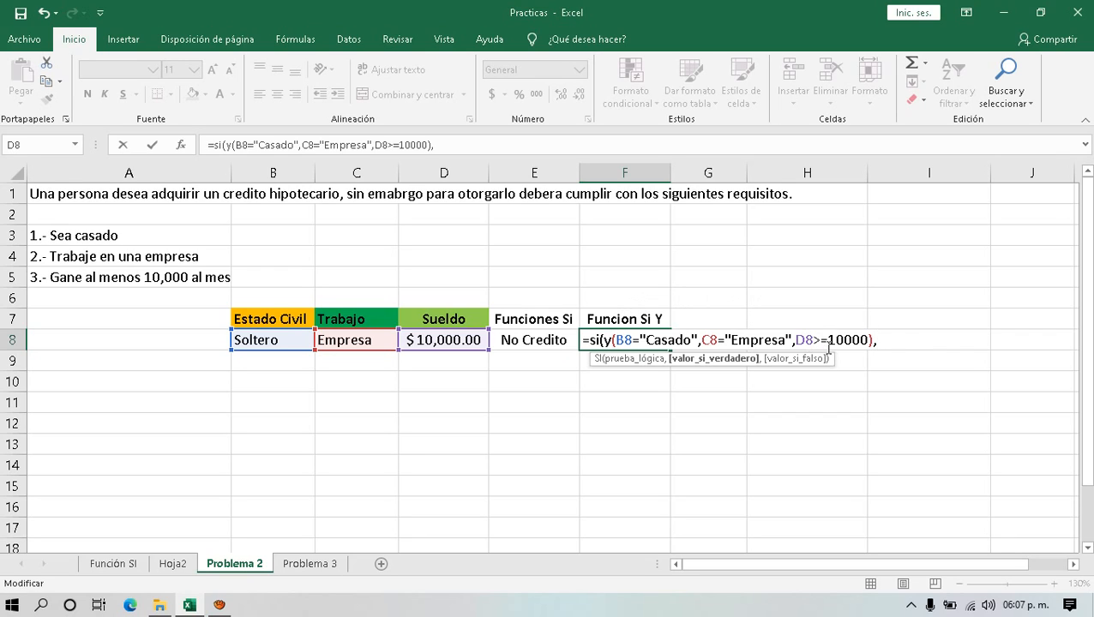
type("\"")
type("Credito")
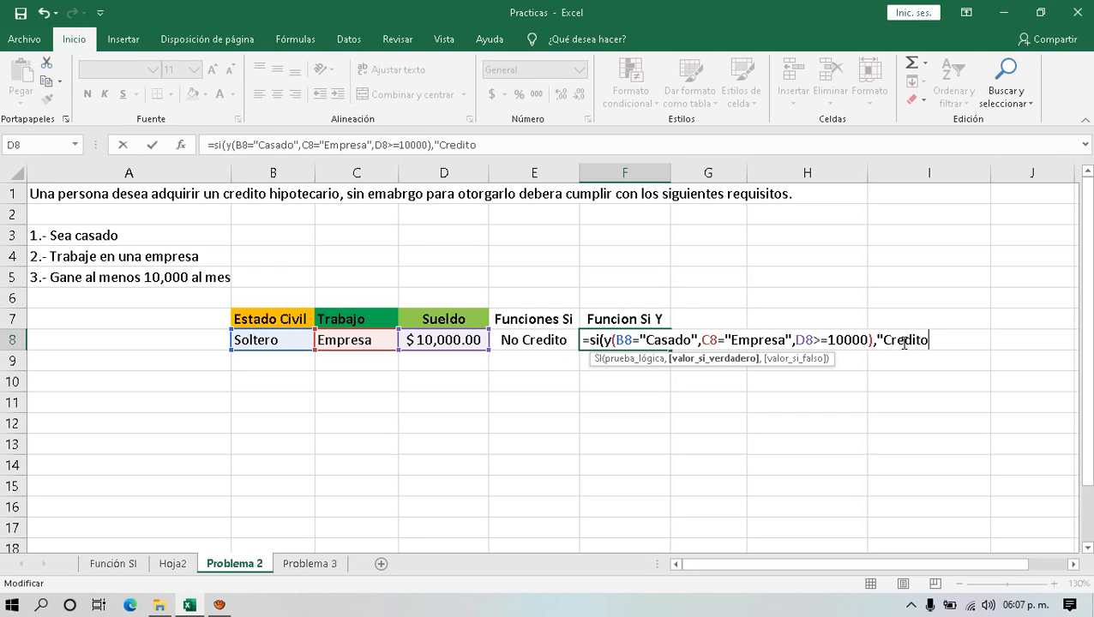
type("\",")
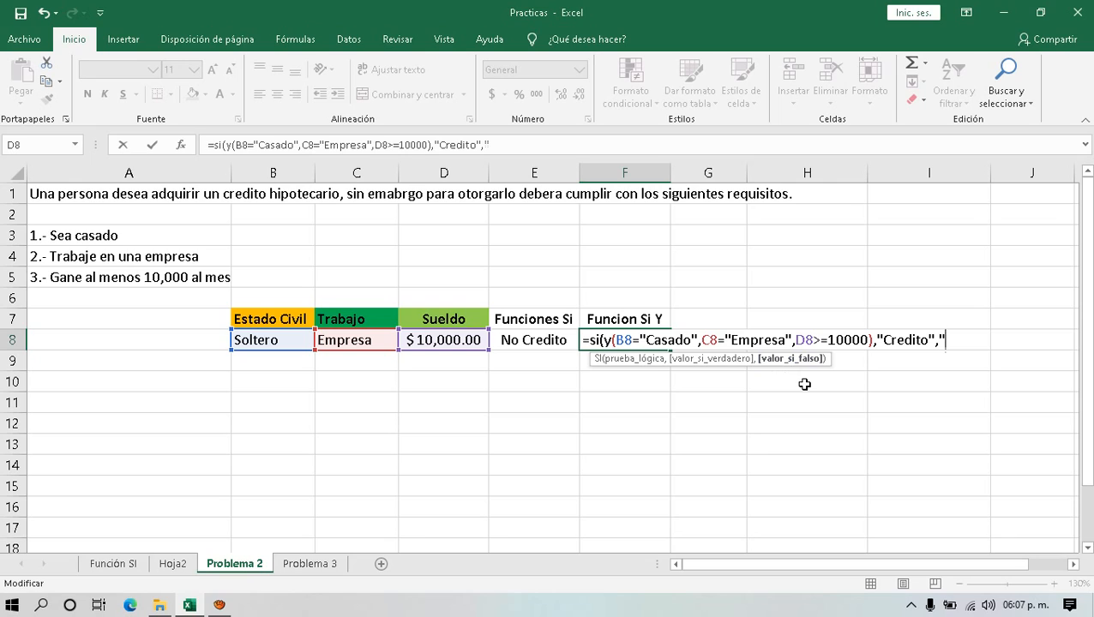
- Complete the F8 formula as =SI(Y(B8="Casado",C8="Empresa",D8>=10000),"Credito","No Credito")
type("\"No Cre")
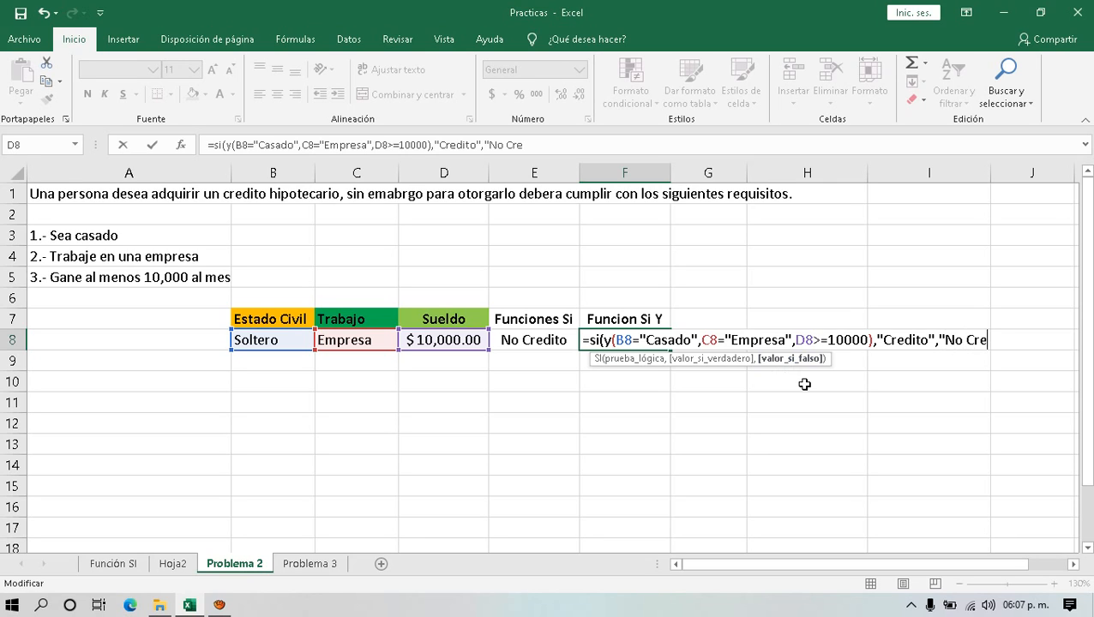
type("dito")
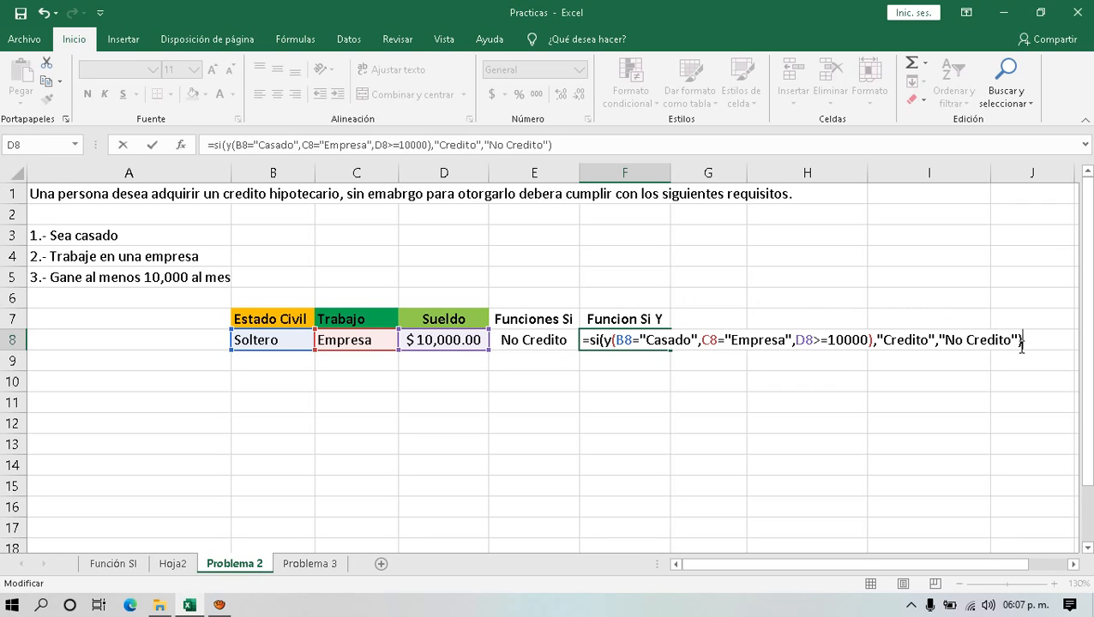
key("Return")
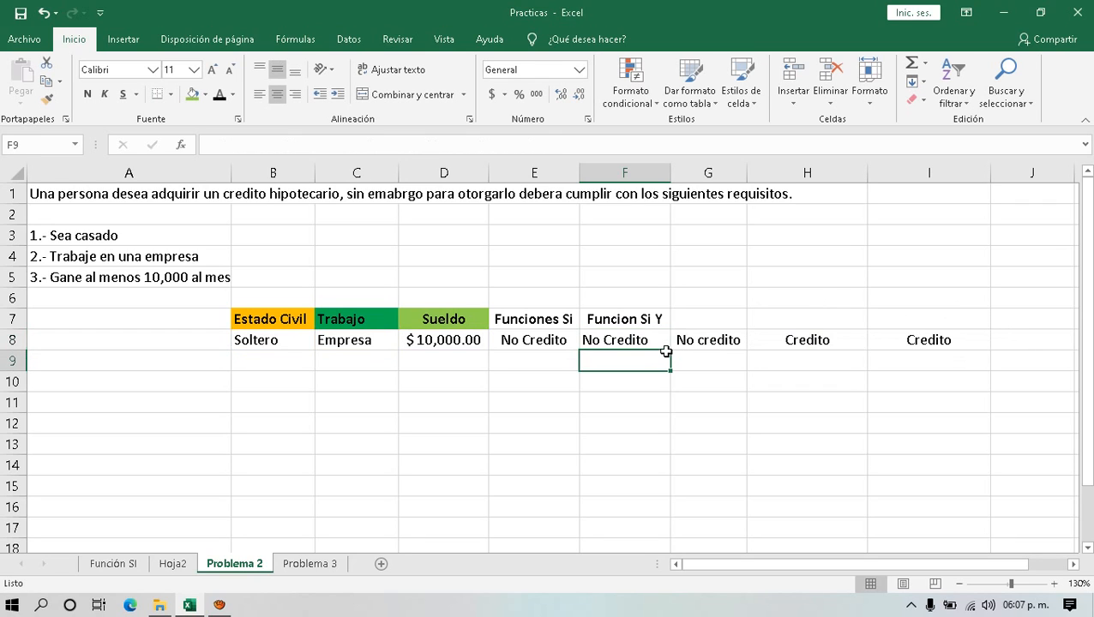
- Examine the full nested SI formula in cell E8
left_click(549, 341)
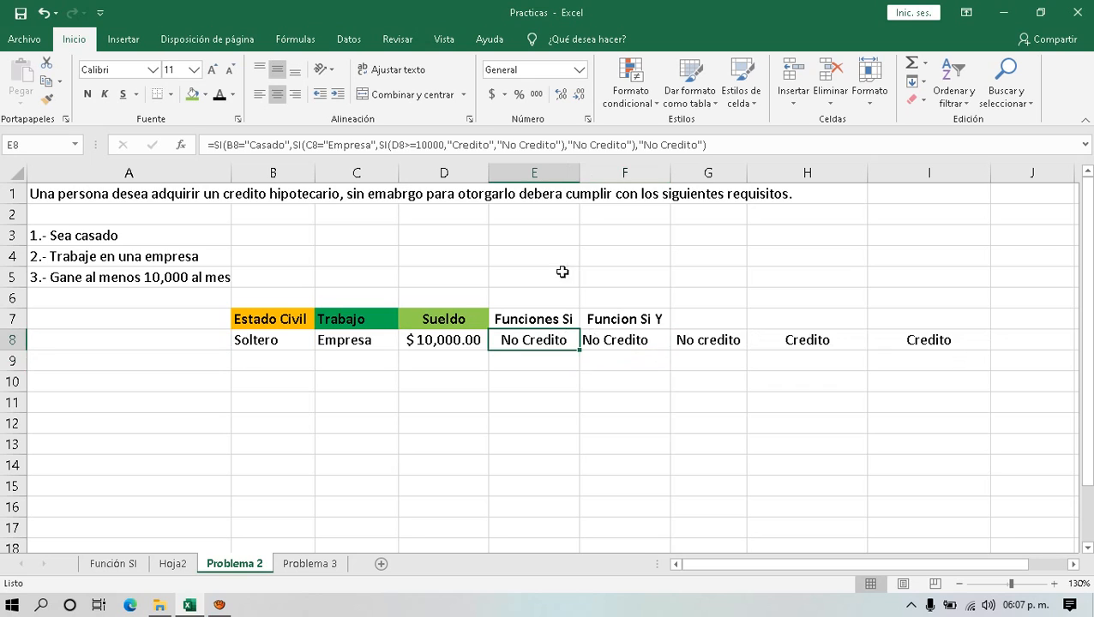
left_click(722, 146)
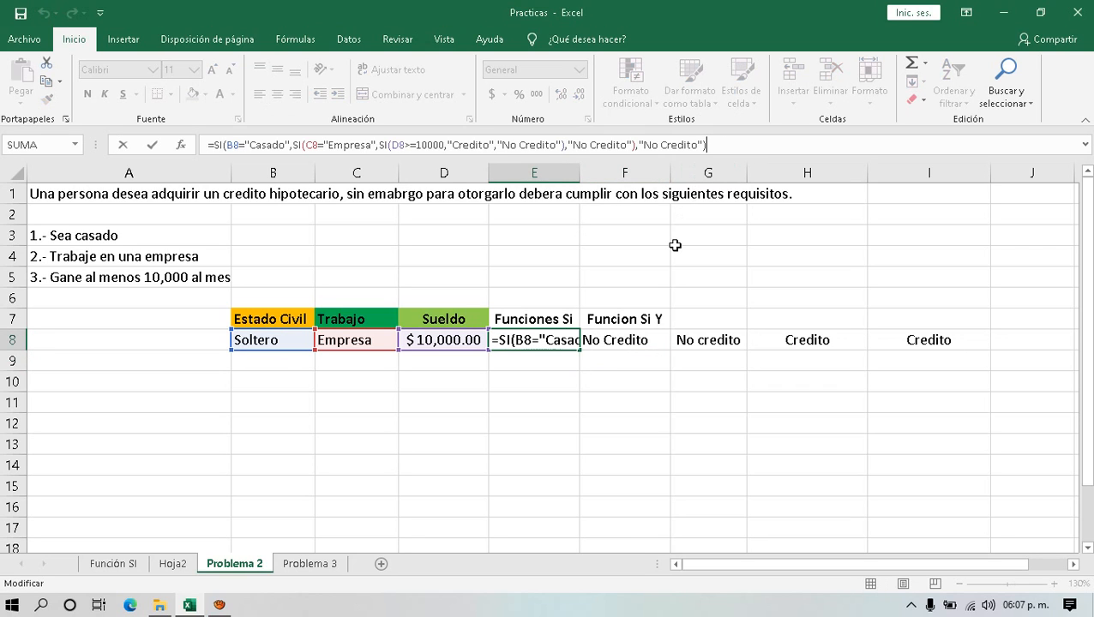
key("F2")
left_click(583, 358)
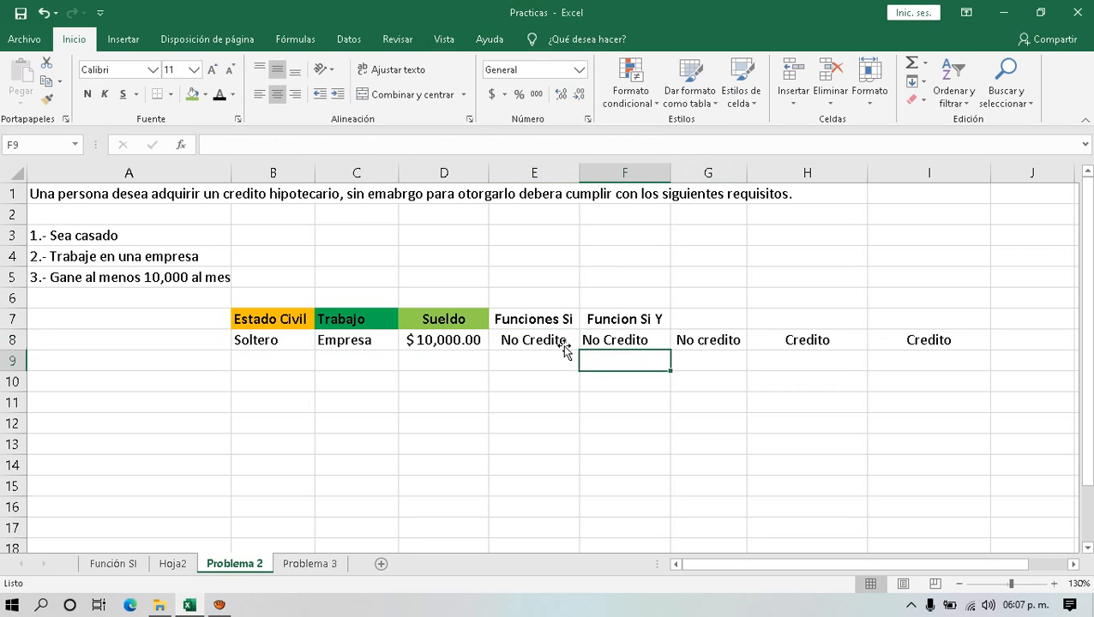
left_click(558, 340)
key("F2")
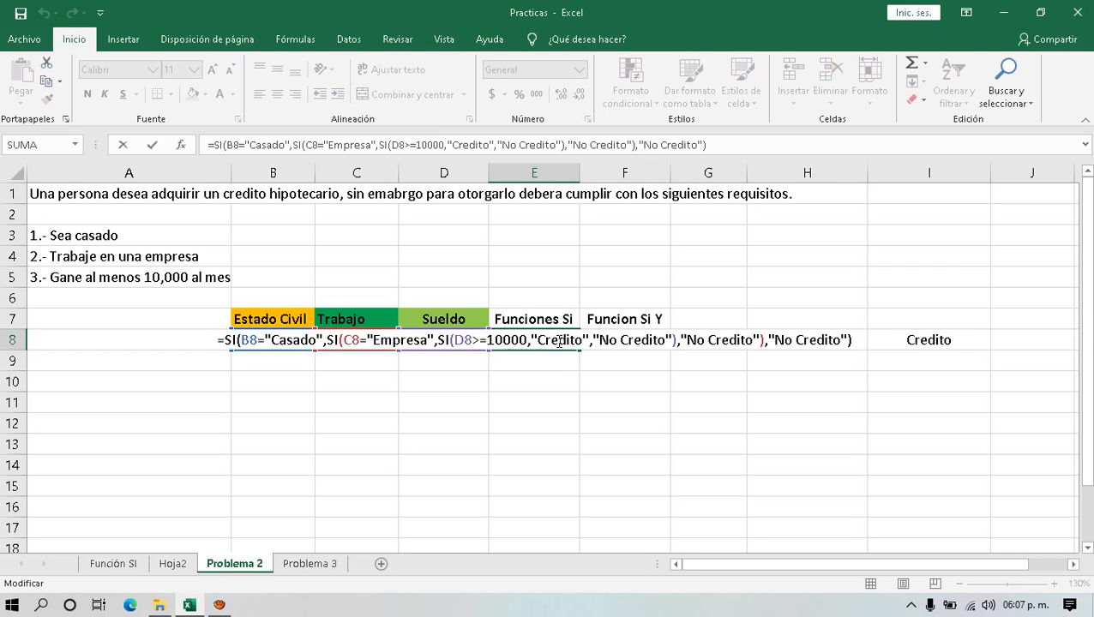
left_click_drag(854, 343, 225, 341)
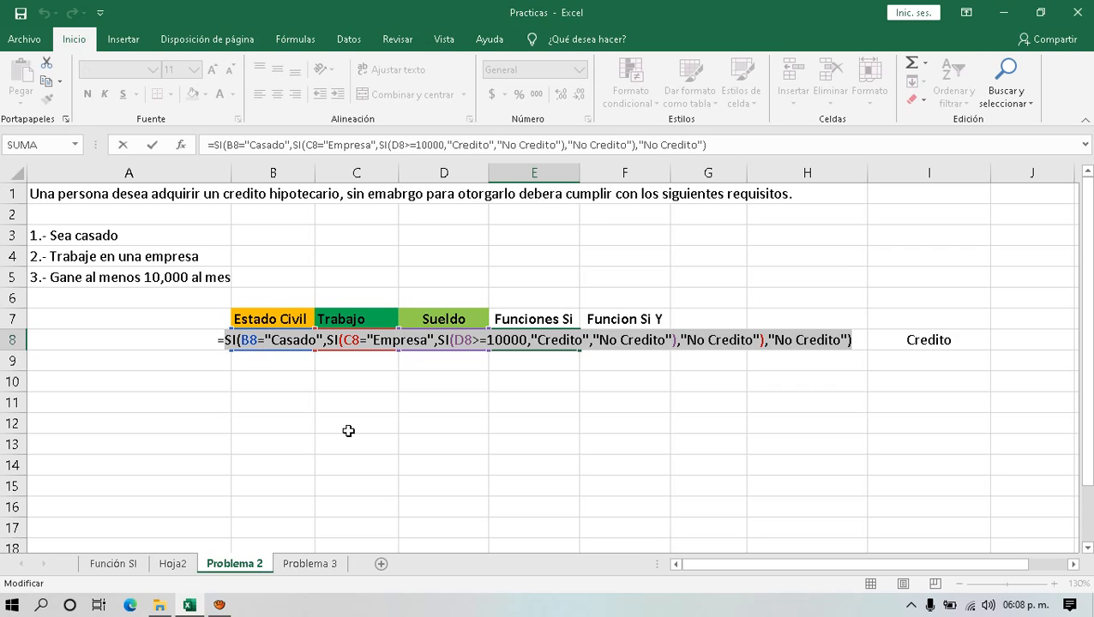
key("Return")
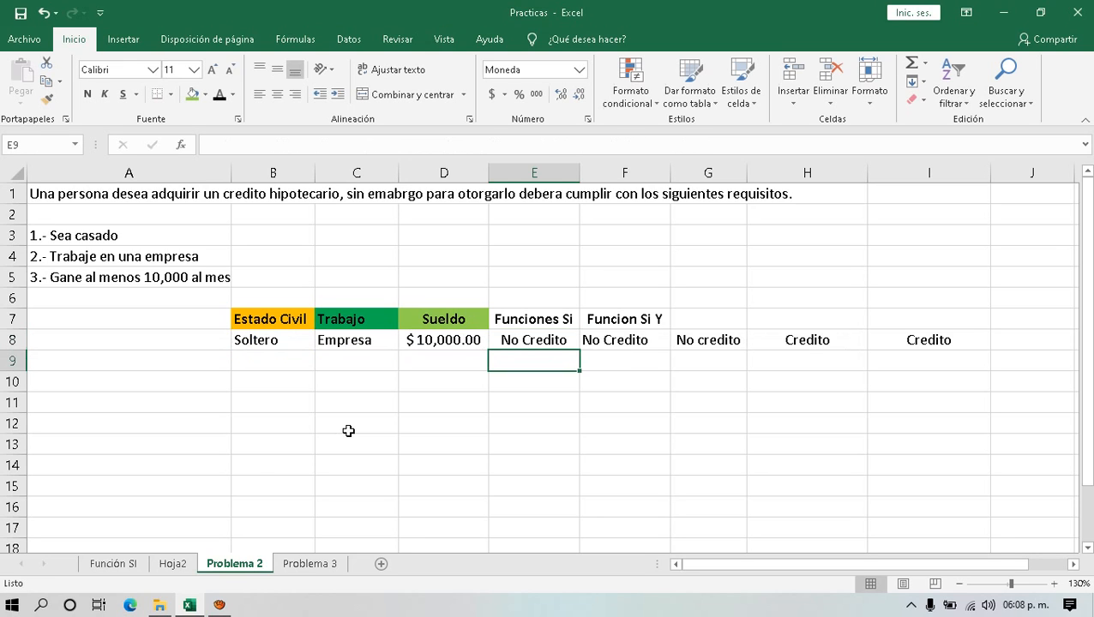
- Compare the combined SI and Y formula in F8 with the nested SI formula in E8 and the separate checks in G8:I8
left_click(606, 340)
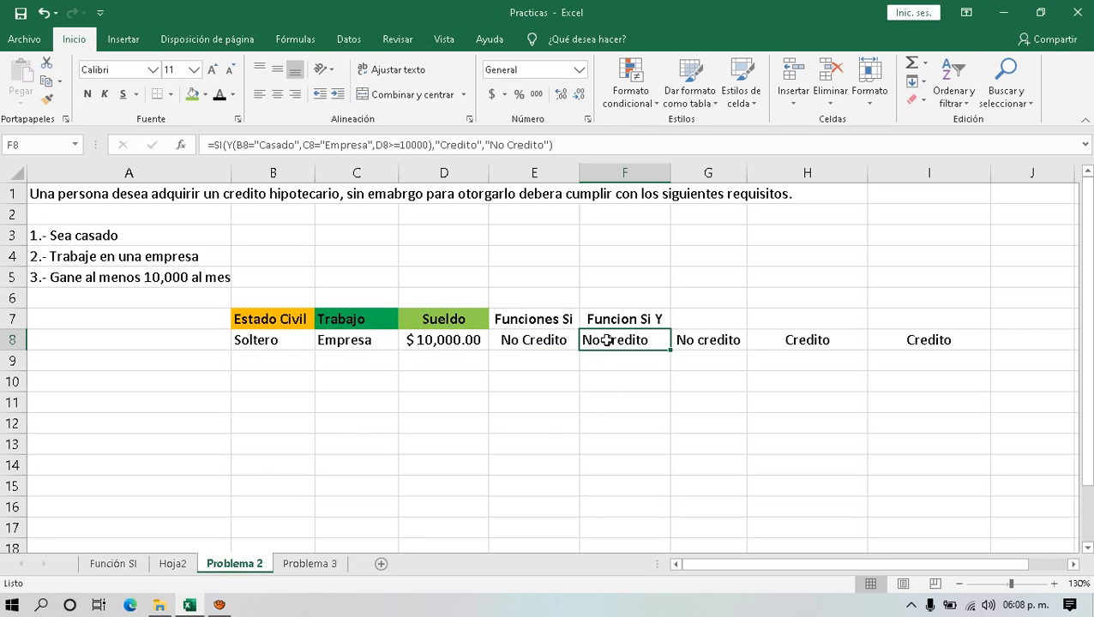
double_click(606, 339)
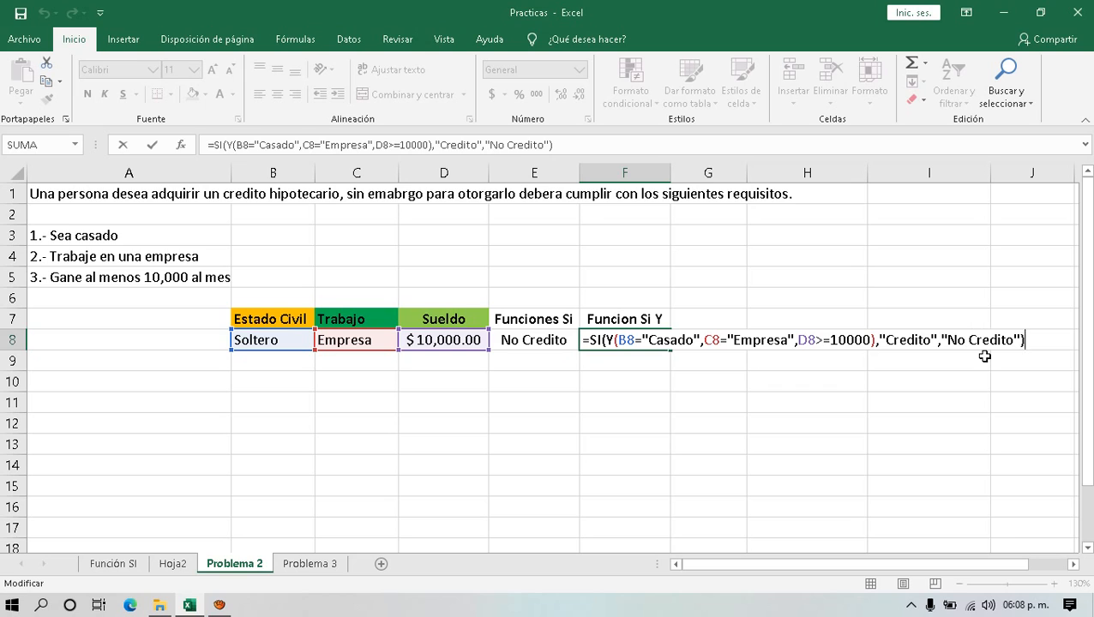
key("ctrl+Return")
left_click(530, 339)
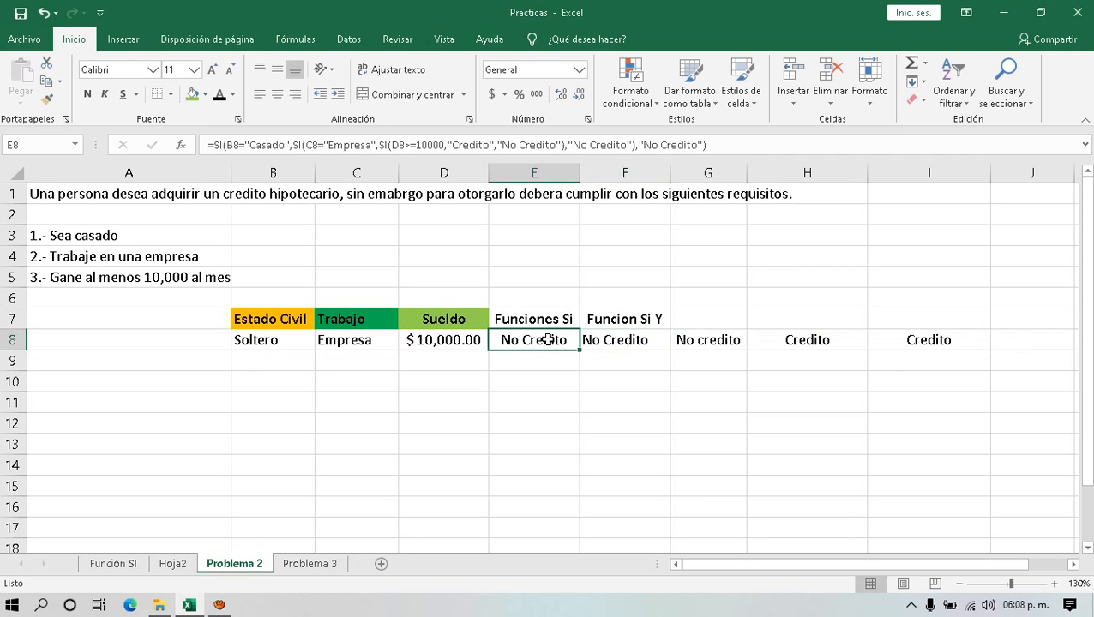
left_click(710, 144)
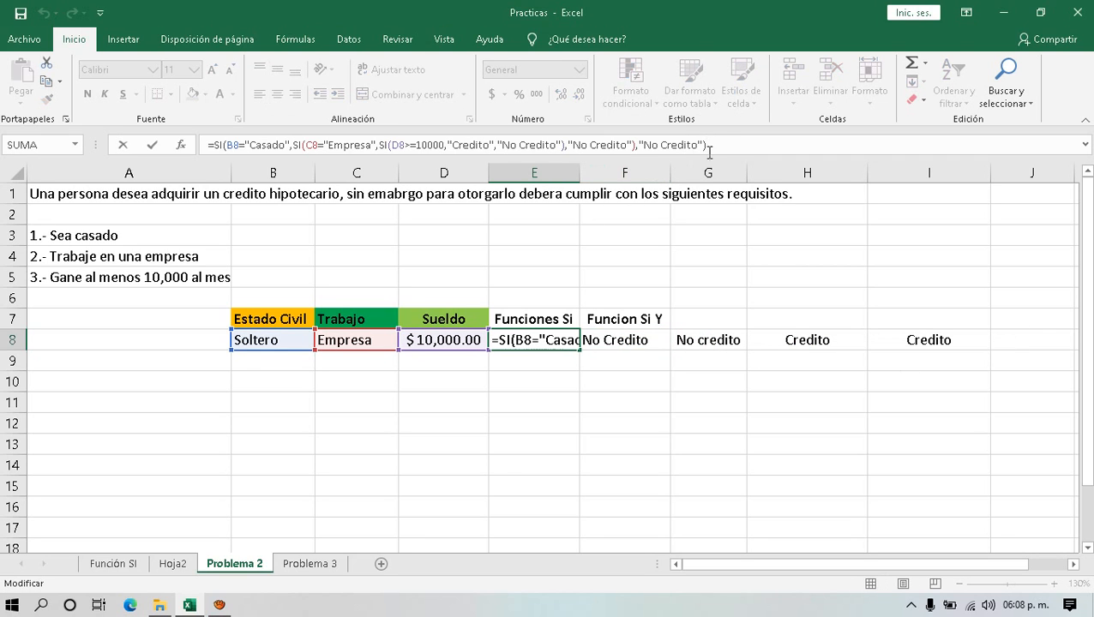
key("F2")
key("F2")
left_click_drag(706, 144, 501, 144)
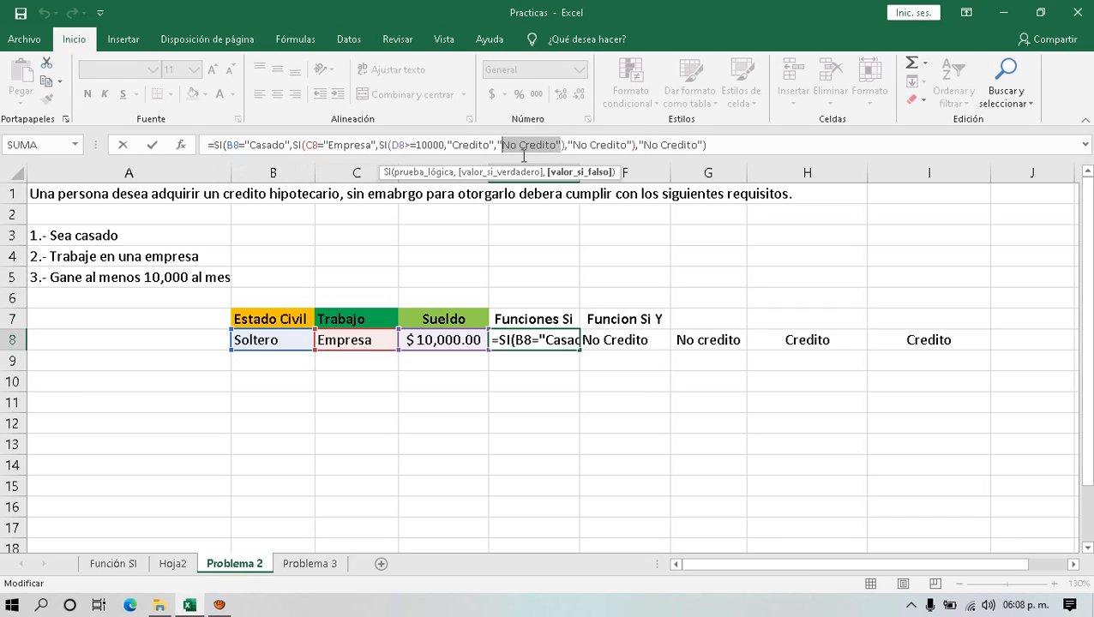
key("ctrl+Return")
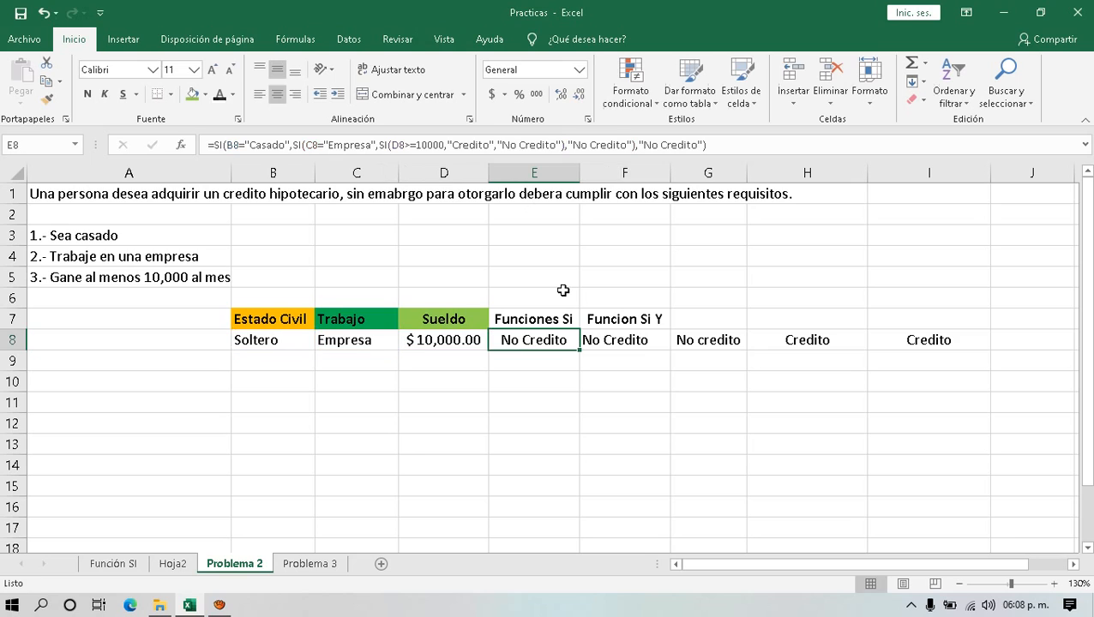
left_click(636, 377)
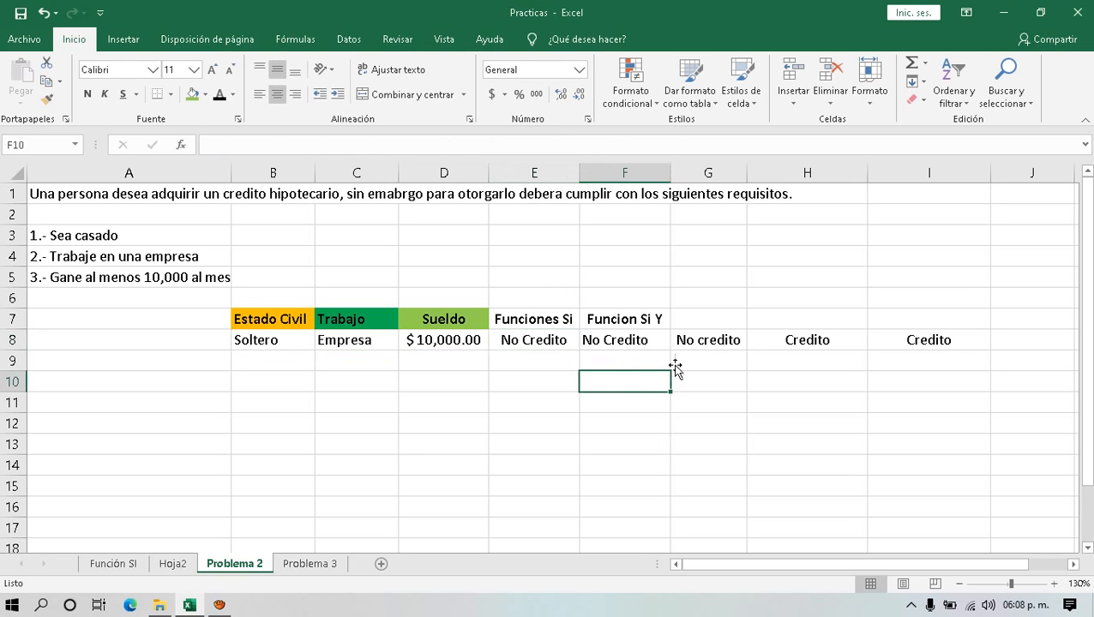
left_click(538, 341)
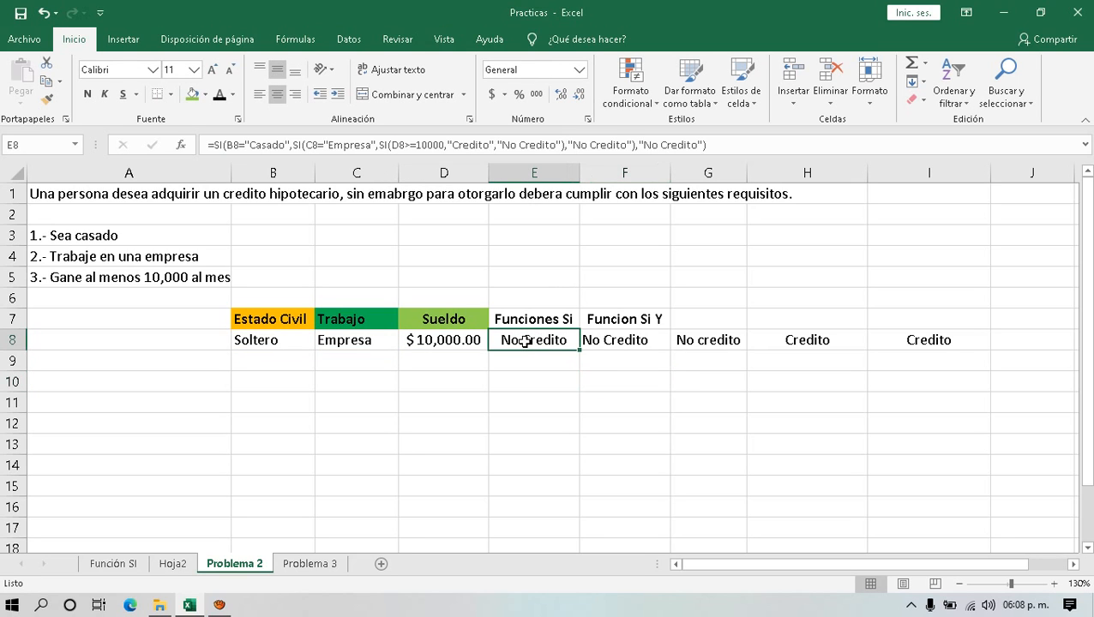
left_click(611, 343)
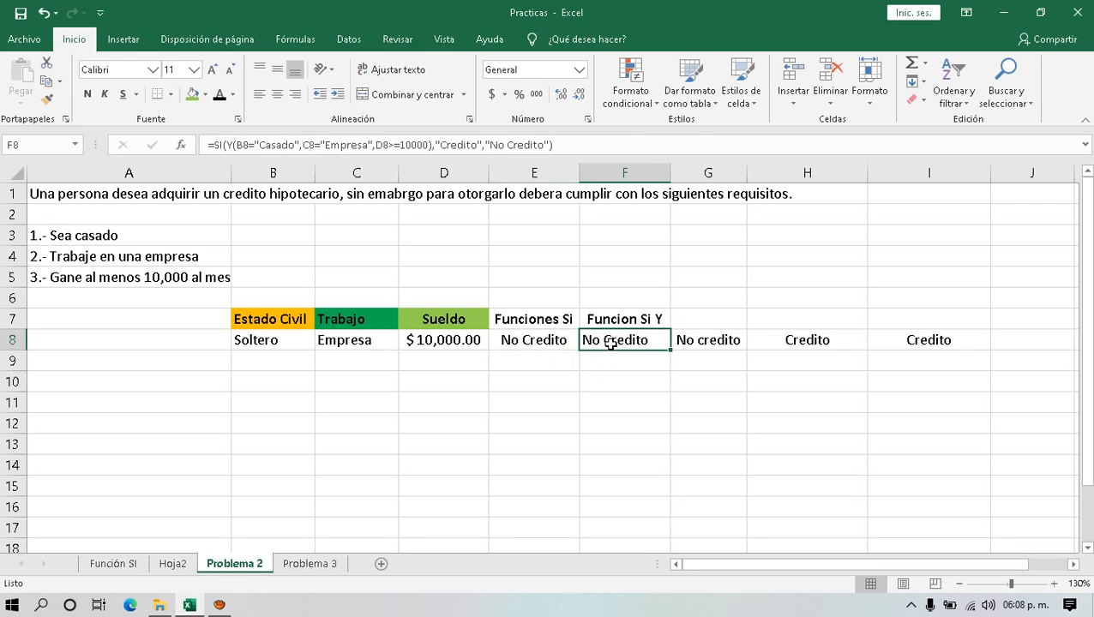
left_click_drag(686, 342, 920, 340)
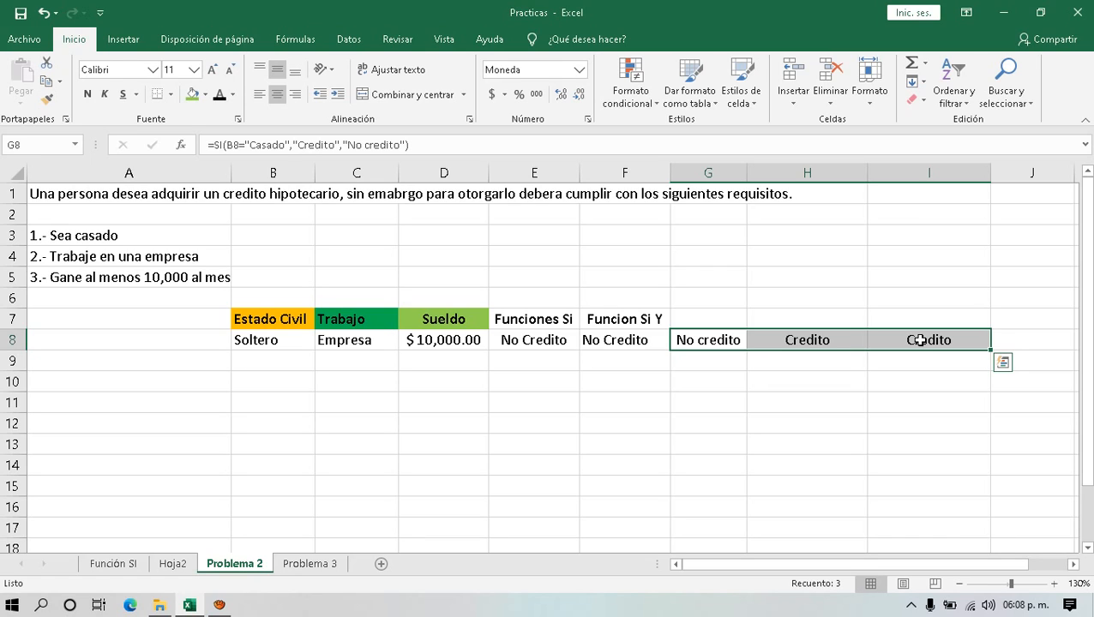
- Set the marital status in B8 to Casado
left_click(273, 340)
type("Casado")
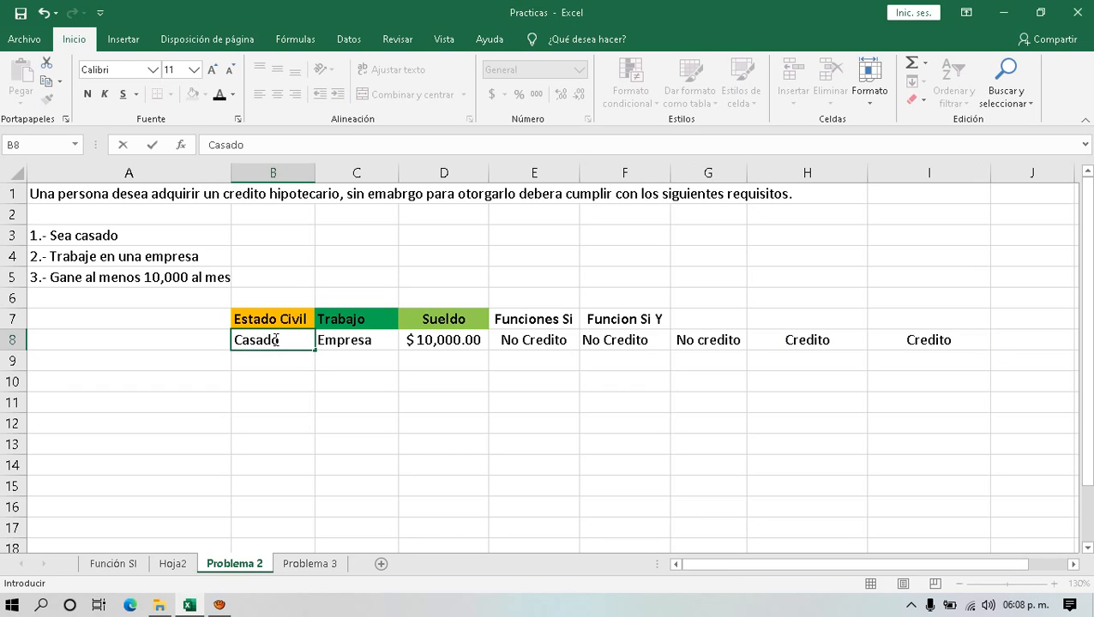
key("Return")
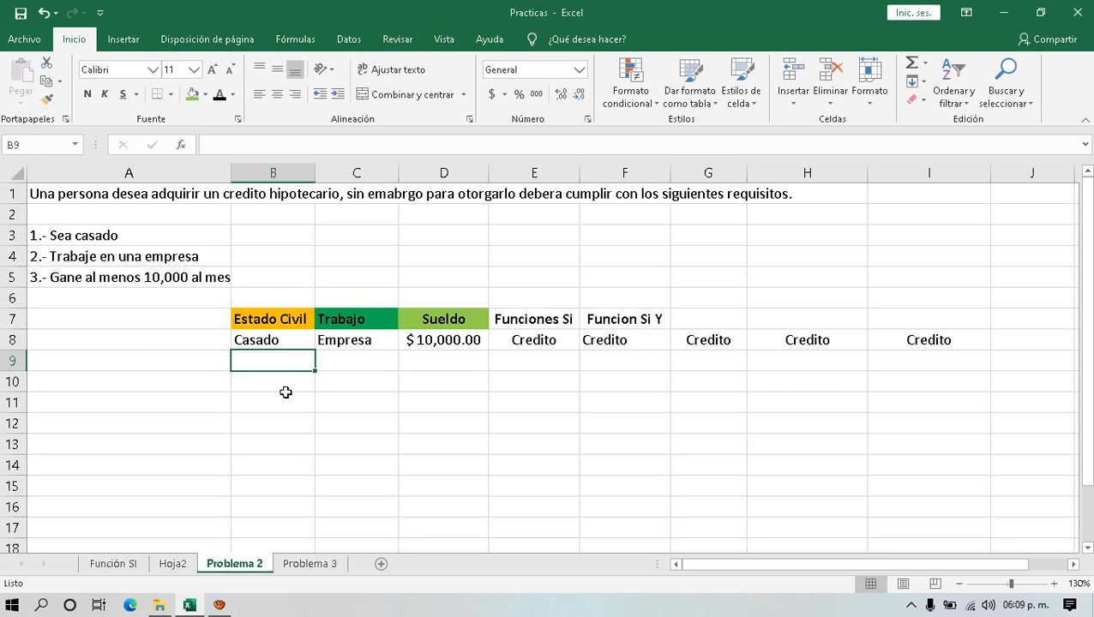
- Enter Casado as the marital status in B9
type("Casado")
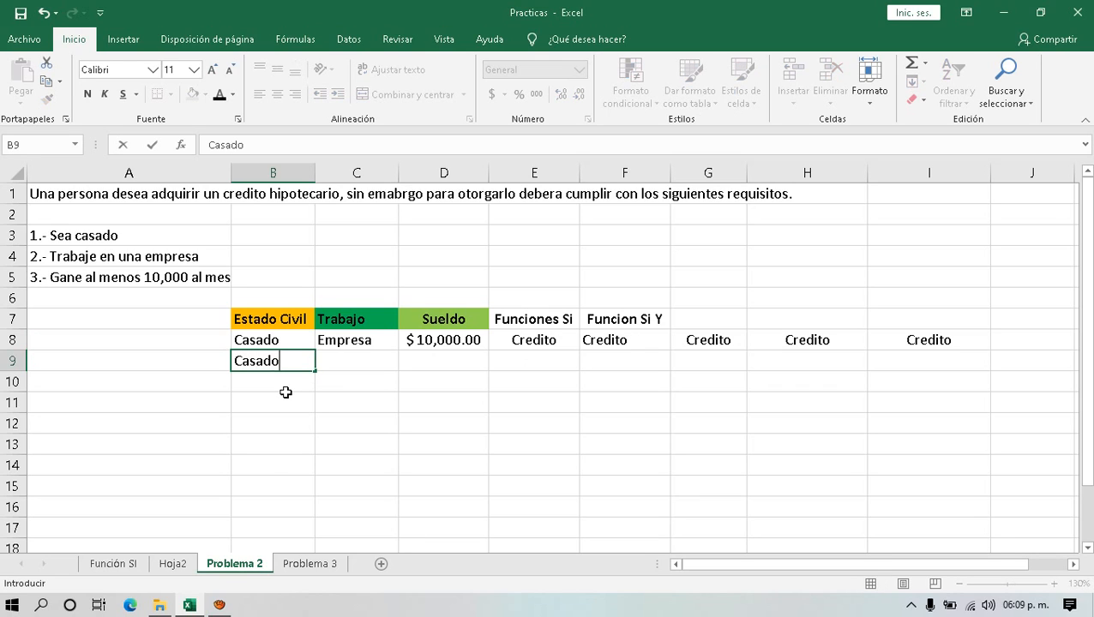
key("Return")
key("Up")
key("Right")
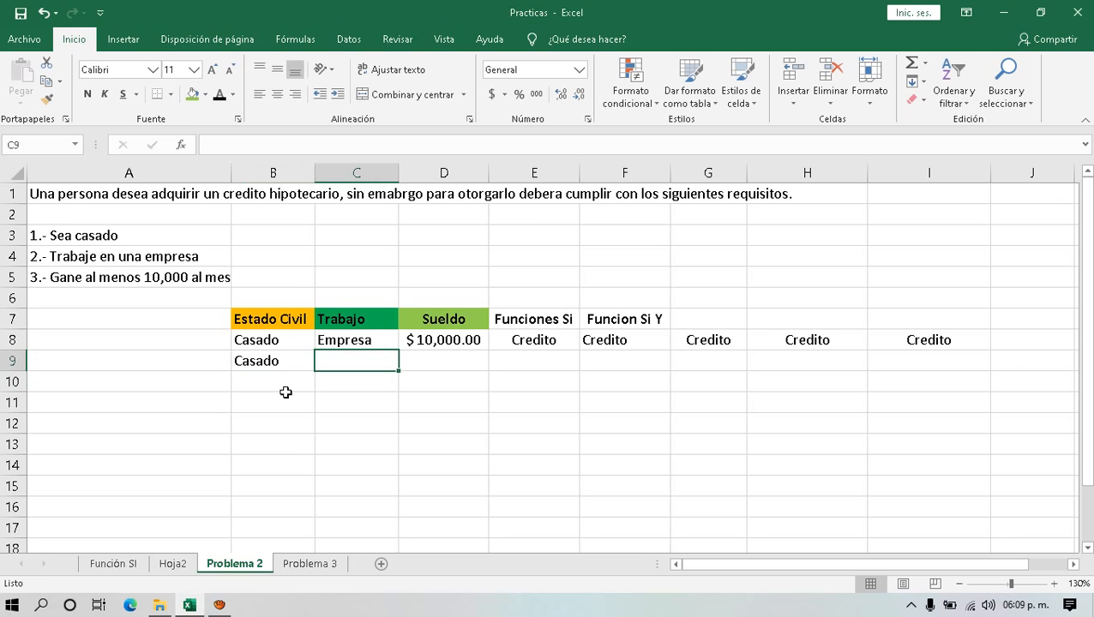
- Enter Empresa as the job in C9
type("Empresa")
key("BackSpace")
key("BackSpace")
key("BackSpace")
key("BackSpace")
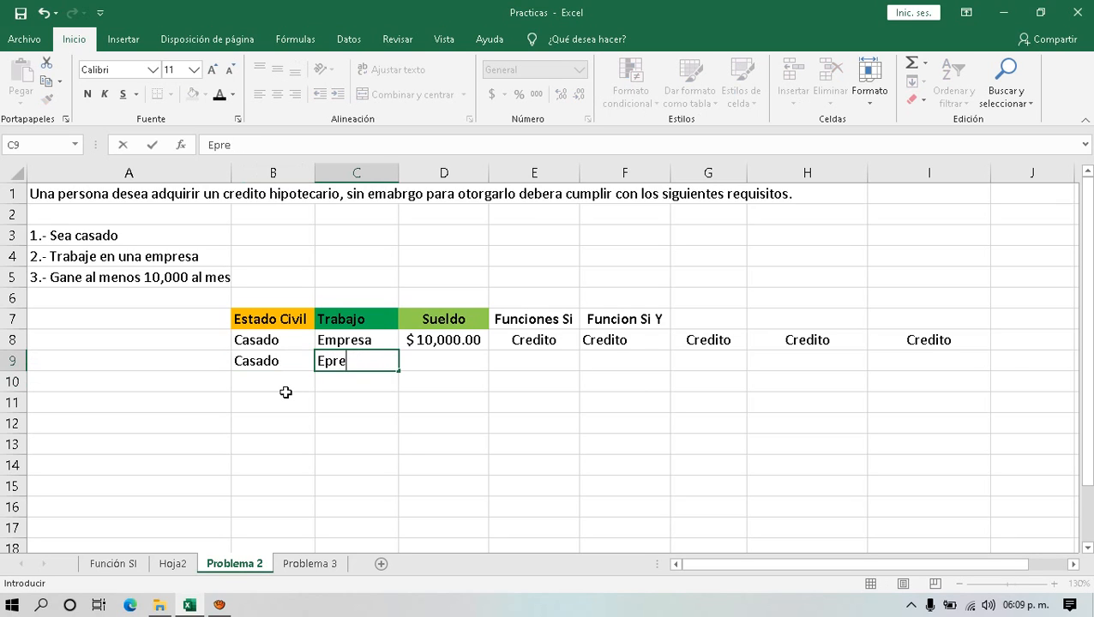
key("BackSpace")
type("mpresa")
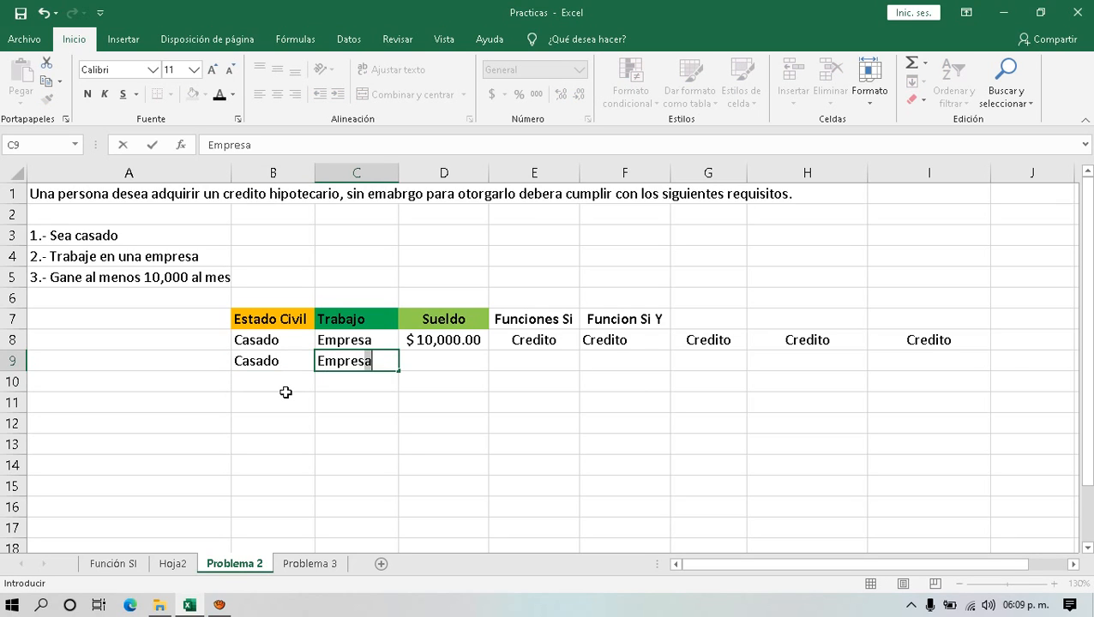
key("Return")
key("Up")
key("Right")
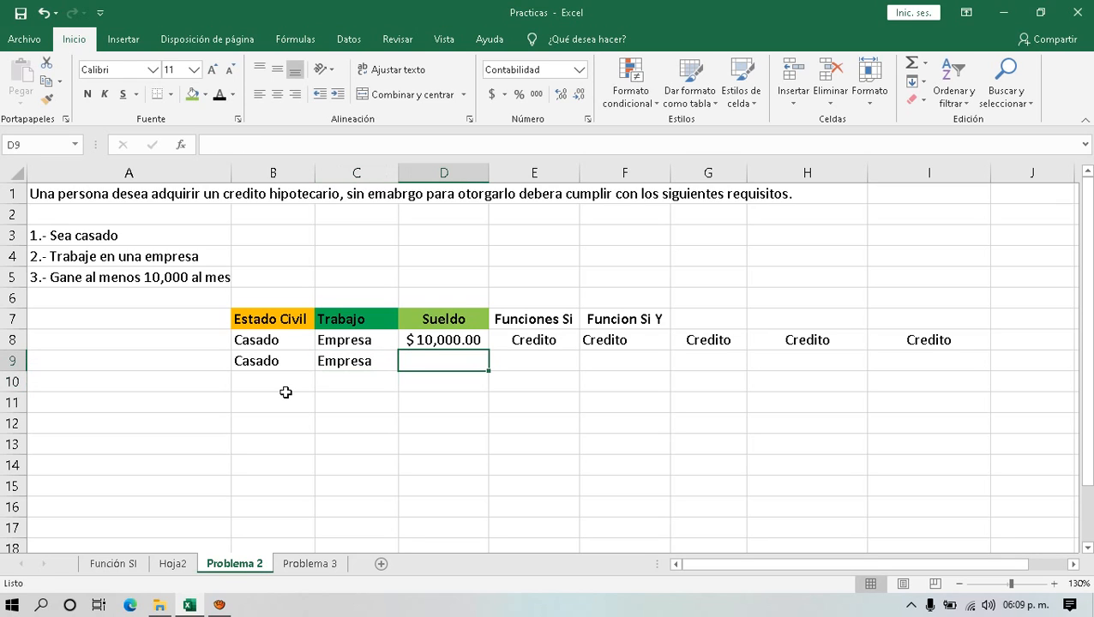
- Enter a salary of 9999 in D9
type("9999")
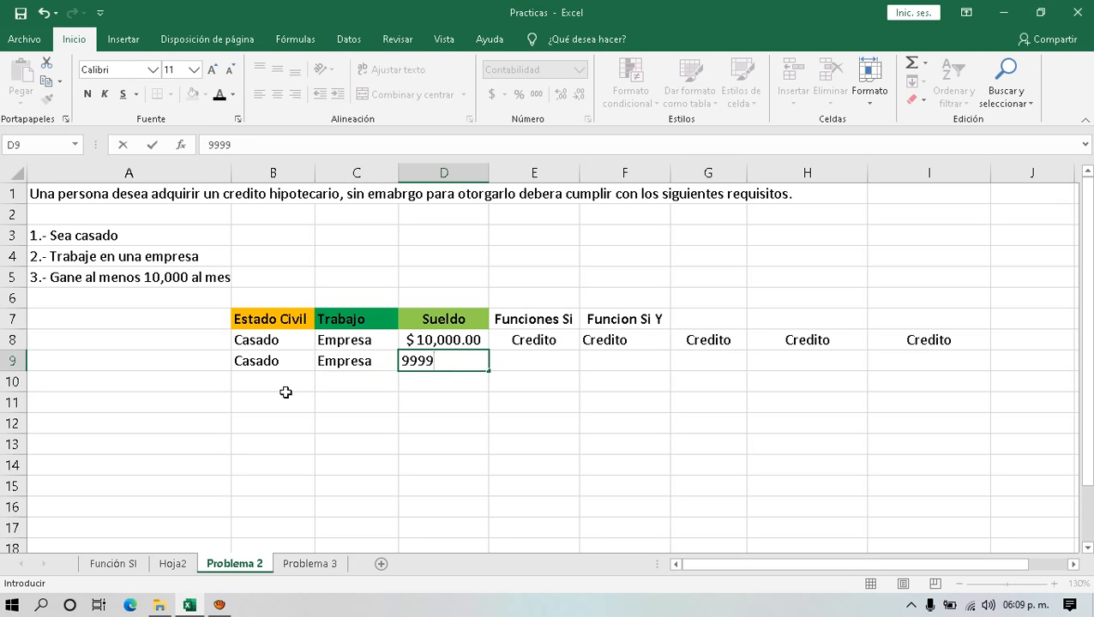
key("Return")
type("}")
key("Escape")
key("Return")
type("}")
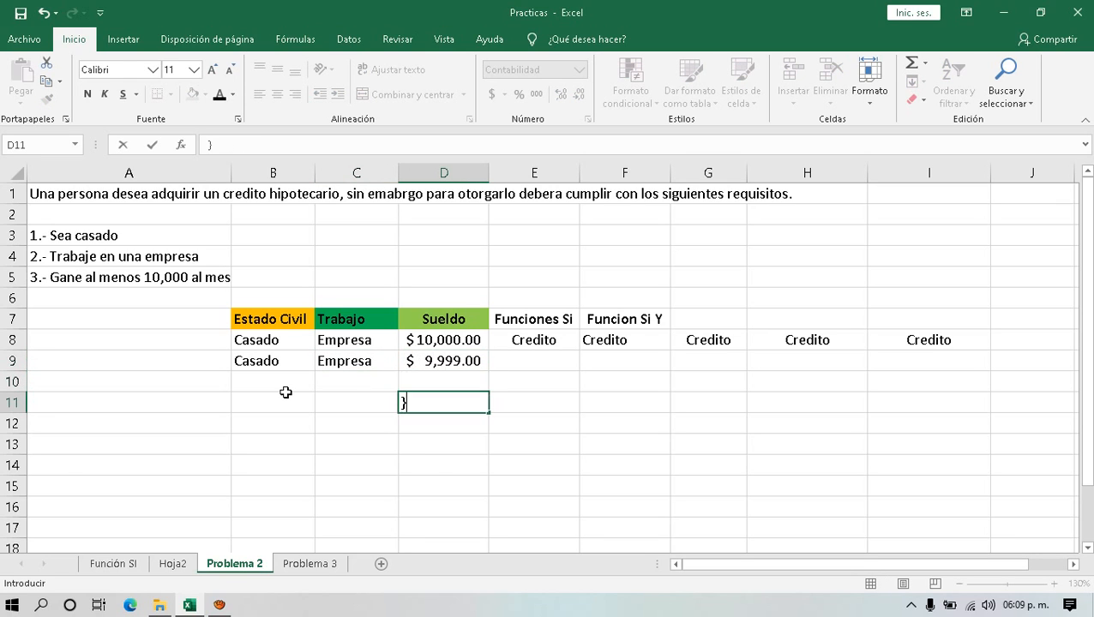
- Copy the formulas in E8:I8 down to row 9 and check them in E9, F9 and I9
left_click_drag(545, 342, 972, 379)
left_click(741, 423)
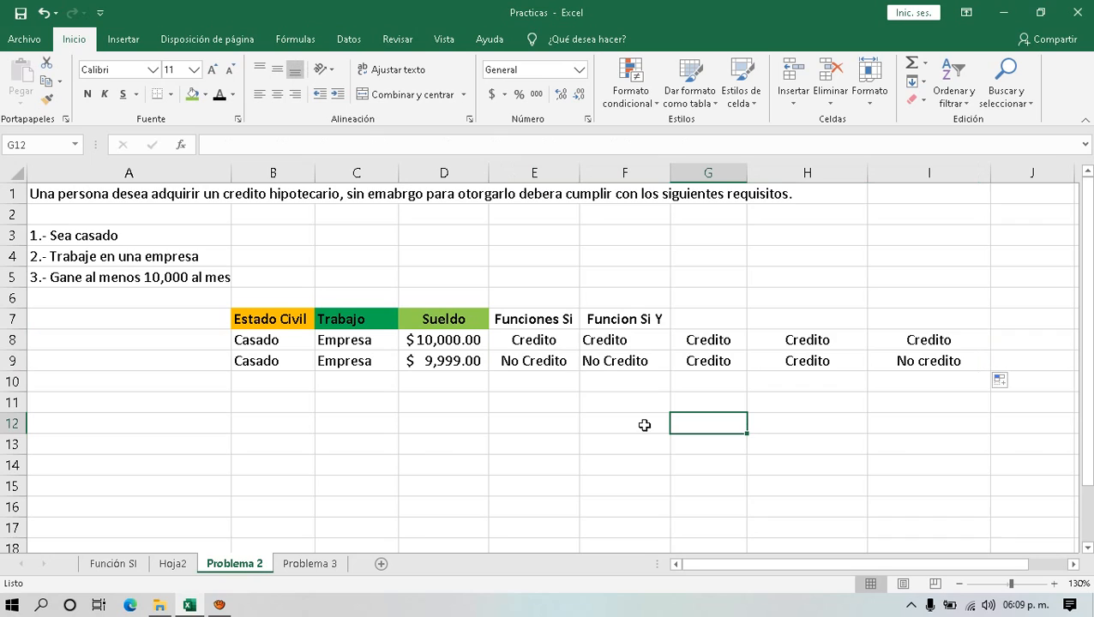
left_click(539, 366)
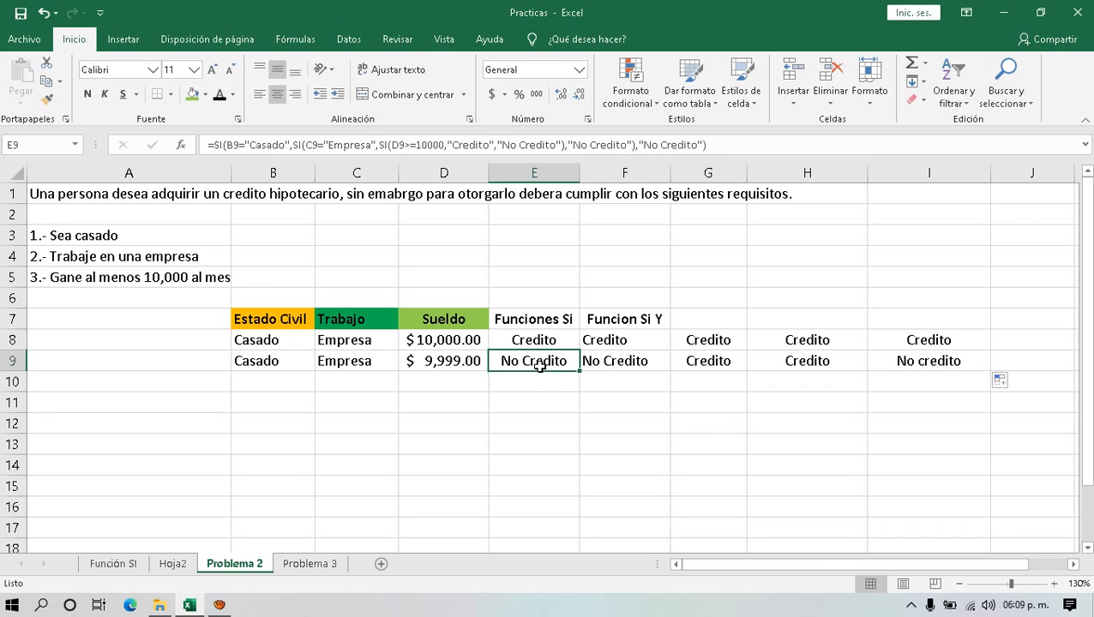
left_click(635, 359)
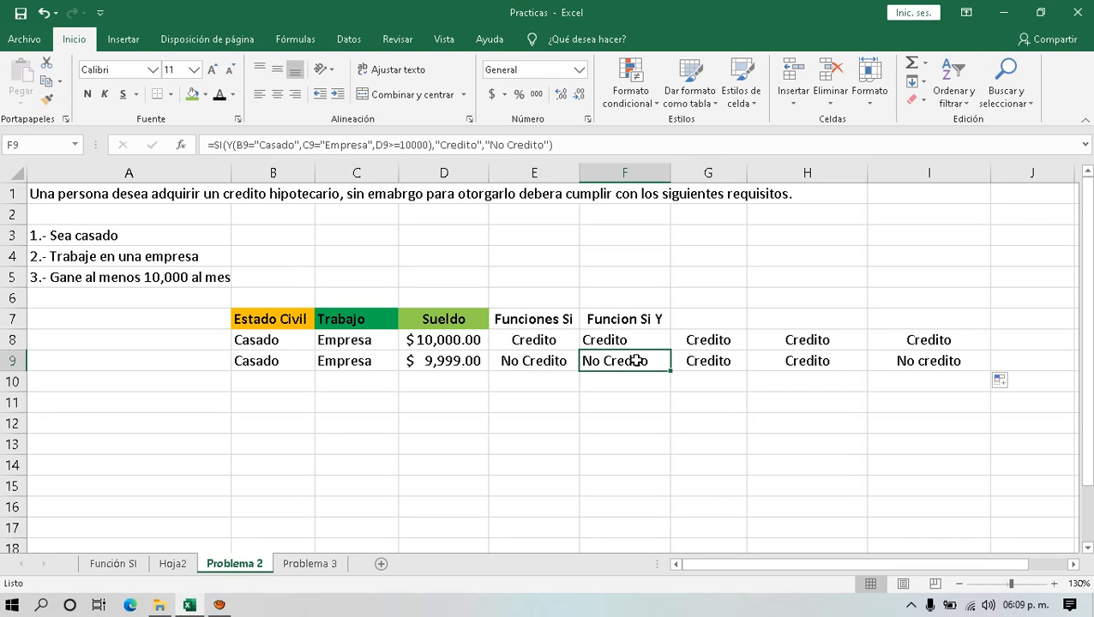
left_click(929, 360)
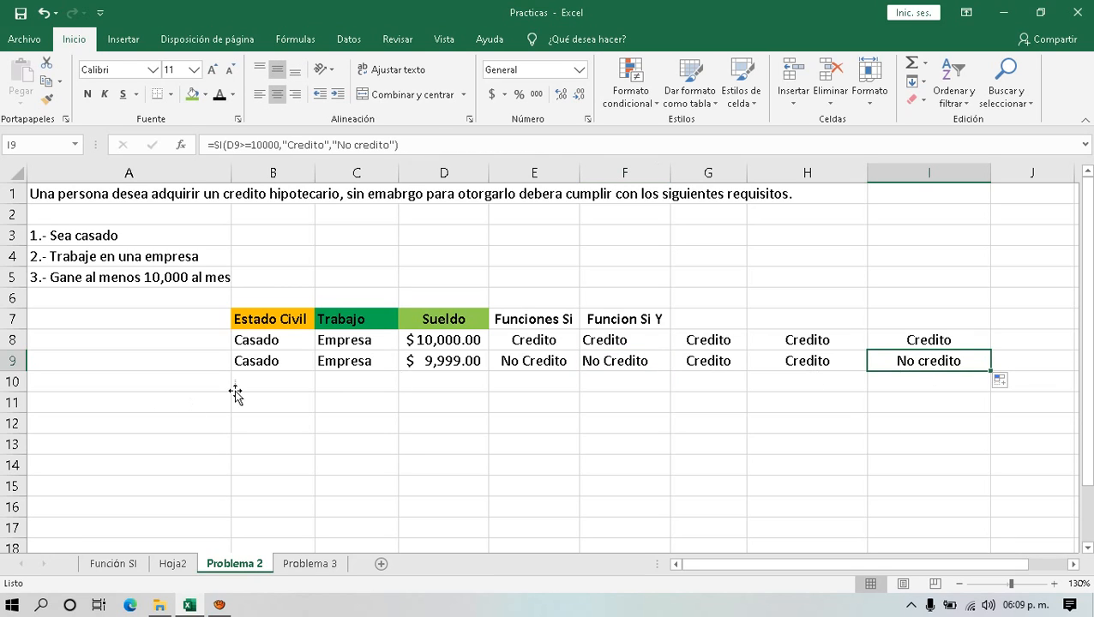
- Enter Casado as the marital status in B10 and move on to the job cell C10
left_click(318, 383)
left_click(290, 385)
type("Casado")
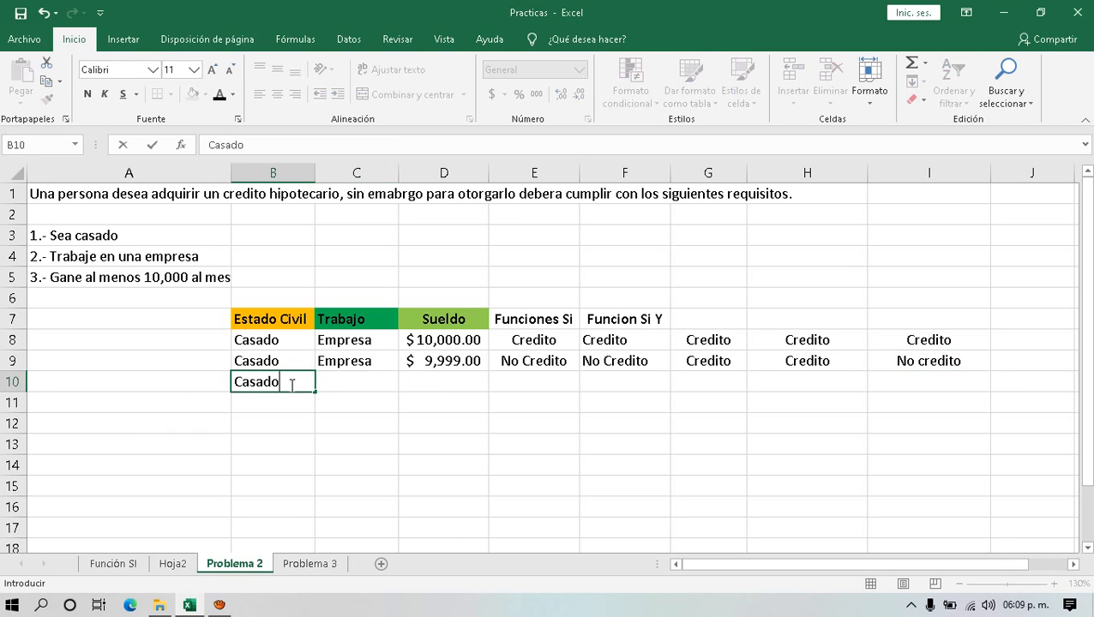
key("Return")
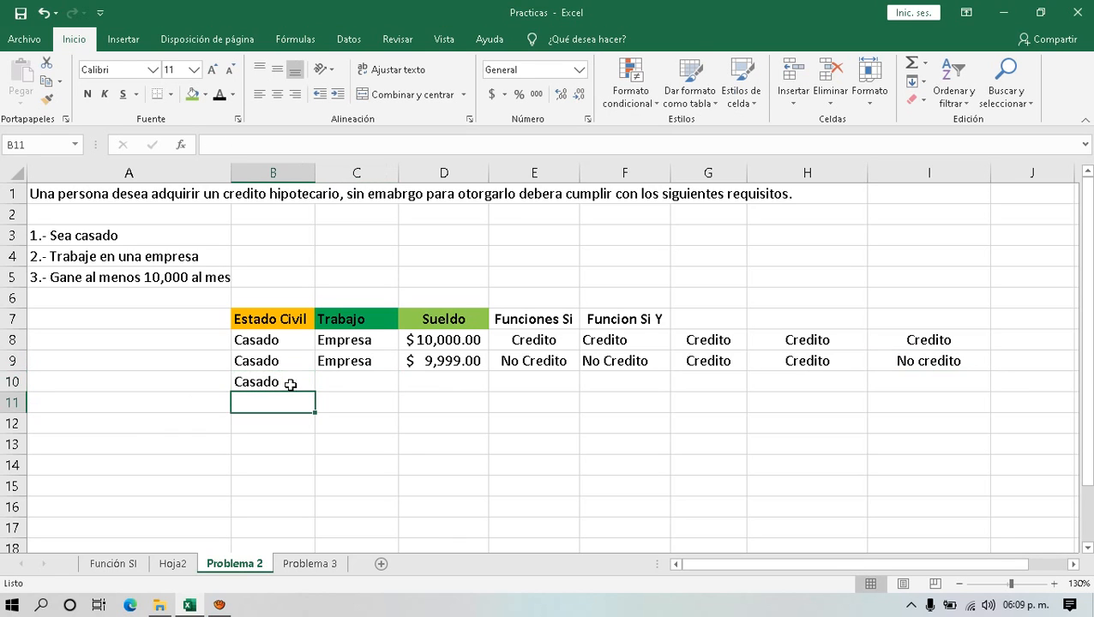
key("Up")
key("Right")
key("Up")
key("Down")
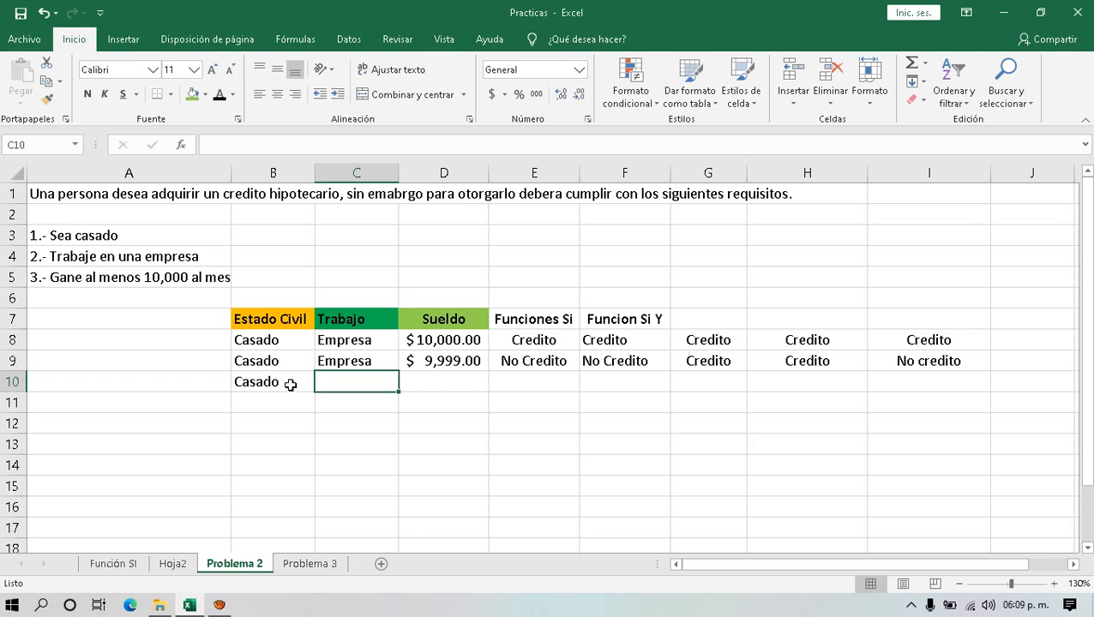
- Enter Negocio as the job in C10 and a salary of 1000000 in D10
type("Negocio")
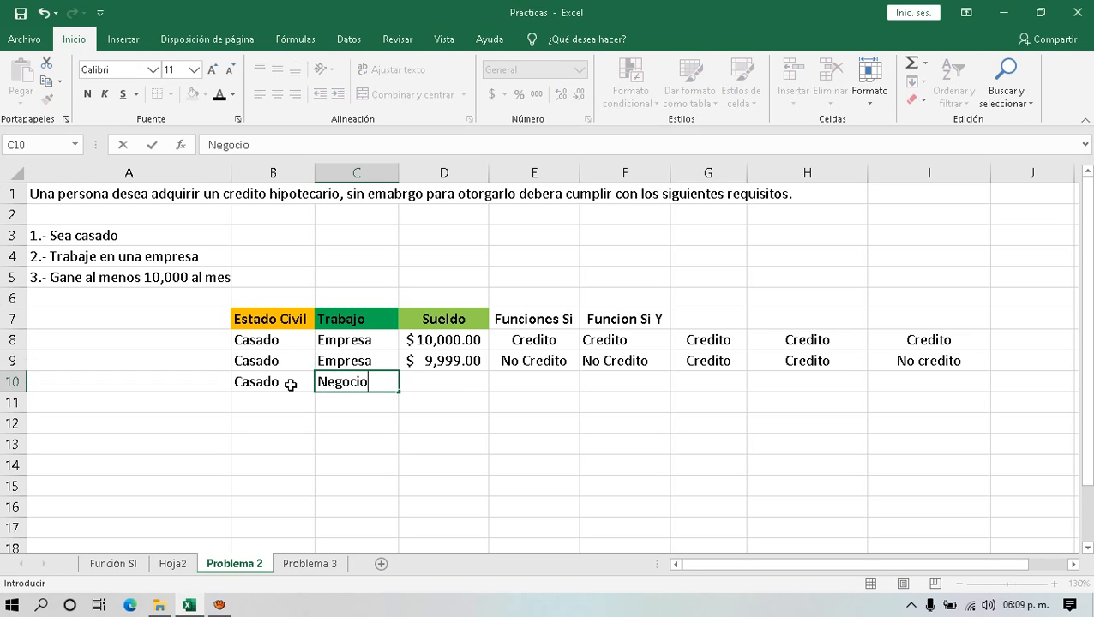
key("Return")
key("Up")
key("Right")
type("11")
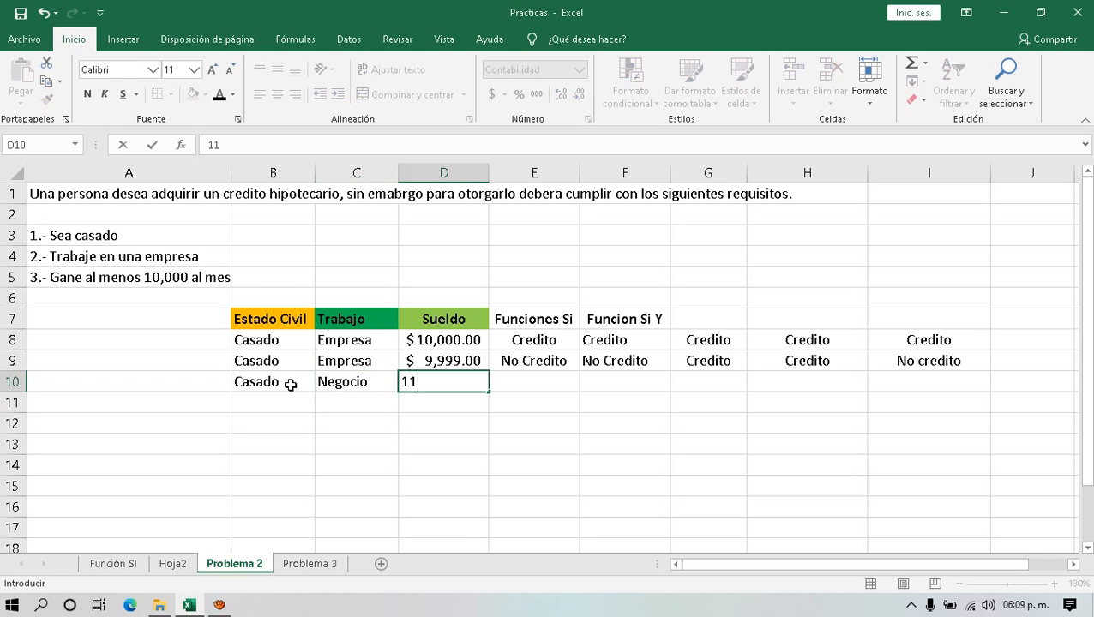
type("000000")
key("Return")
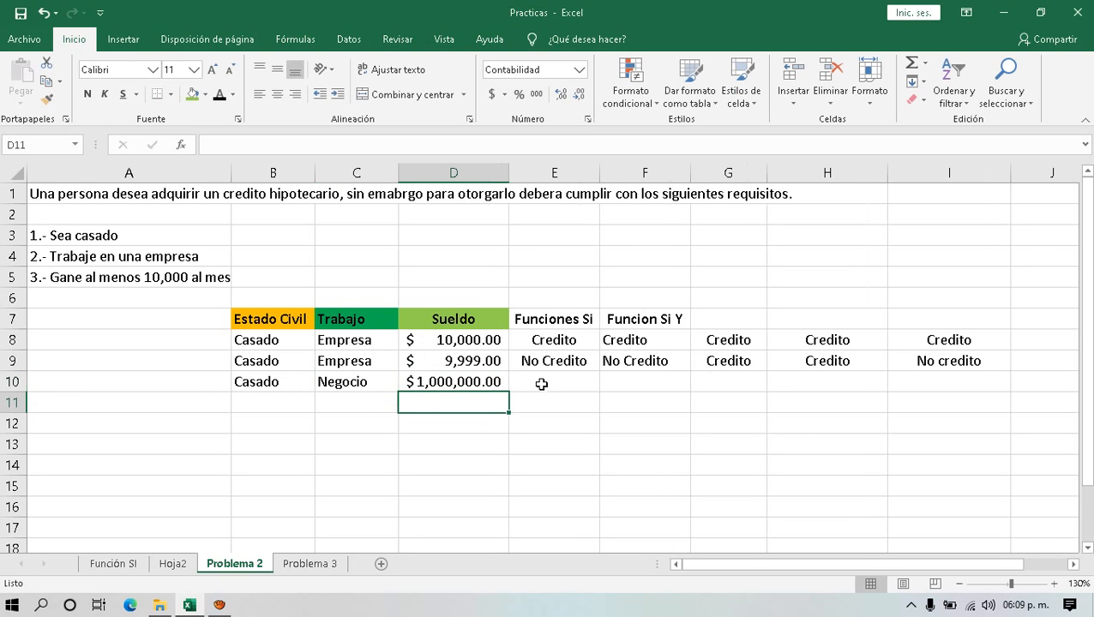
- Copy the formulas in E9:I9 down to row 10 and check them in G10, H10 and E10 against the job cell C10
left_click(597, 361)
left_click_drag(597, 361, 1009, 390)
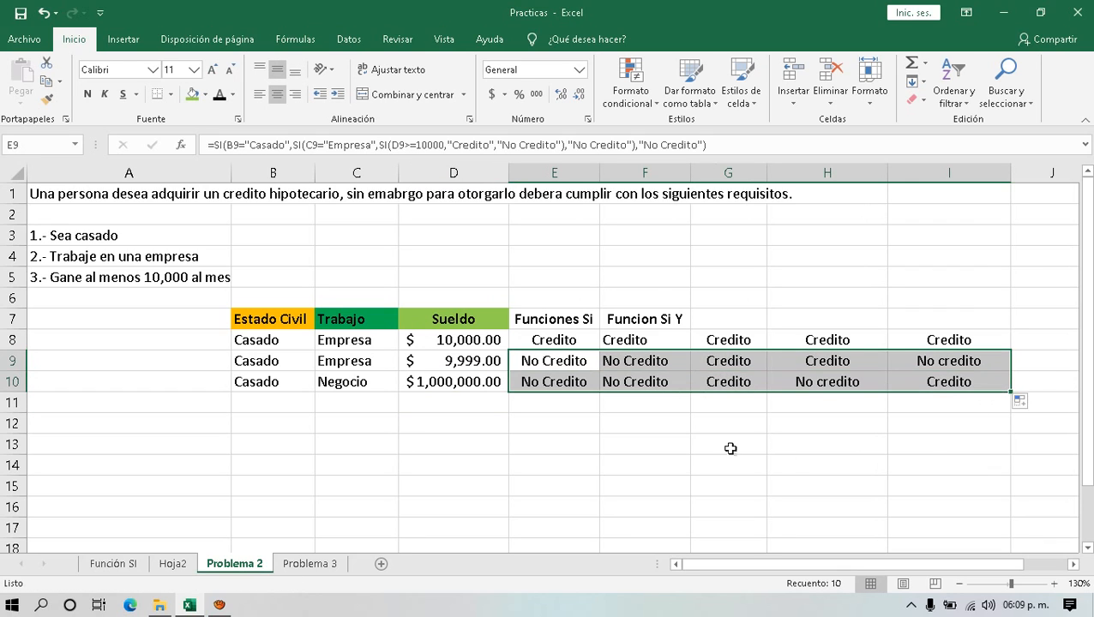
left_click(355, 385)
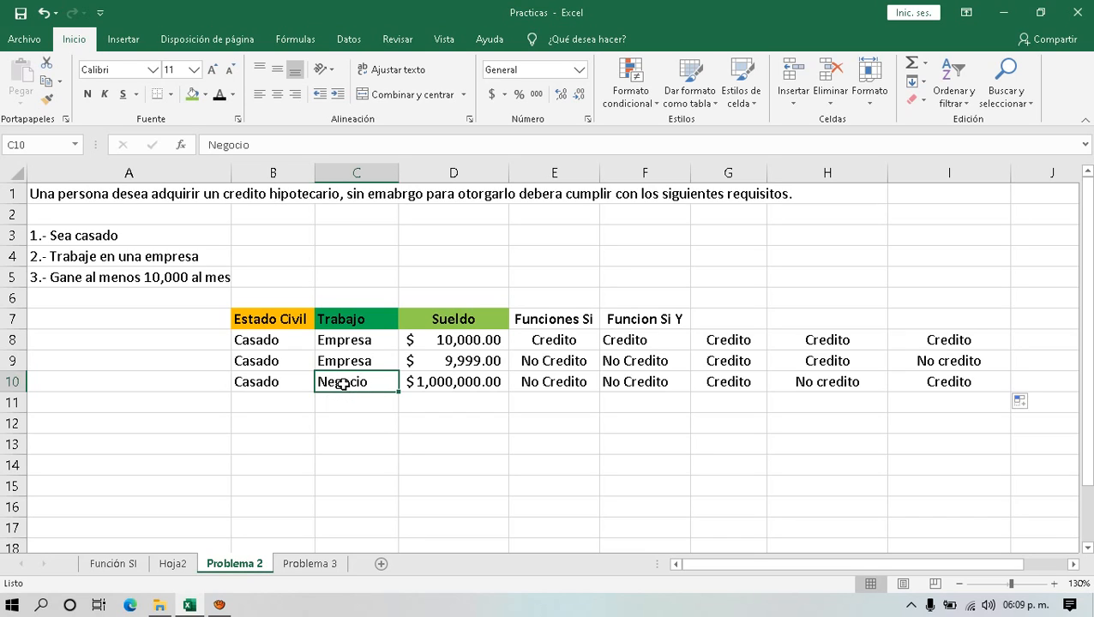
left_click(727, 386)
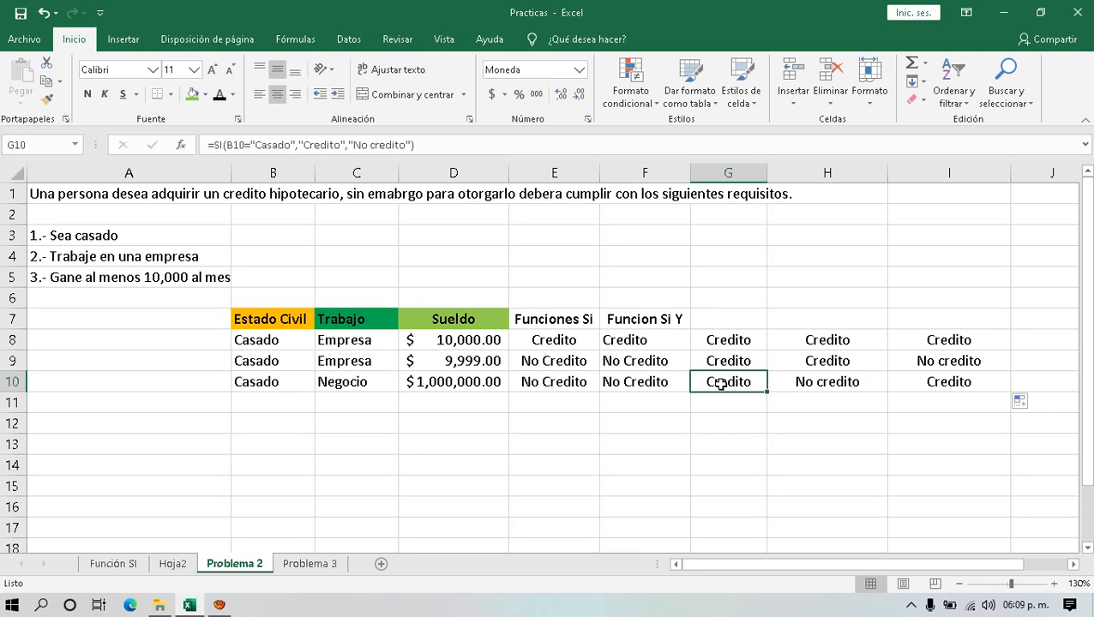
left_click_drag(815, 319, 823, 381)
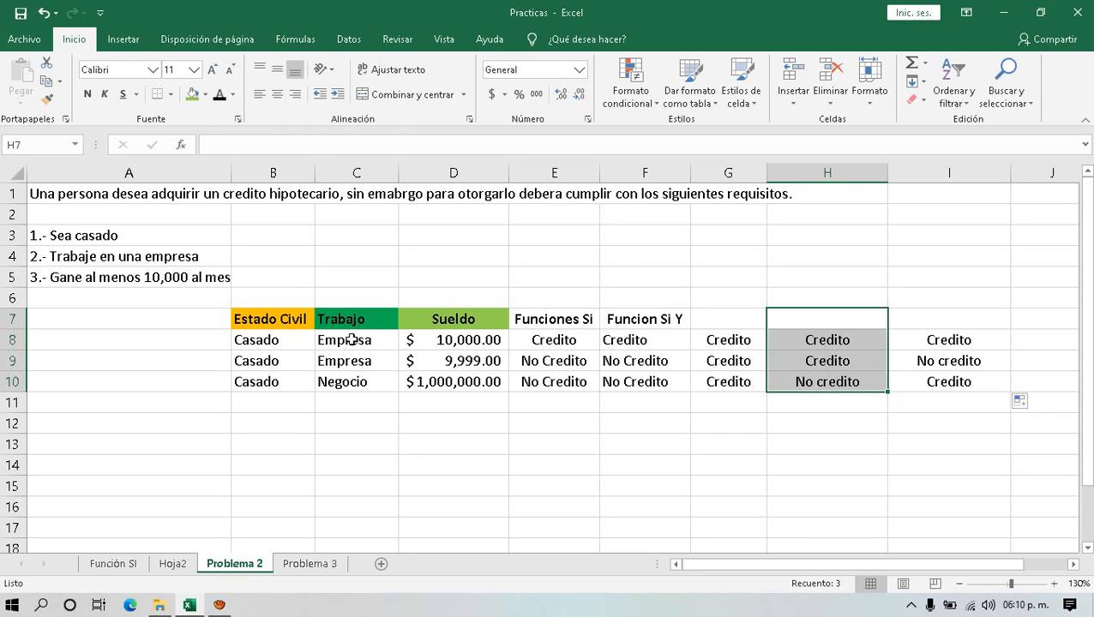
left_click(829, 383)
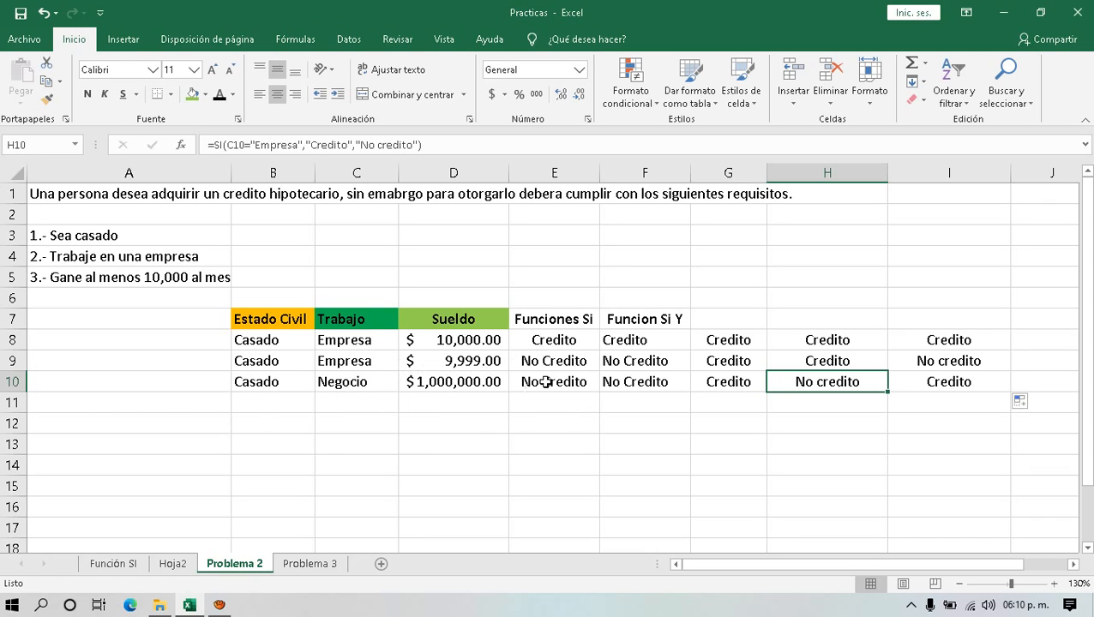
left_click(564, 347)
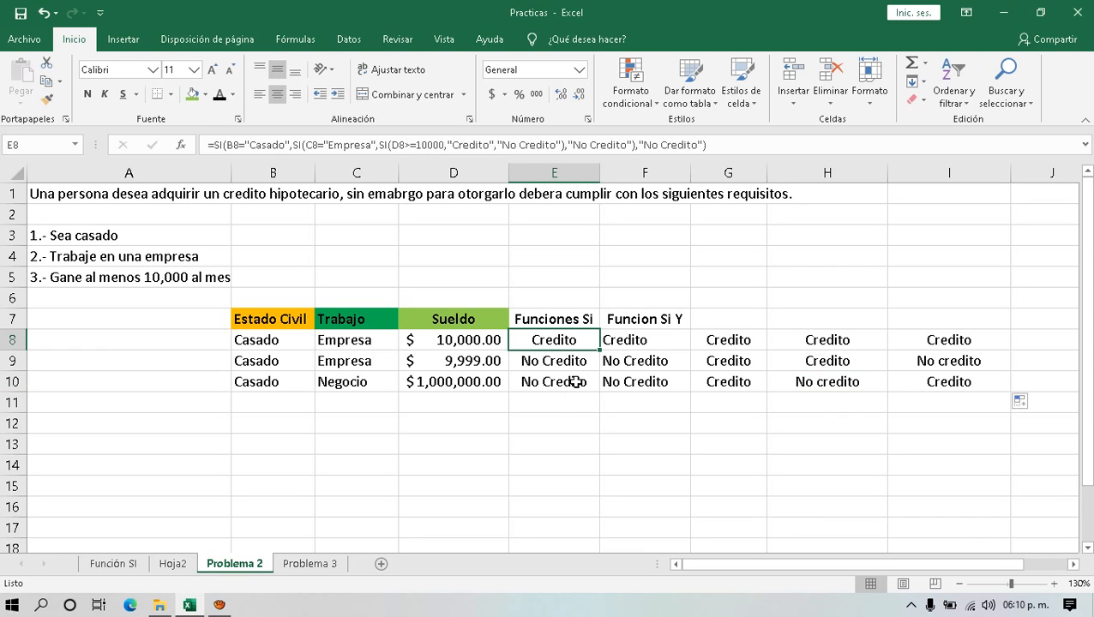
left_click(574, 381)
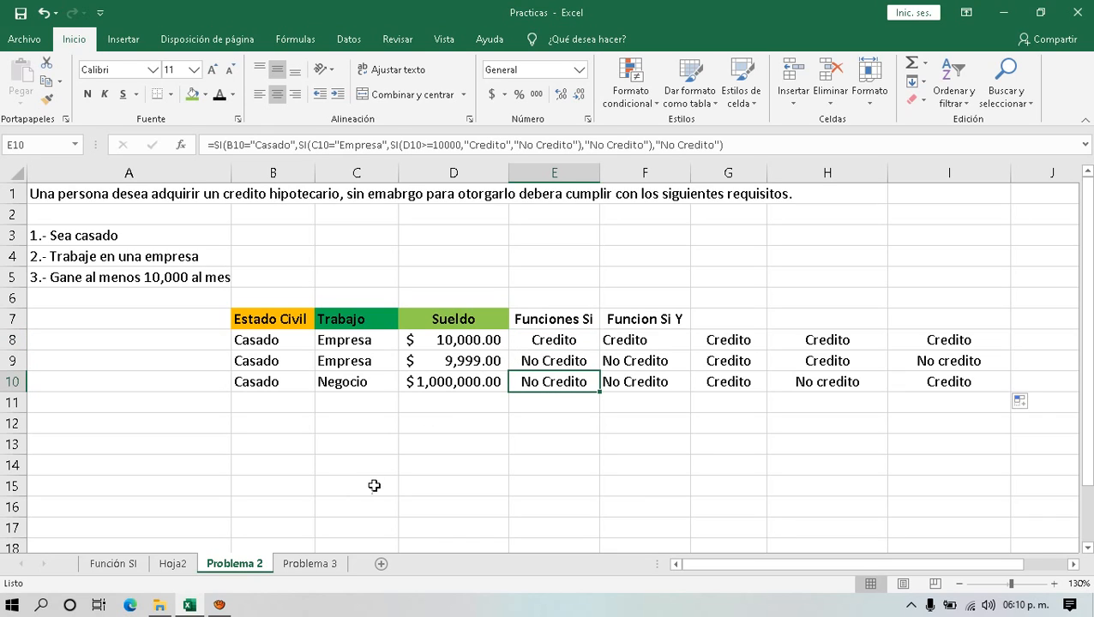
- Open the Problema 3 sheet and review the race requirements for Hombre and Mujer in B3:B11
left_click(313, 563)
left_click(378, 447)
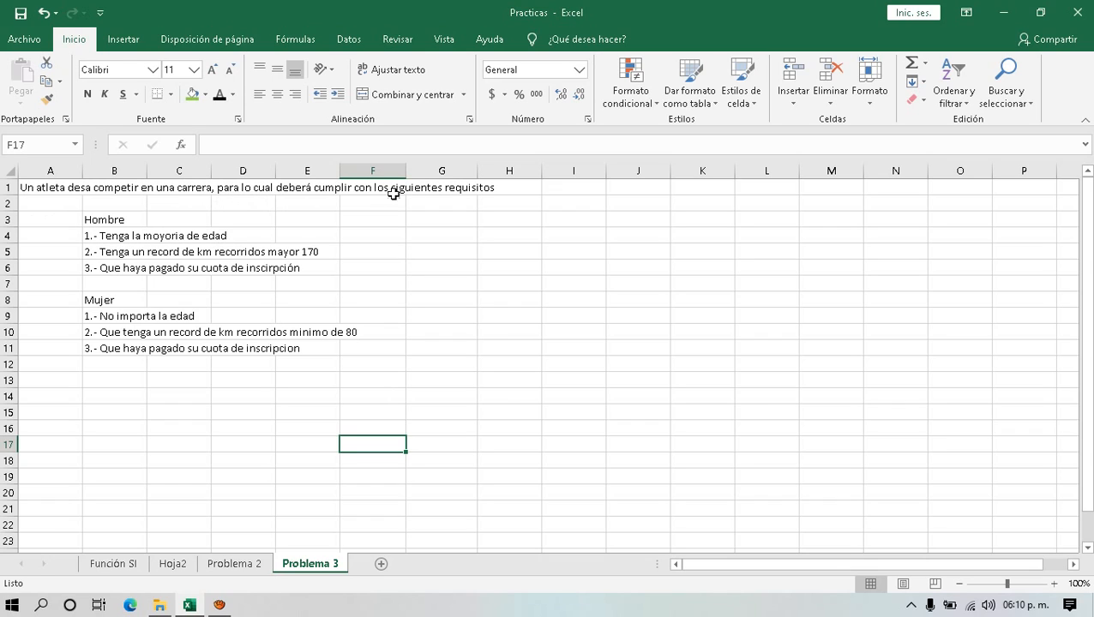
left_click(463, 188)
left_click_drag(38, 190, 454, 188)
left_click(111, 219)
left_click_drag(111, 219, 333, 348)
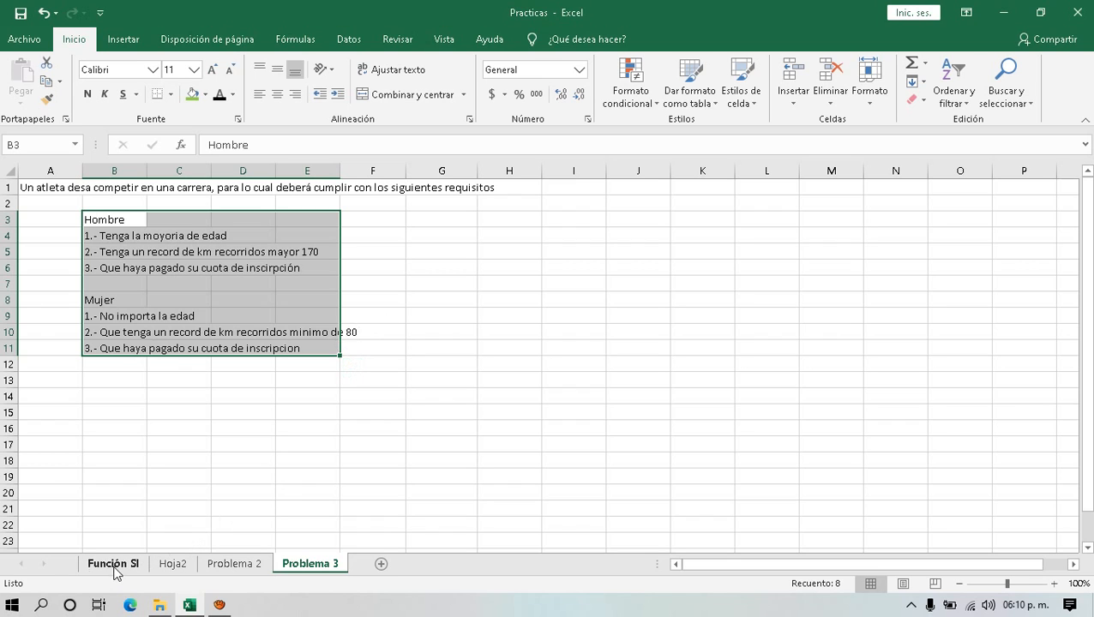
- Return to the Problema 2 sheet and compare the results in G8:I10 with the Funcion Si Y and Funciones Si columns
left_click(172, 568)
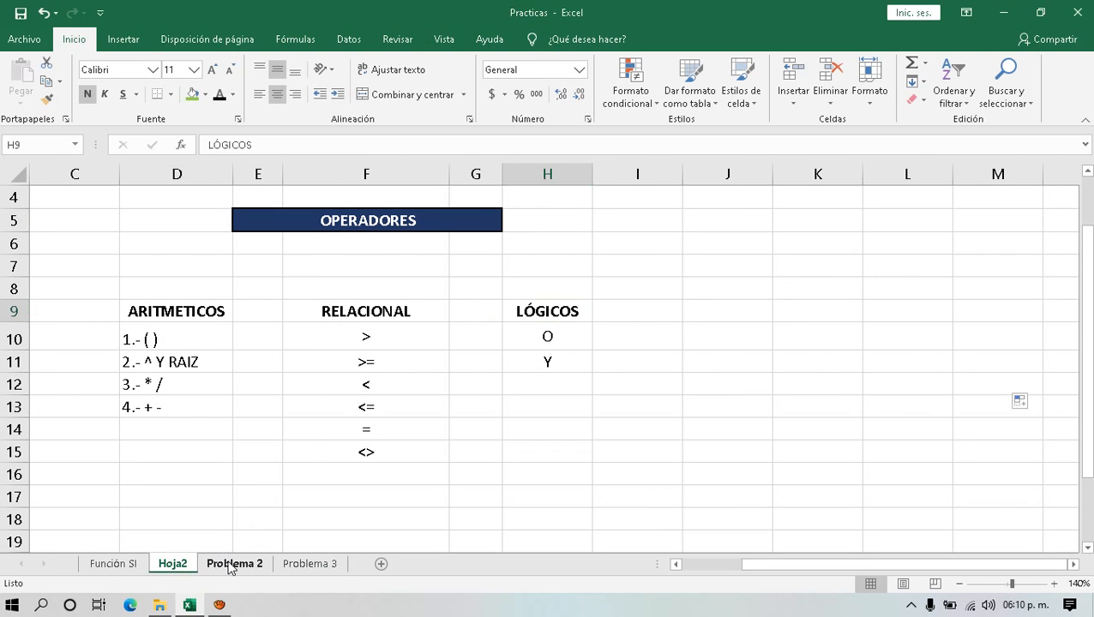
left_click(230, 566)
left_click_drag(708, 339, 937, 385)
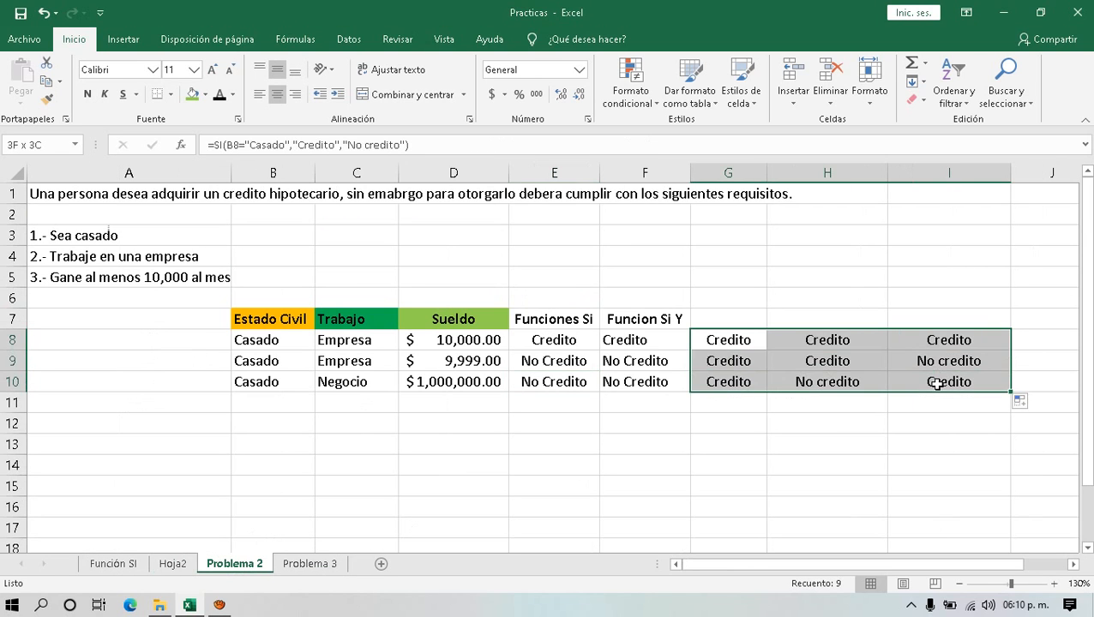
left_click_drag(639, 321, 638, 379)
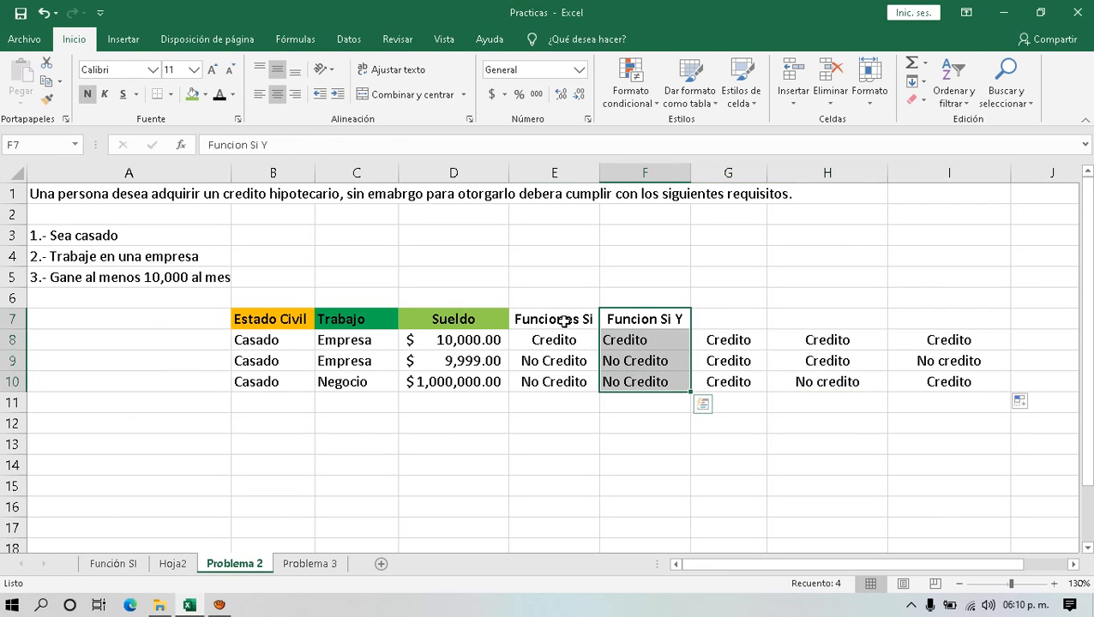
left_click_drag(557, 319, 561, 385)
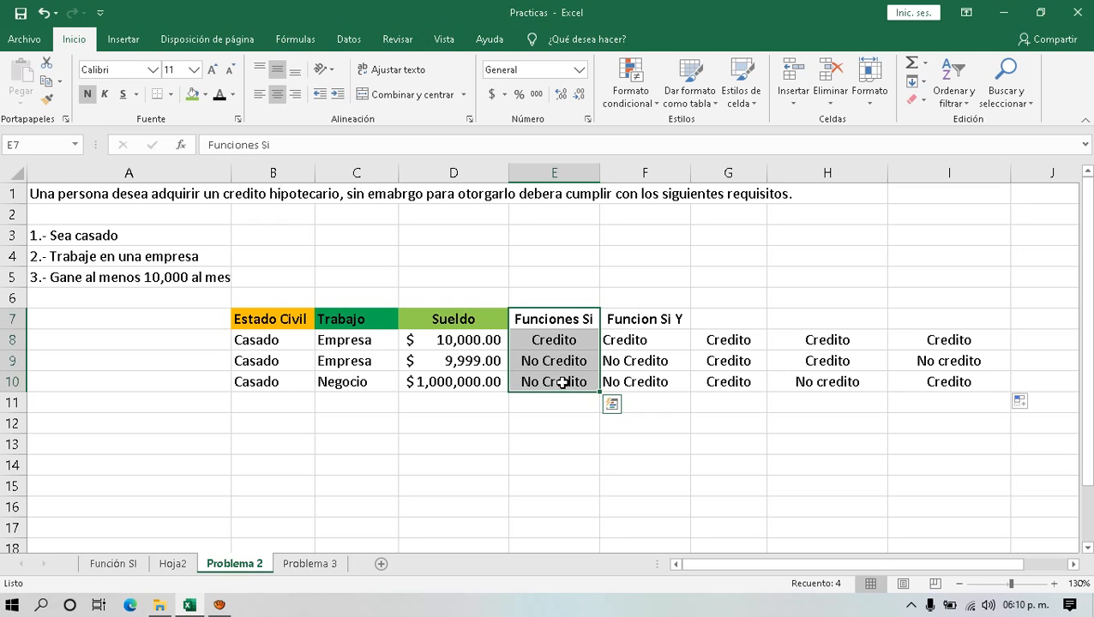
- Enter the bold, centred heading Genero in C13 of the Problema 3 sheet, below the race requirements
left_click(309, 563)
left_click(279, 382)
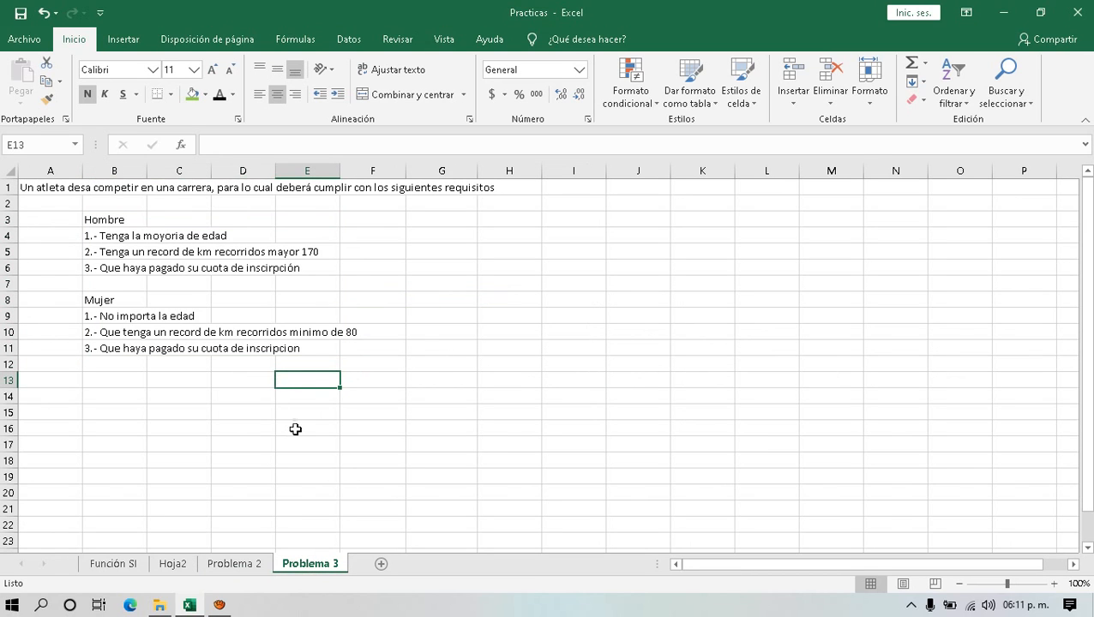
scroll(293, 425, "down", 1)
left_click(161, 333)
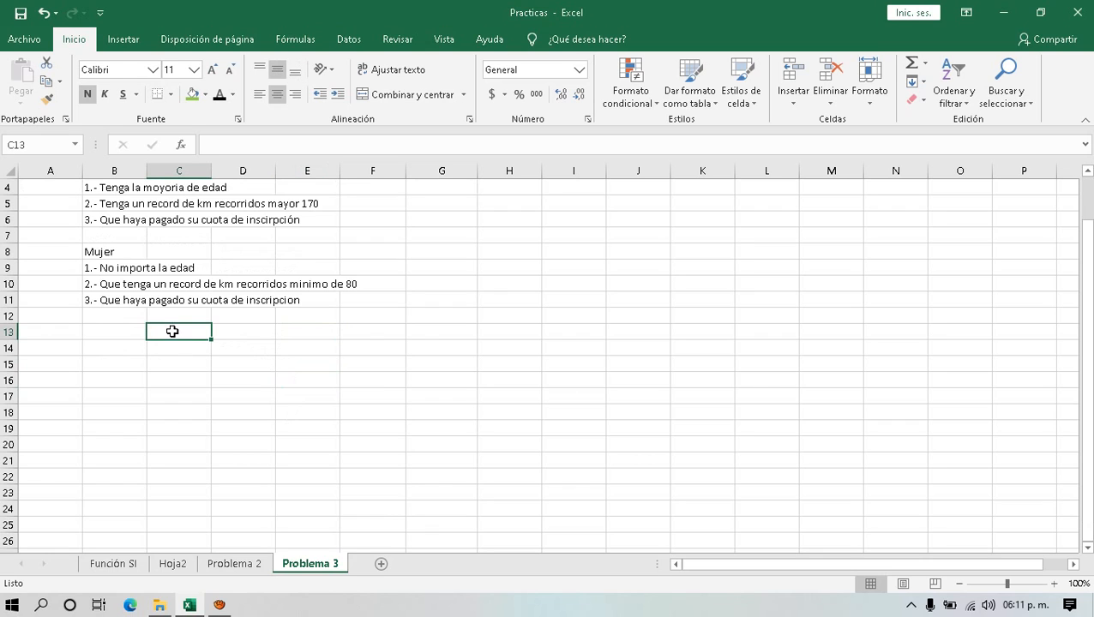
scroll(219, 372, "up", 1)
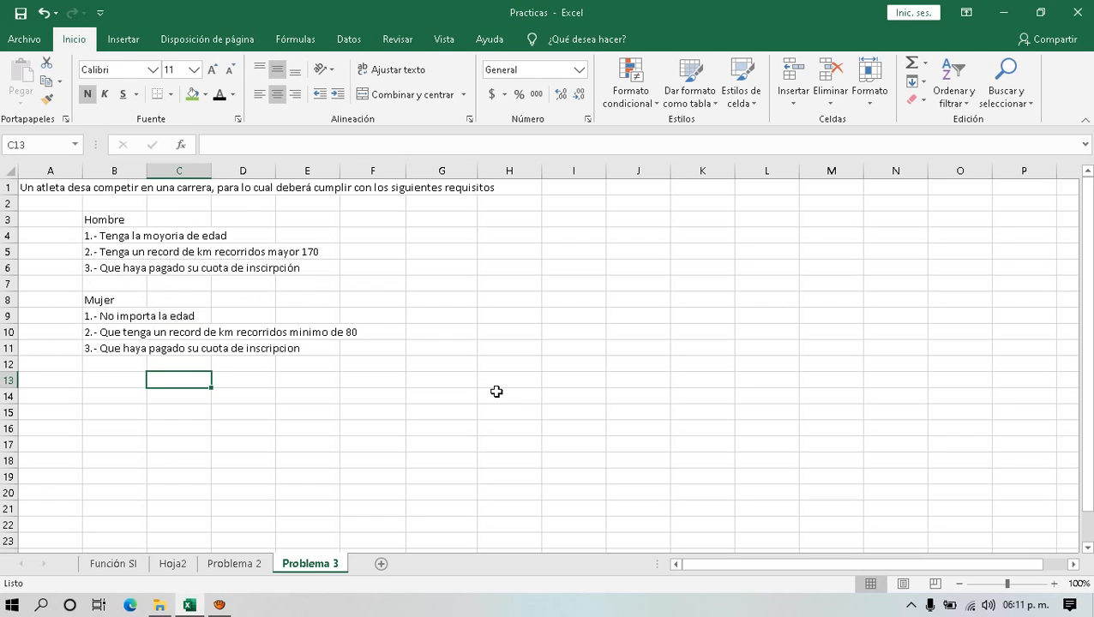
type("Genero")
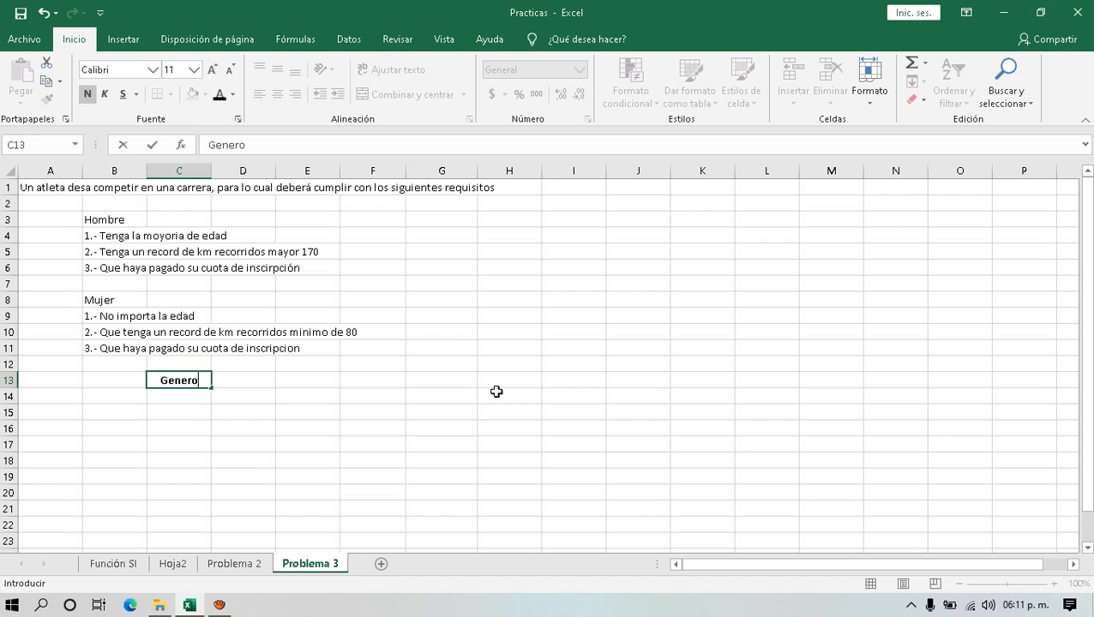
key("Return")
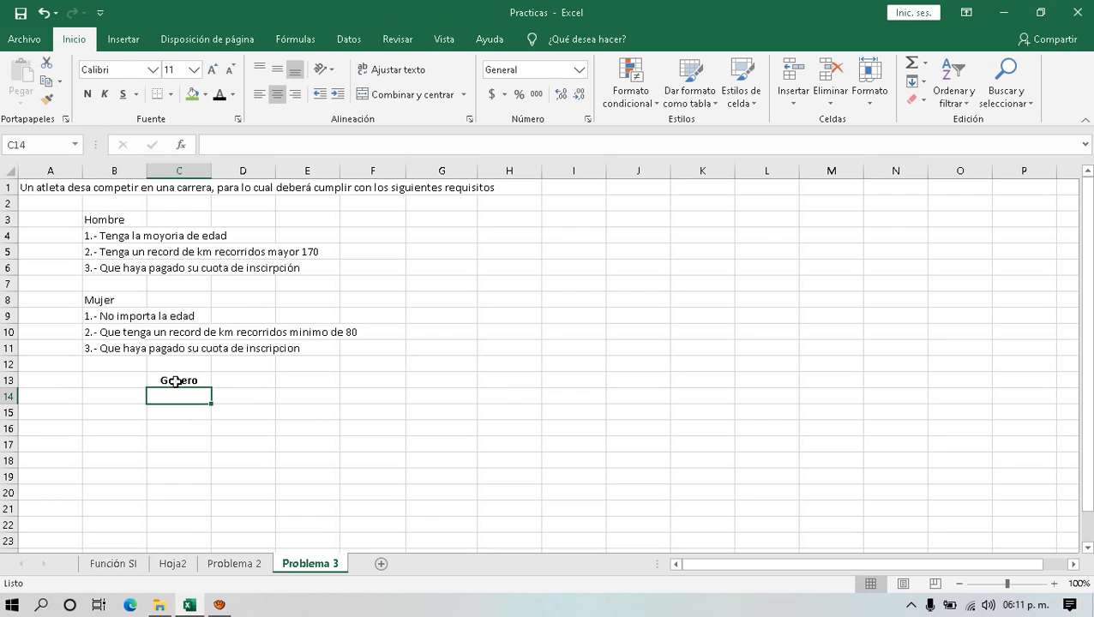
- Check the Hombre and Mujer groups in B3 and B8, and enter the bold, centred heading Edad in D13
left_click(229, 382)
left_click_drag(86, 220, 81, 295)
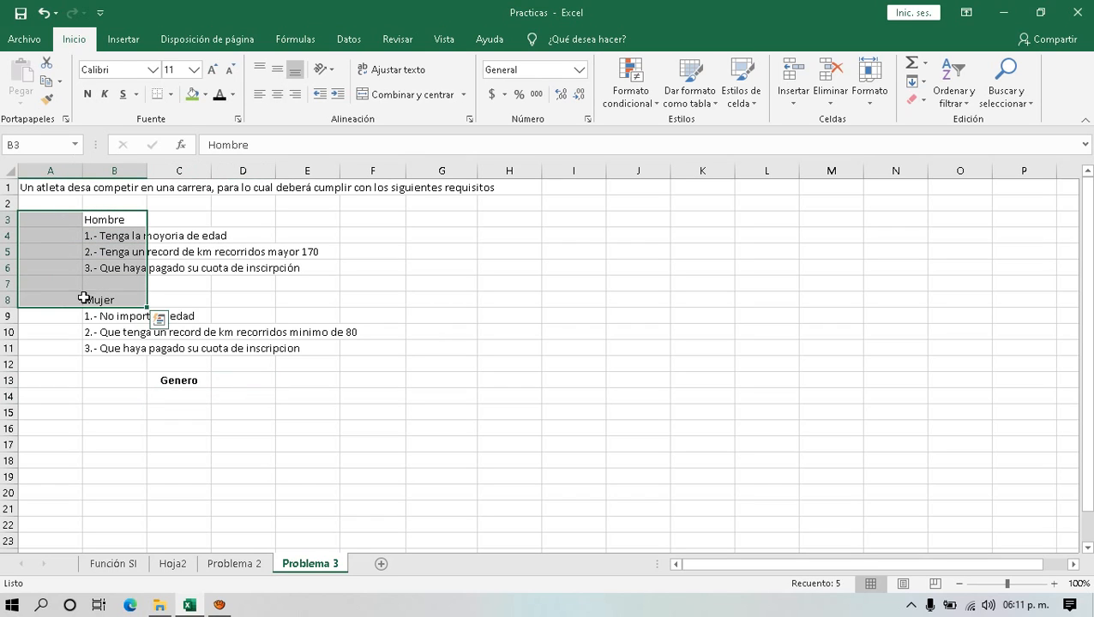
left_click(103, 297)
left_click(109, 219)
left_click(107, 298)
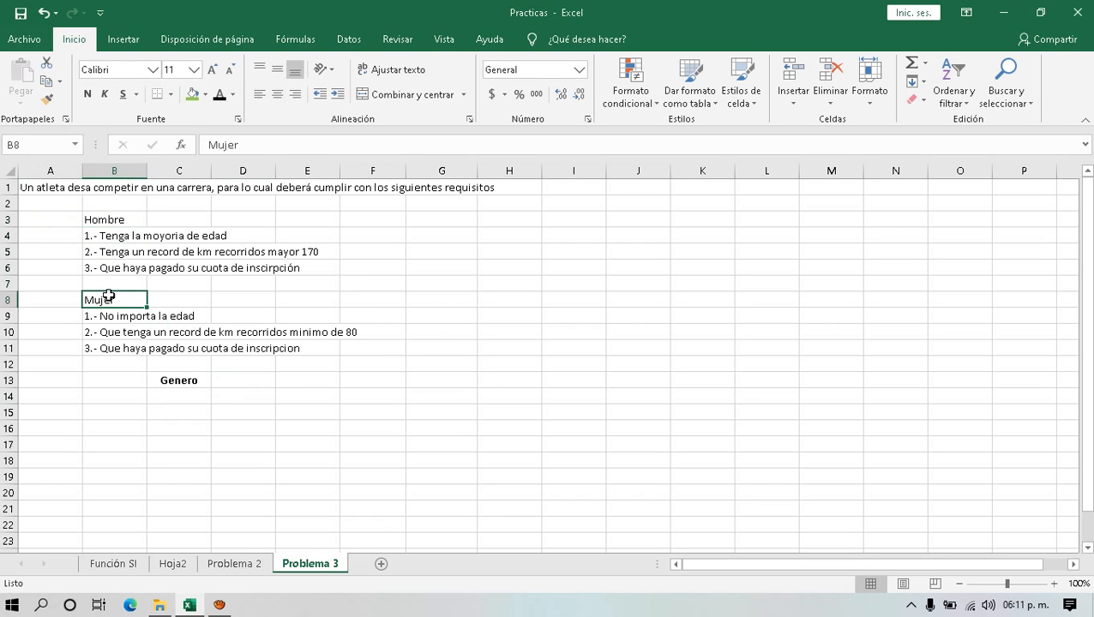
left_click(237, 381)
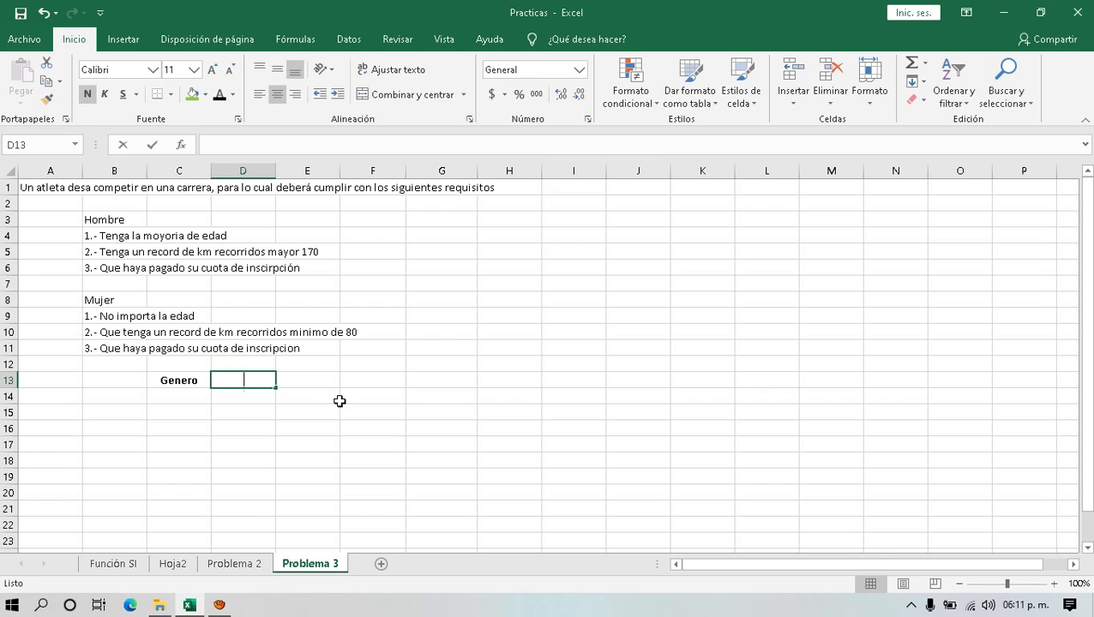
type("Edad")
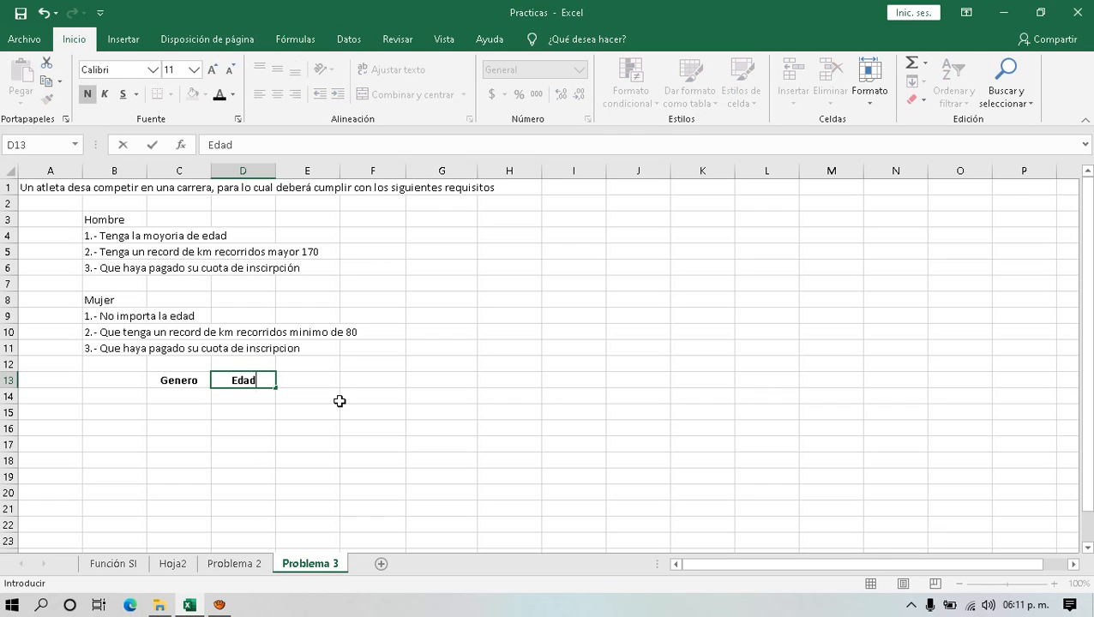
key("Return")
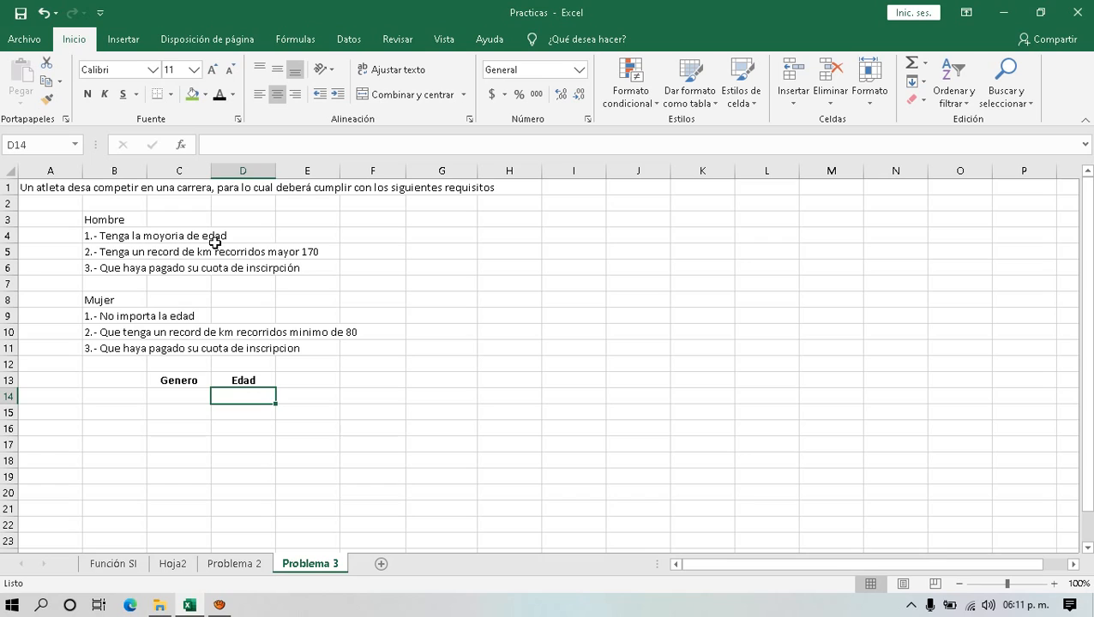
- Add the bold headings Record in E13 and Inscripción in F13
left_click(312, 381)
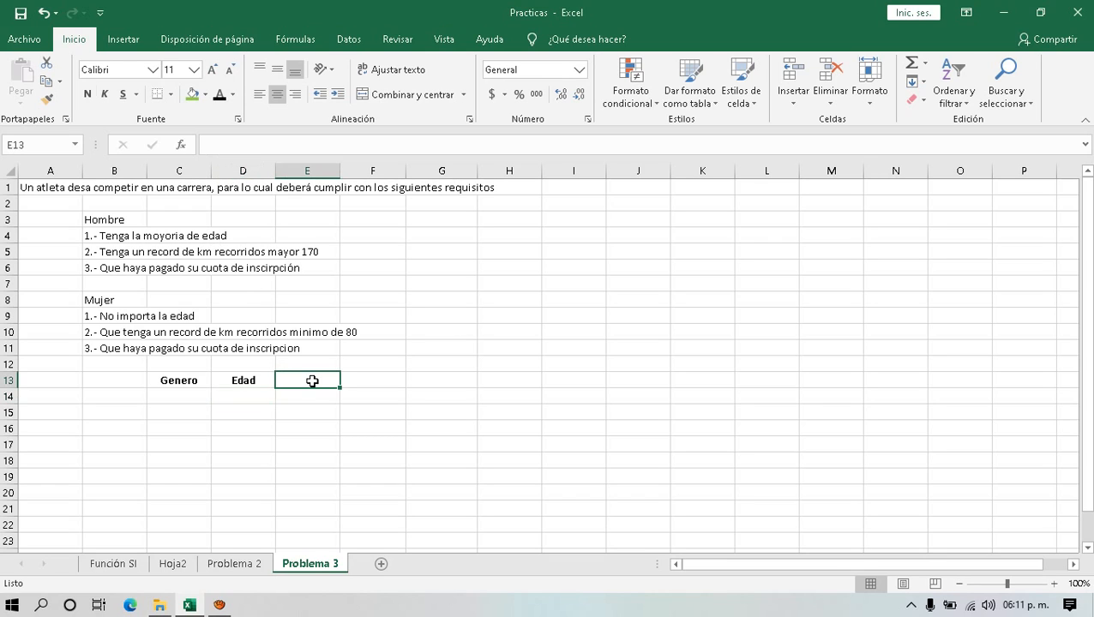
key("ctrl+n")
type("Record")
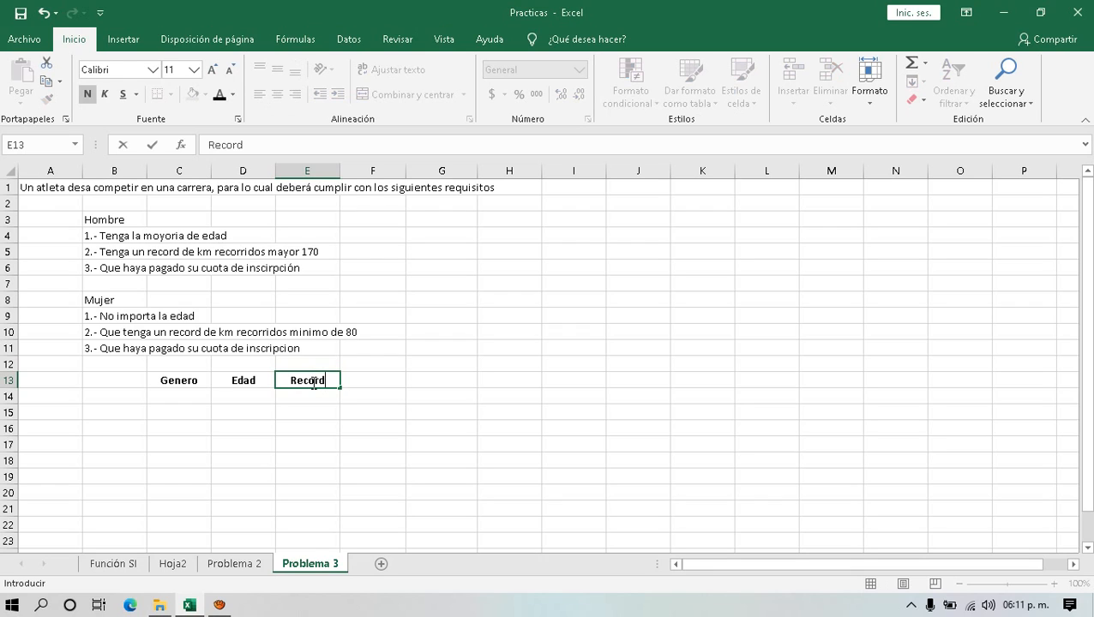
key("Return")
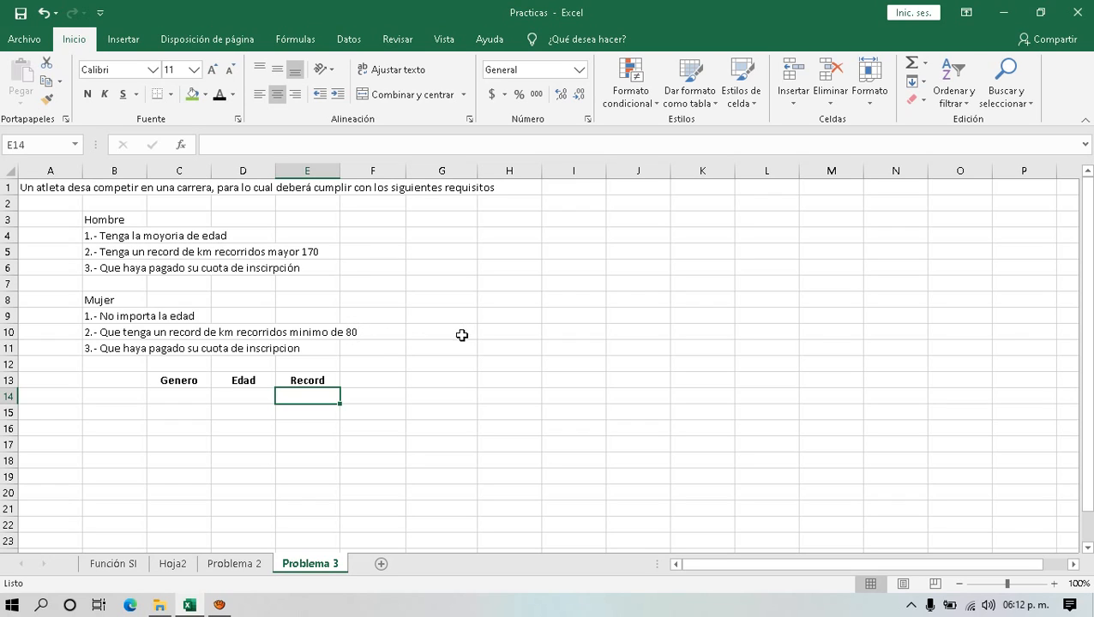
left_click(367, 379)
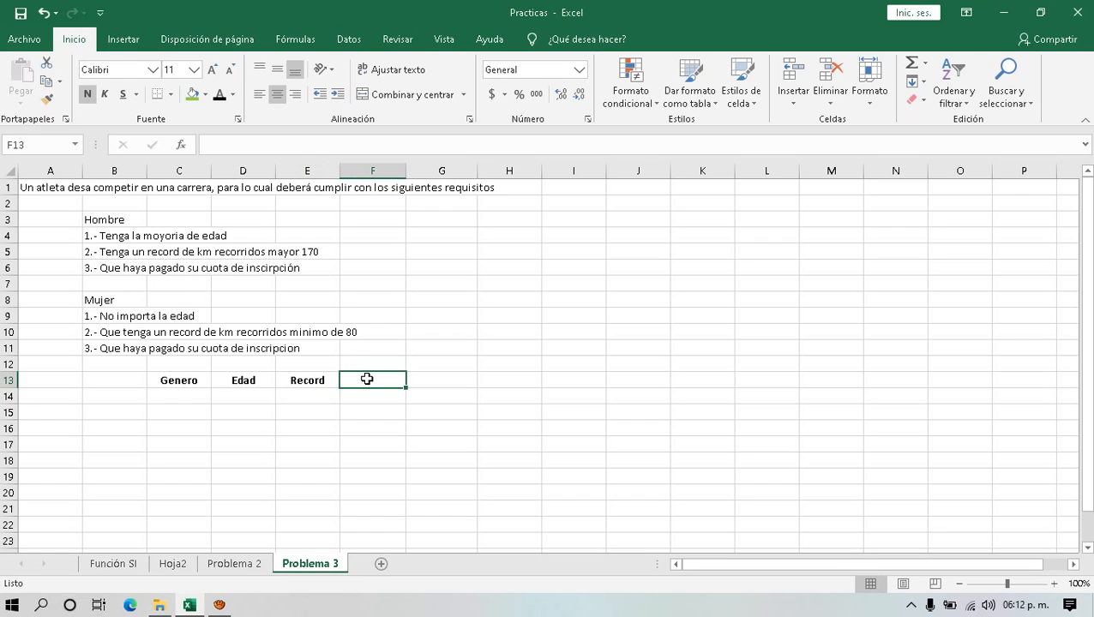
type("In")
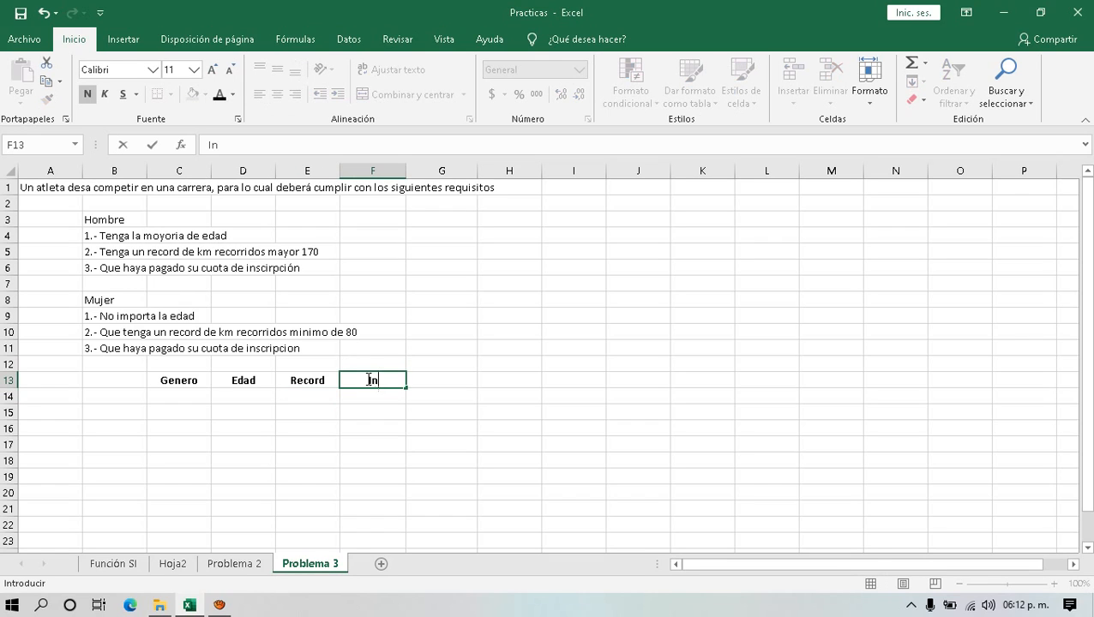
type("scripción")
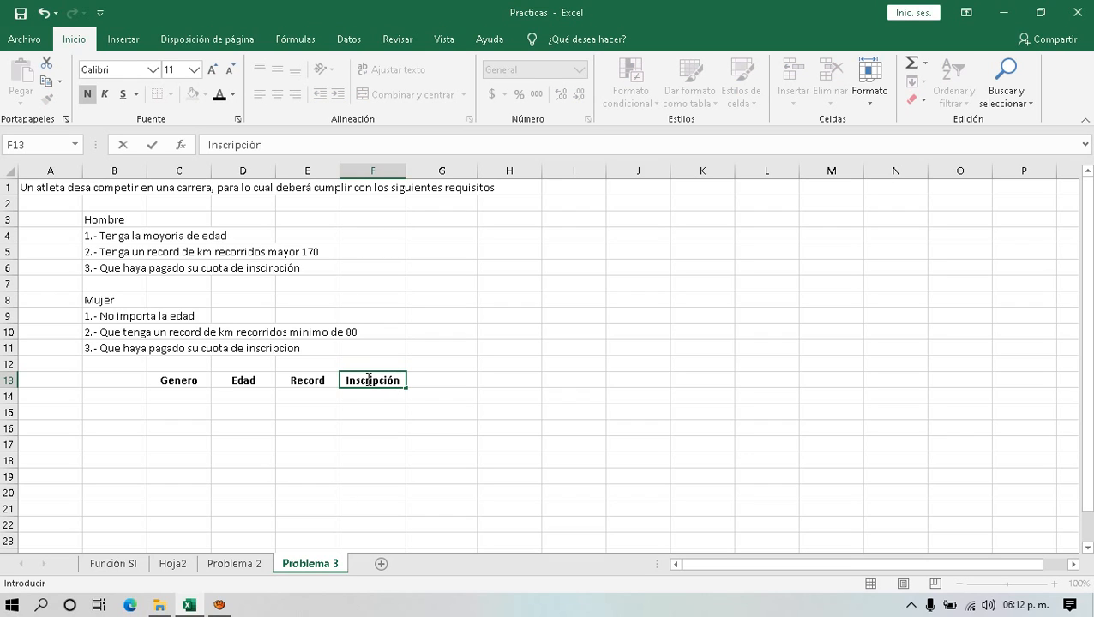
key("Return")
- Enter the heading Status in G13 to complete the header row
left_click(442, 381)
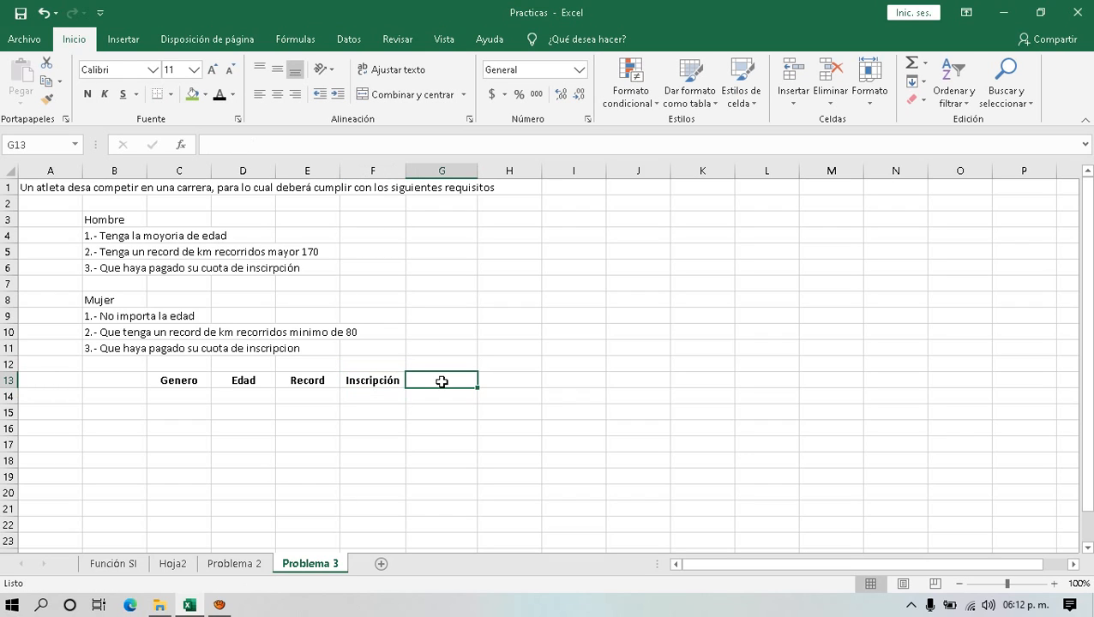
type("St")
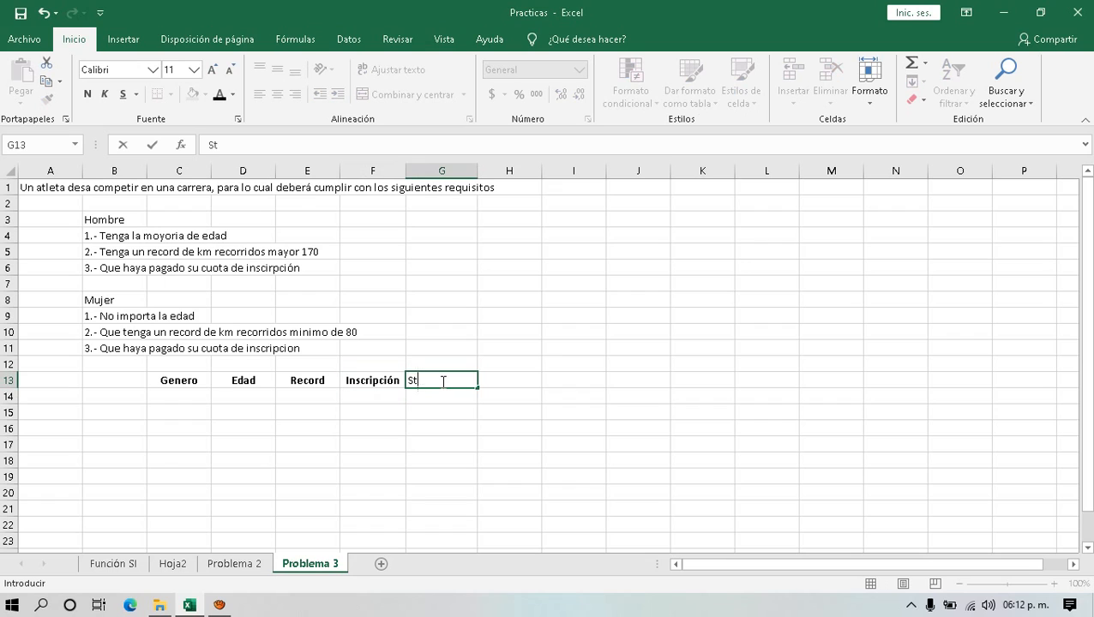
type("utus")
key("Return")
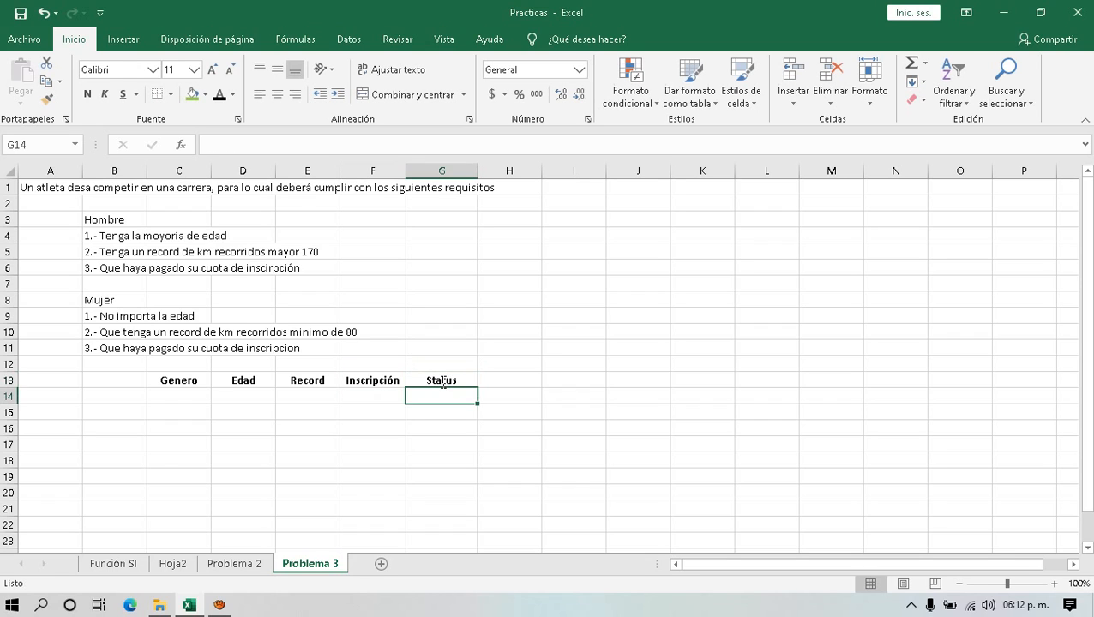
- Check the Hombre requirements in B3:B6 and enter Hombre in C14, under the Genero heading
left_click(442, 381)
scroll(463, 429, "down", 1)
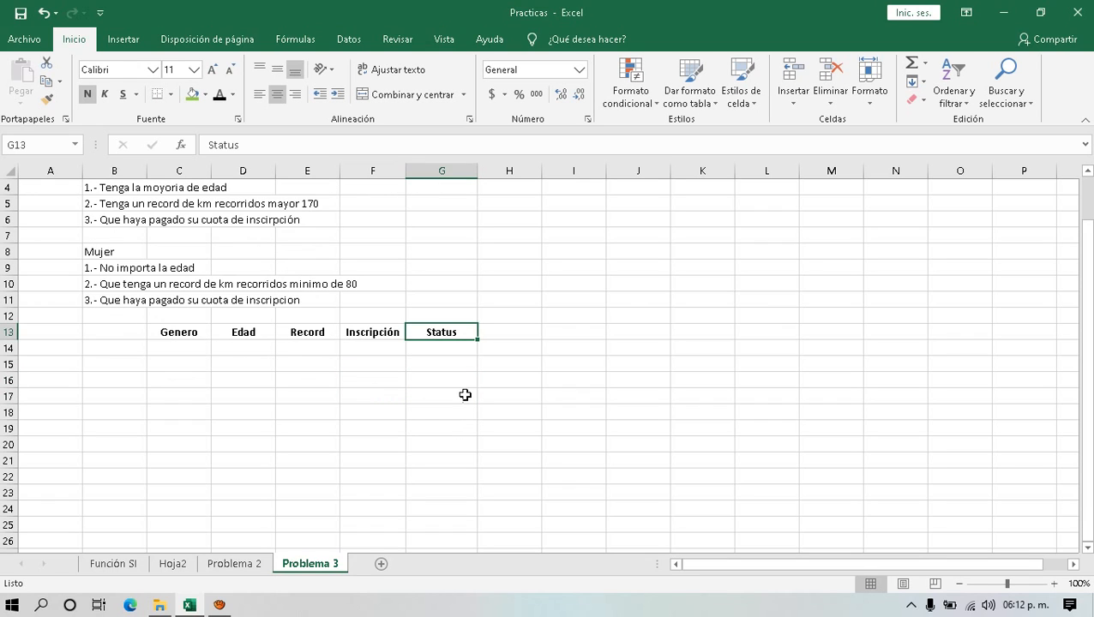
left_click(188, 350)
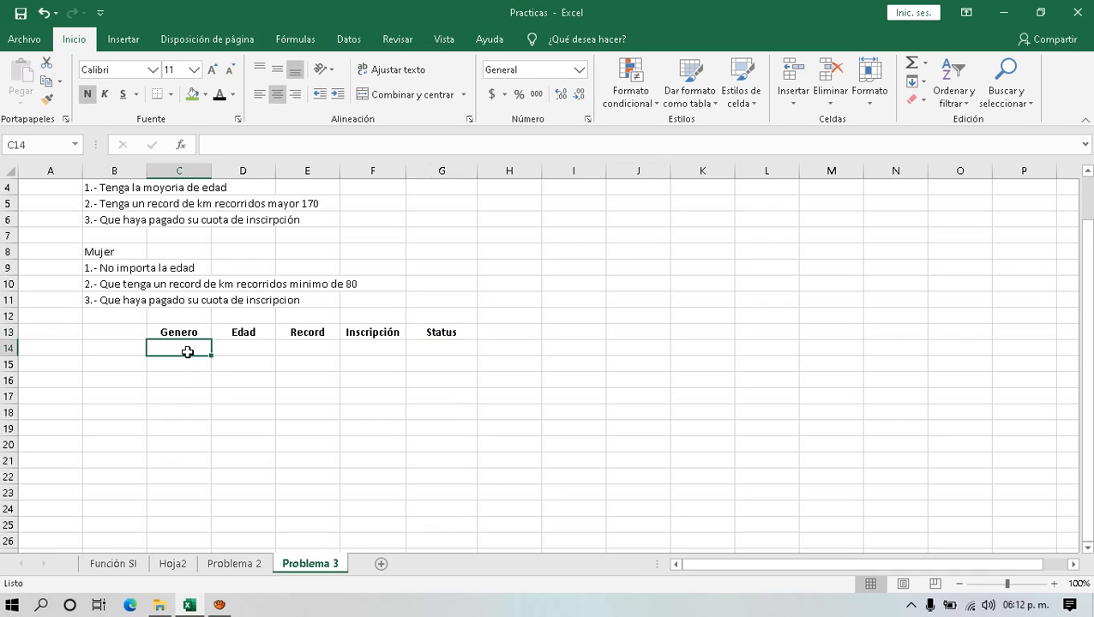
scroll(183, 294, "up", 1)
left_click_drag(98, 225, 100, 270)
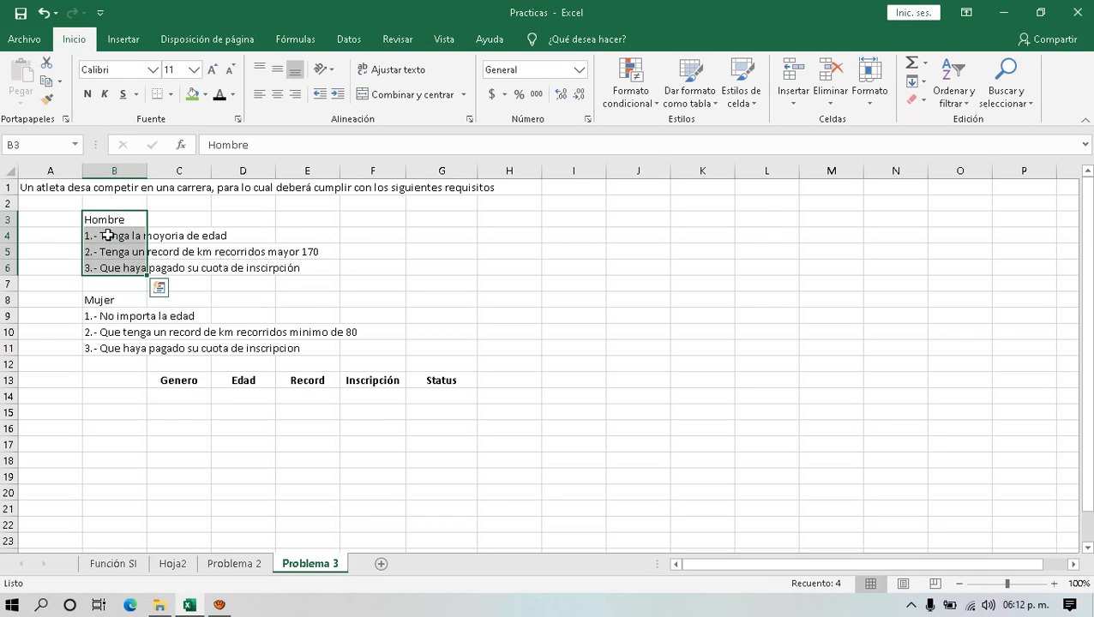
left_click(176, 394)
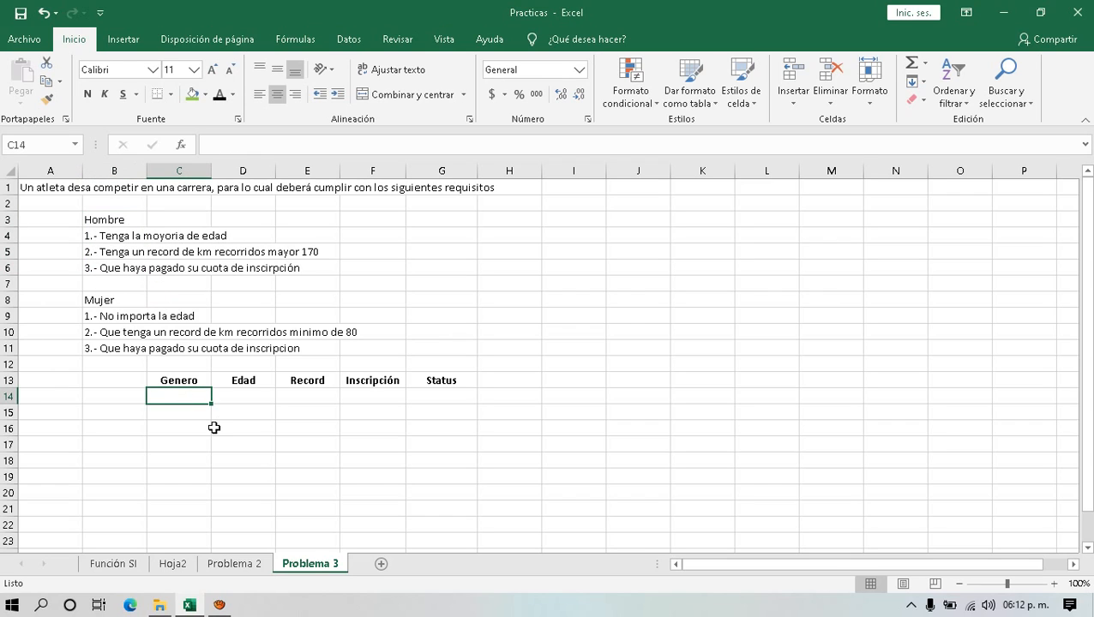
type("Hombre")
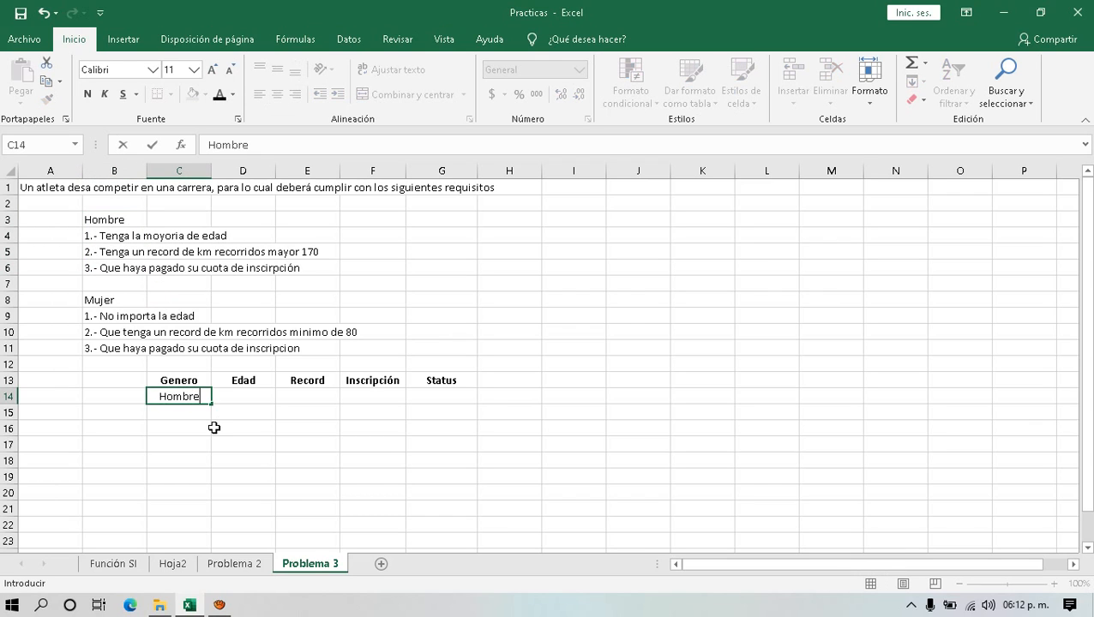
key("Return")
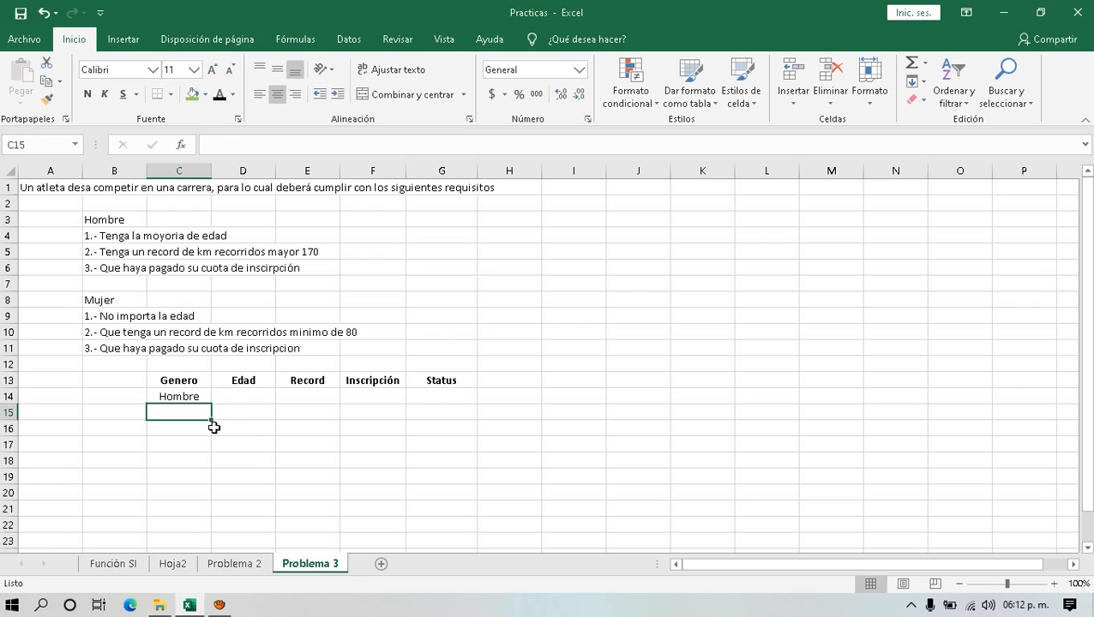
- Review the nested SI formulas in E8 and E9 of the Problema 2 sheet, and return to the Problema 3 sheet
left_click(196, 396)
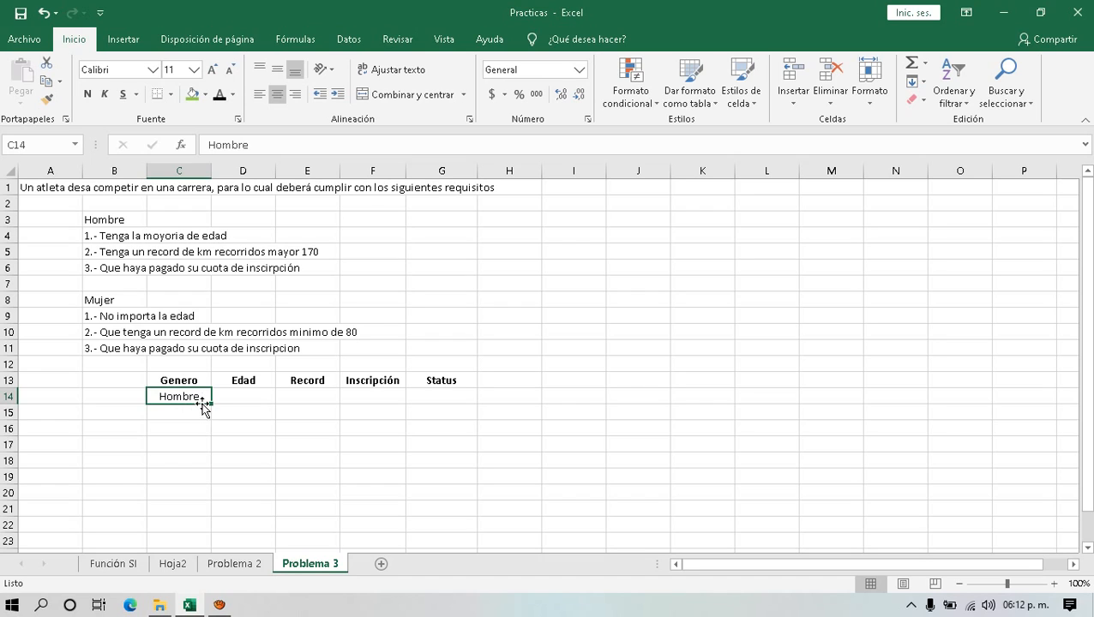
left_click(257, 396)
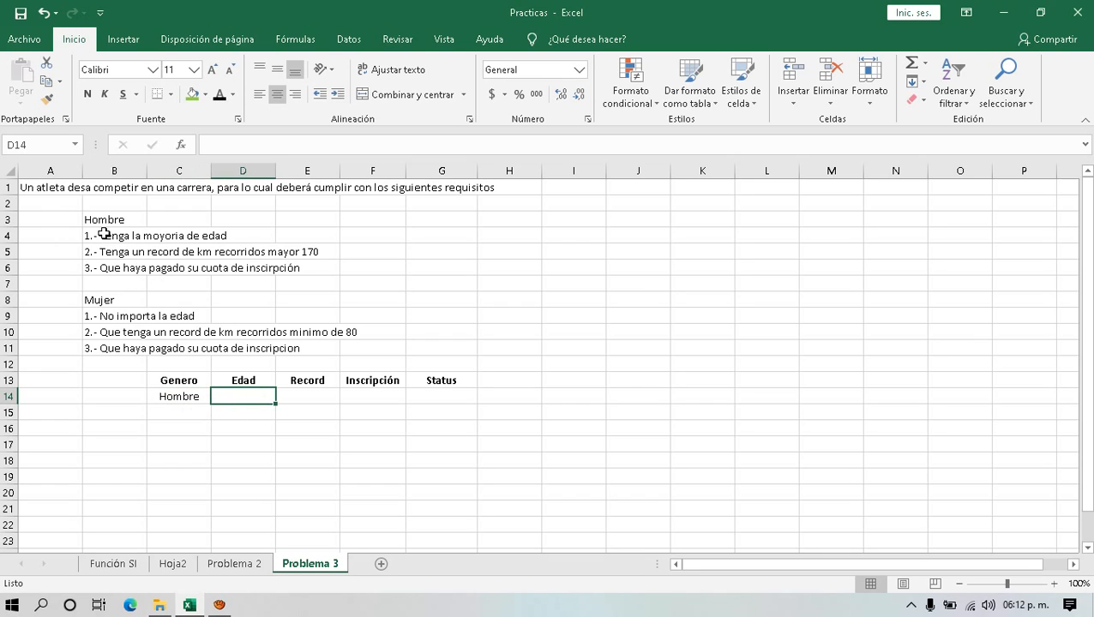
left_click_drag(173, 395, 408, 397)
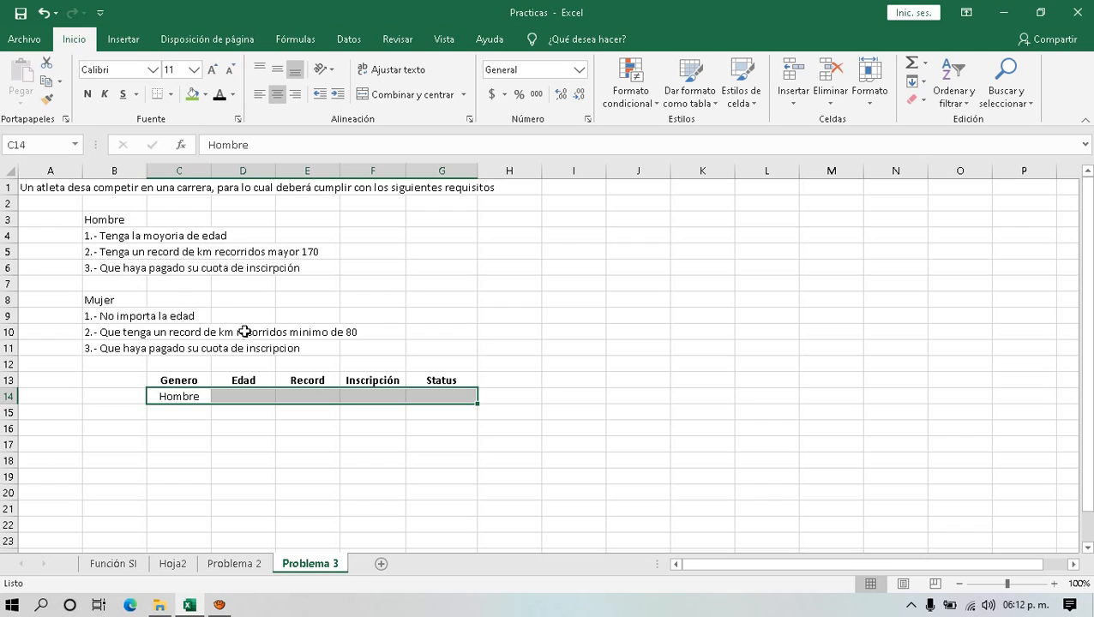
left_click(436, 399)
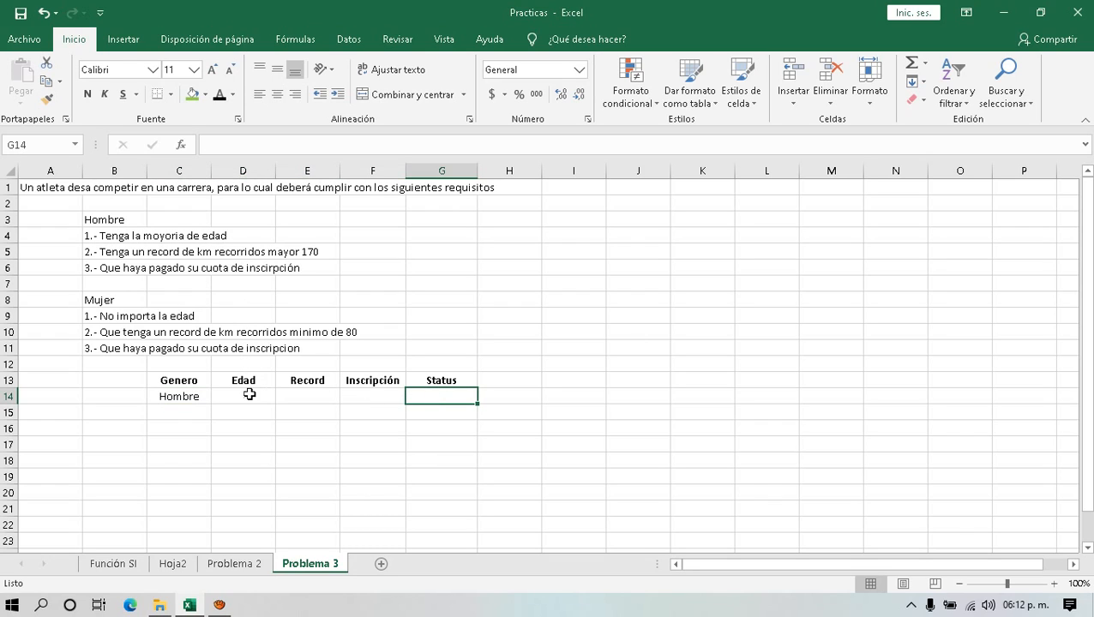
left_click(236, 566)
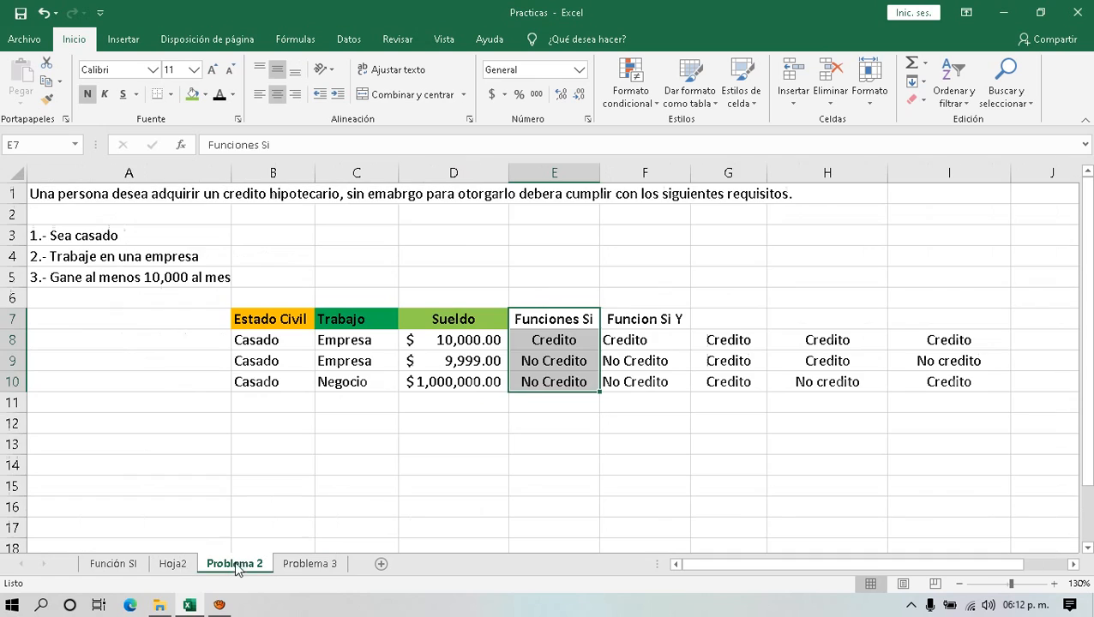
left_click(531, 340)
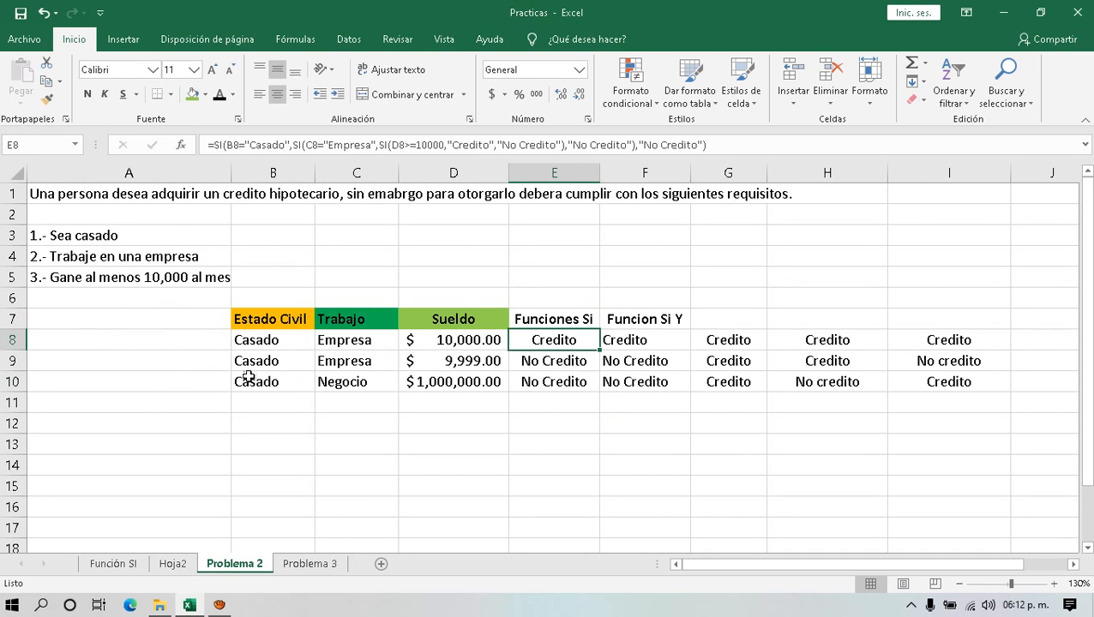
left_click(557, 364)
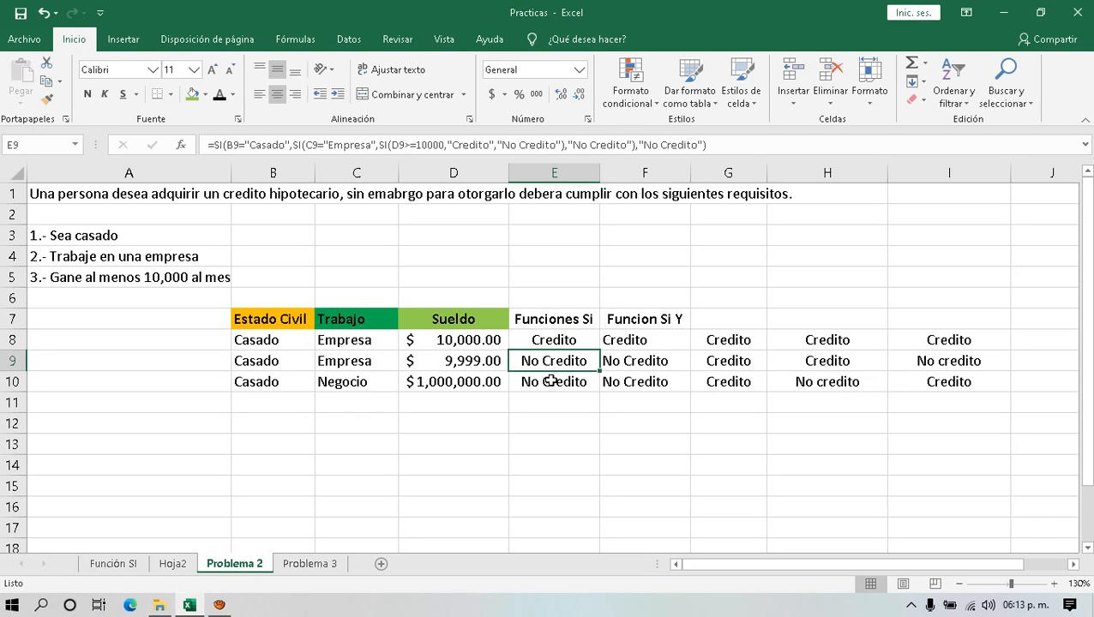
left_click(314, 566)
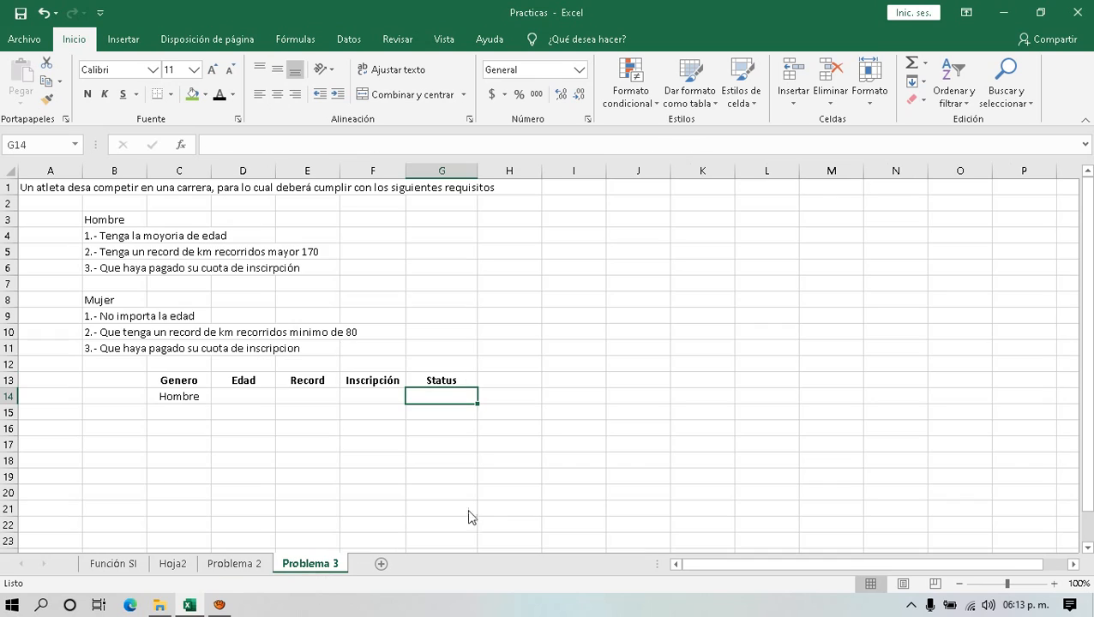
- Enter the athlete's age 18 in D14 and the record 171 in E14
left_click(255, 394)
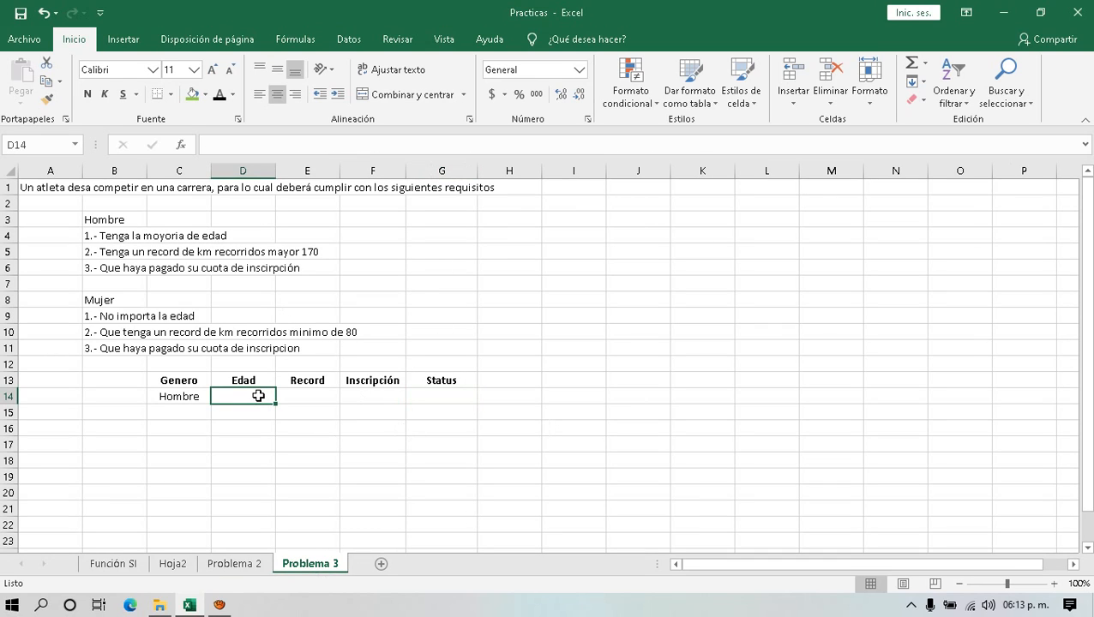
type("18")
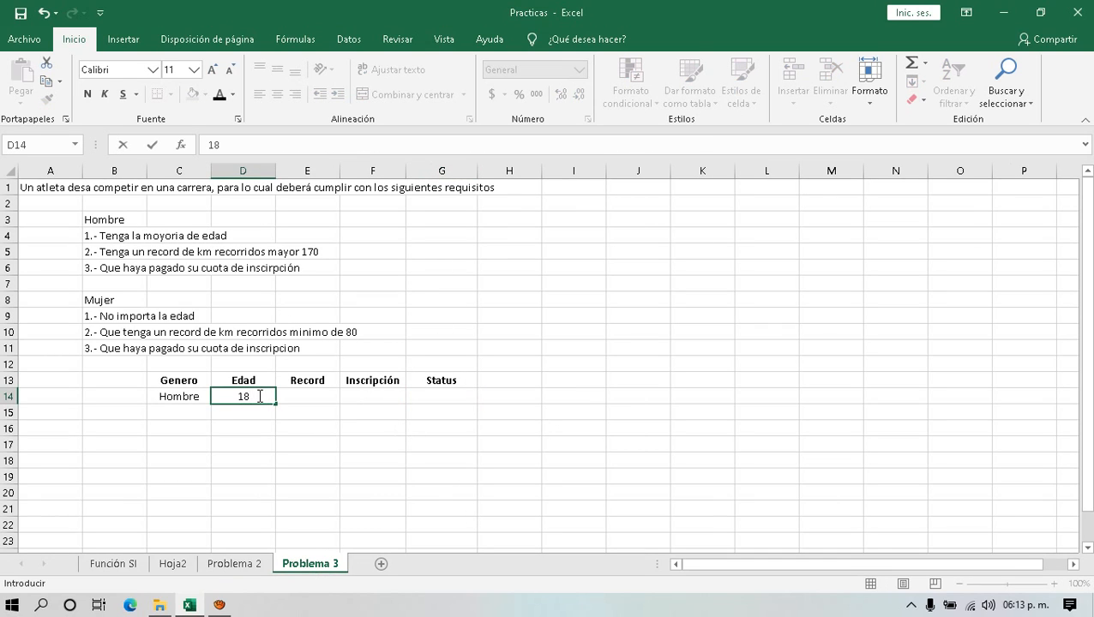
key("Return")
left_click(319, 394)
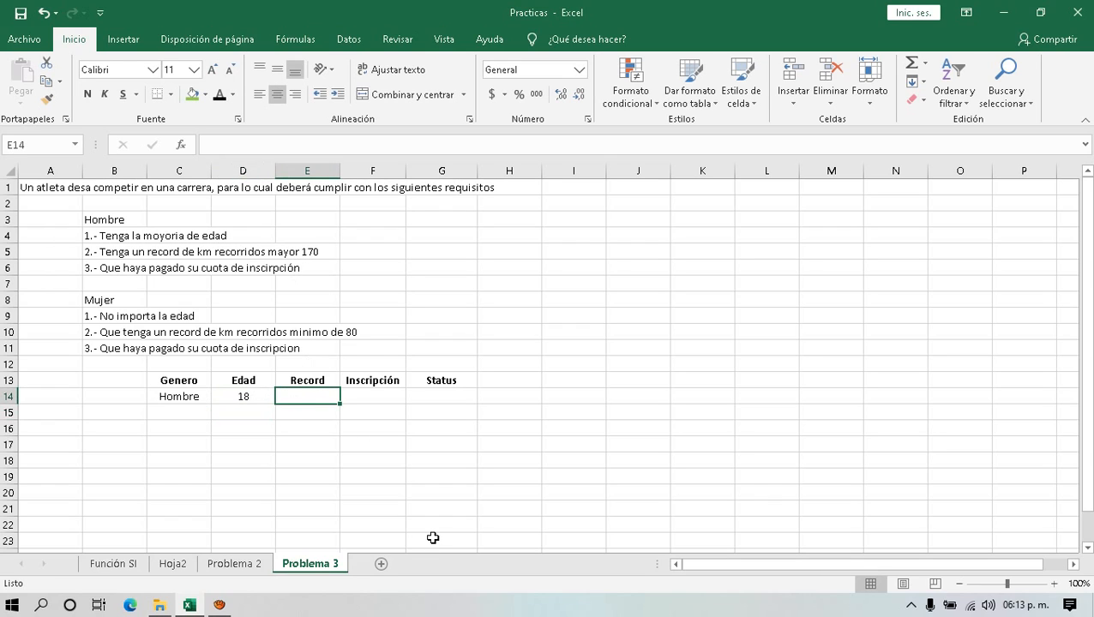
type("171")
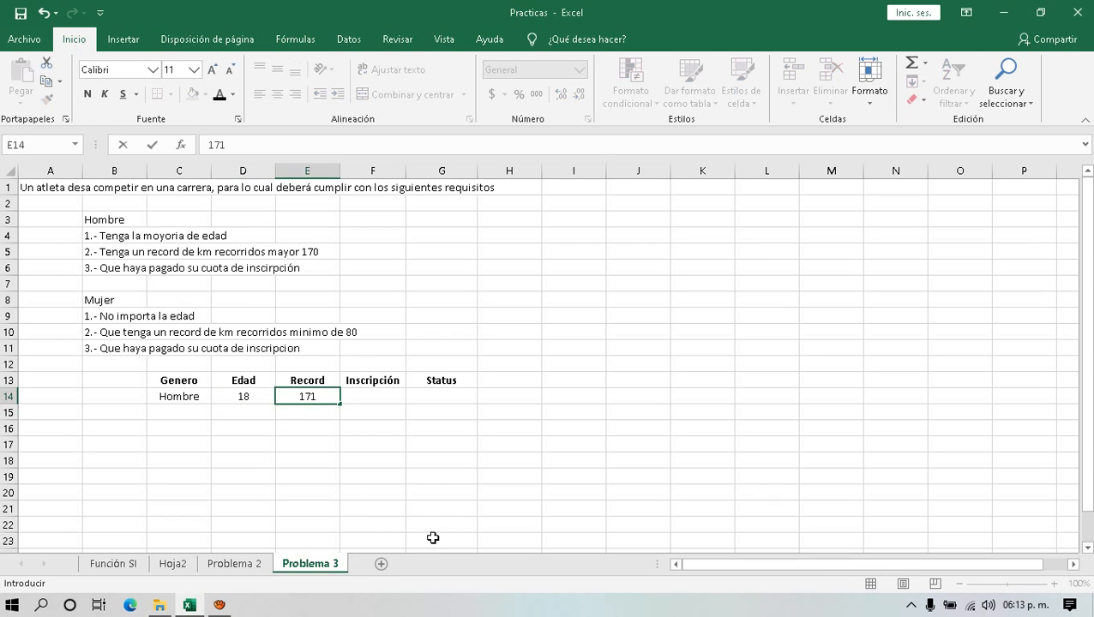
key("Return")
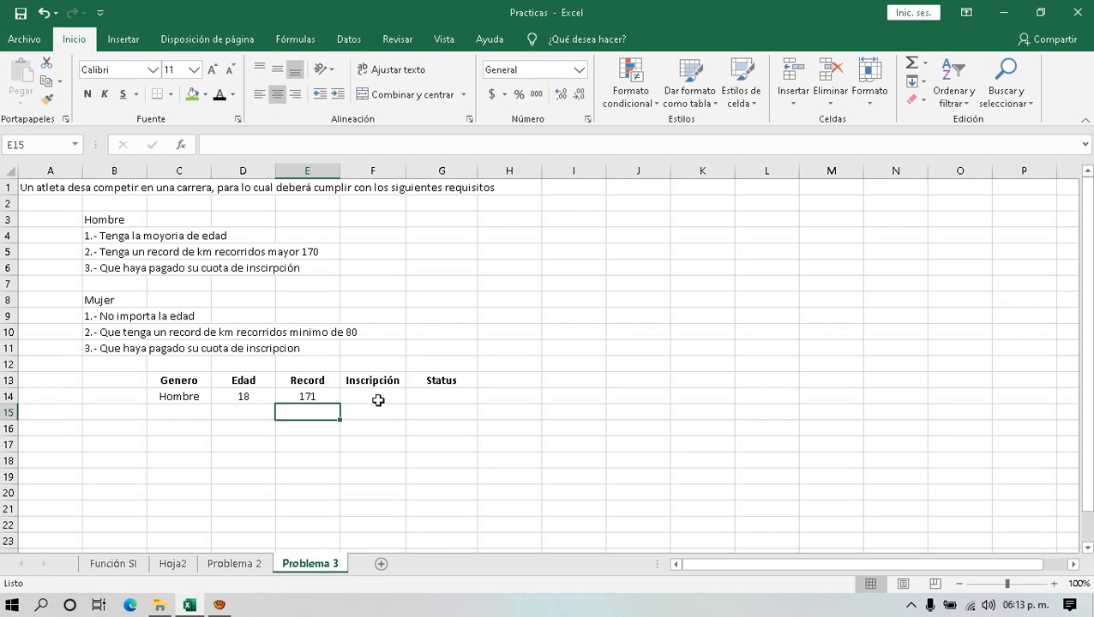
- Enter Pagada in F14, under the Inscripción heading
left_click(378, 398)
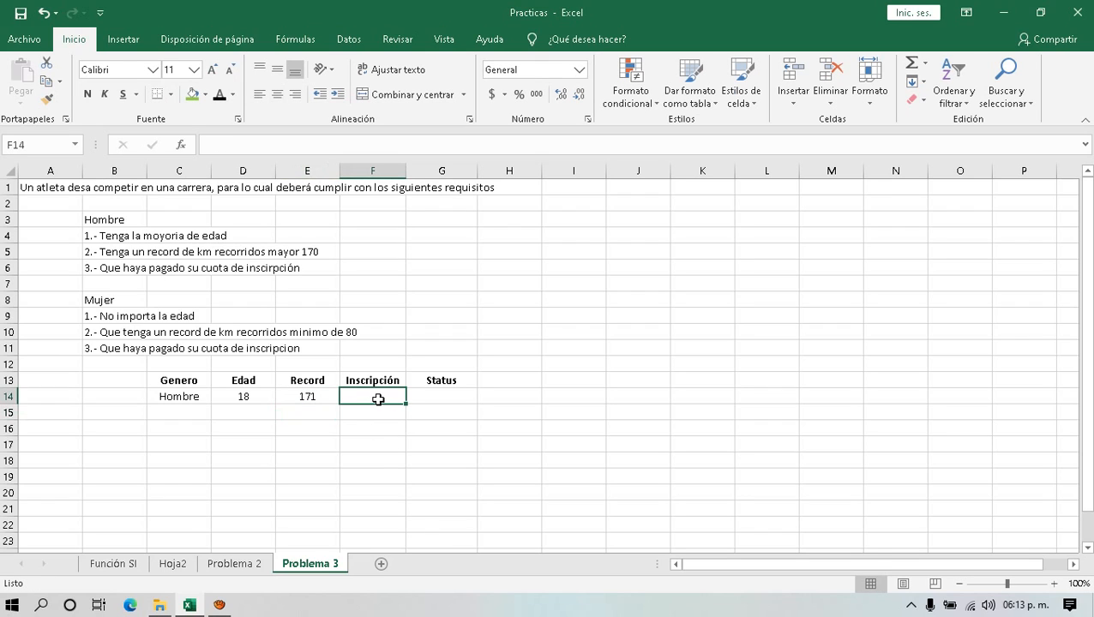
type("Pagada")
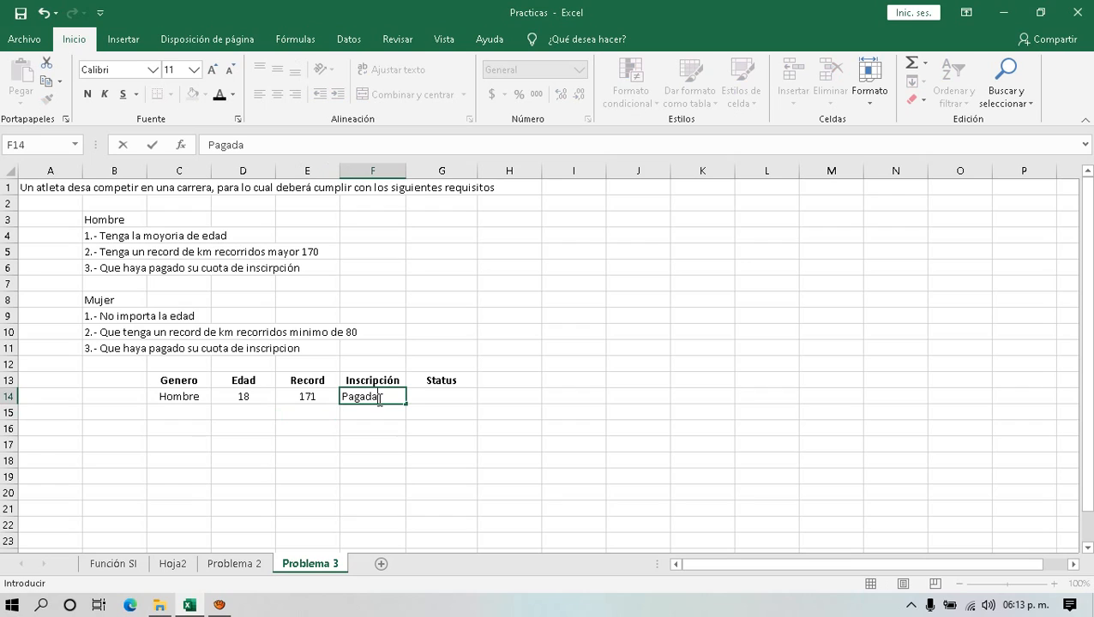
key("Return")
left_click(378, 399)
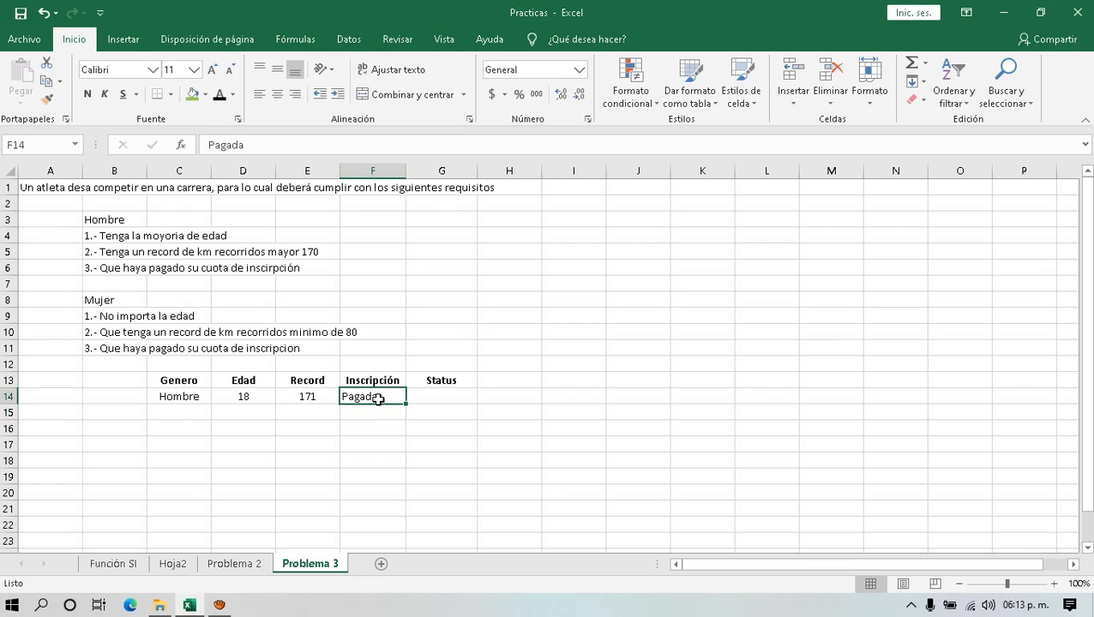
- Start an SI formula in G14 whose logical test is C14="Hombre"
left_click(440, 396)
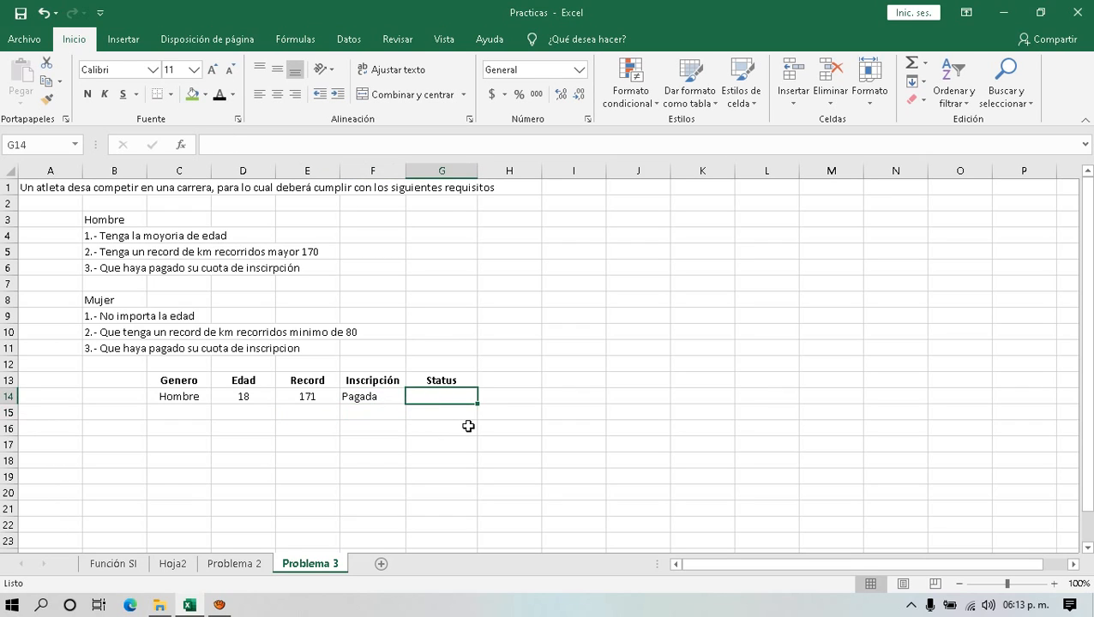
type("=")
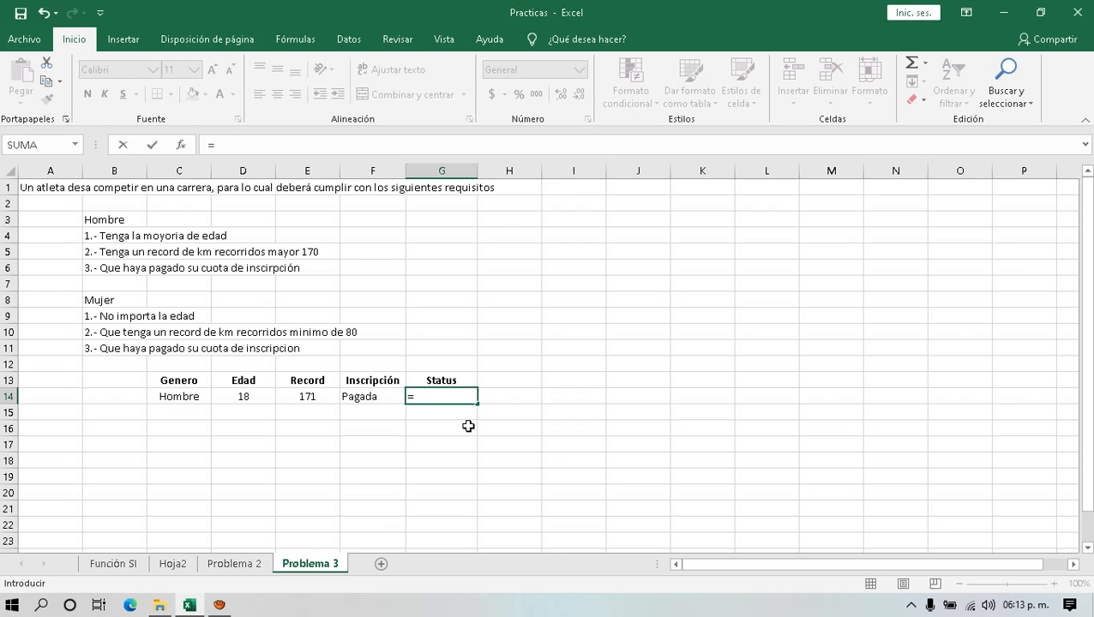
type("si(")
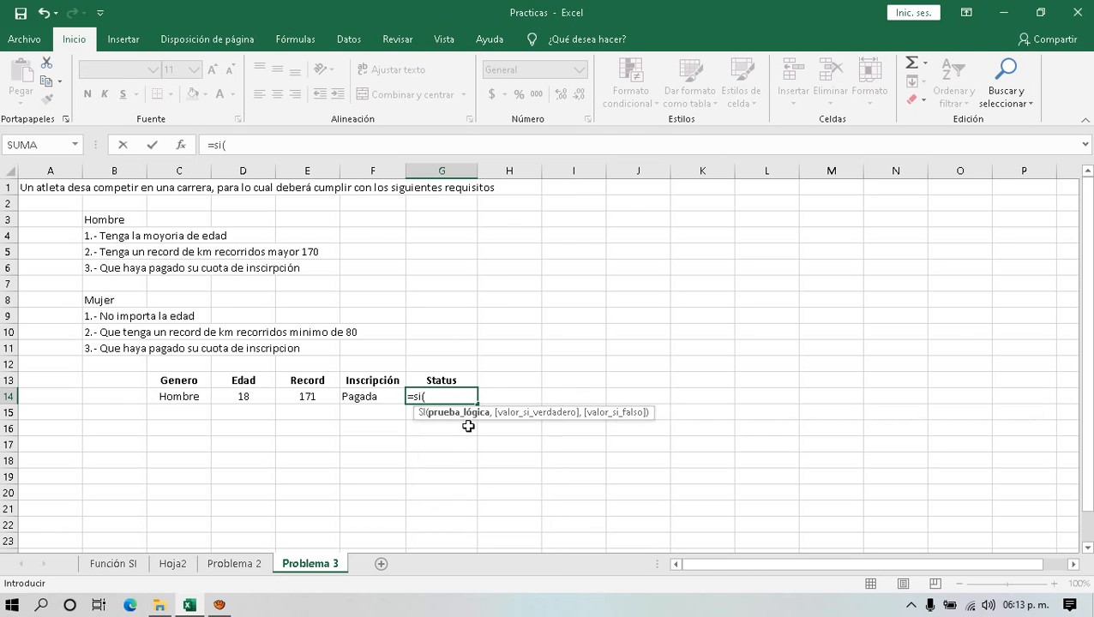
left_click(170, 398)
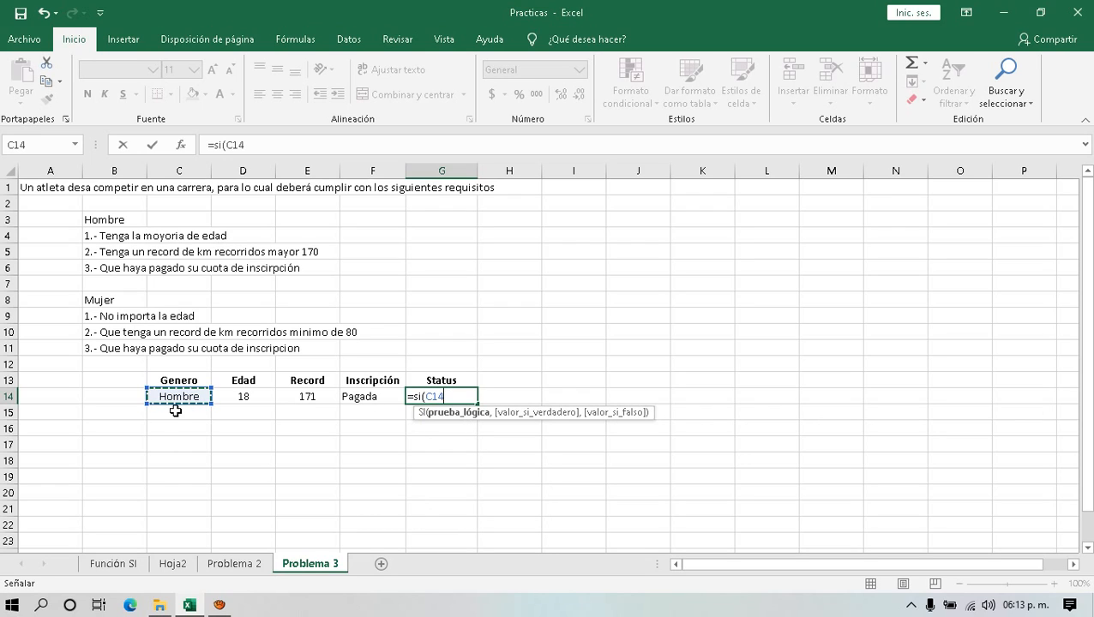
type("=\"Homb")
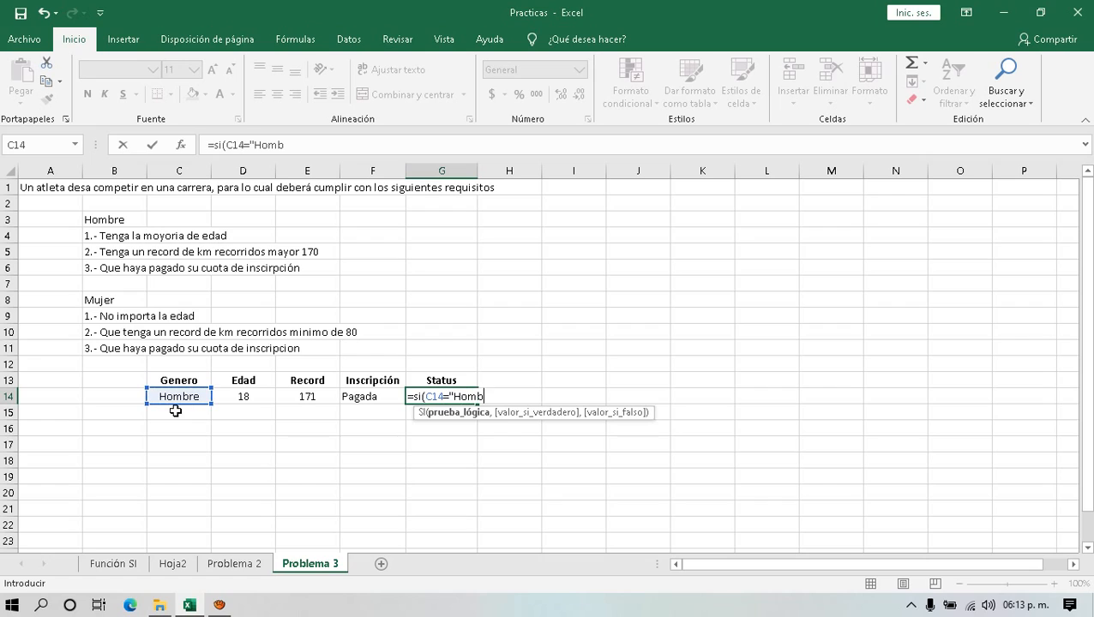
type("re\",")
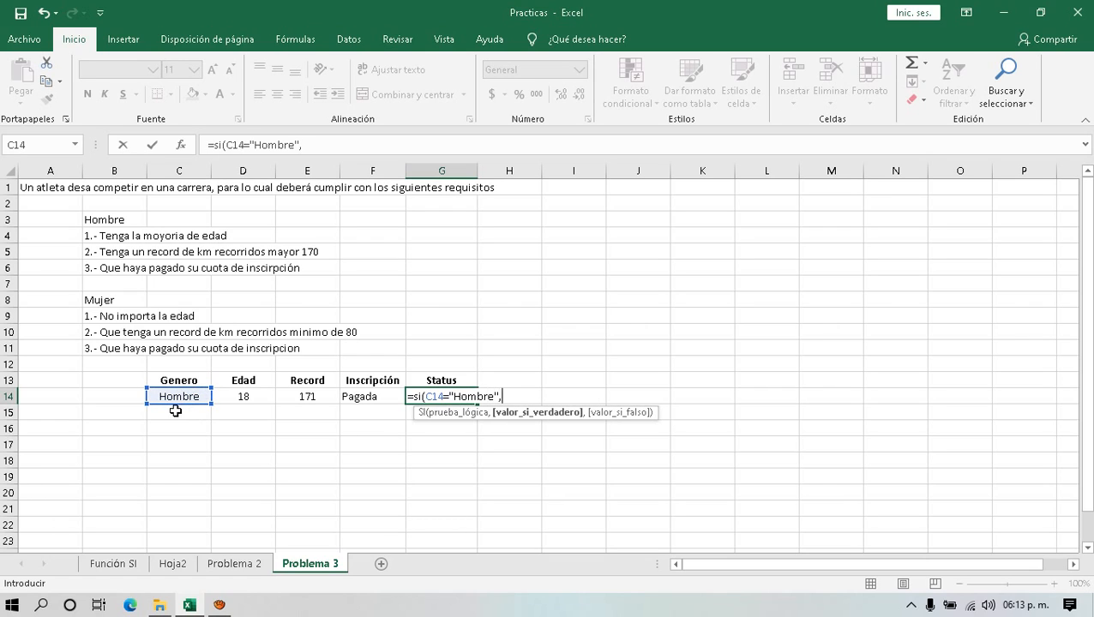
- Nest a second SI as the true value in the G14 formula, testing D14>=18
type("si(")
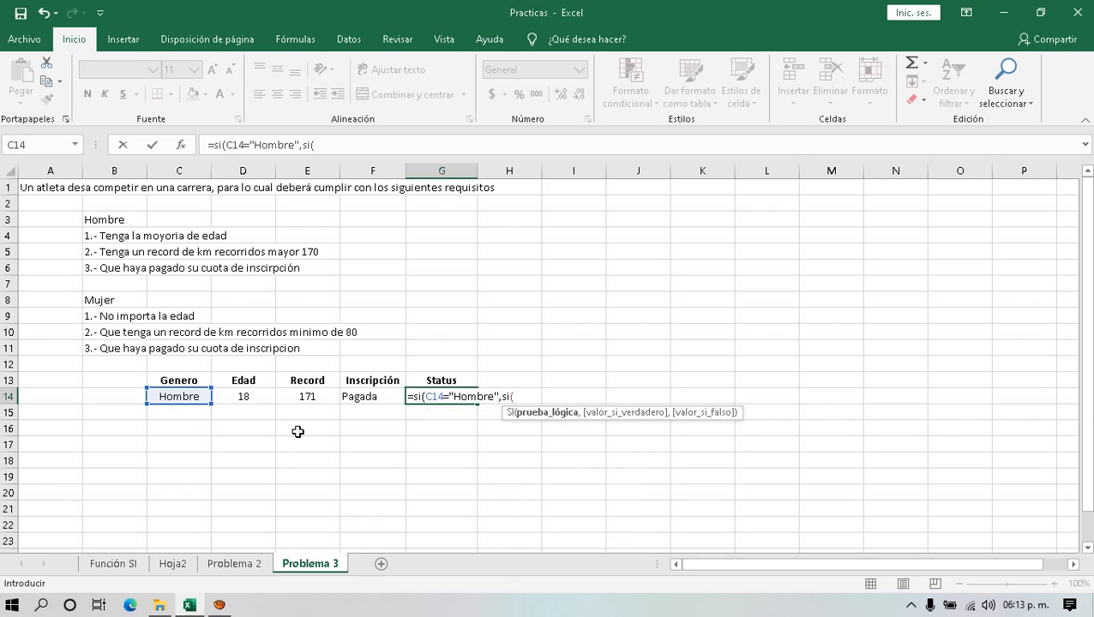
left_click(250, 396)
type(">=18")
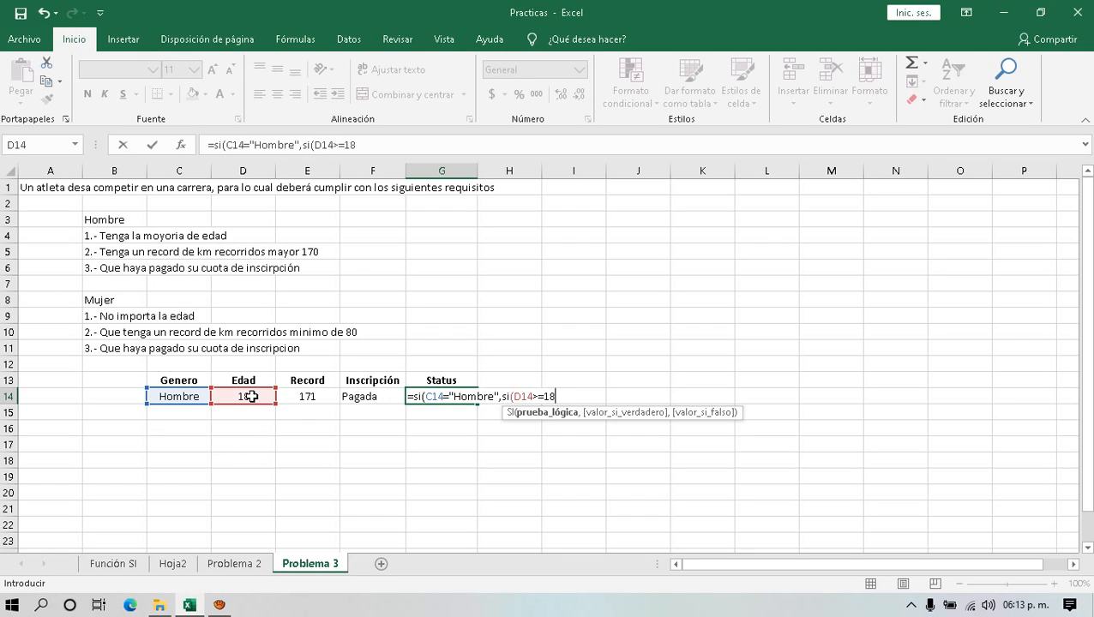
type(",")
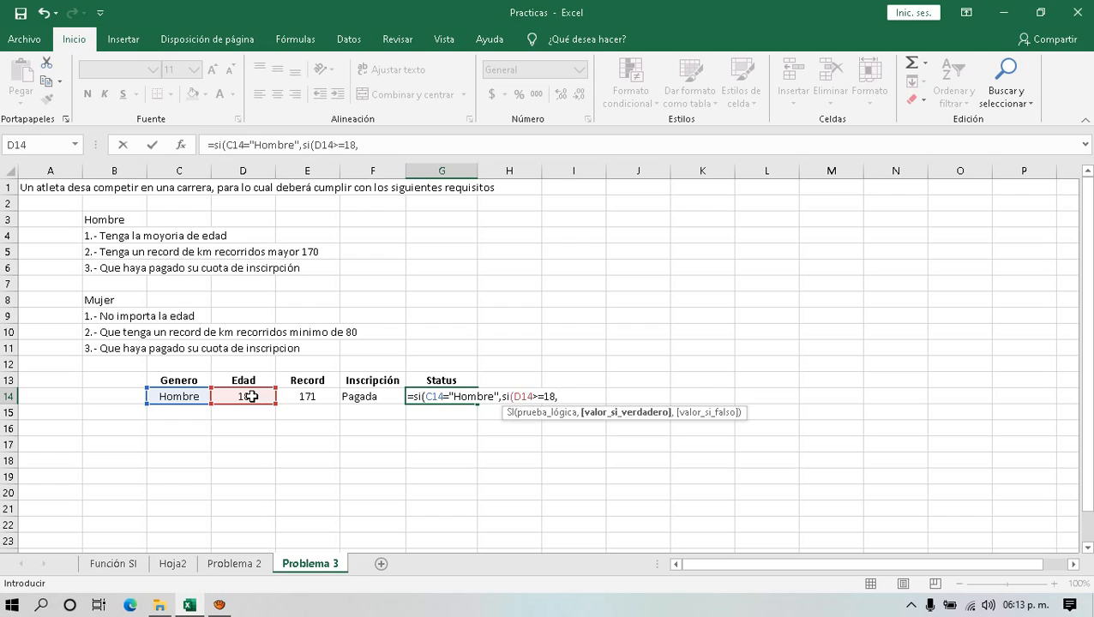
- Nest a third SI as the true value of the D14>=18 test in G14, testing E14>170
type("si(")
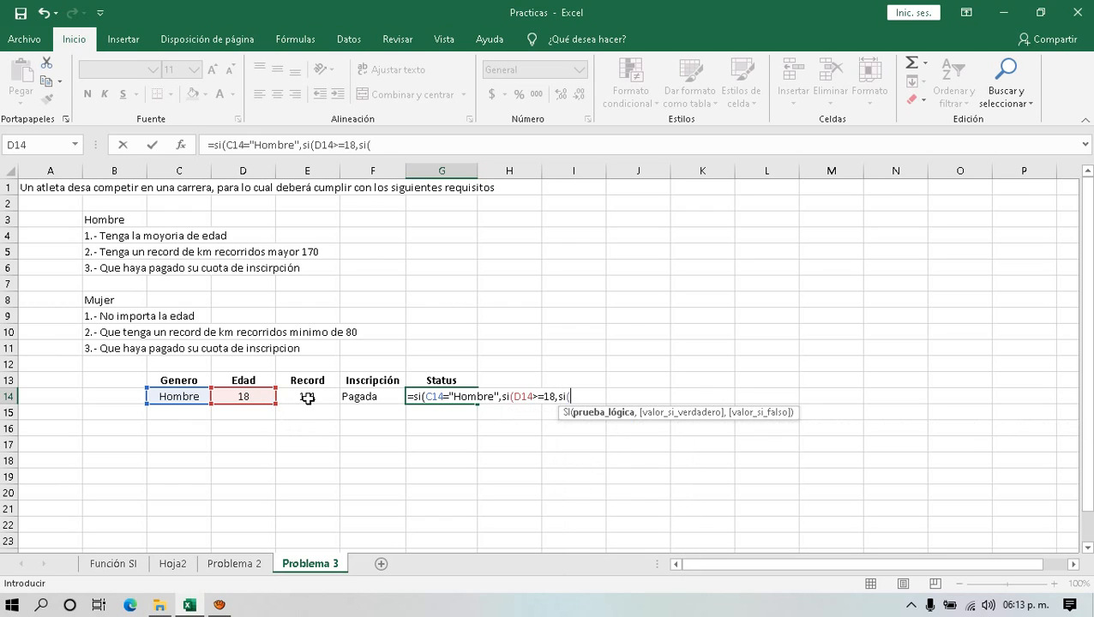
left_click(307, 396)
type(">170")
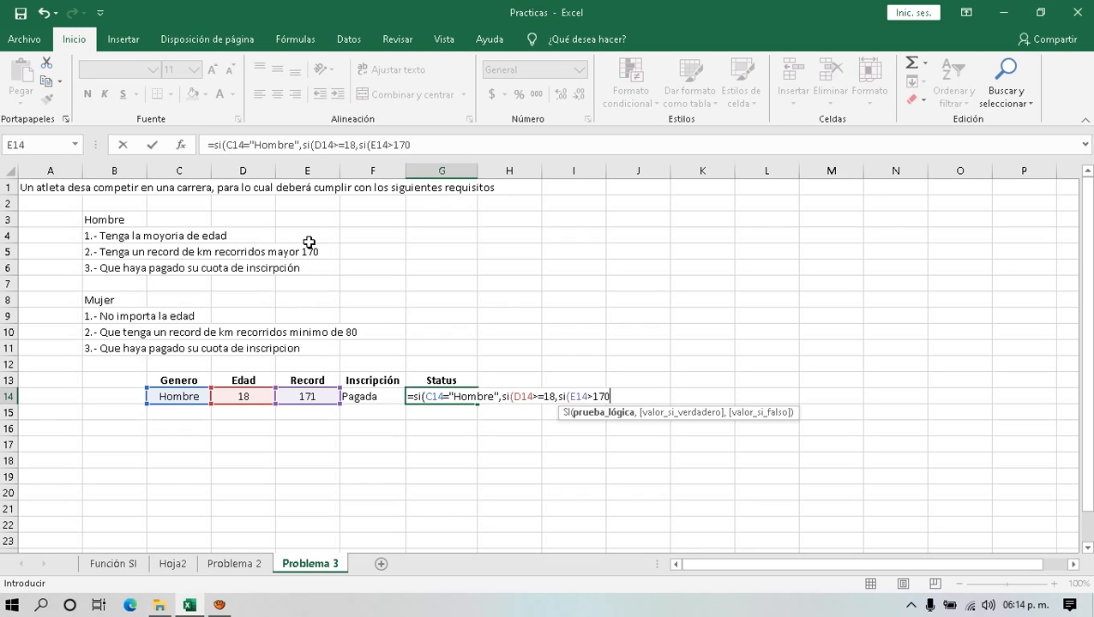
type(",")
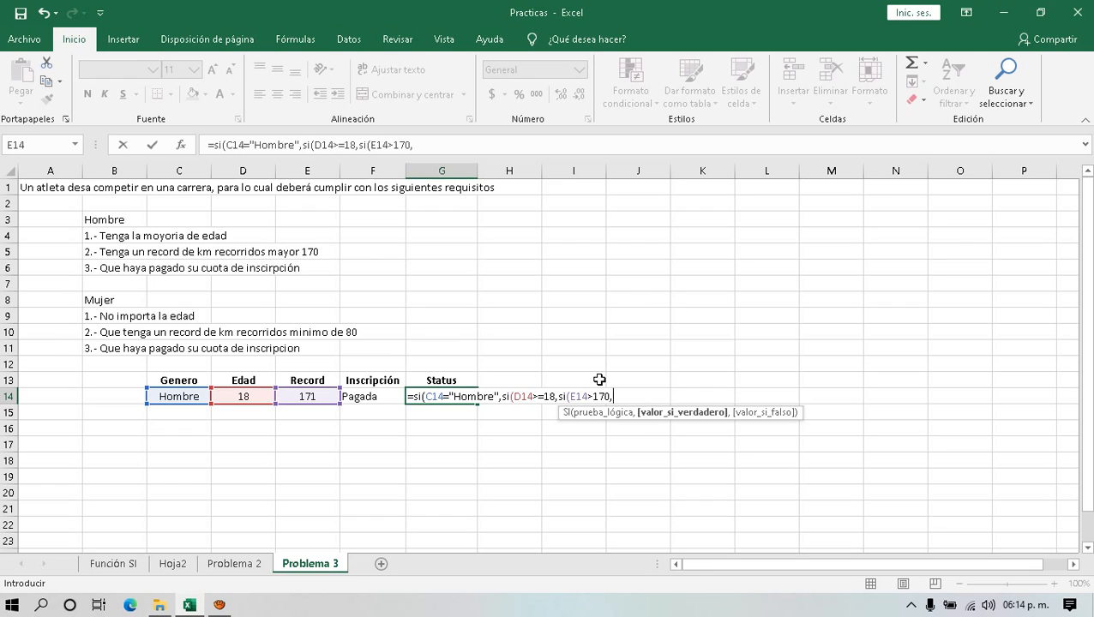
- Nest a fourth SI as the true value of the E14>170 test, testing F14="Pagada"
type("si")
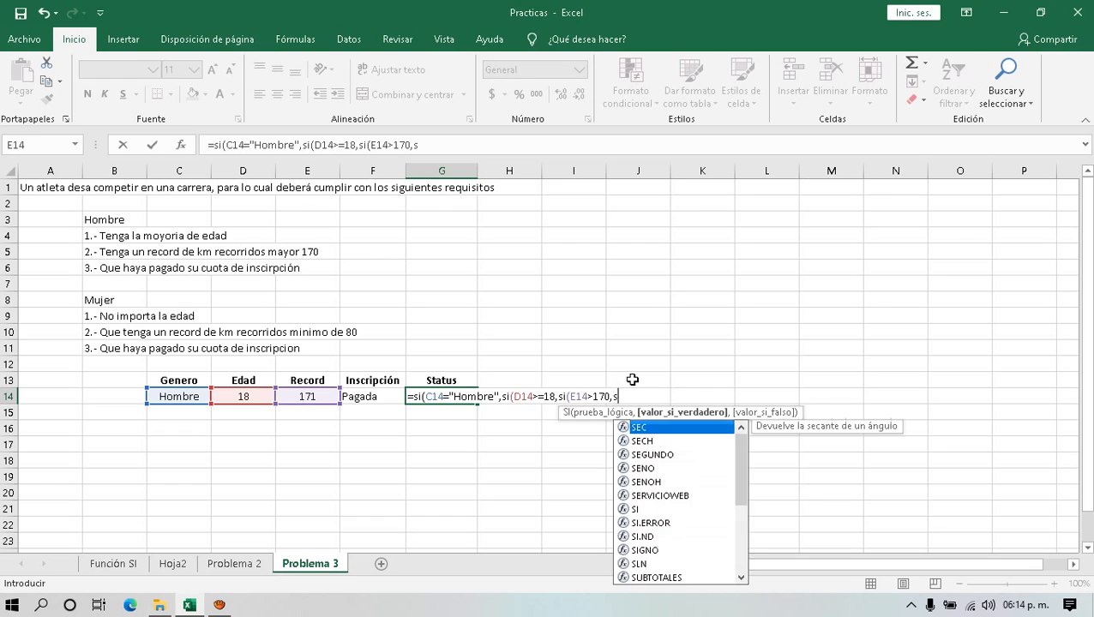
type("(")
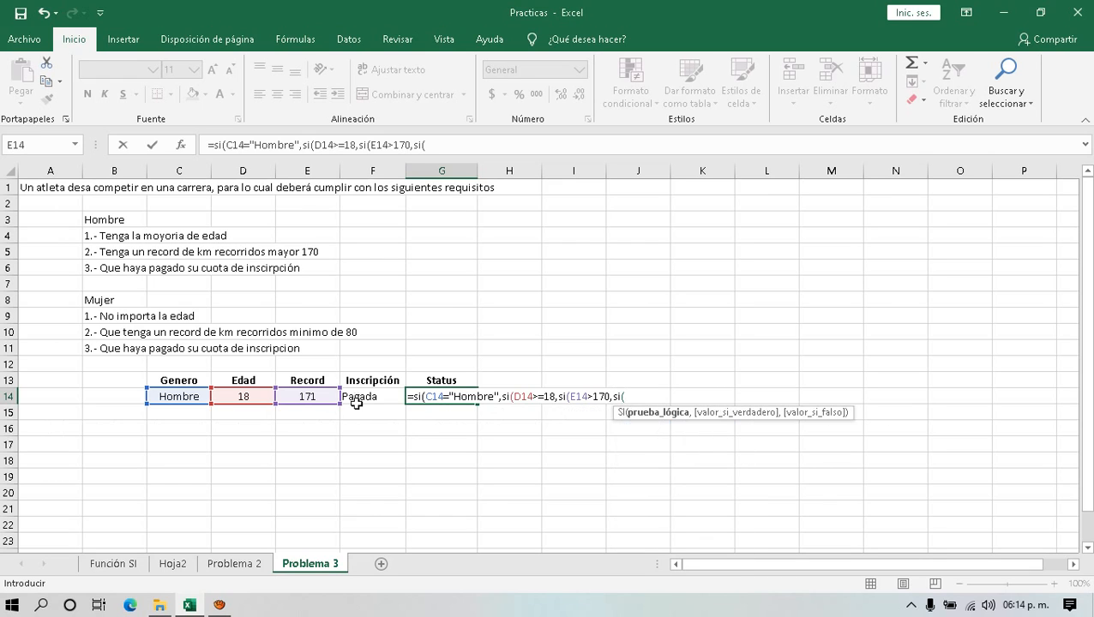
left_click(377, 401)
type("=")
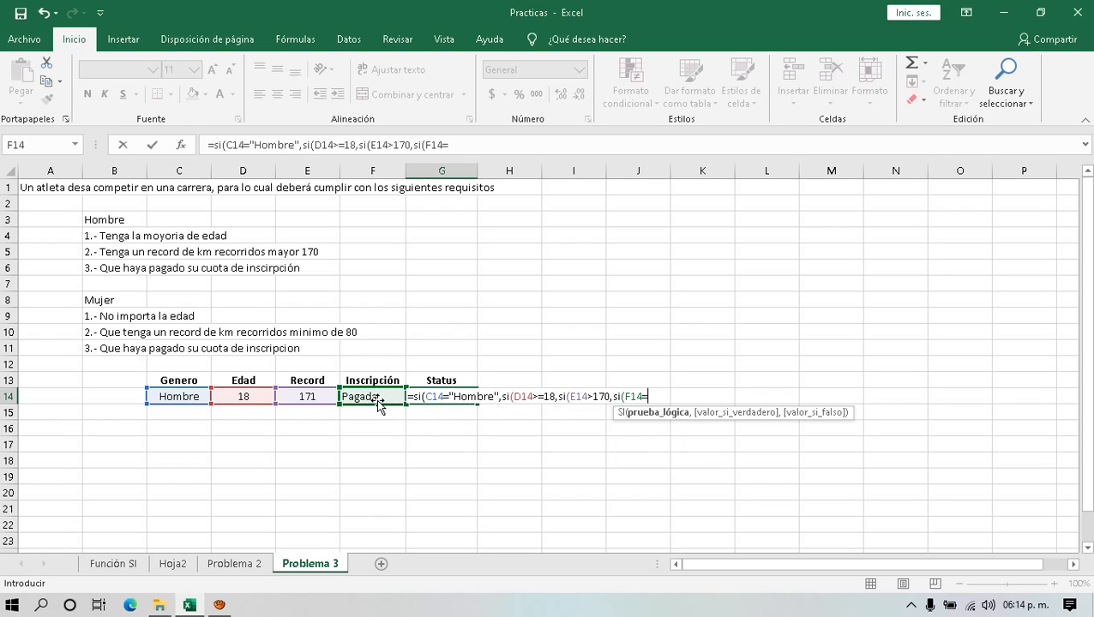
type("\"Pagada")
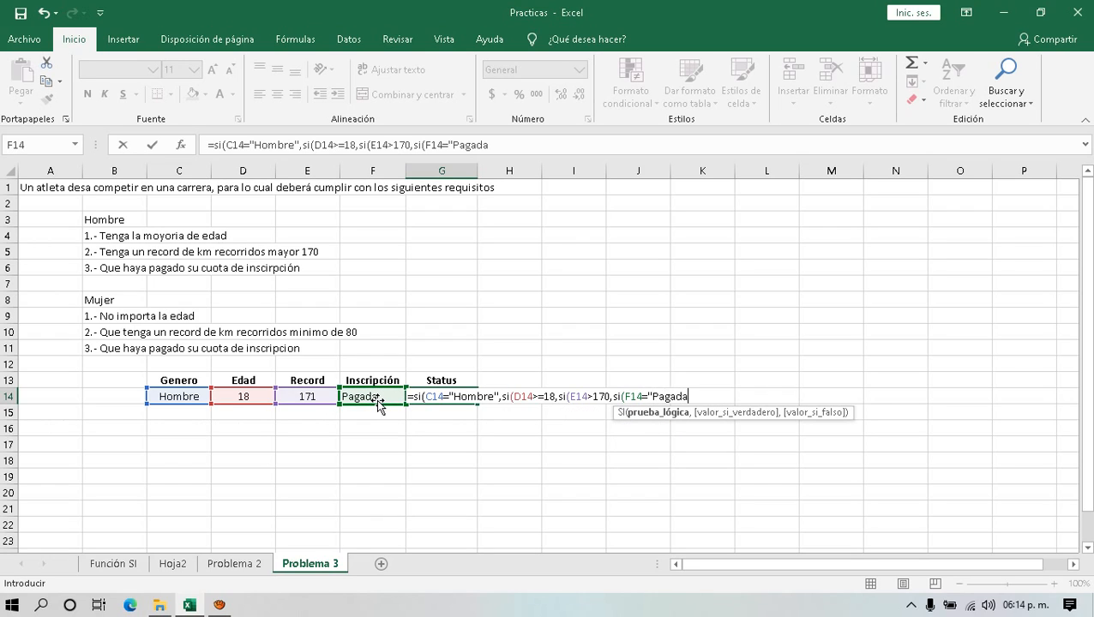
type("\",")
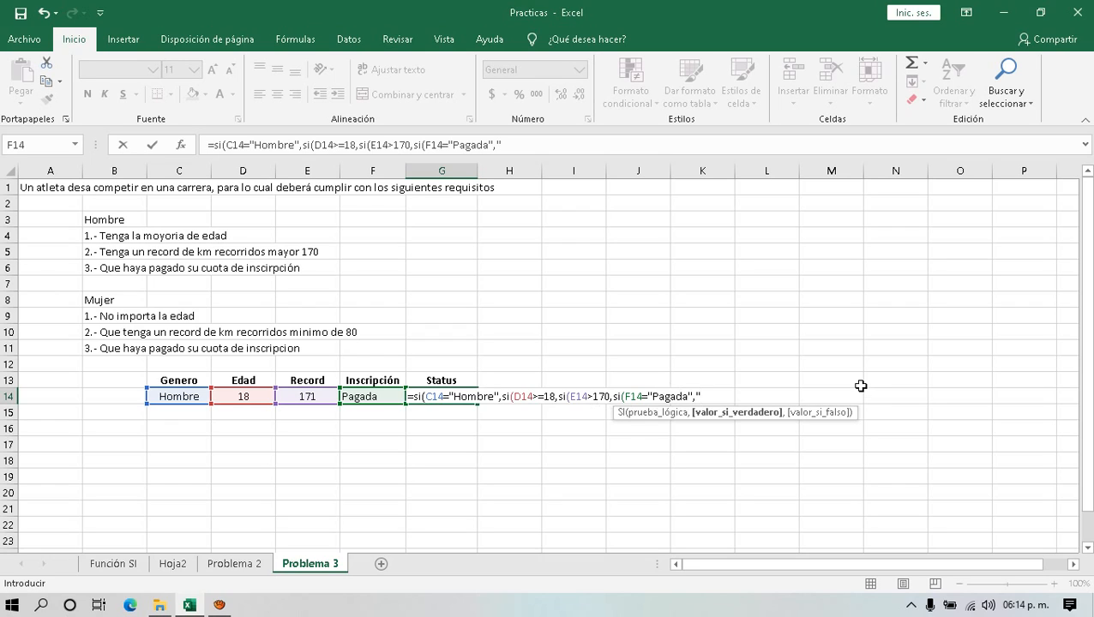
- Have the F14="Pagada" SI return "Compite" when true and "No Compite" when false, and close it
type("Compite\"")
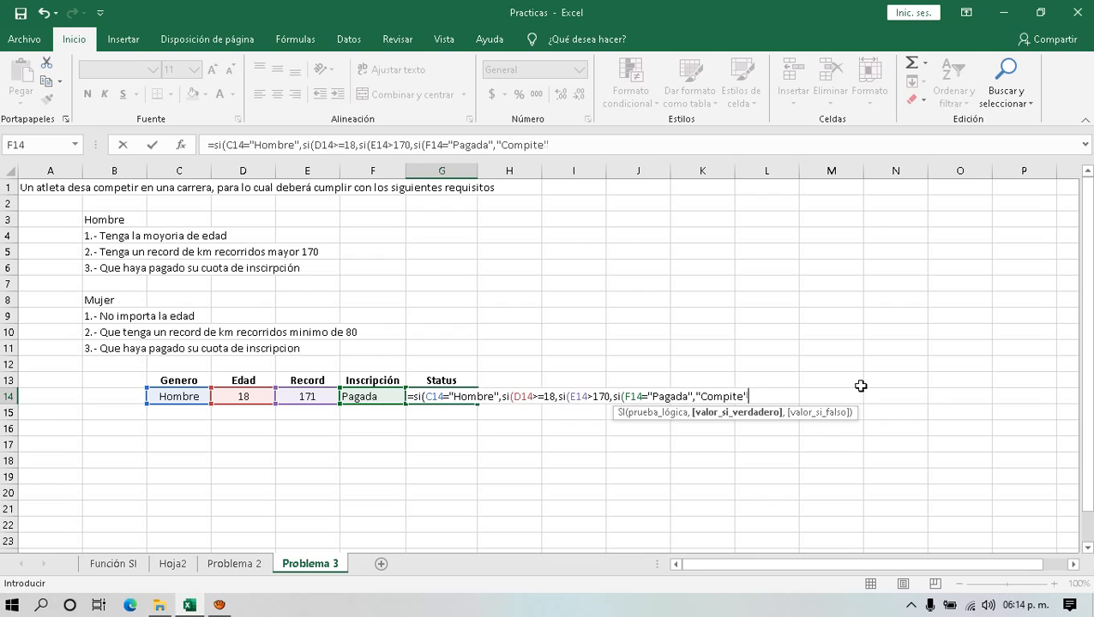
type(",")
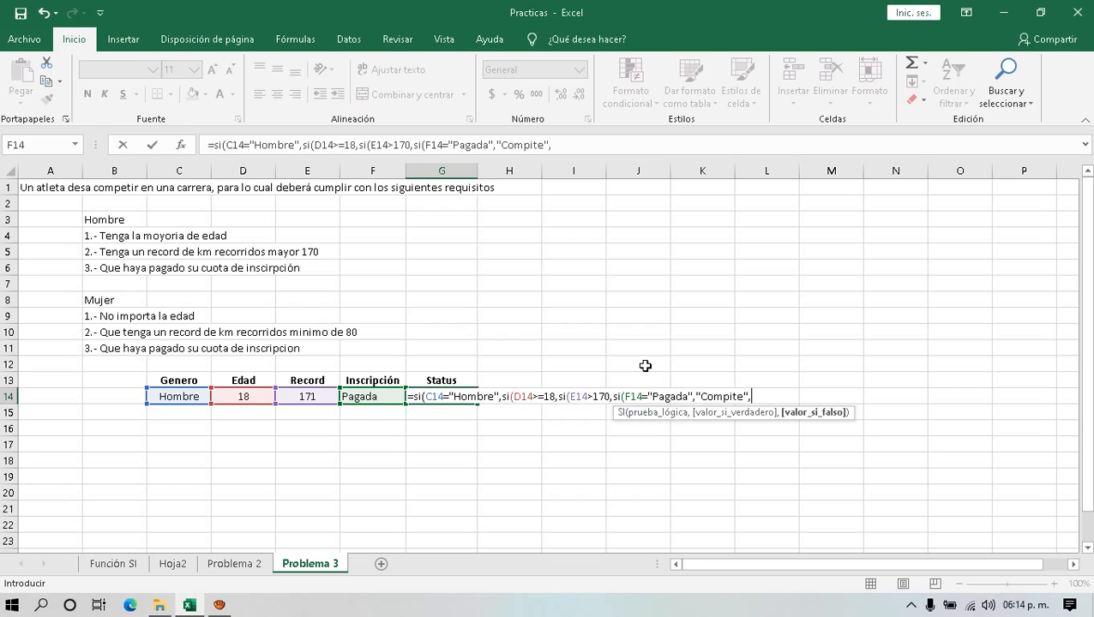
type("\"No Compite")
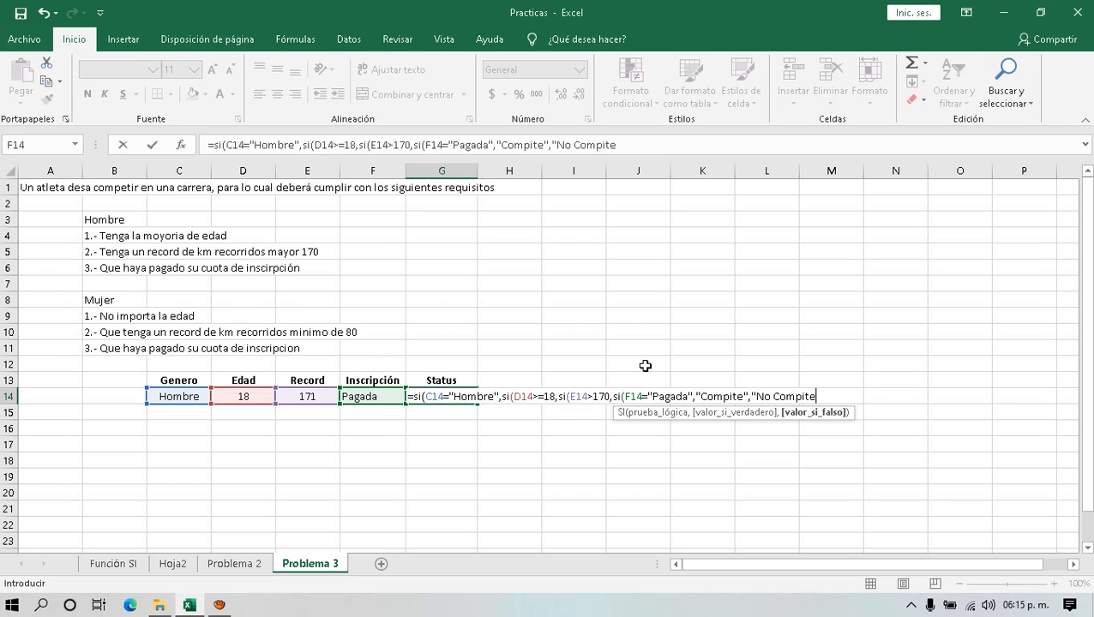
type("\")")
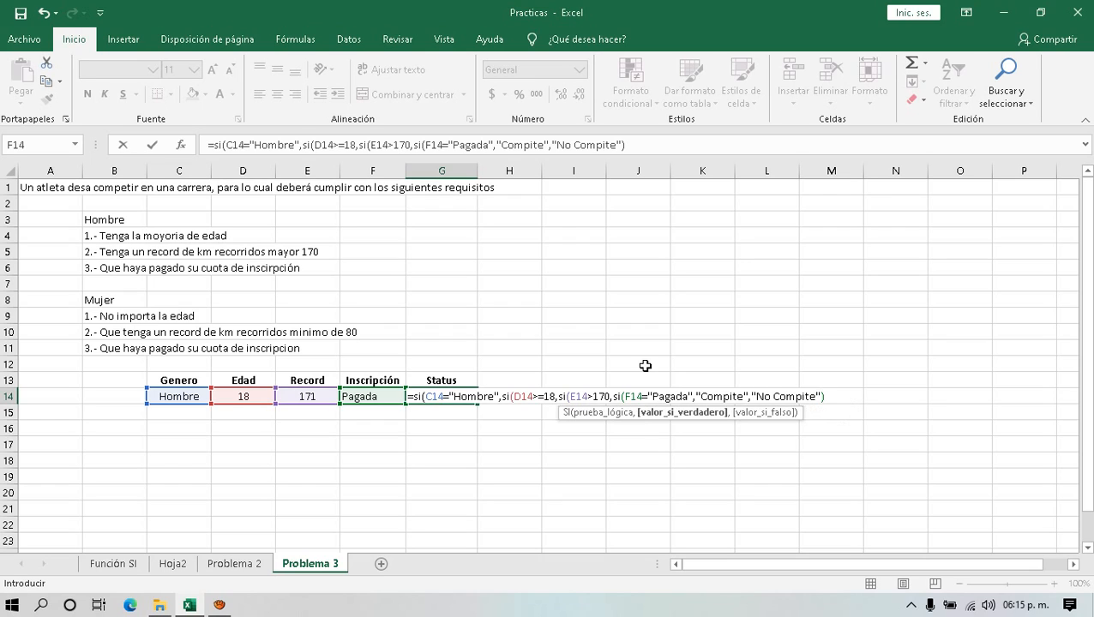
- Set the false value of the E14>170 SI to "No Compite"
type(",")
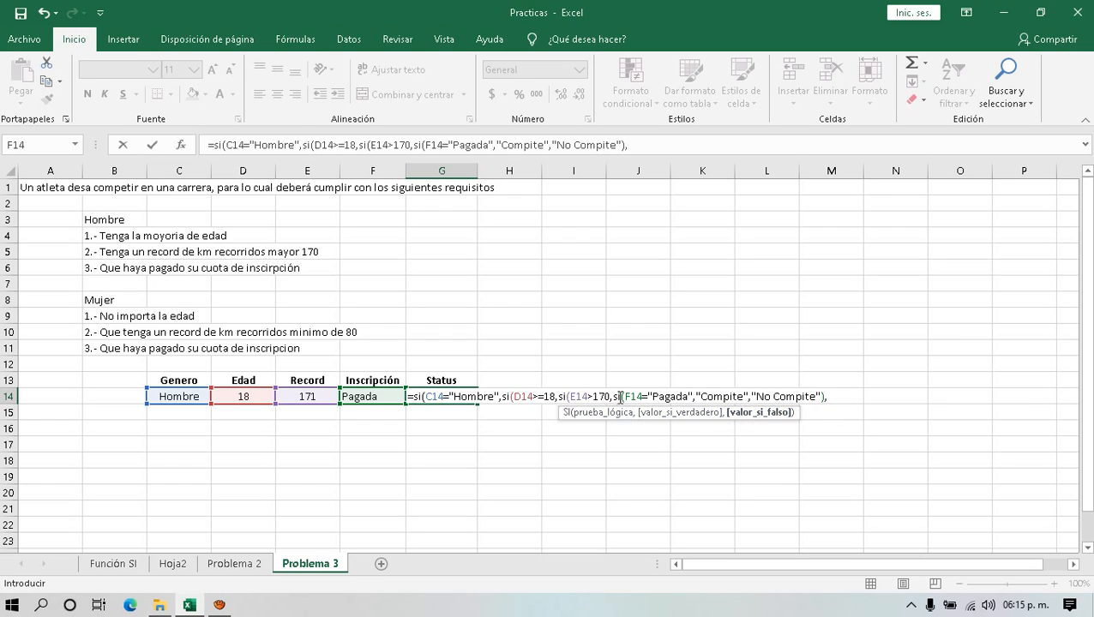
left_click_drag(614, 397, 821, 395)
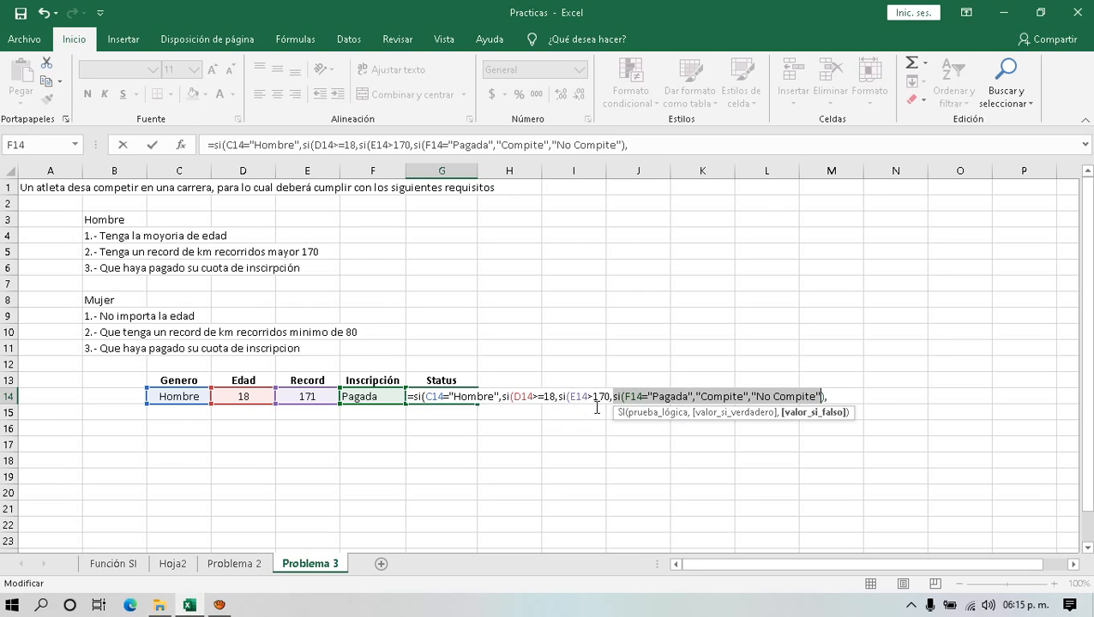
left_click(831, 396)
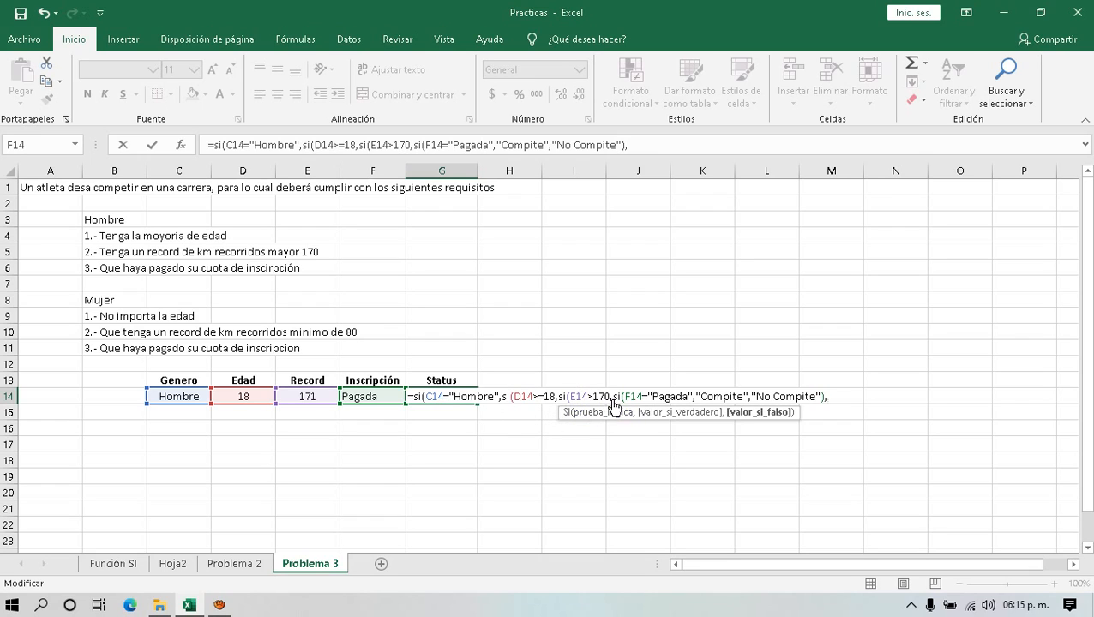
left_click_drag(612, 397, 824, 396)
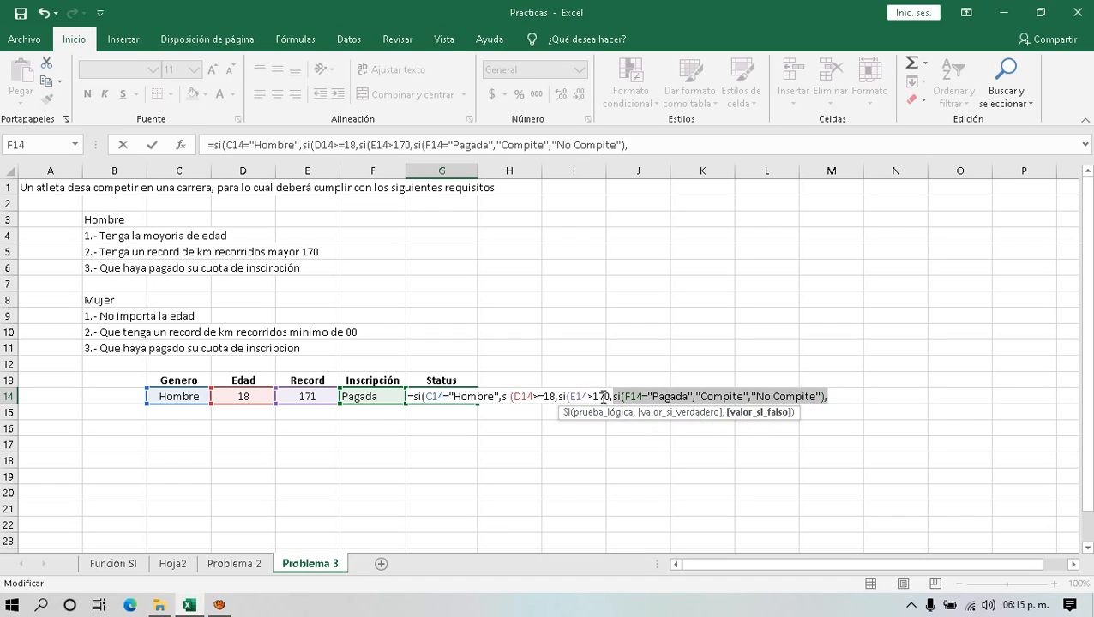
left_click(833, 397)
type("\"No Comp")
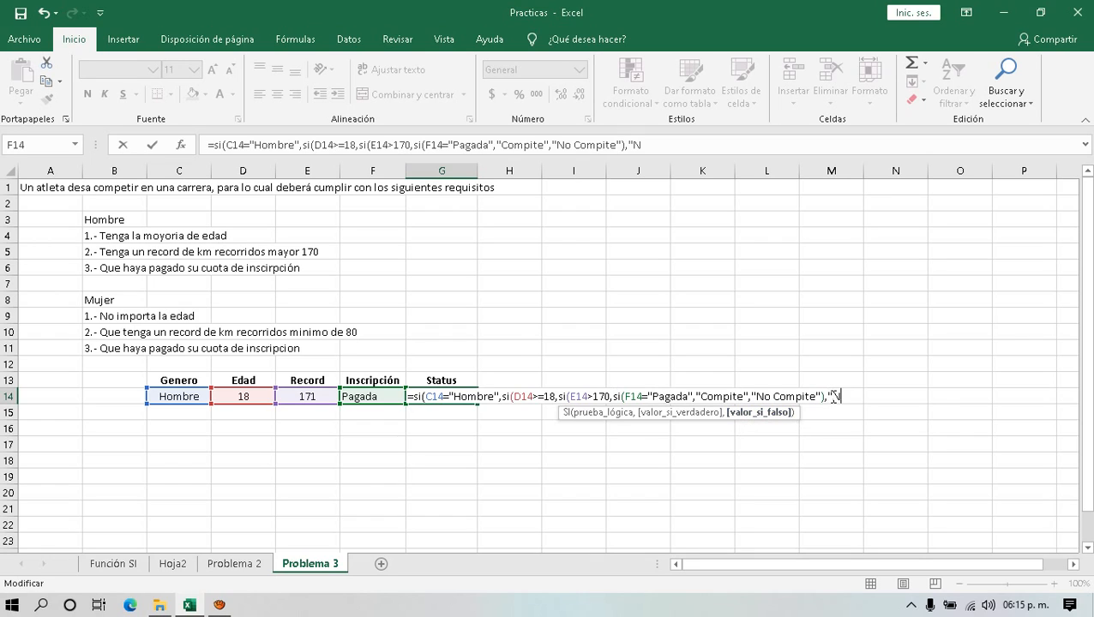
type("ite\"")
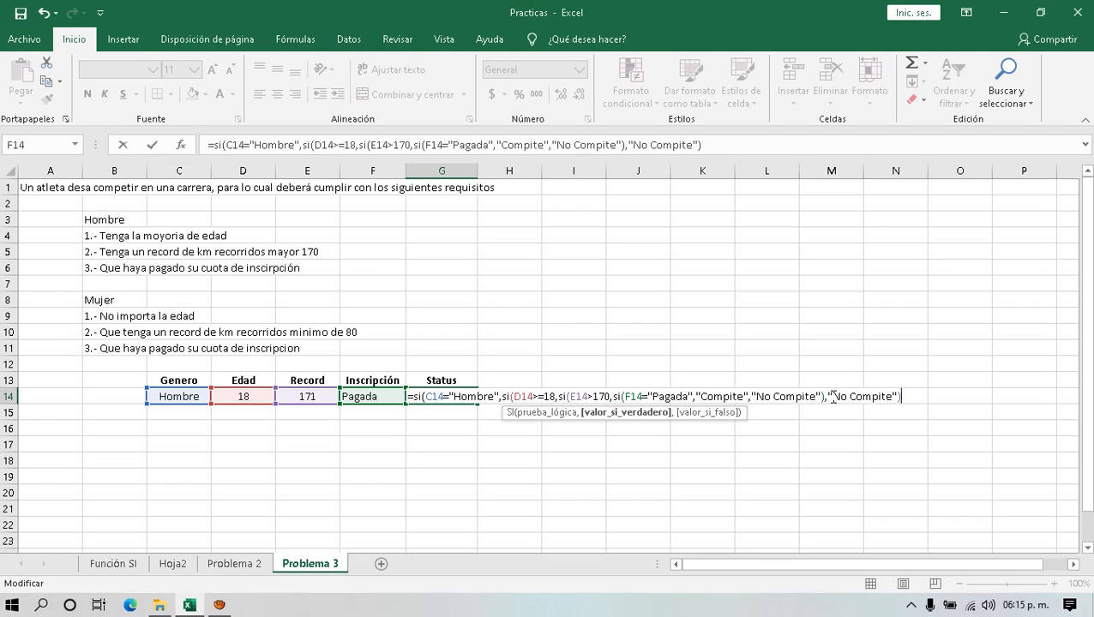
- Close the E14>170 SI and complete the D14>=18 SI with "No Compite" as its false value
type("),")
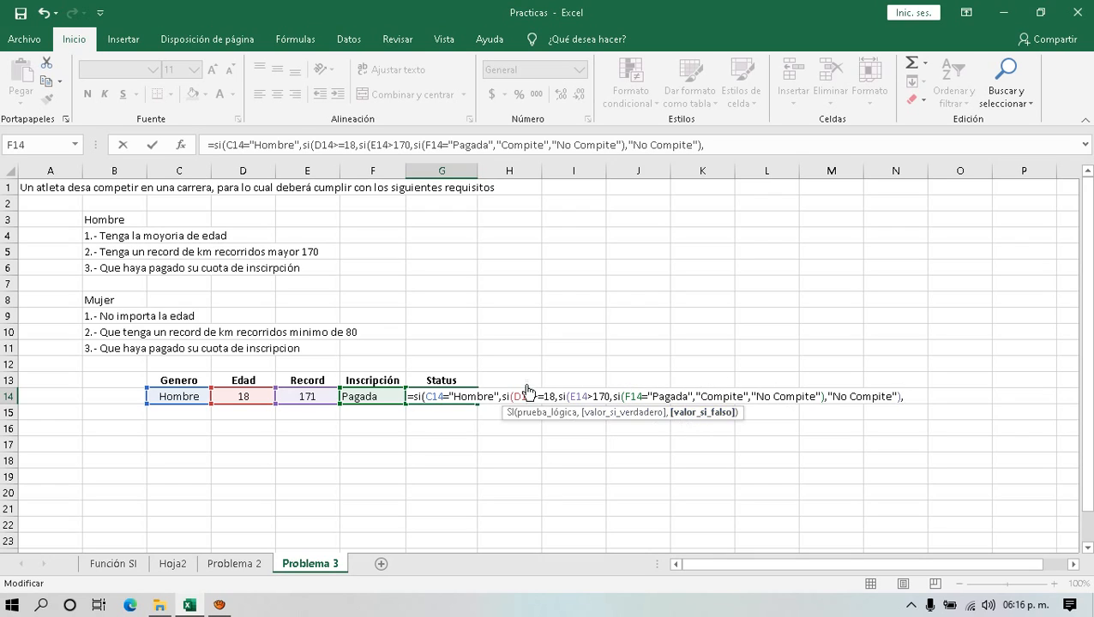
type("\"No ")
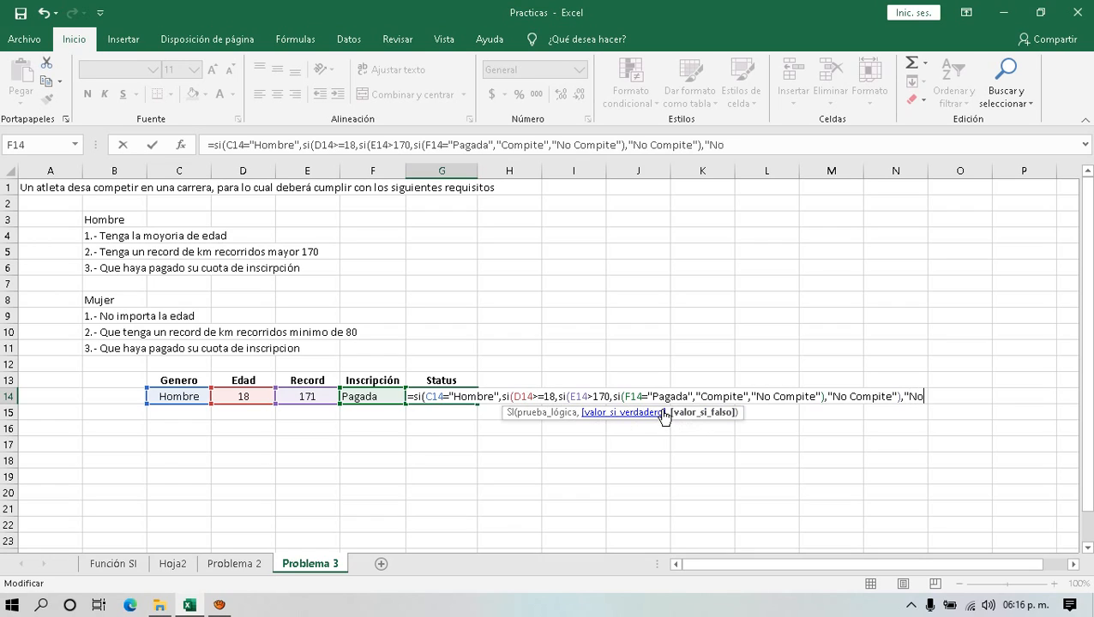
type("Compite")
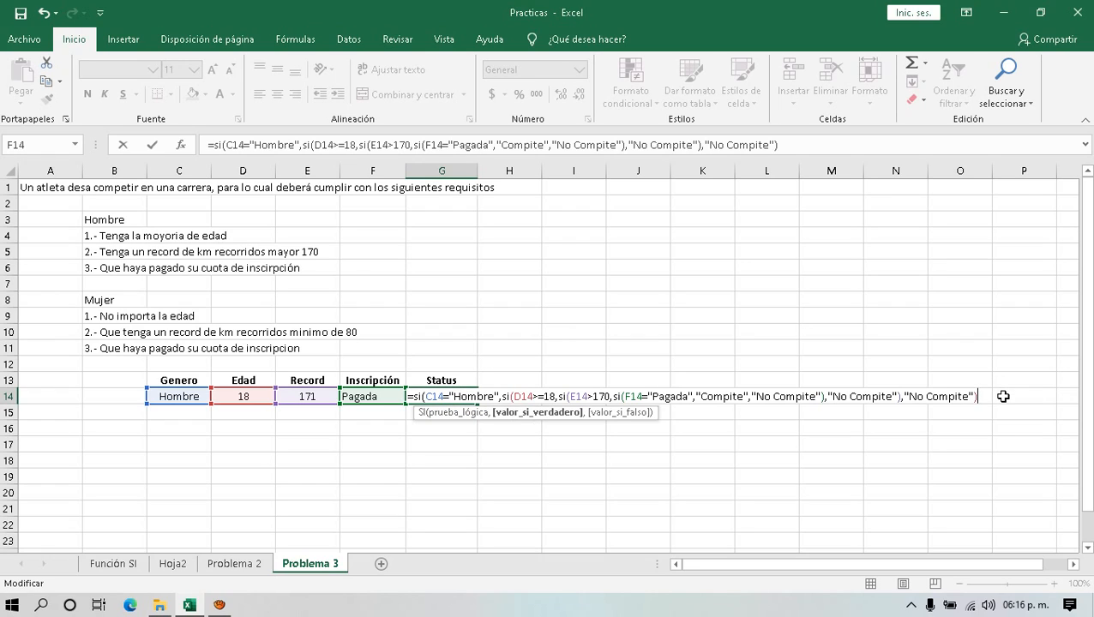
type(",")
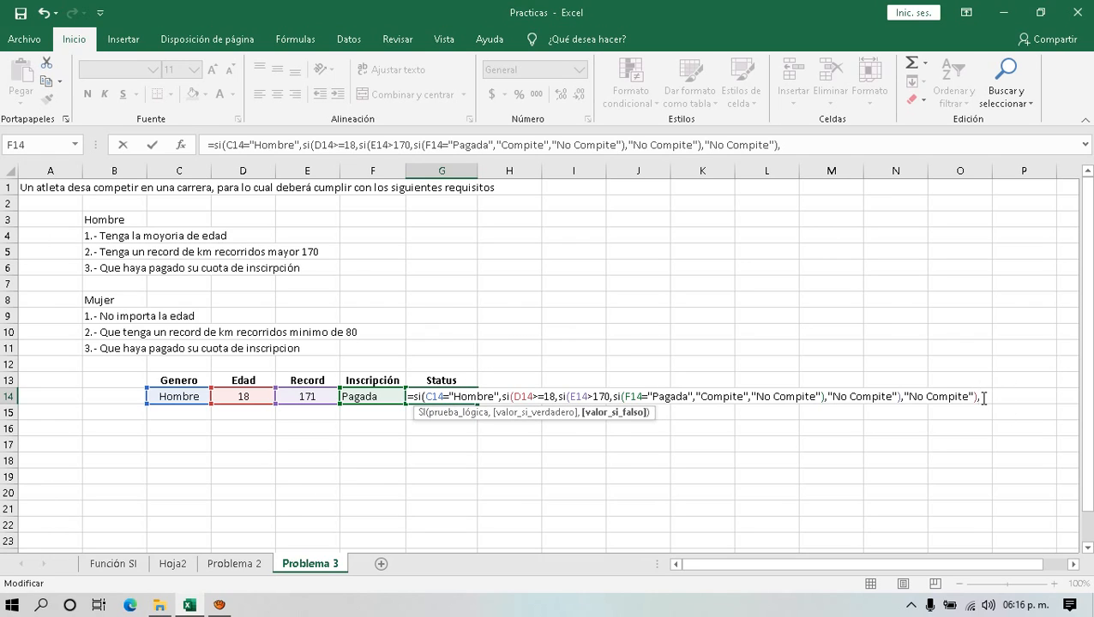
- Nest an SI testing E14>=80 as the false value of the C14="Hombre" test, with another SI opened as its true value
type("si(")
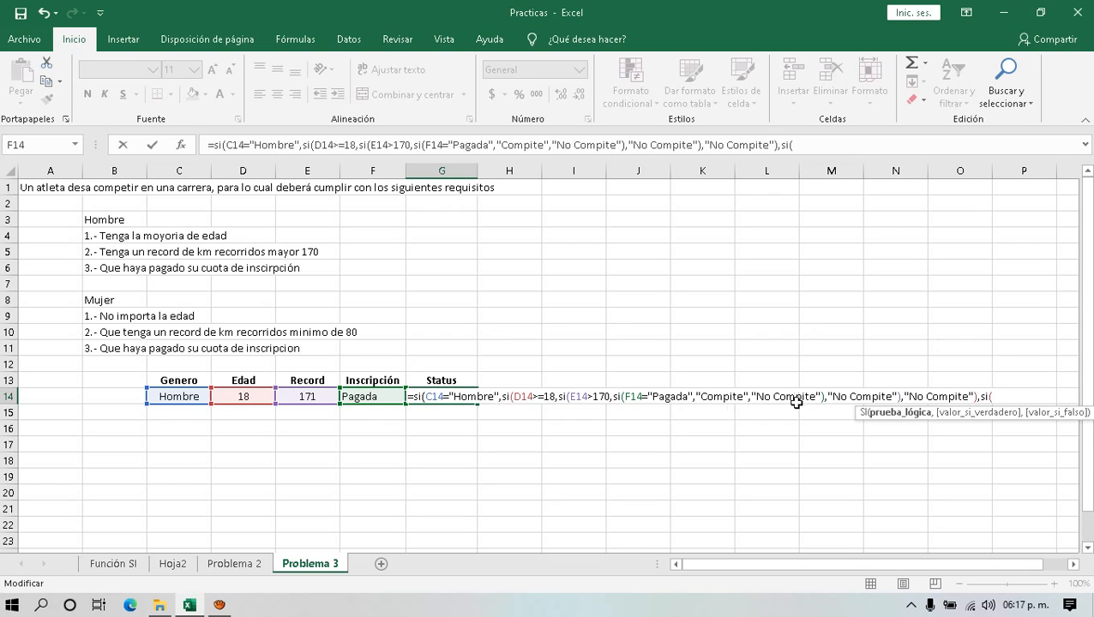
left_click(307, 396)
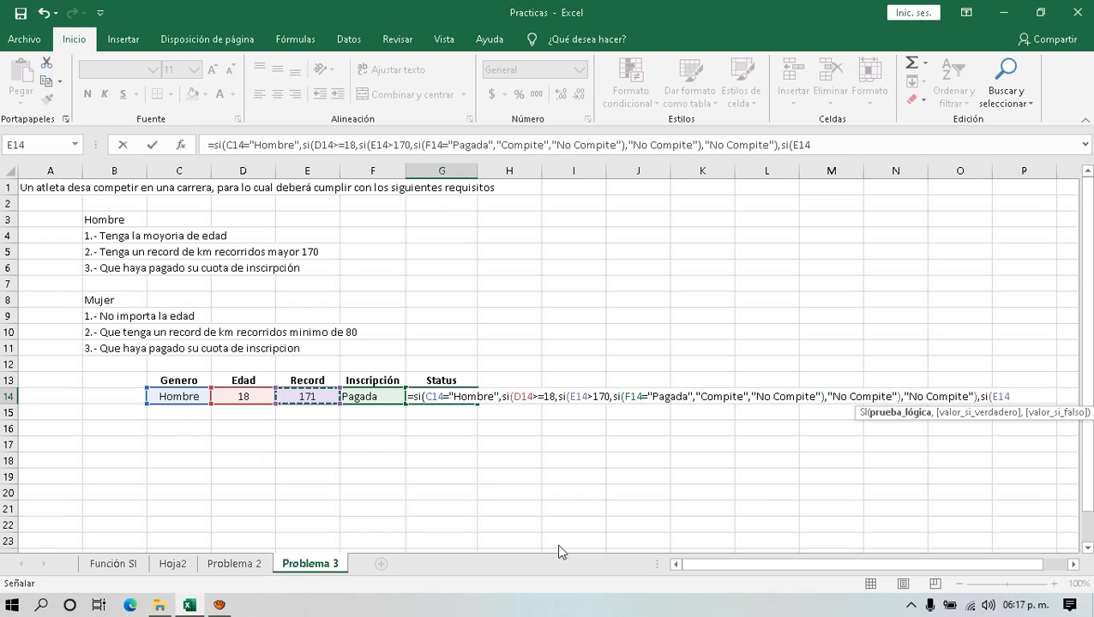
type(">")
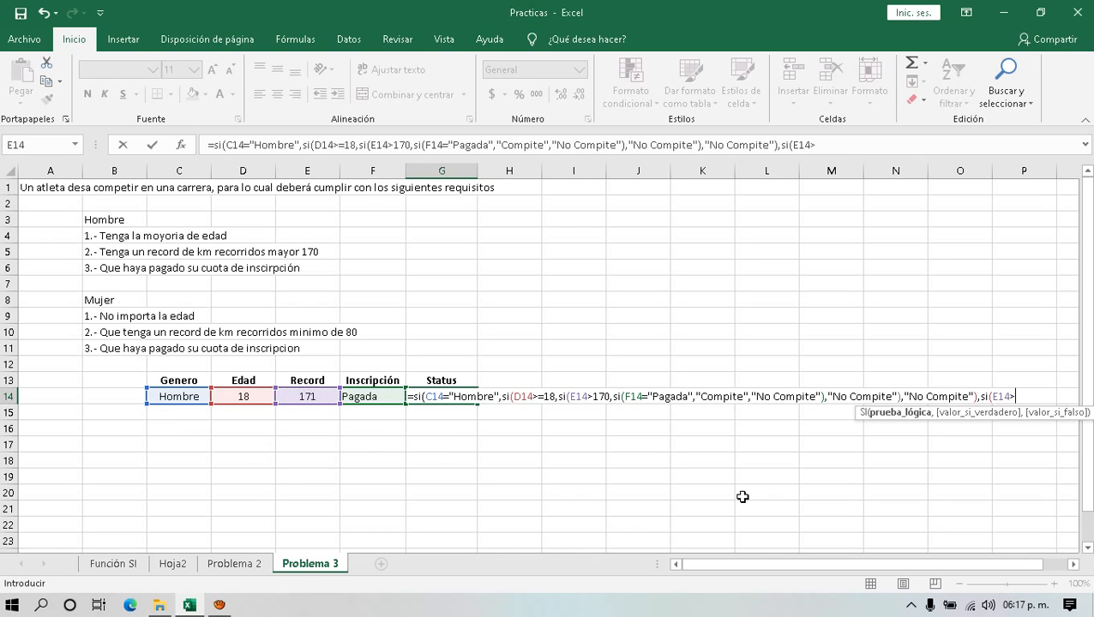
type("=80,si(")
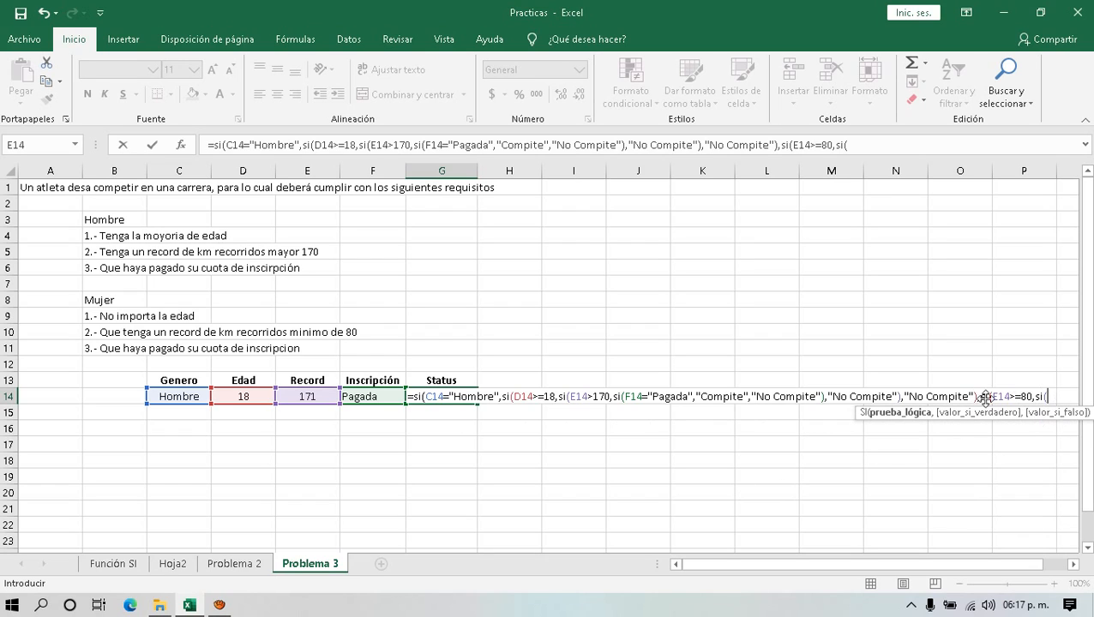
- Make the SI inside the E14>=80 branch test F14="Pagada", returning "Compite" or otherwise "No Compite", and close it
left_click(365, 397)
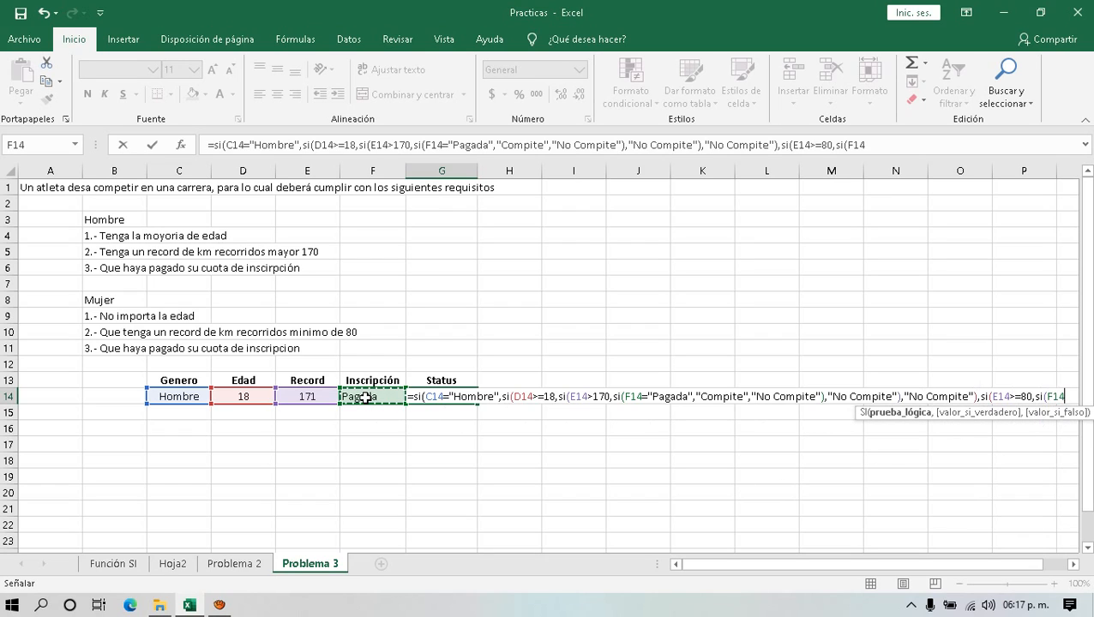
type("=\"Pagada")
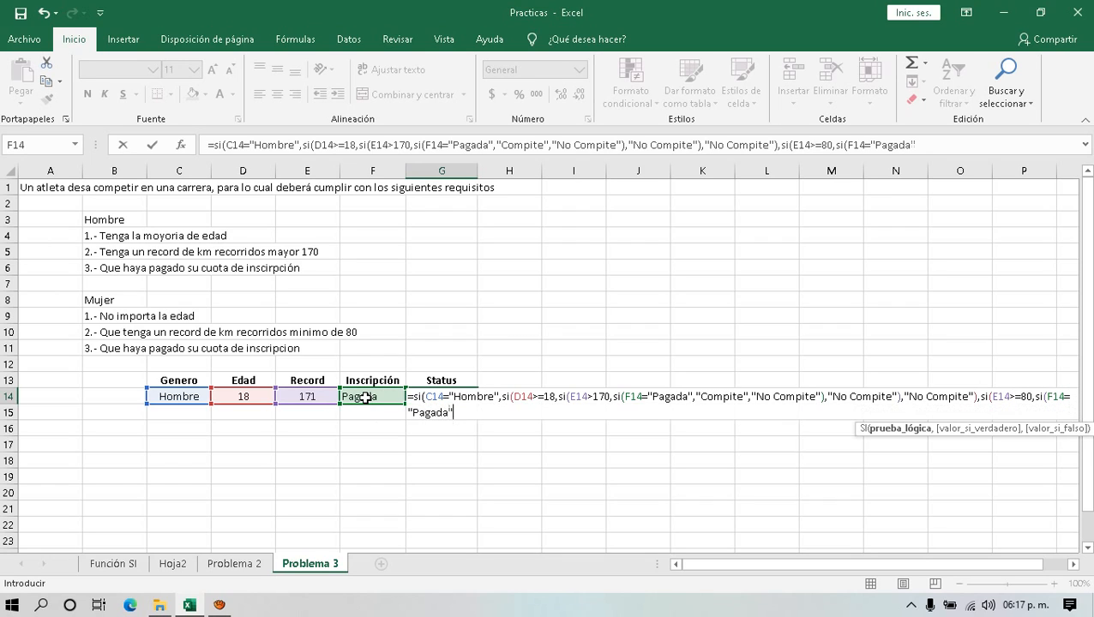
type("\",")
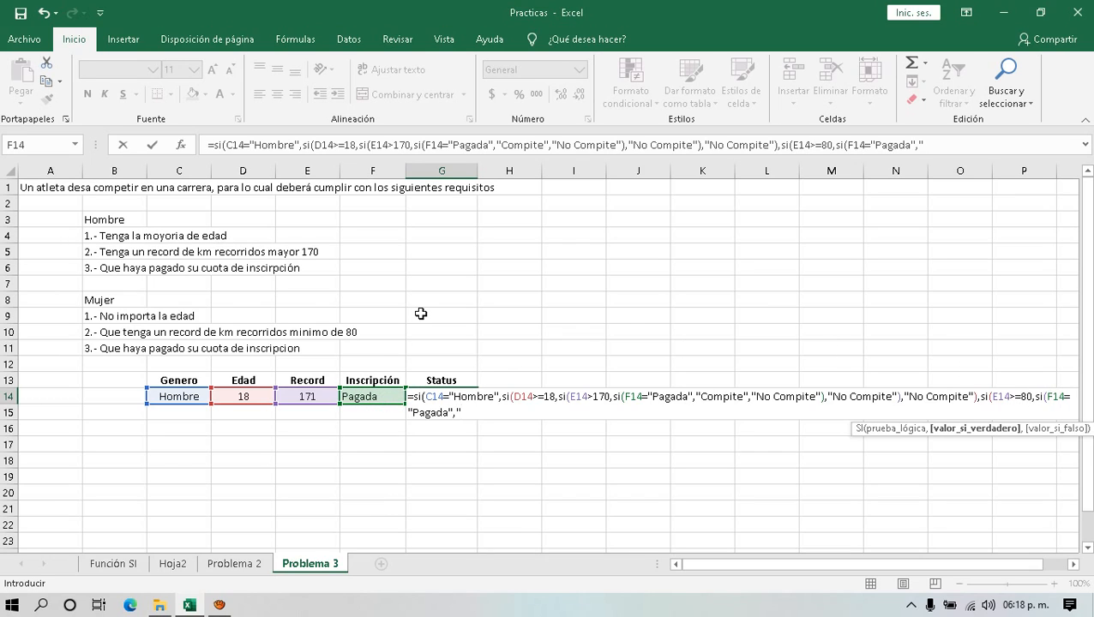
type("Compite\",")
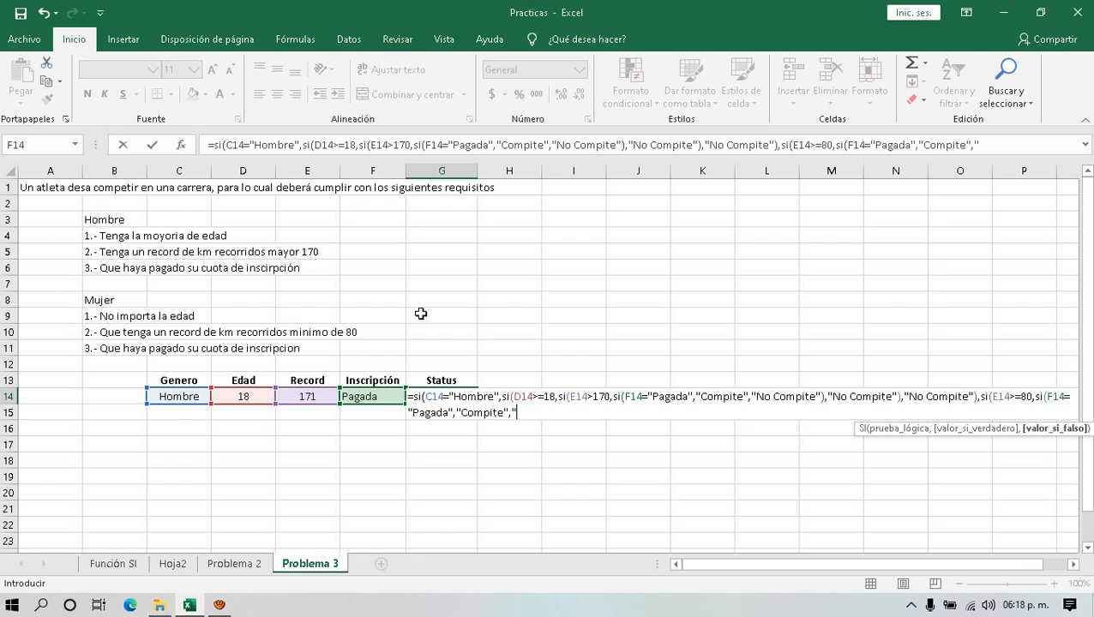
type("\"No Compite\")")
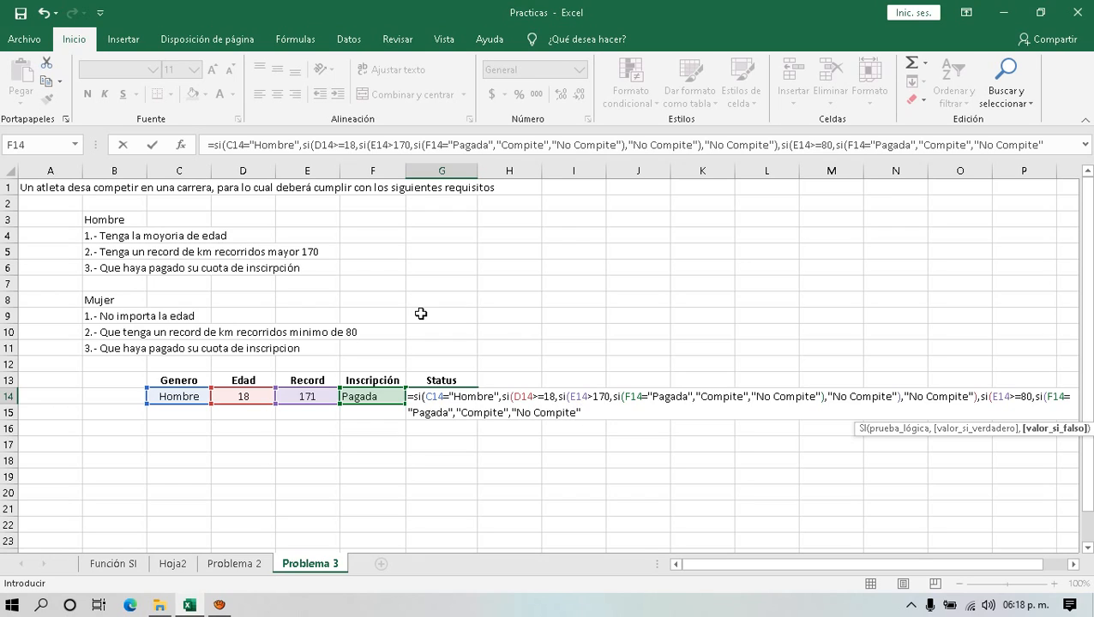
- Set the false value of the E14>=80 SI to "No Compite" and close that SI
type(",")
left_click_drag(1034, 398, 594, 417)
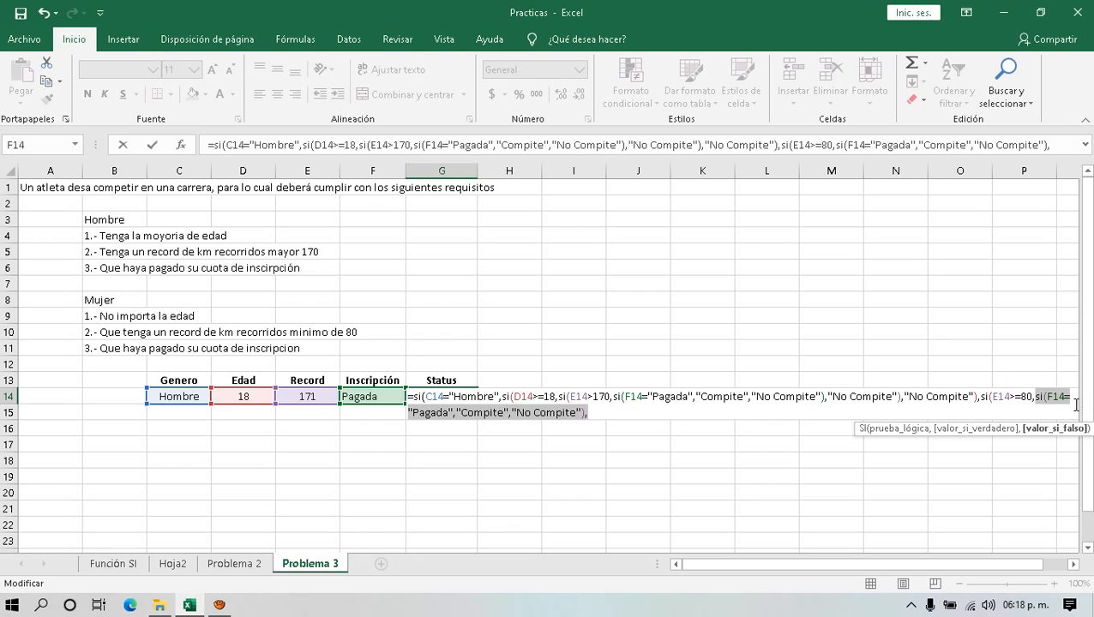
left_click(597, 412)
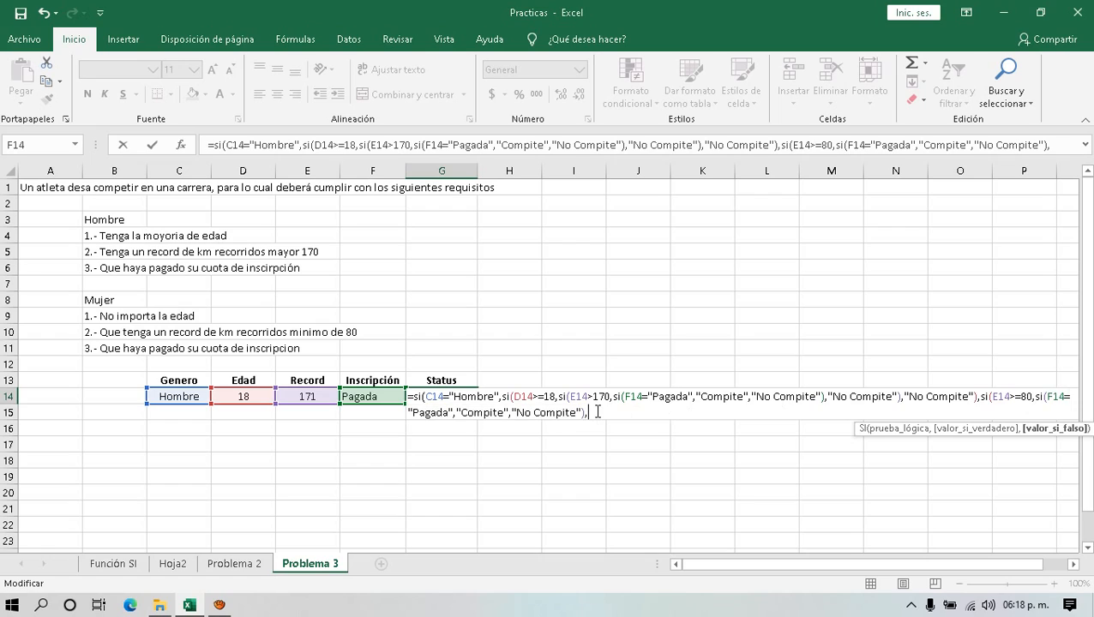
type("\"No Compite")
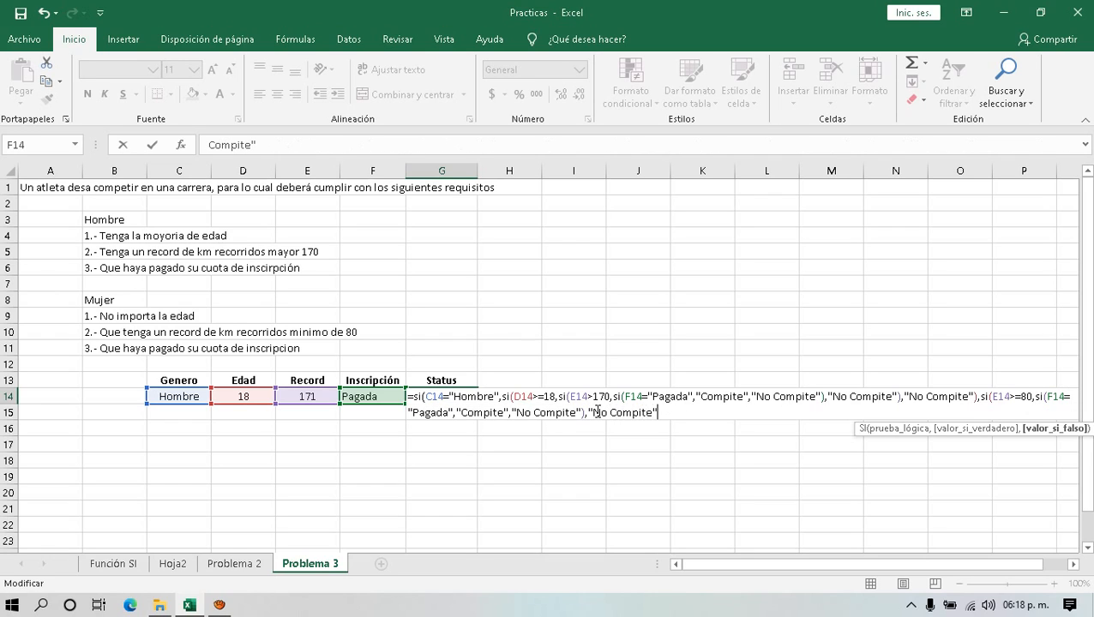
type("\")")
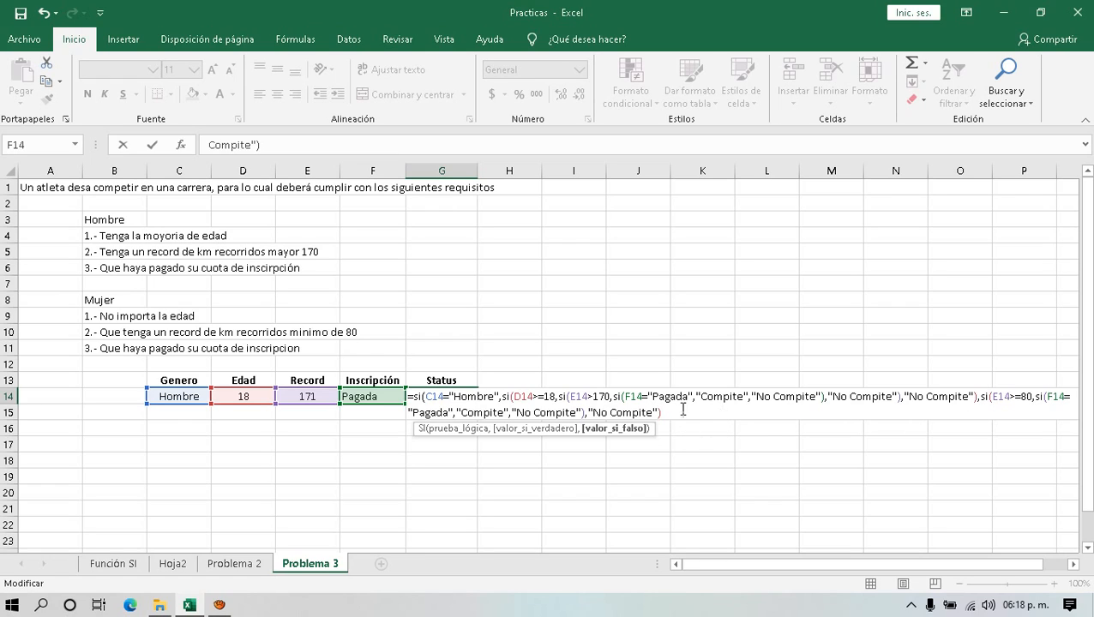
- Close the outermost SI and enter the nested formula in the Status cell G14
type(")")
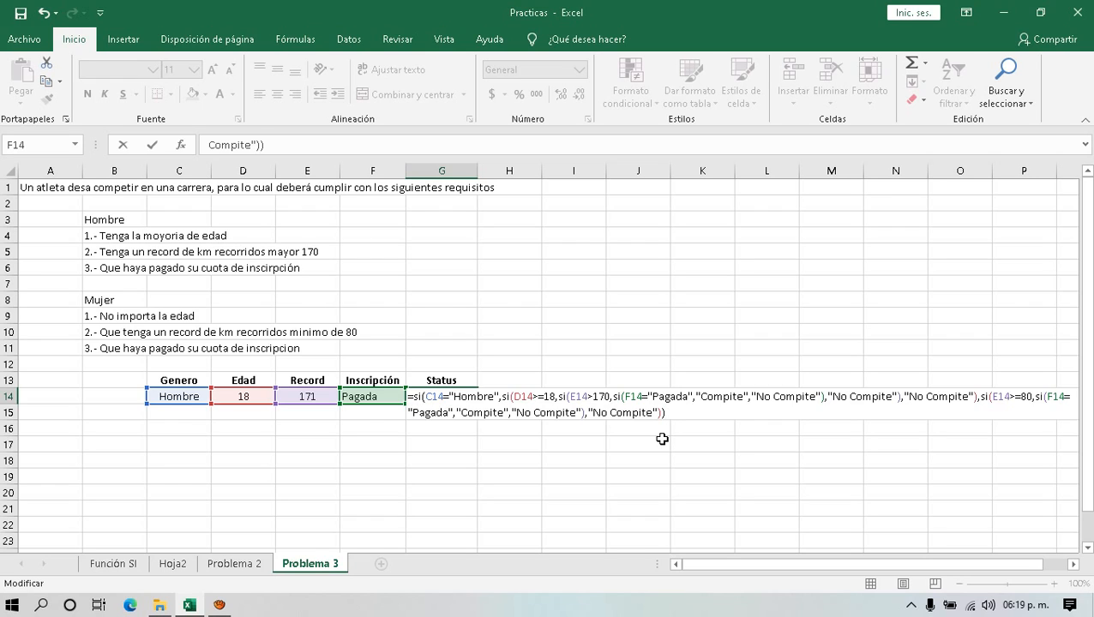
key("Return")
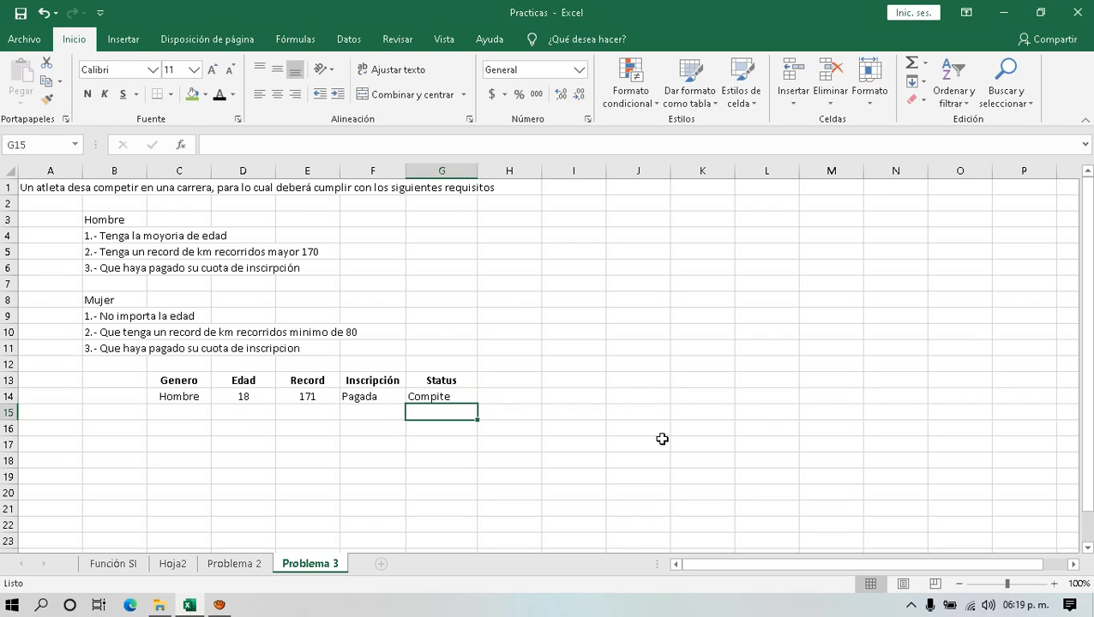
left_click(453, 398)
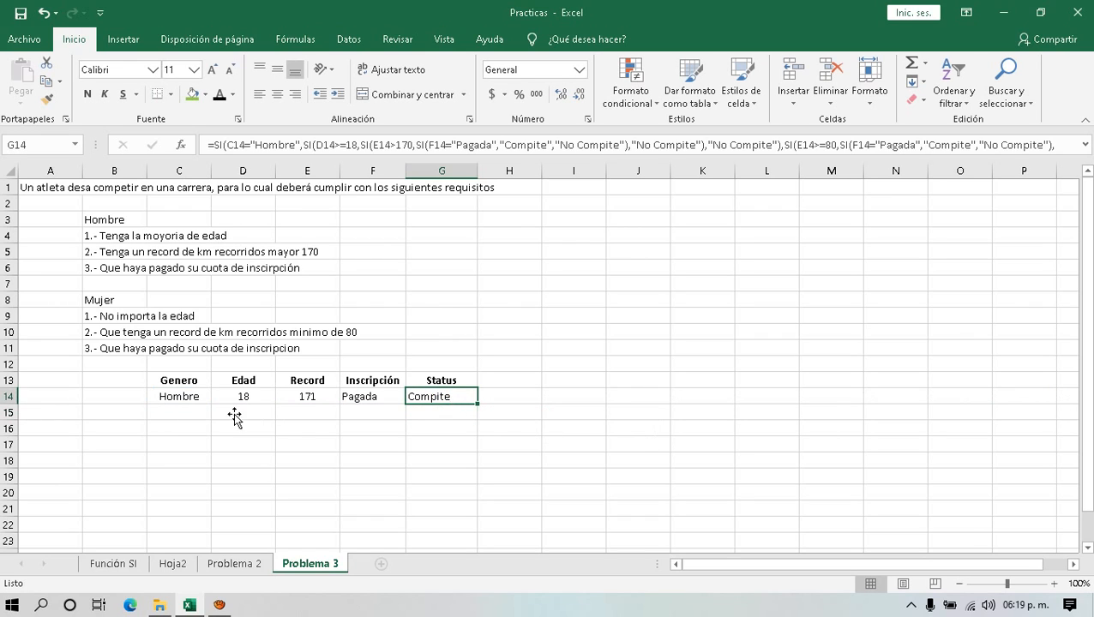
- Examine the Genero, Edad, Record and Inscripción values in row 14 against the Status result
left_click(183, 398)
left_click(246, 398)
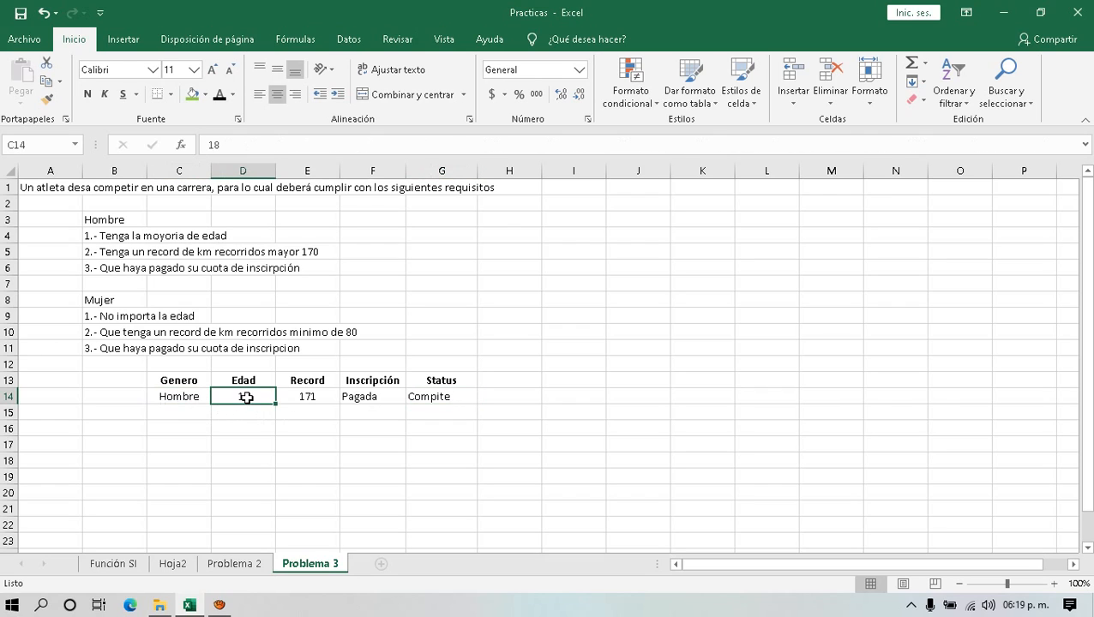
left_click(309, 399)
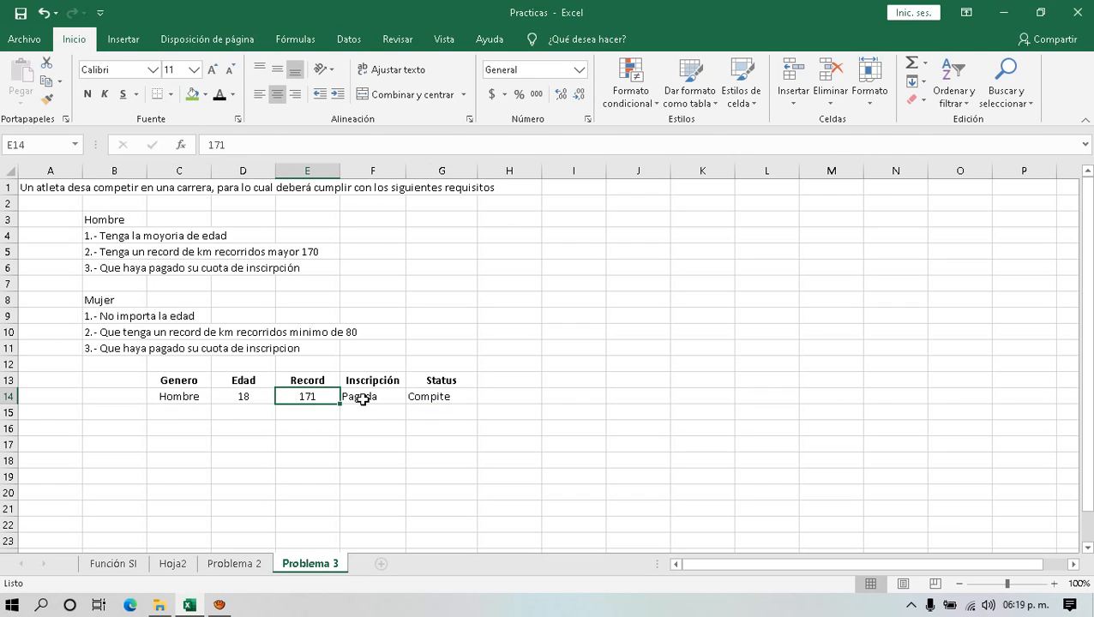
left_click(364, 398)
left_click(443, 399)
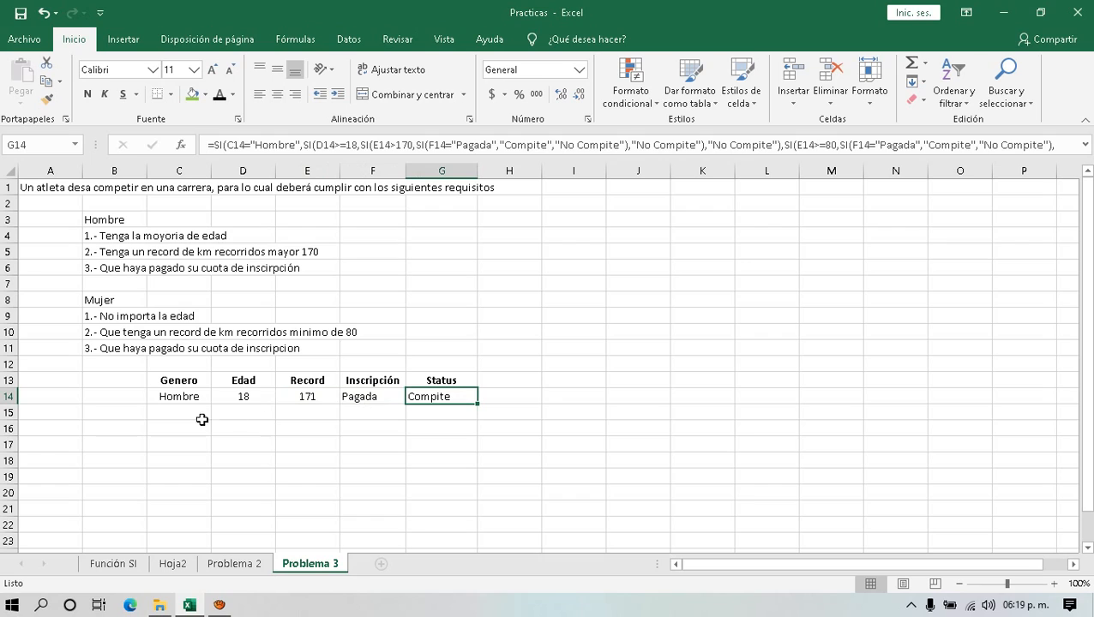
left_click(184, 394)
left_click(248, 398)
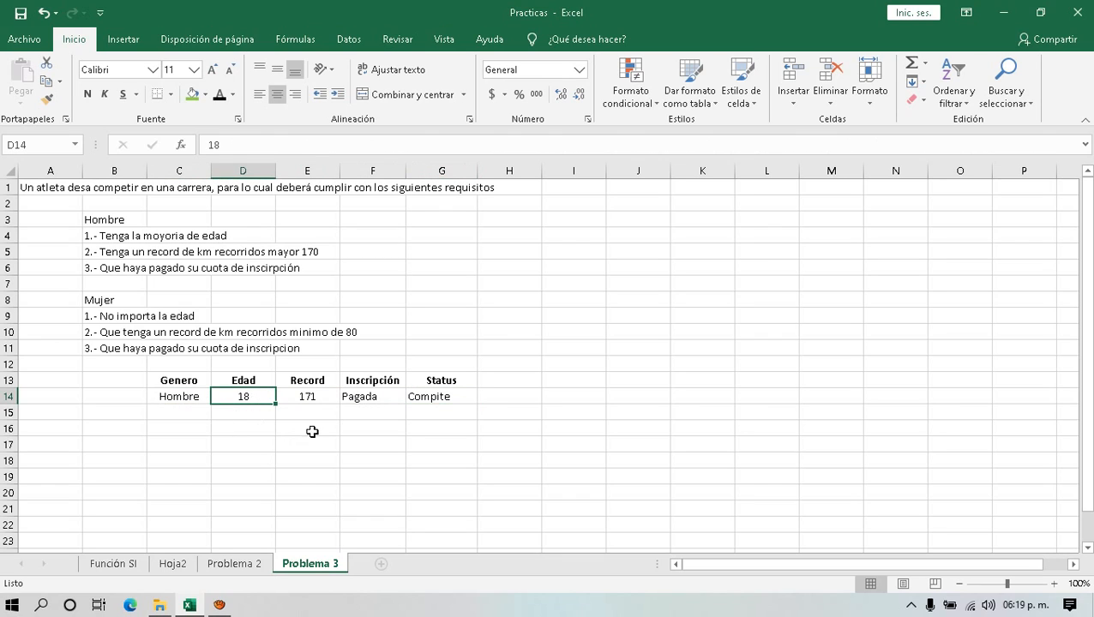
left_click(310, 396)
- Test the Status formula for Hombre with Inscripción set to "Debe", and restore Inscripción to "Pagada"
left_click(367, 397)
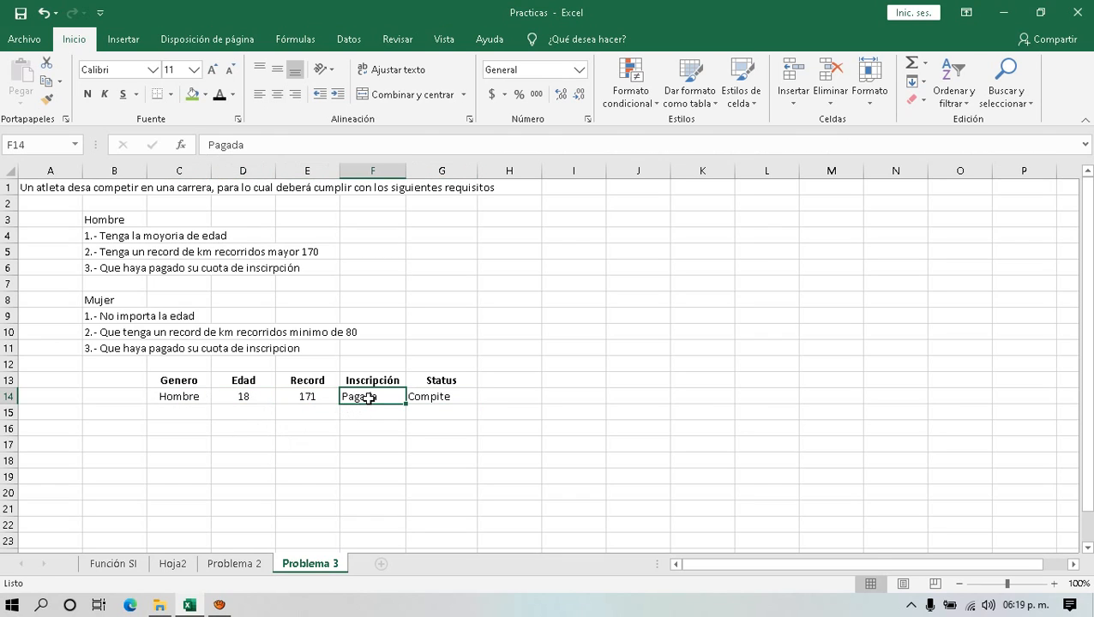
type("Debe")
key("Return")
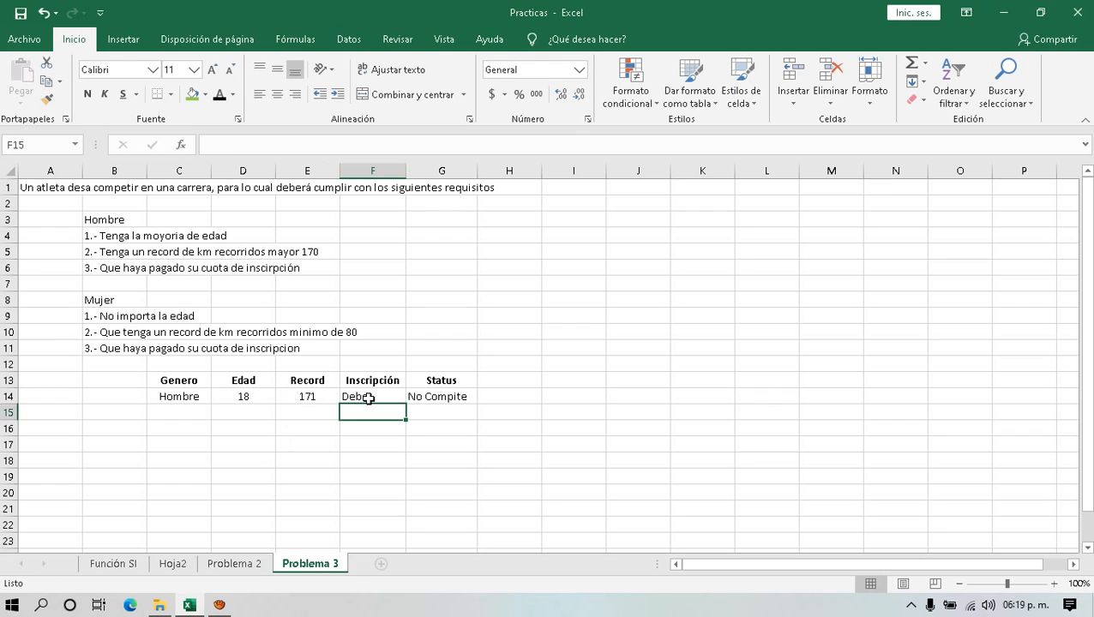
left_click(369, 398)
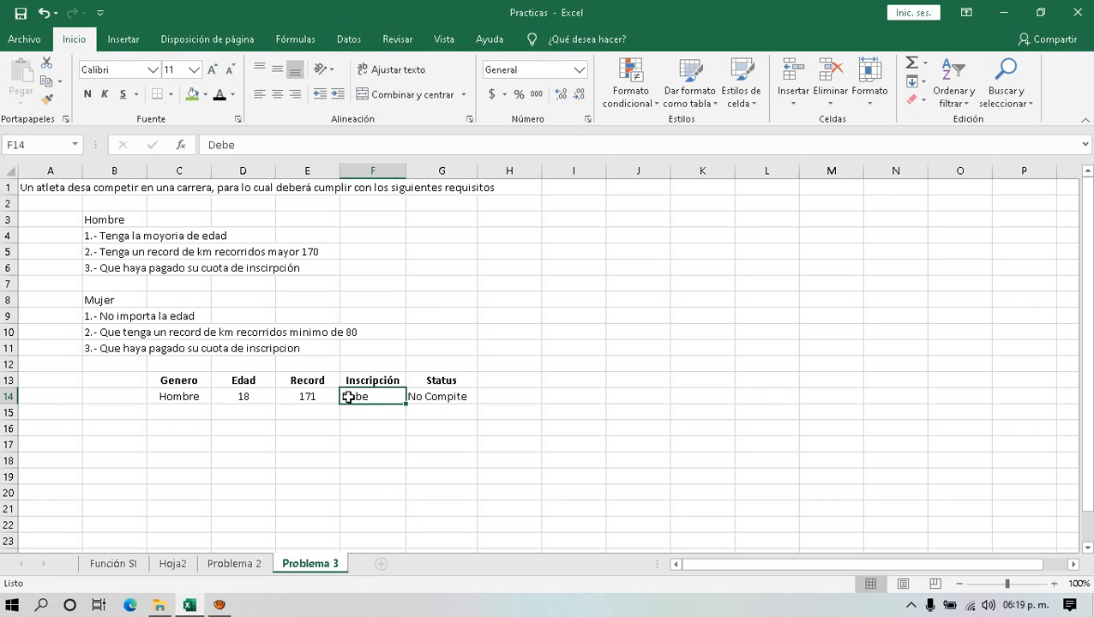
type("Pagada")
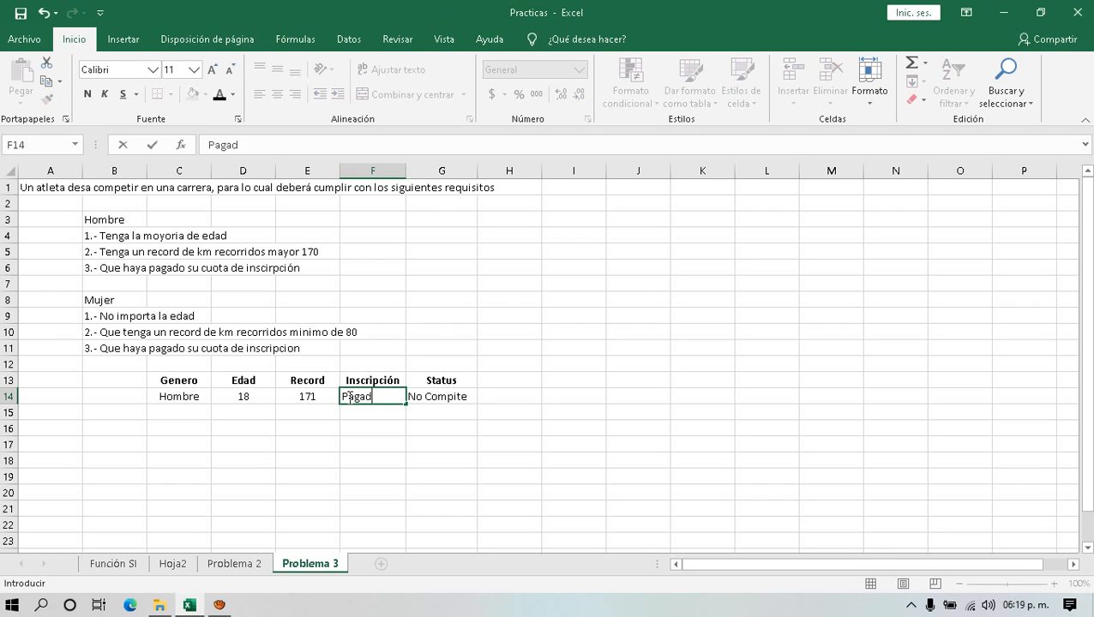
key("Return")
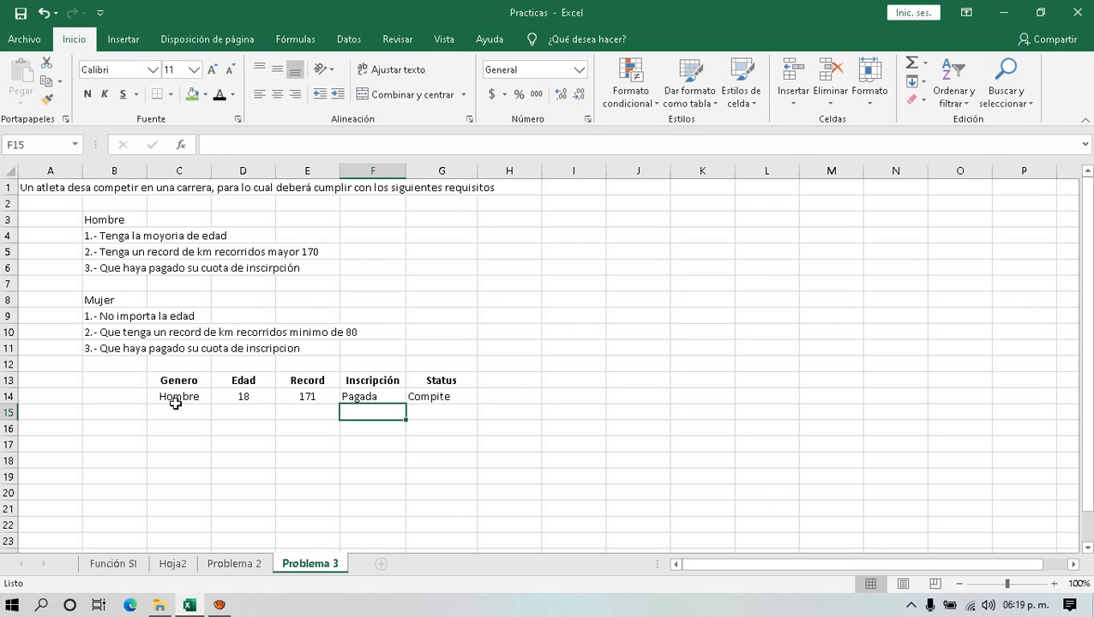
- Test the Status formula for Hombre with a Record of 170 in E14, and restore the Record to 171
left_click(307, 398)
type("170")
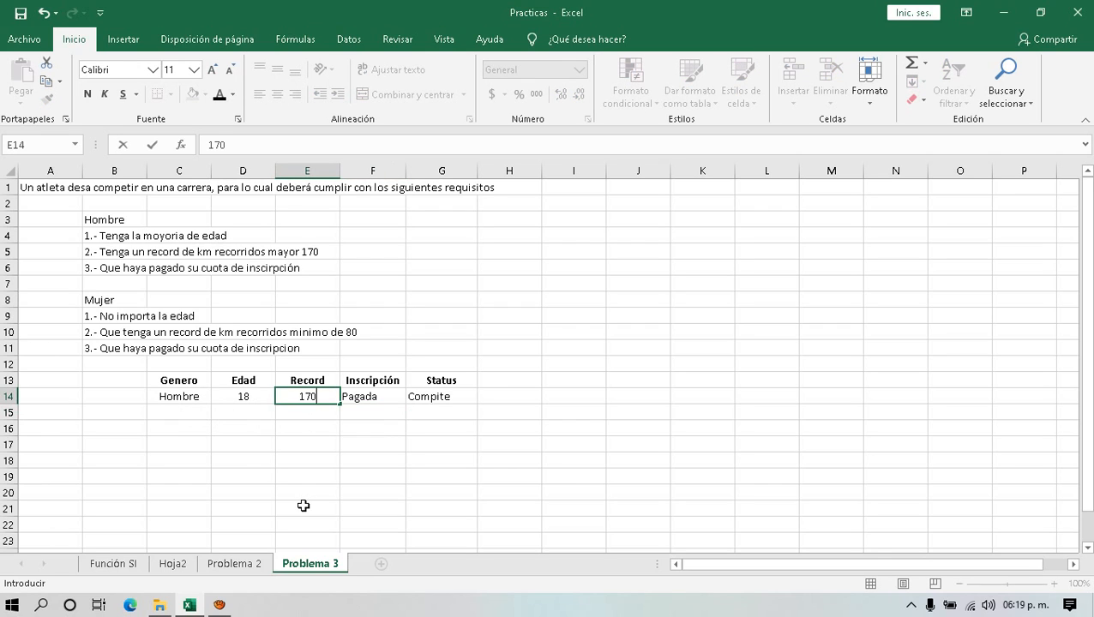
key("ctrl+Return")
key("Return")
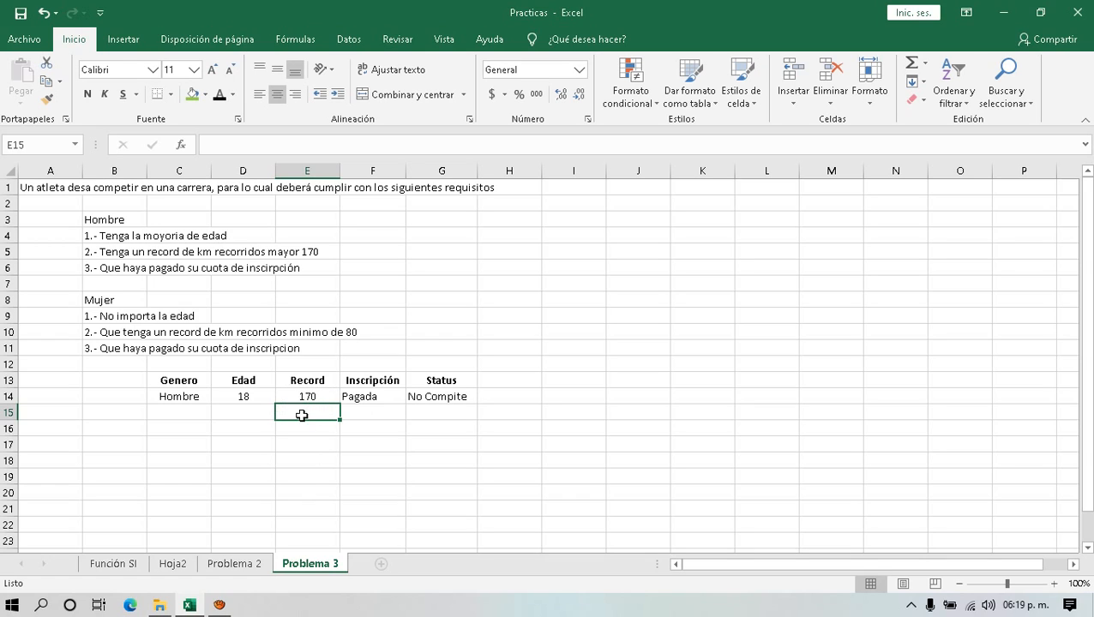
left_click(8, 187)
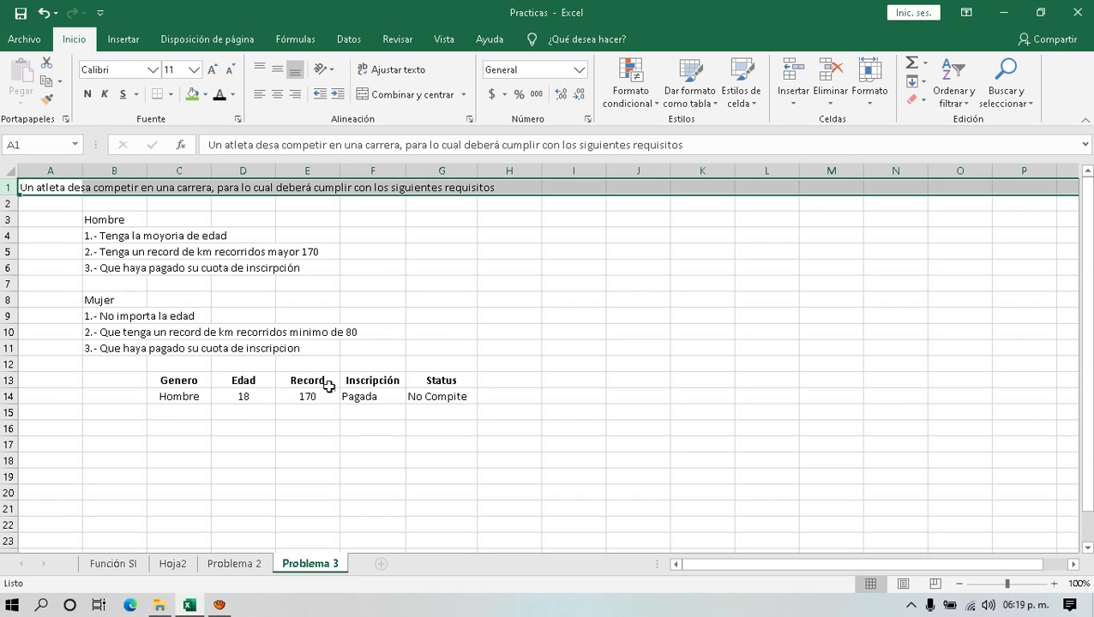
left_click(451, 399)
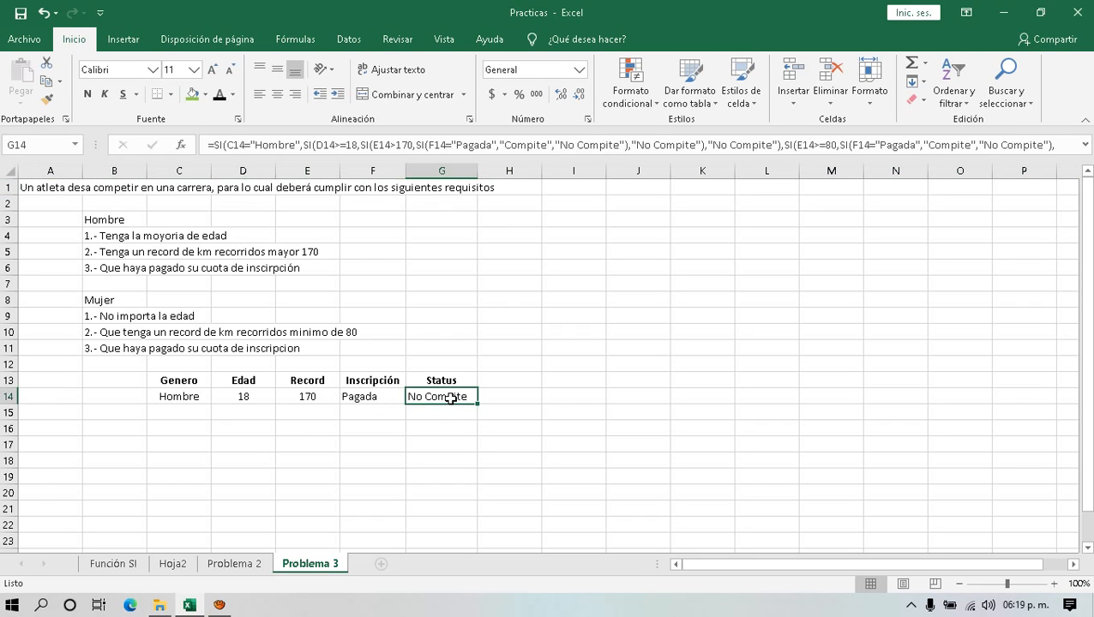
left_click(317, 398)
type("171")
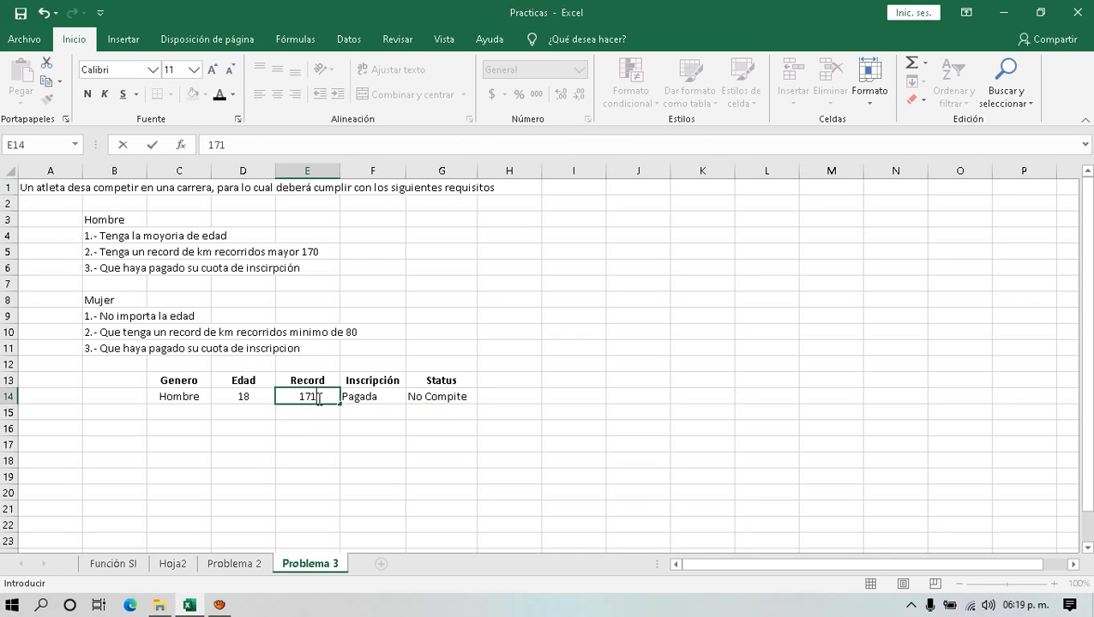
key("Return")
- Test the Status formula for Hombre with an Edad of 17 in D14, and restore the Edad to 18
left_click(254, 396)
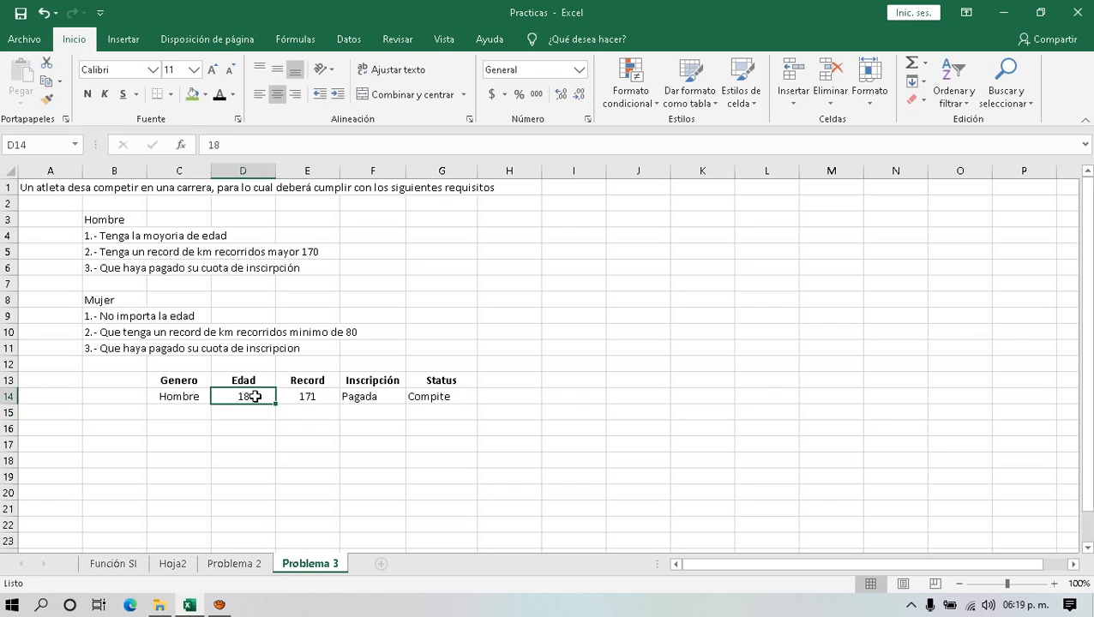
type("17")
key("Return")
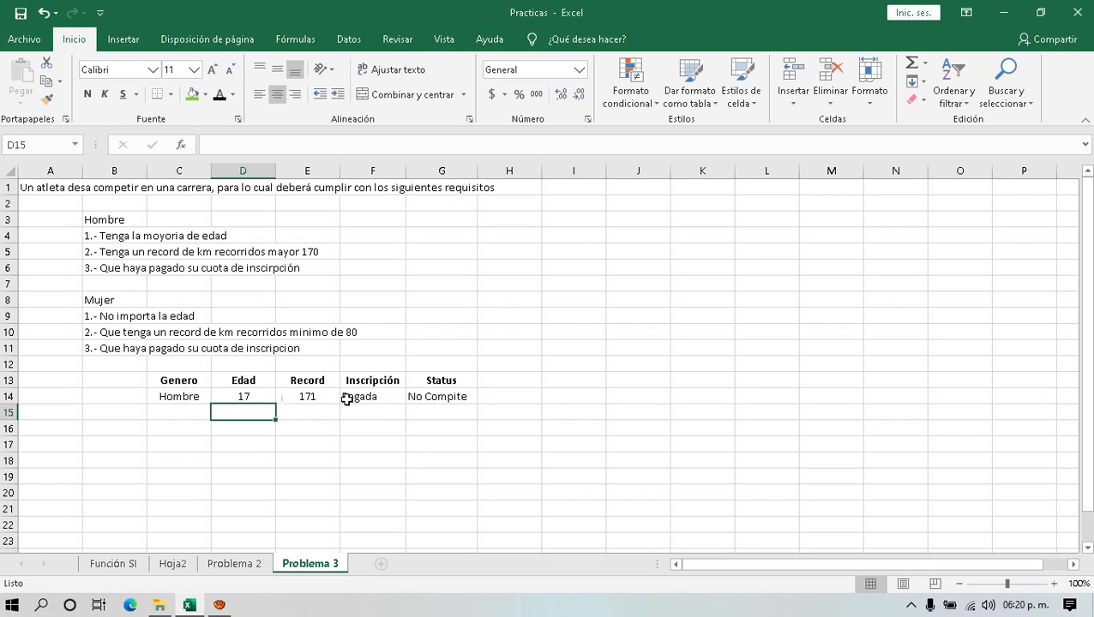
left_click(237, 392)
type("18")
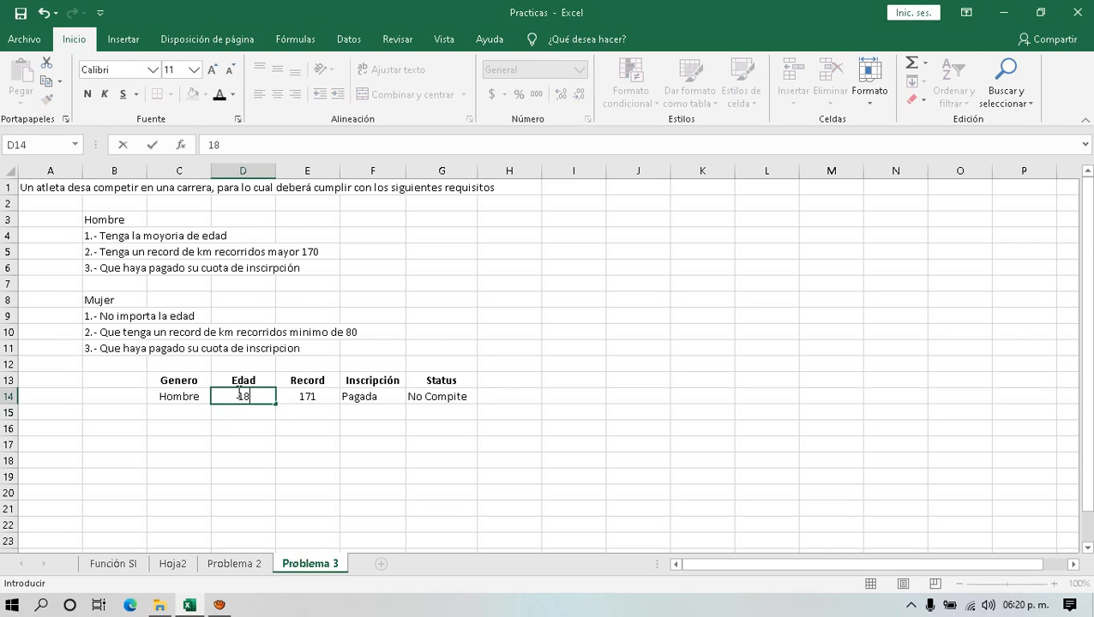
key("Return")
- Change the Genero in C14 to "Mujer"
left_click(184, 396)
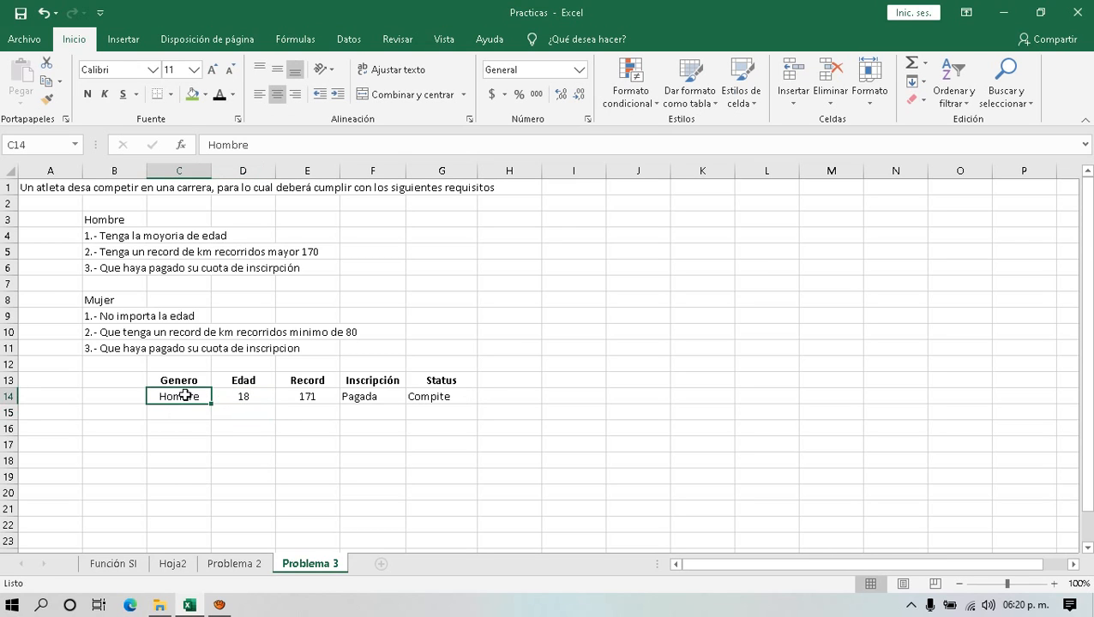
type("Mujer")
key("Return")
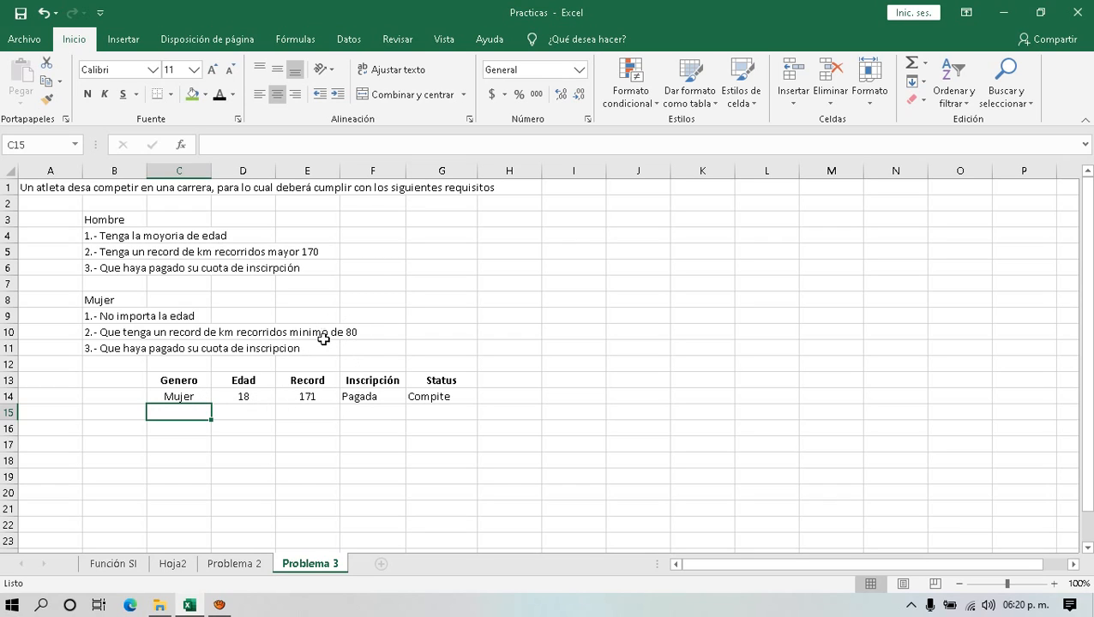
- Examine the Edad, Record and Inscripción values in row 14 for the Mujer case
left_click(309, 398)
left_click(356, 395)
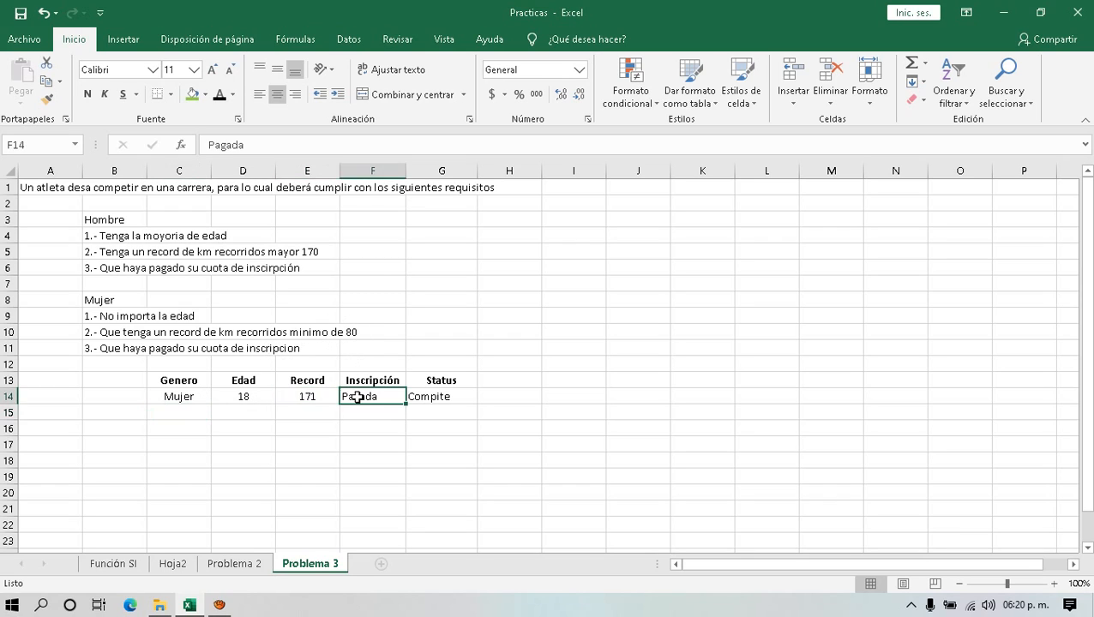
left_click(321, 398)
left_click(178, 398)
left_click(253, 397)
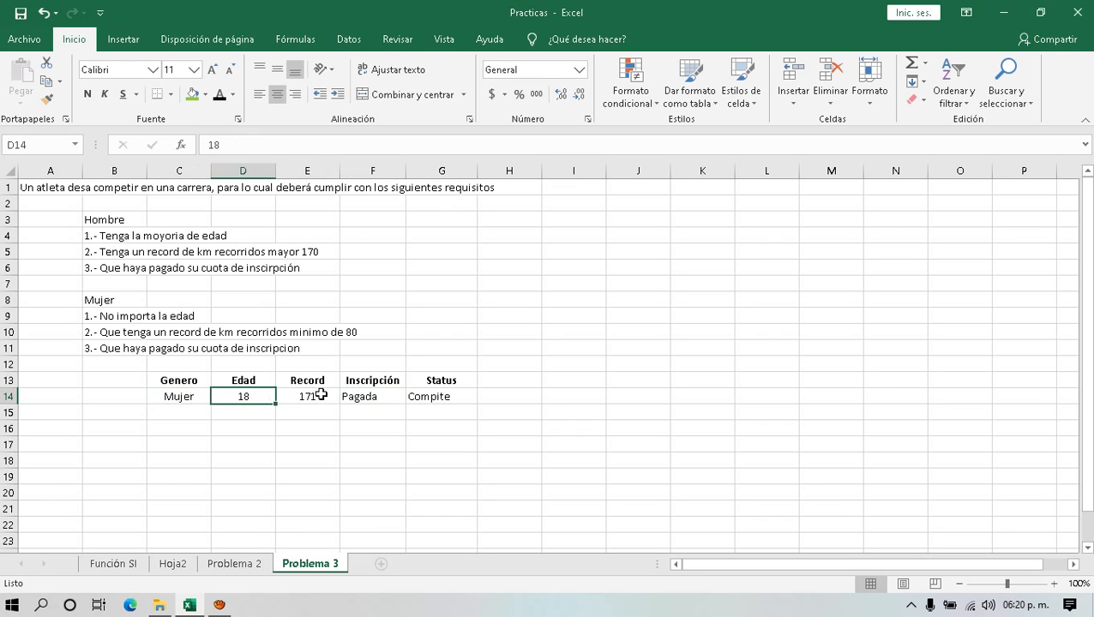
left_click(318, 395)
left_click(364, 397)
left_click(314, 395)
- Test the Status formula for Mujer with Inscripción set to "Debe", and restore Inscripción to "Pagada"
left_click(353, 396)
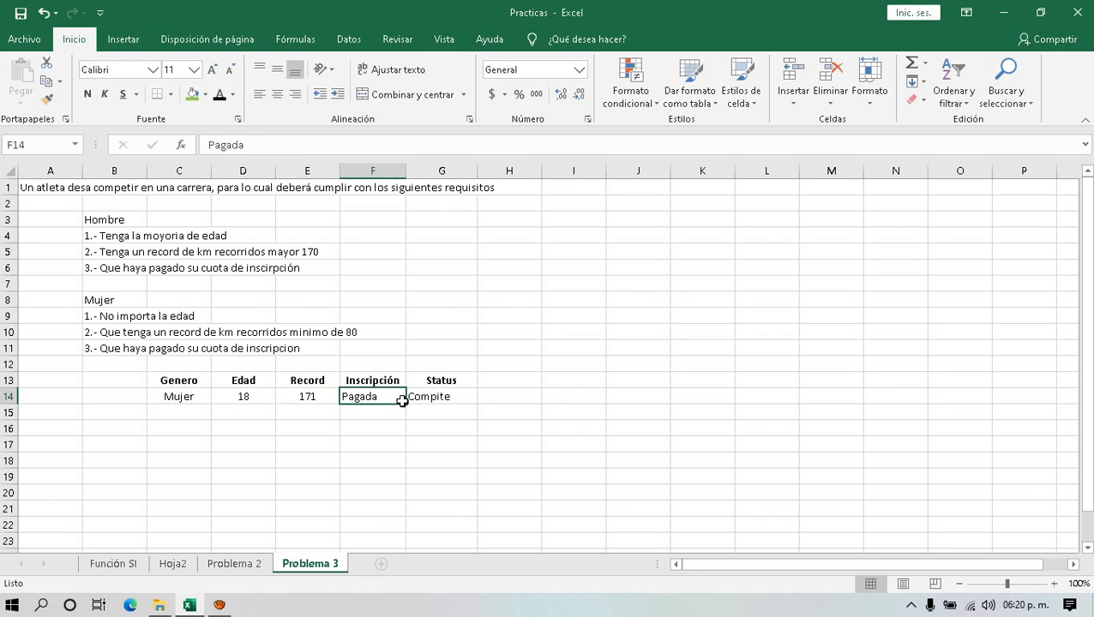
type("Debe")
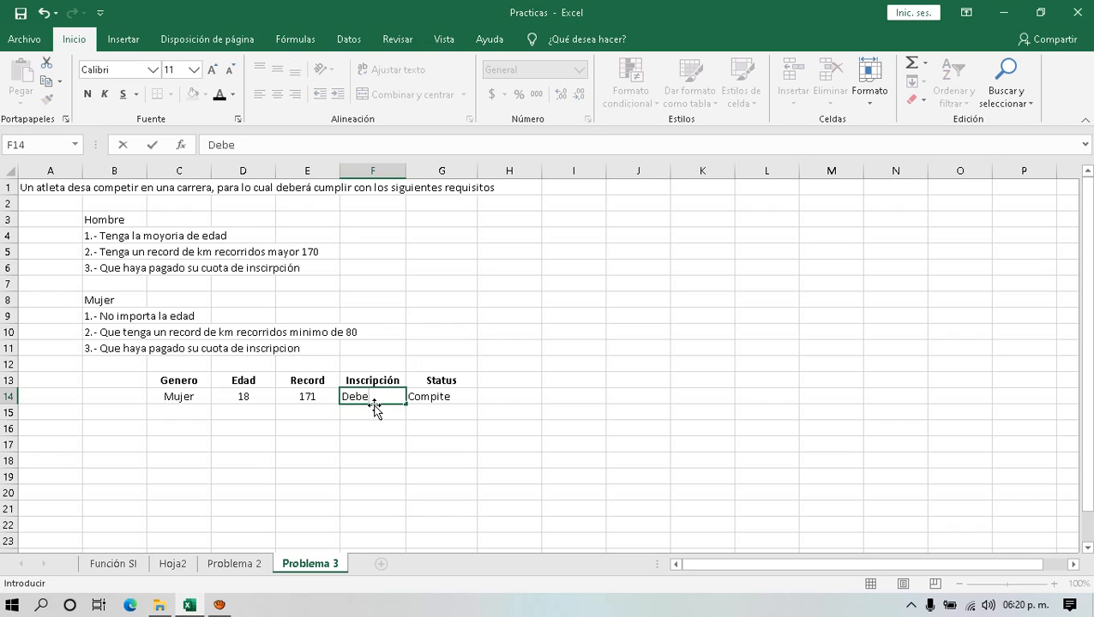
key("Return")
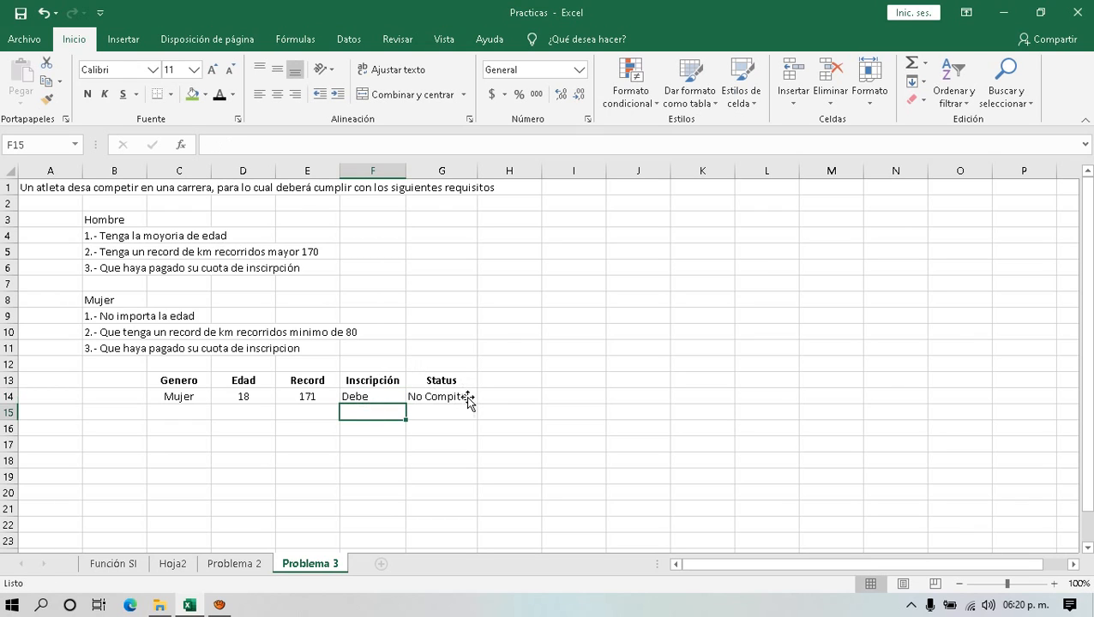
left_click(358, 398)
type("Paga")
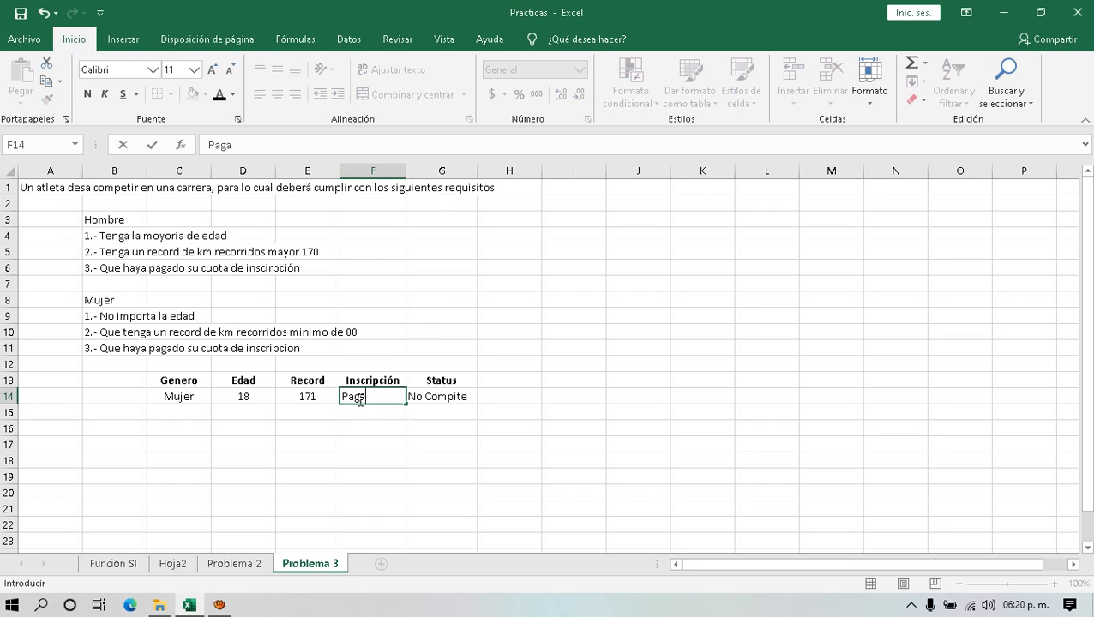
type("da")
key("Return")
- Set the Record in E14 to 79 to test the Mujer minimum of 80
left_click(309, 397)
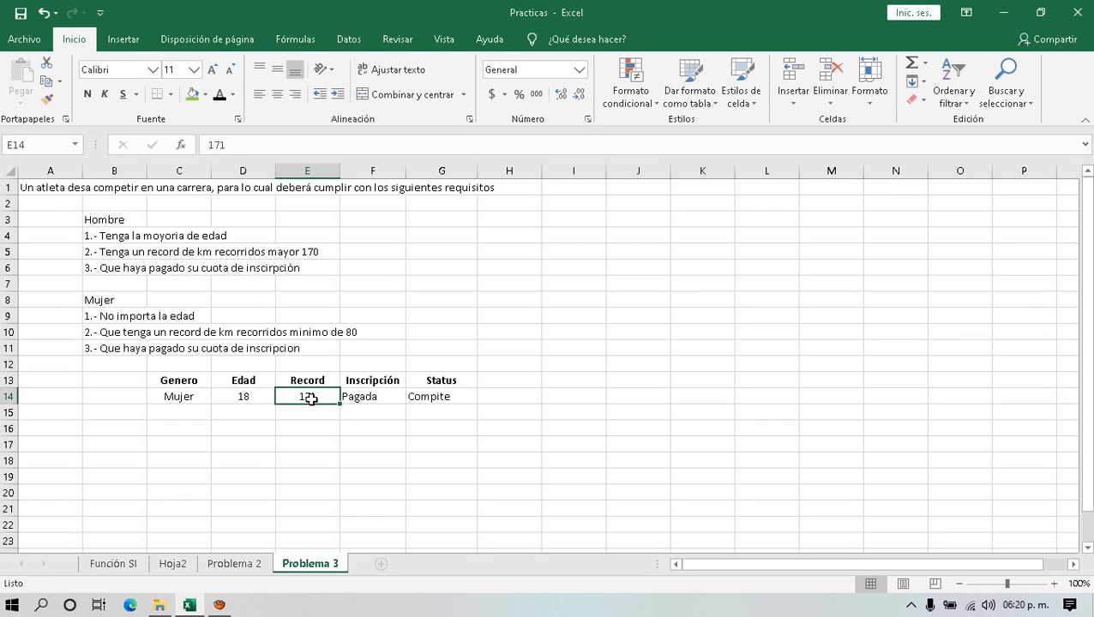
type("79")
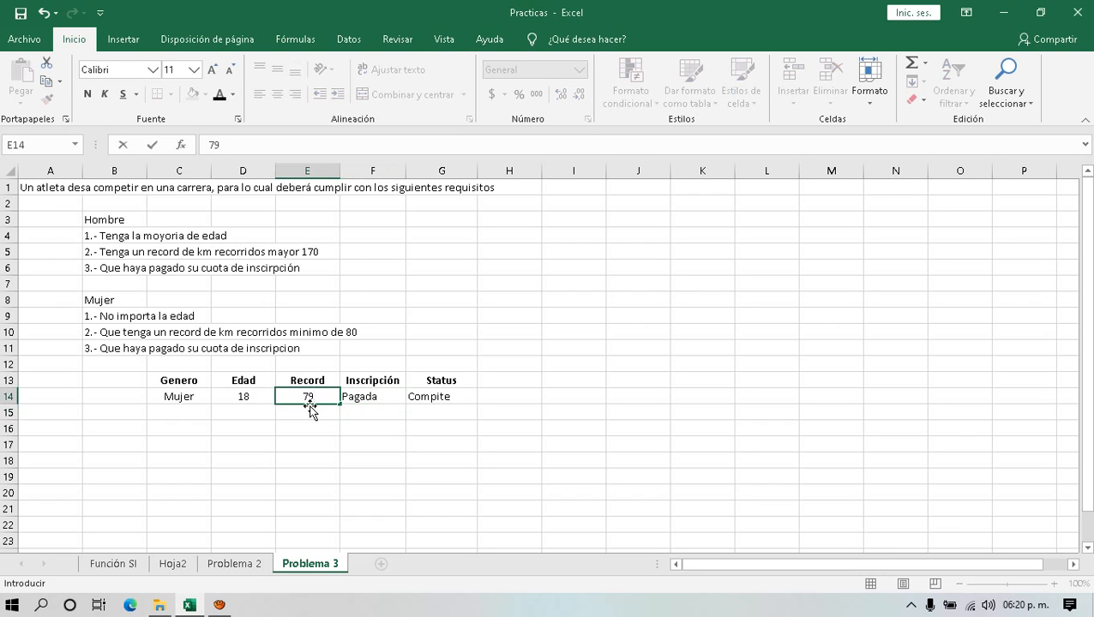
key("Return")
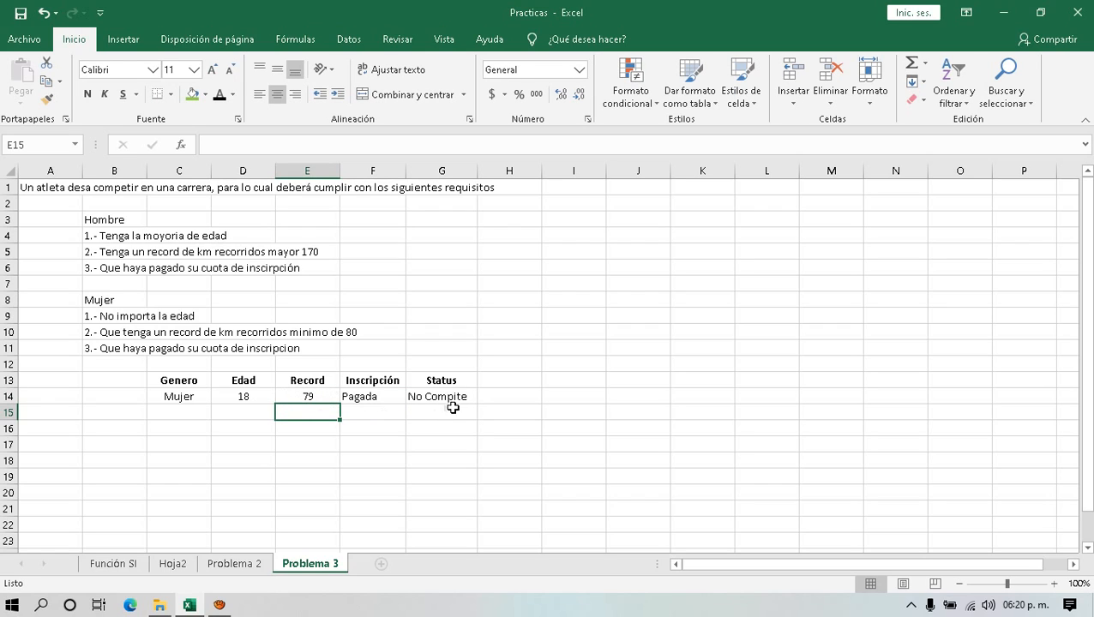
- Try an Edad of 100 in D14, replace it with 1, and select the first Mujer requirement in B9
left_click(250, 398)
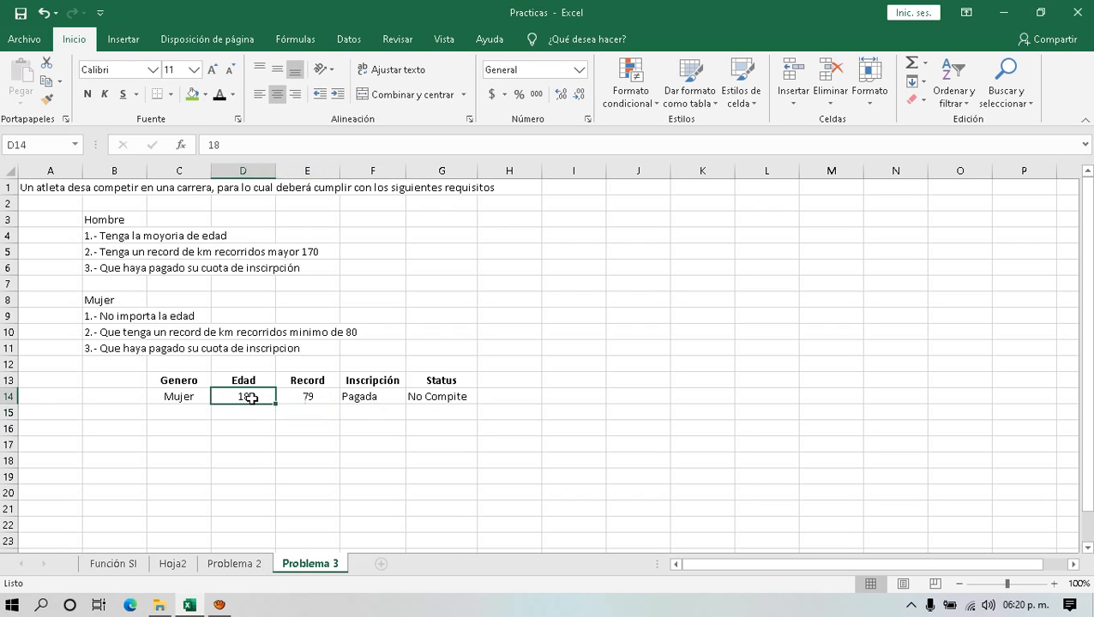
type("100")
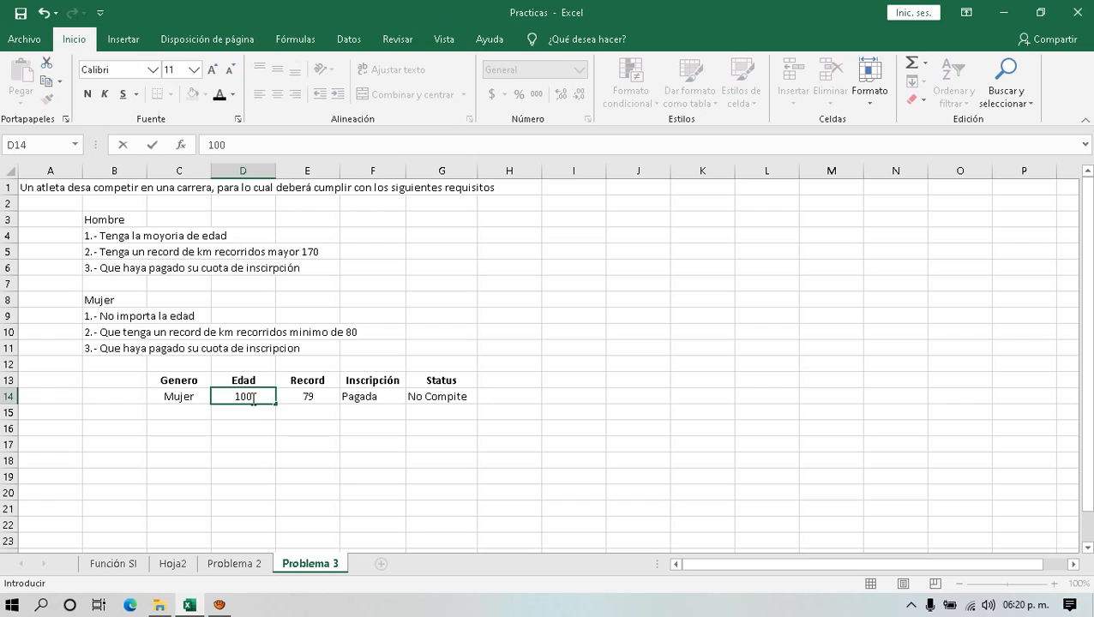
key("Return")
left_click(252, 398)
type("1")
key("Return")
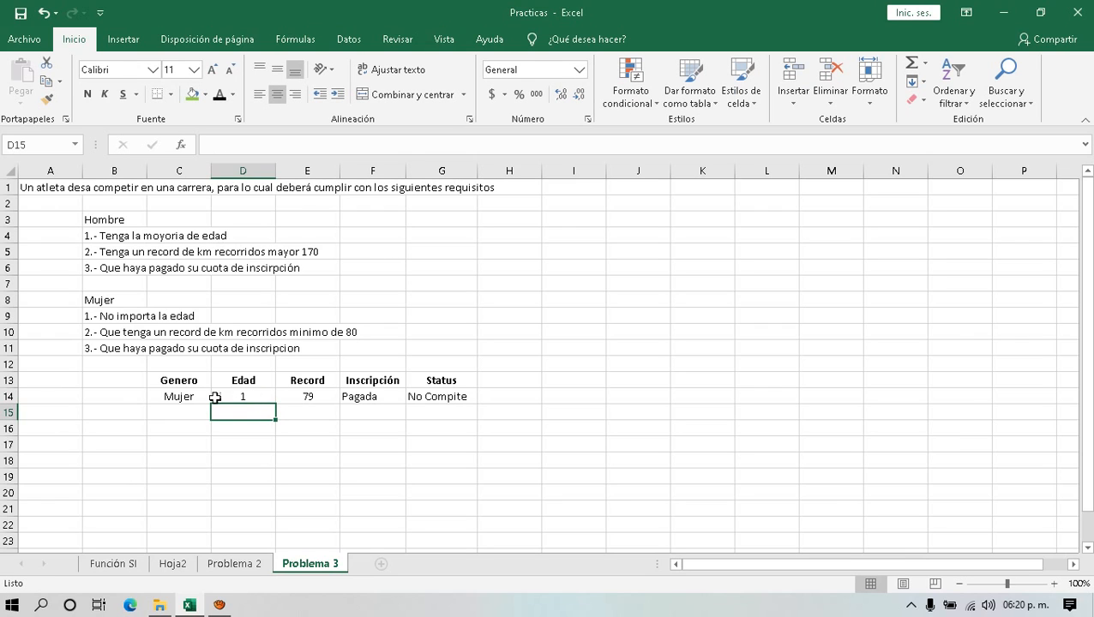
left_click(102, 317)
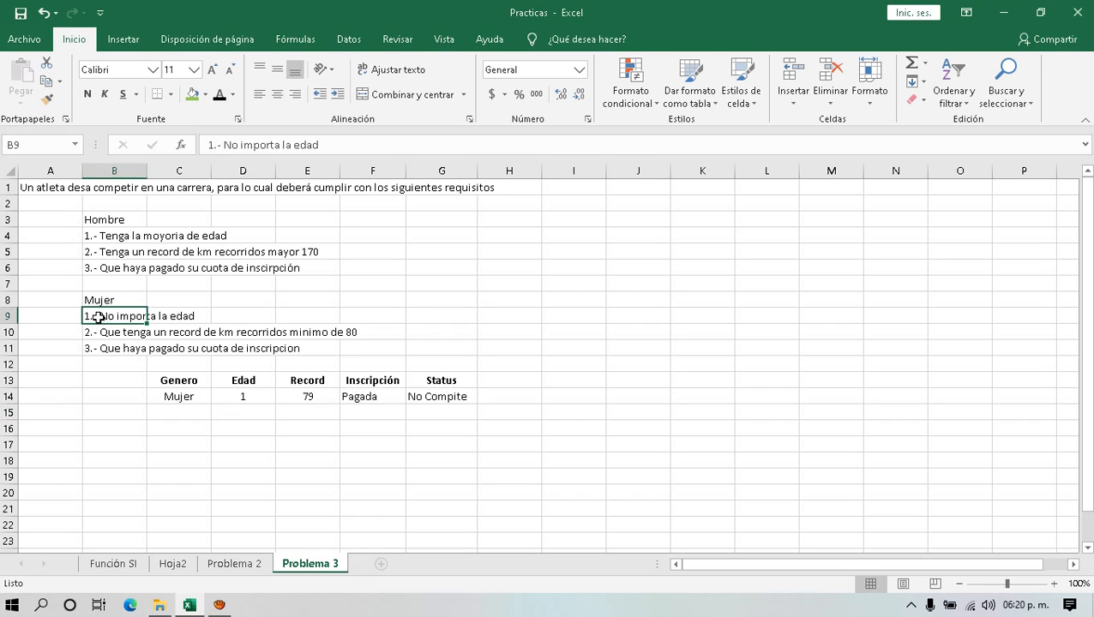
- Examine the Mujer age requirement, the row 14 values and the nested SI formula in G14
left_click_drag(102, 317, 200, 315)
left_click(244, 395)
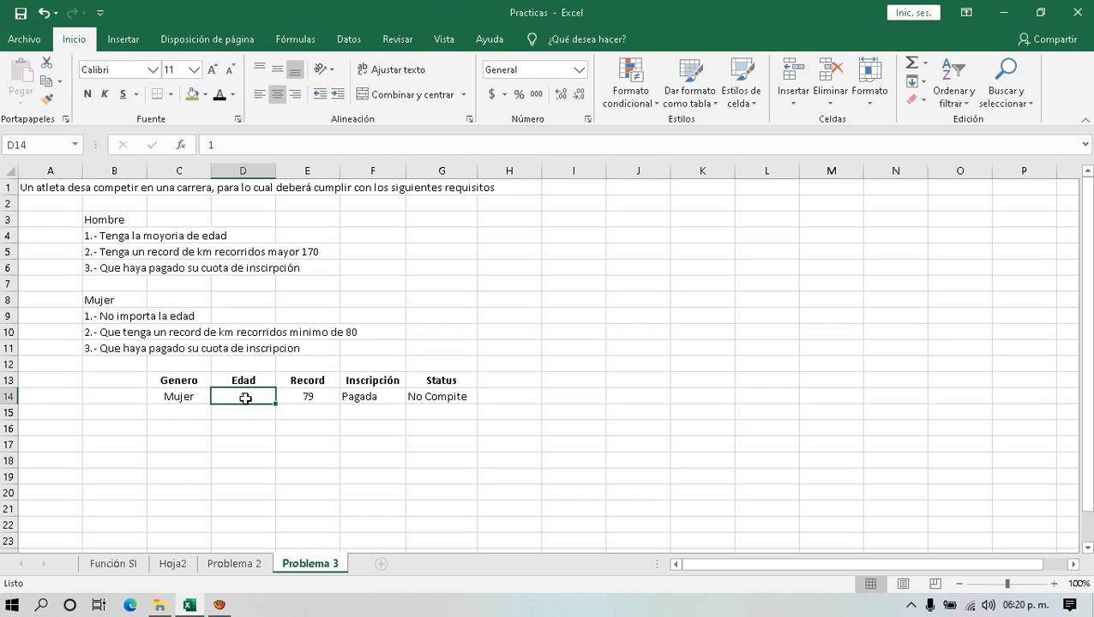
left_click(452, 397)
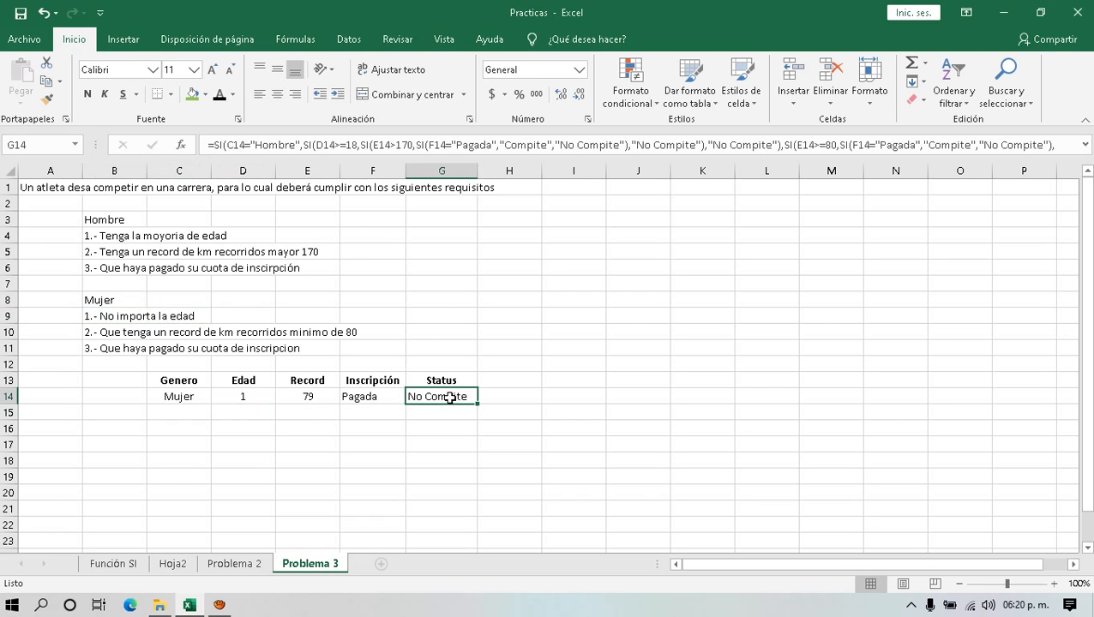
left_click_drag(164, 397, 434, 383)
left_click(419, 422)
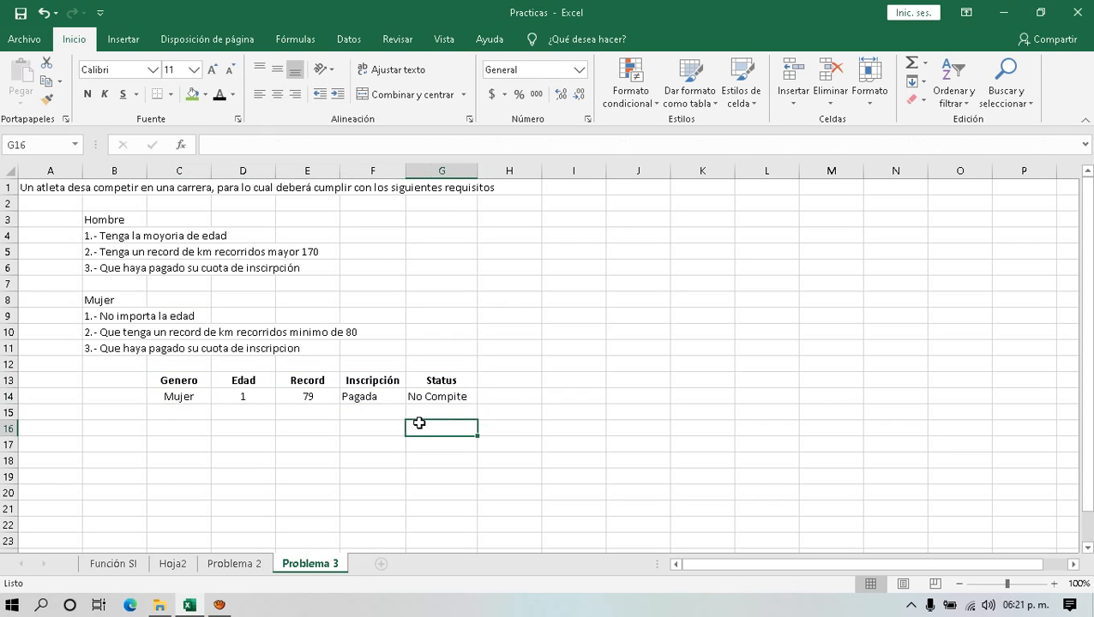
left_click(427, 394)
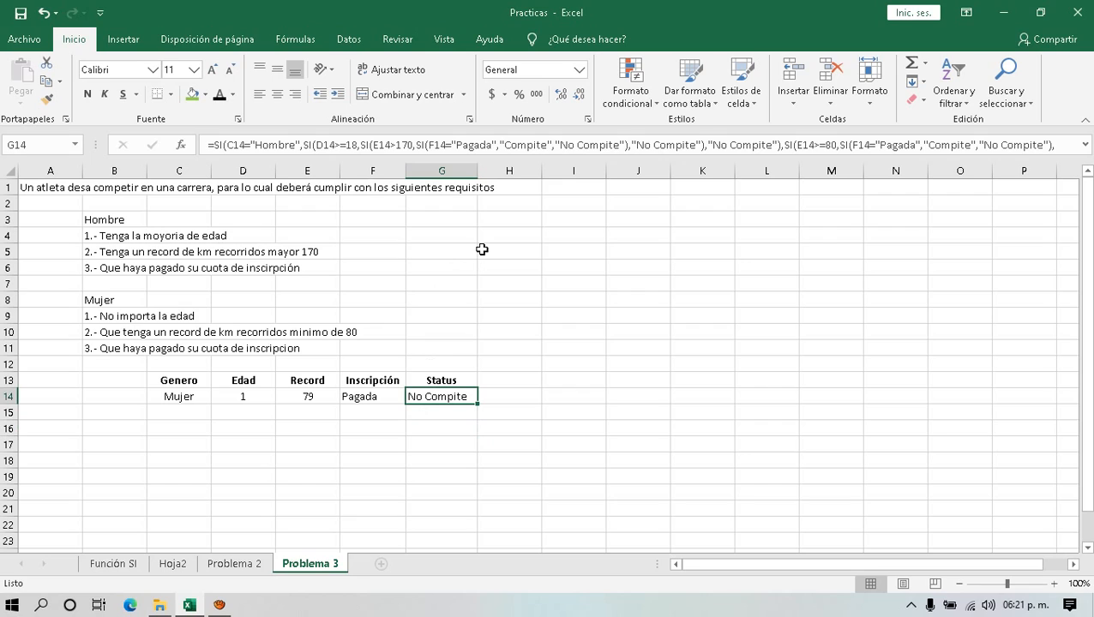
key("F2")
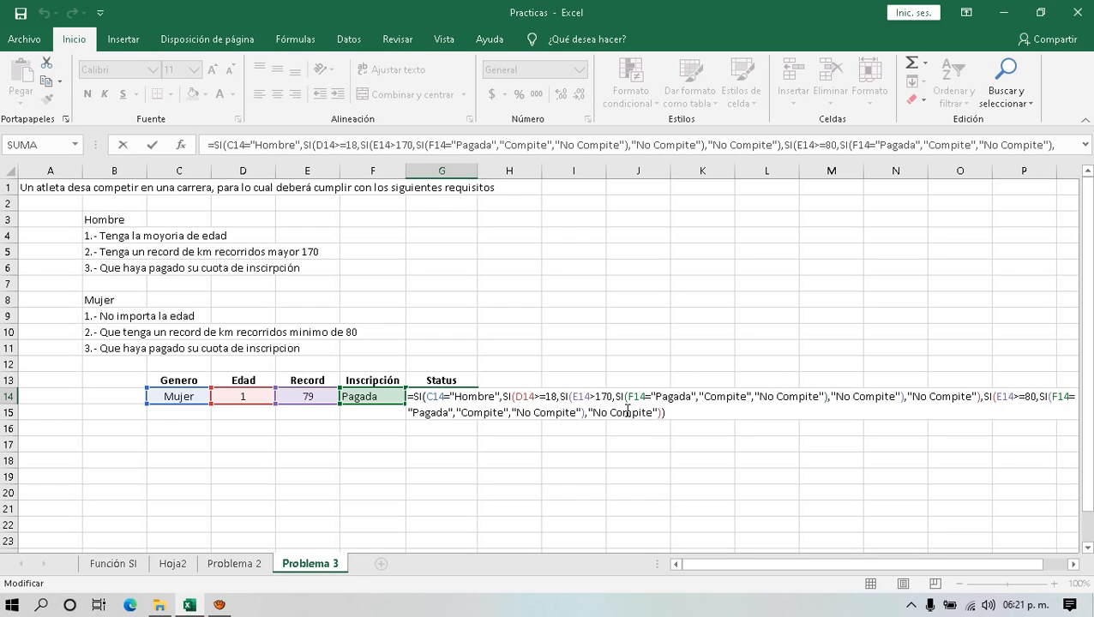
key("ctrl+Return")
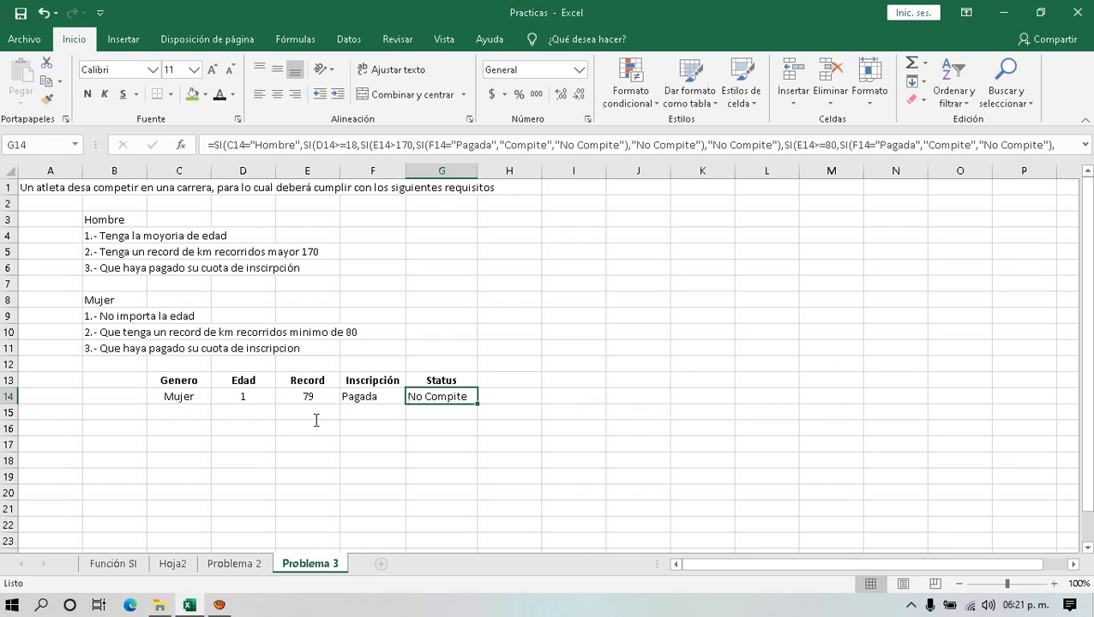
- Set the Genero in C14 to "Hombre" and the Edad in D14 to 18
left_click(177, 396)
type("Hombre")
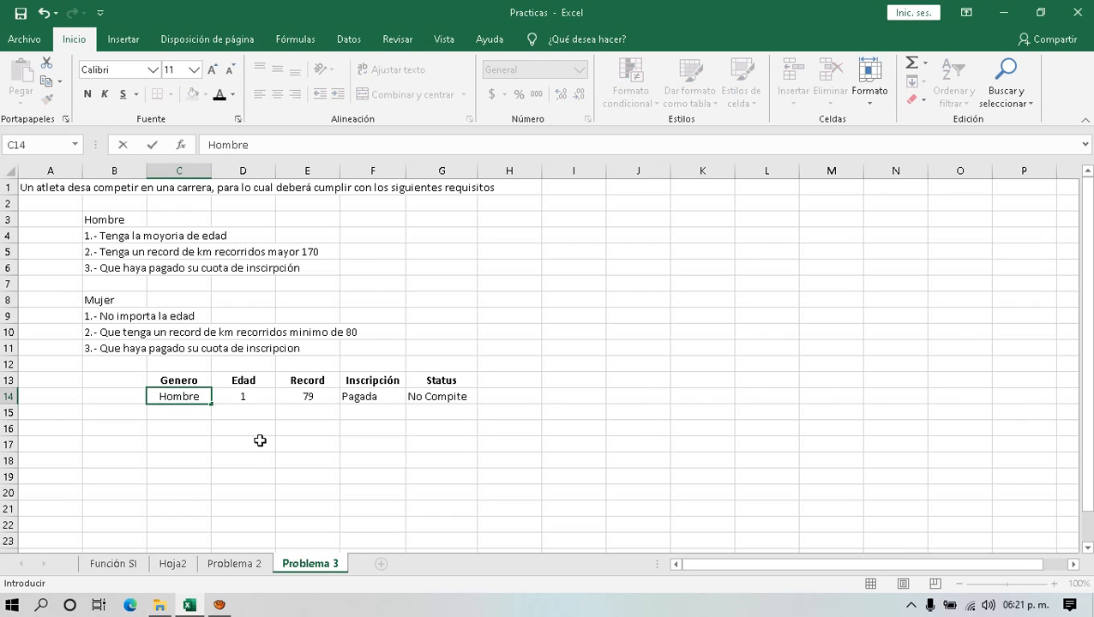
key("Return")
key("Up")
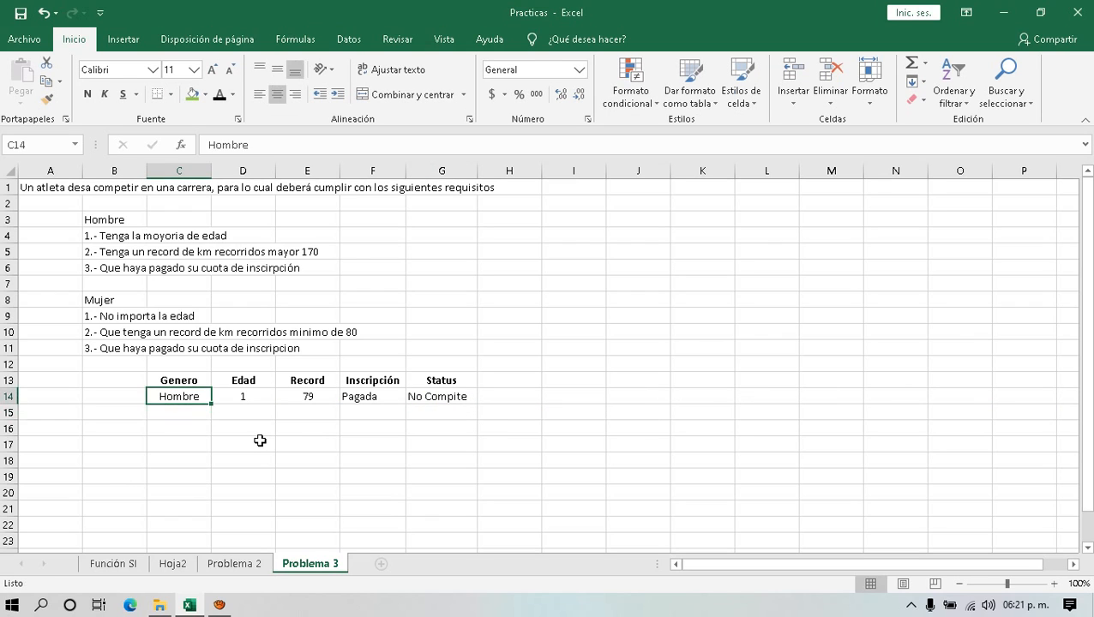
key("Right")
type("18")
key("Return")
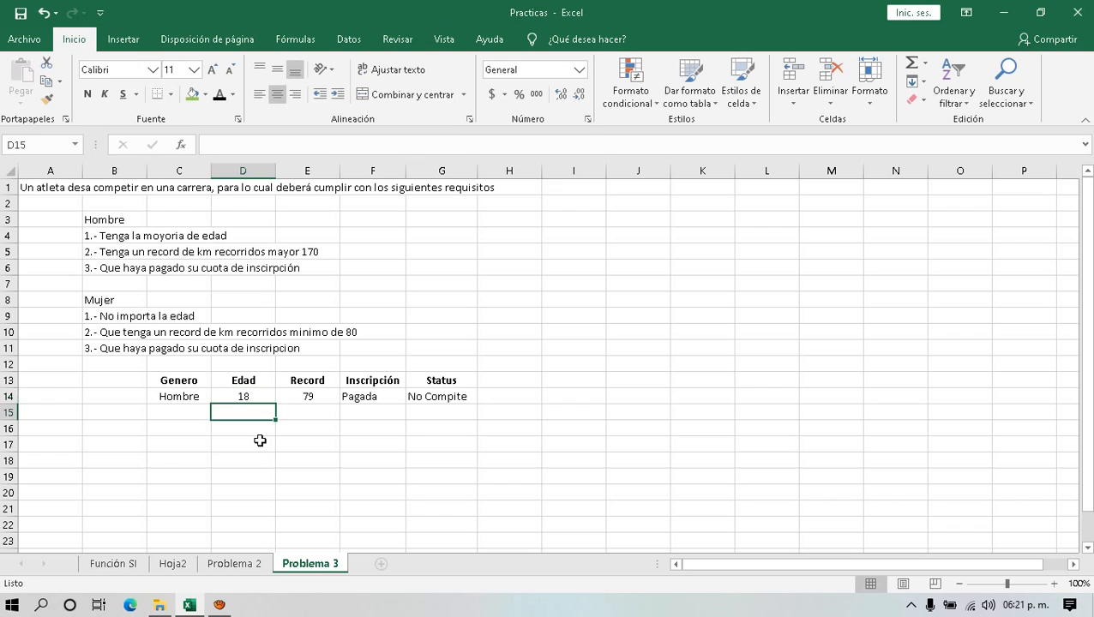
- Set the Record in E14 to 180 and trace the Hombre conditions of the Status formula through to the "Compite" argument
key("Up")
key("Right")
type("1")
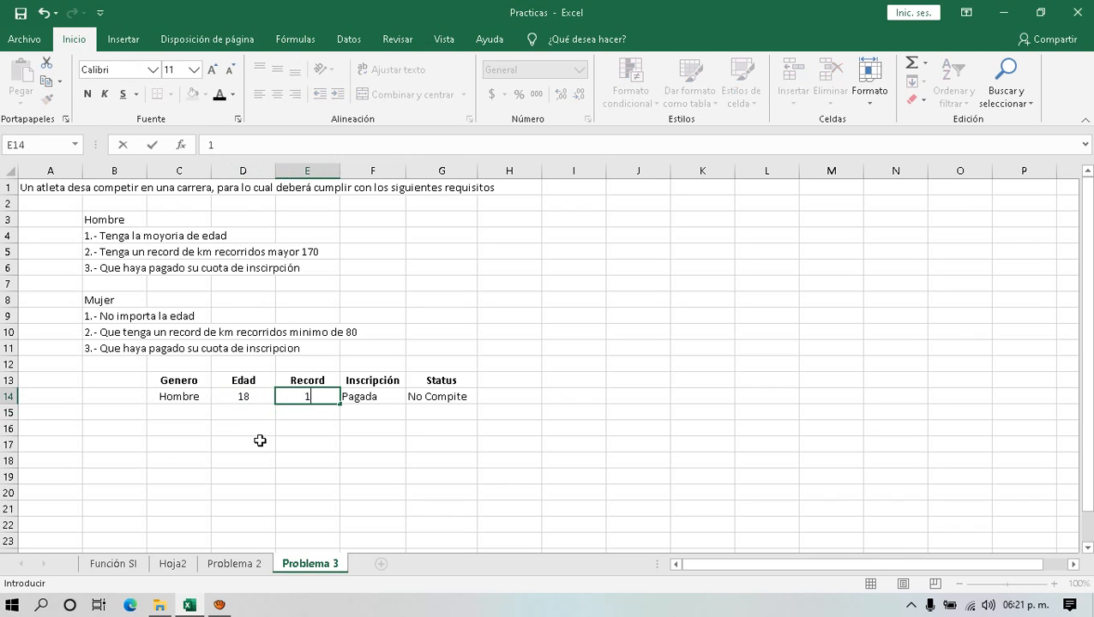
type("80")
key("Return")
key("Up")
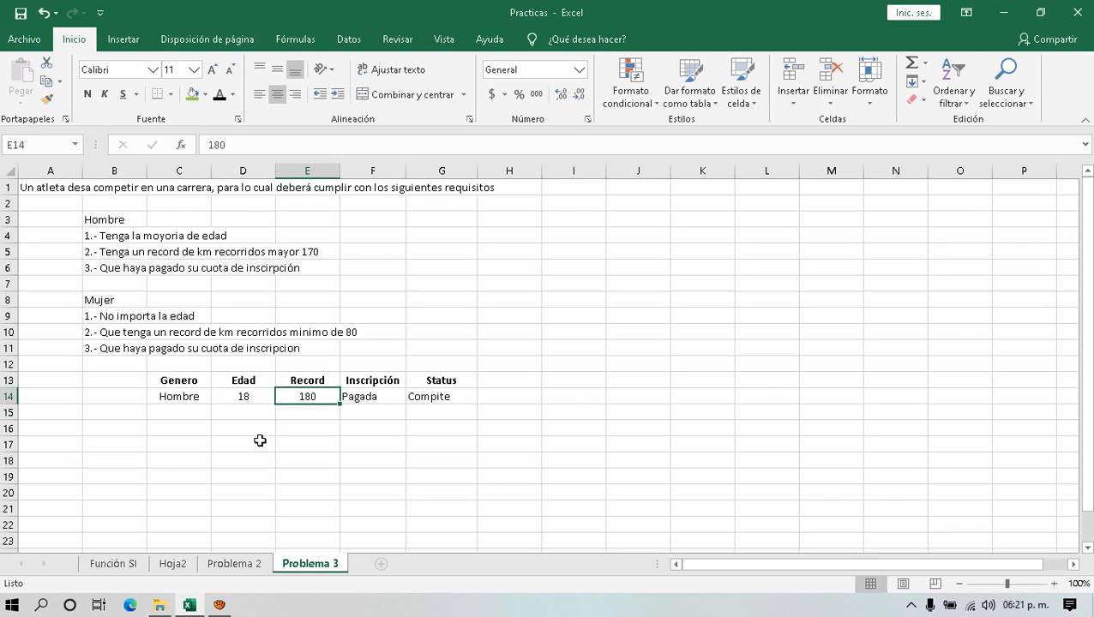
key("Right")
left_click(451, 399)
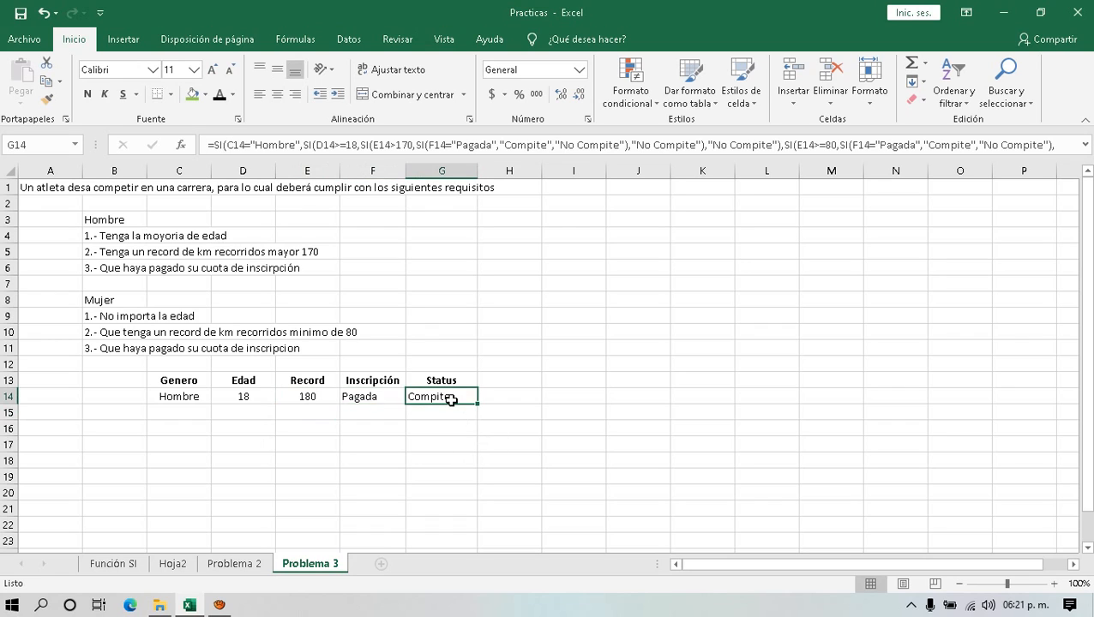
double_click(451, 400)
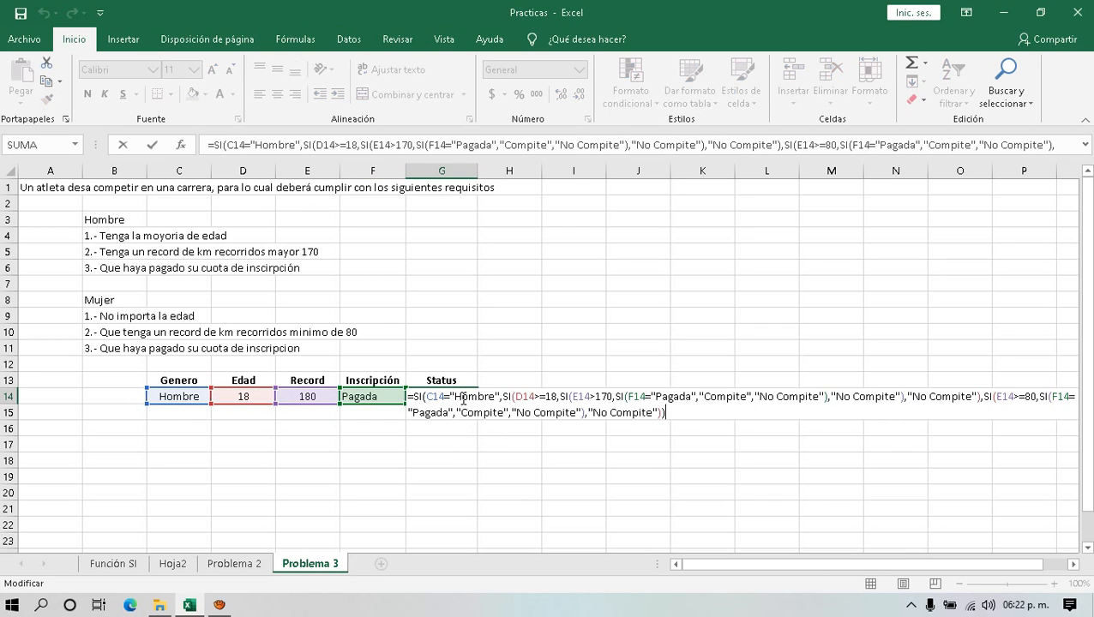
left_click(552, 401)
left_click_drag(744, 397, 704, 398)
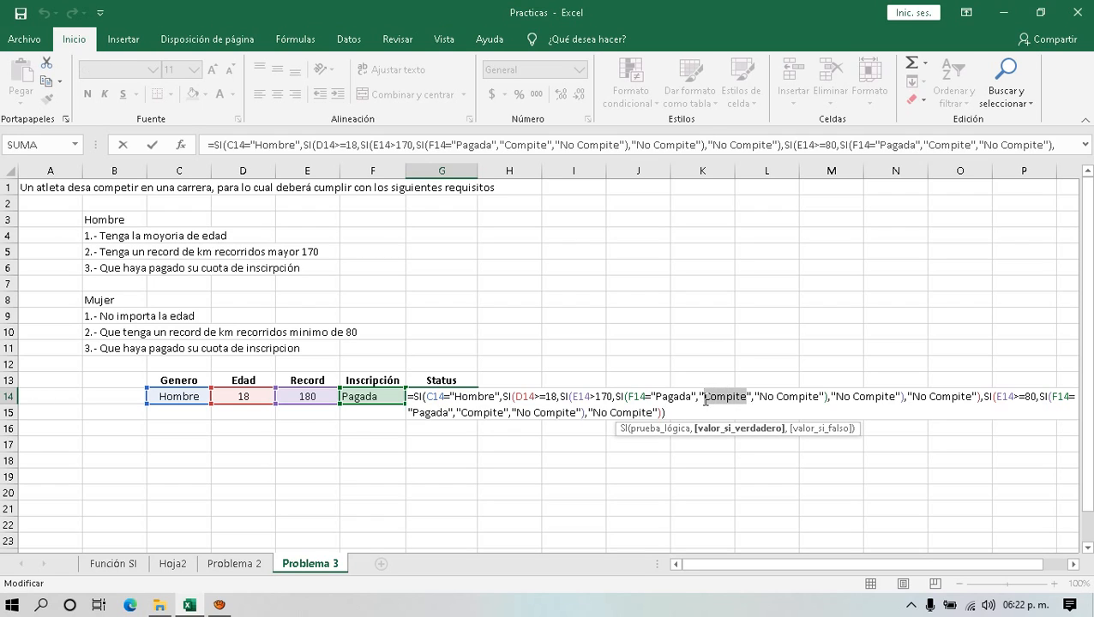
key("Escape")
- Set the Inscripción in F14 to "debe" and trace the "Pagada" condition to its "No Compite" argument in the Status formula
left_click(370, 398)
type("d")
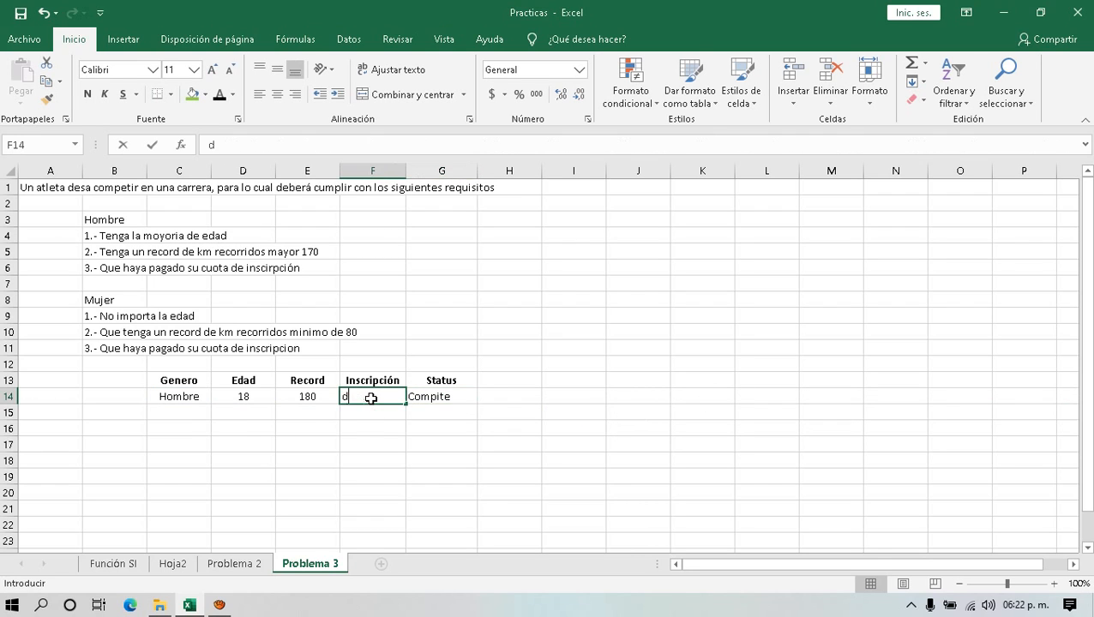
type("ebe")
key("Return")
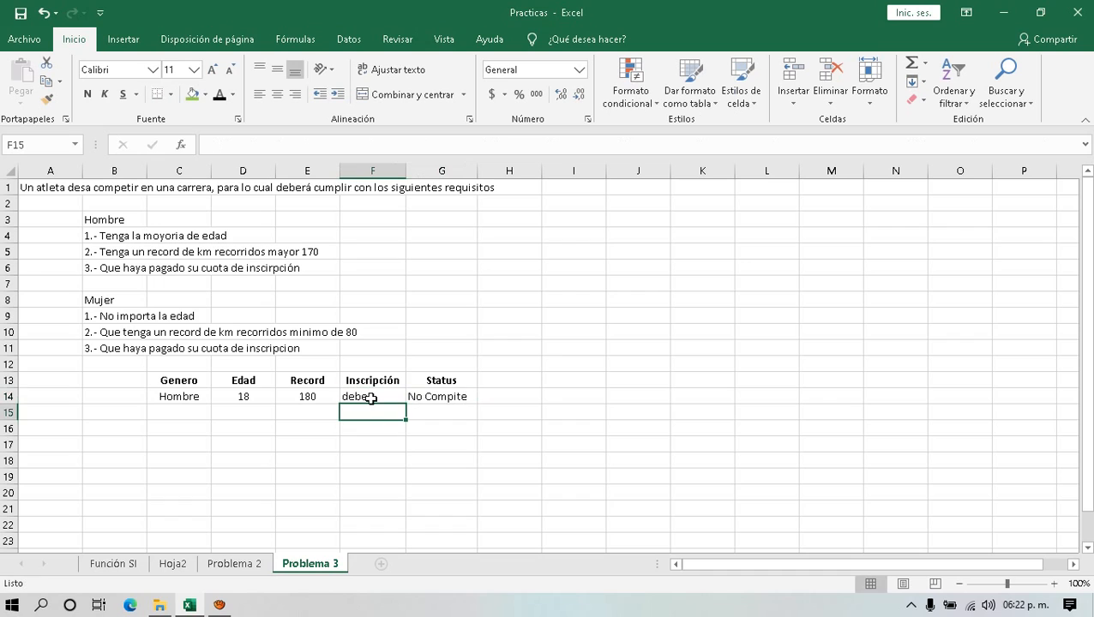
left_click(423, 400)
double_click(438, 397)
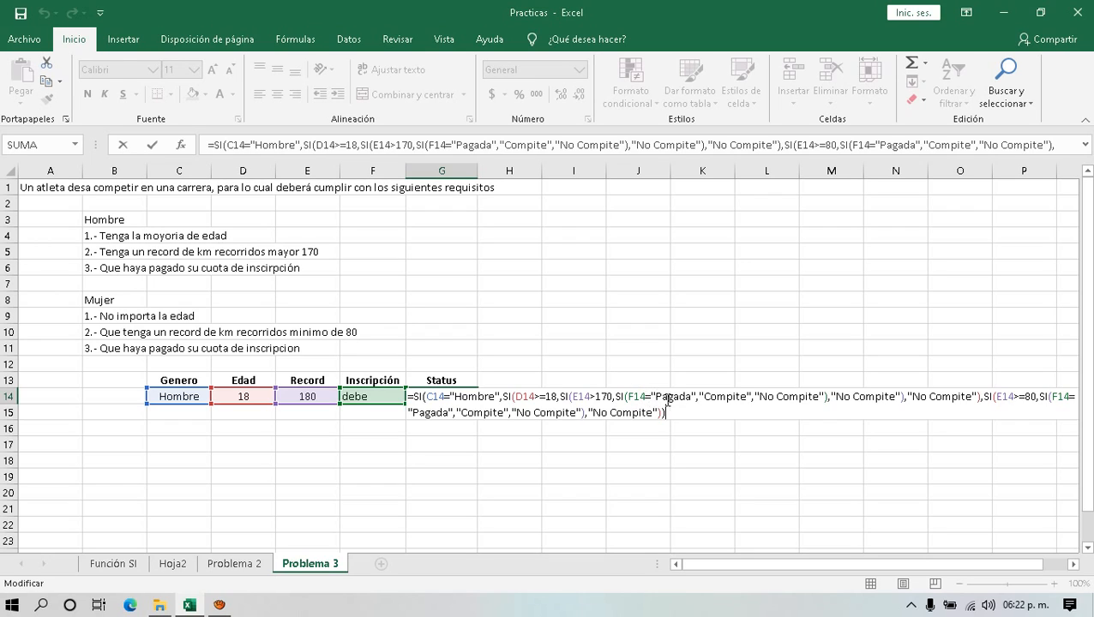
left_click_drag(655, 396, 684, 396)
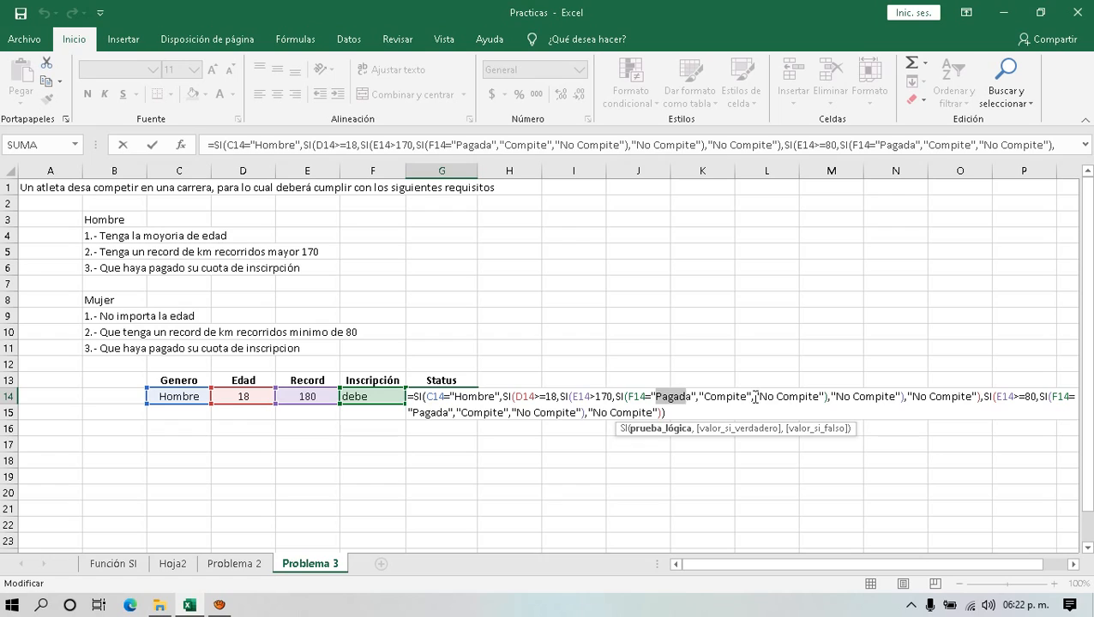
left_click(755, 397)
left_click_drag(755, 396, 826, 396)
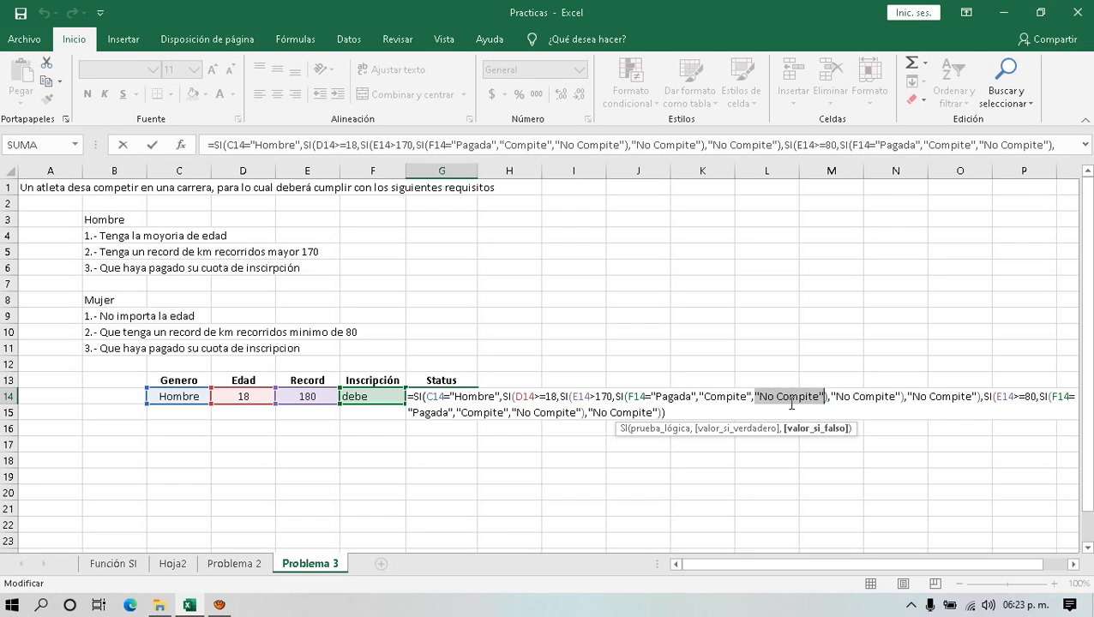
key("ctrl+Return")
- Set the Record in E14 to 150 and trace the E14>170 condition to its false argument in the Status formula
left_click(318, 396)
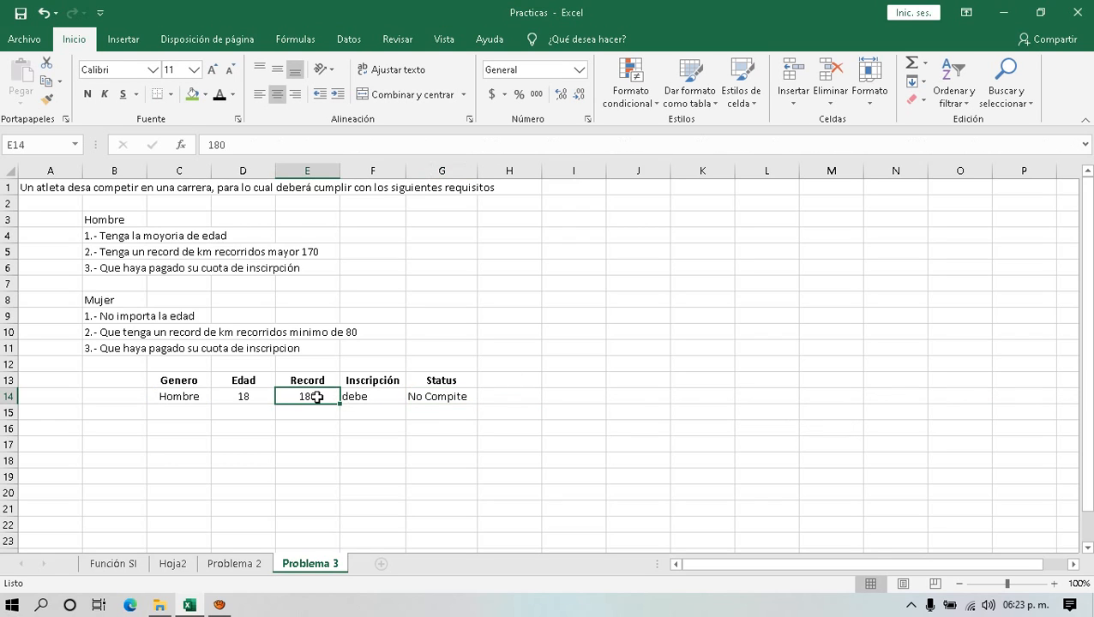
type("150")
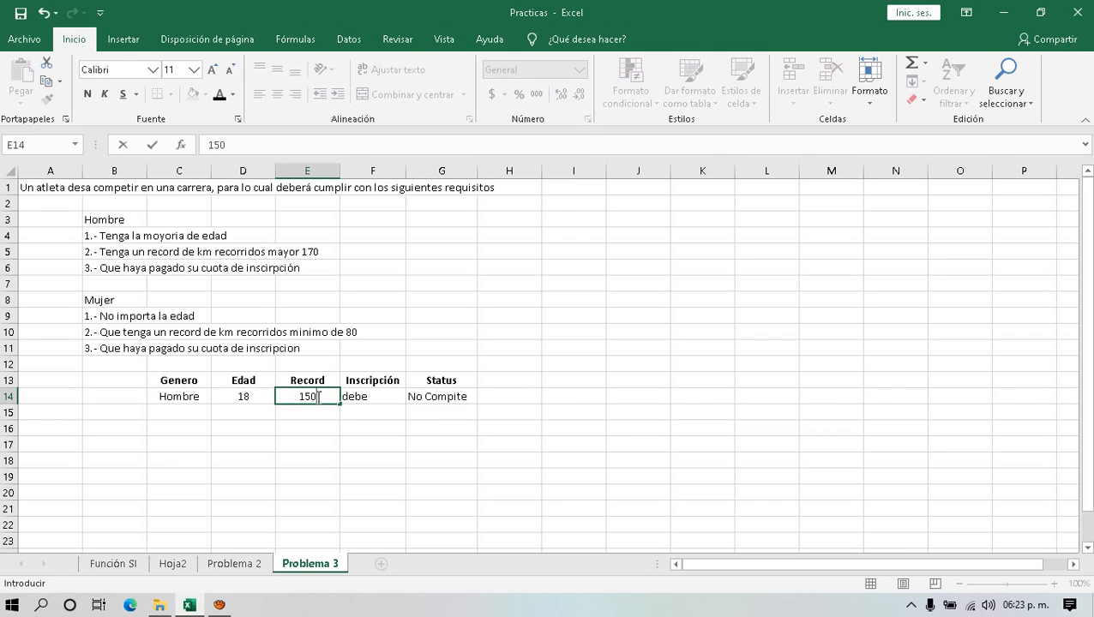
key("Return")
left_click(430, 398)
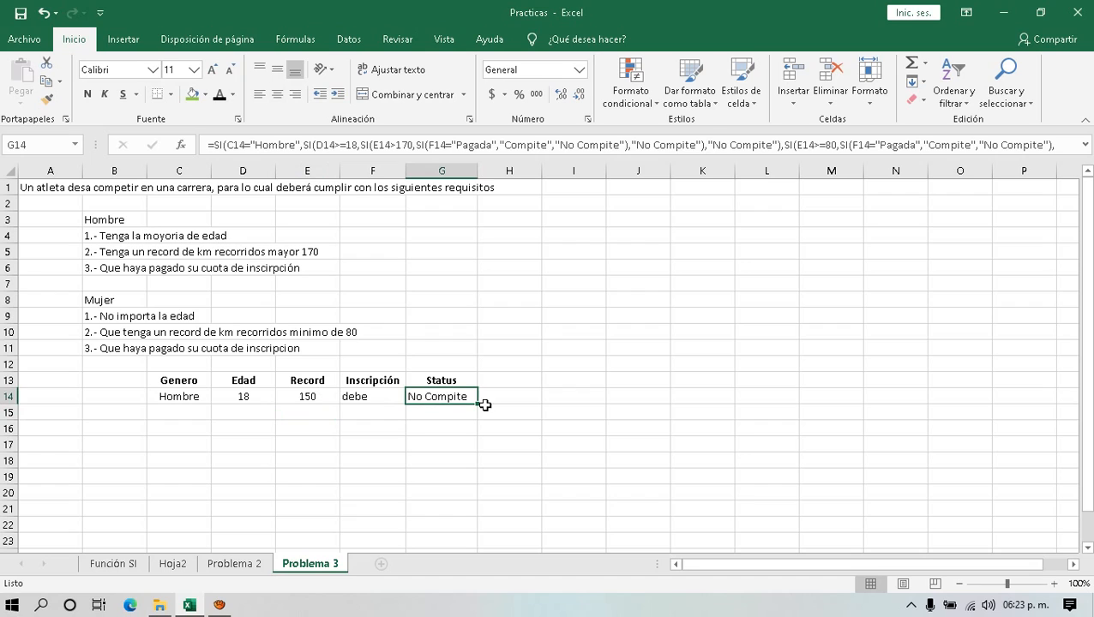
key("F2")
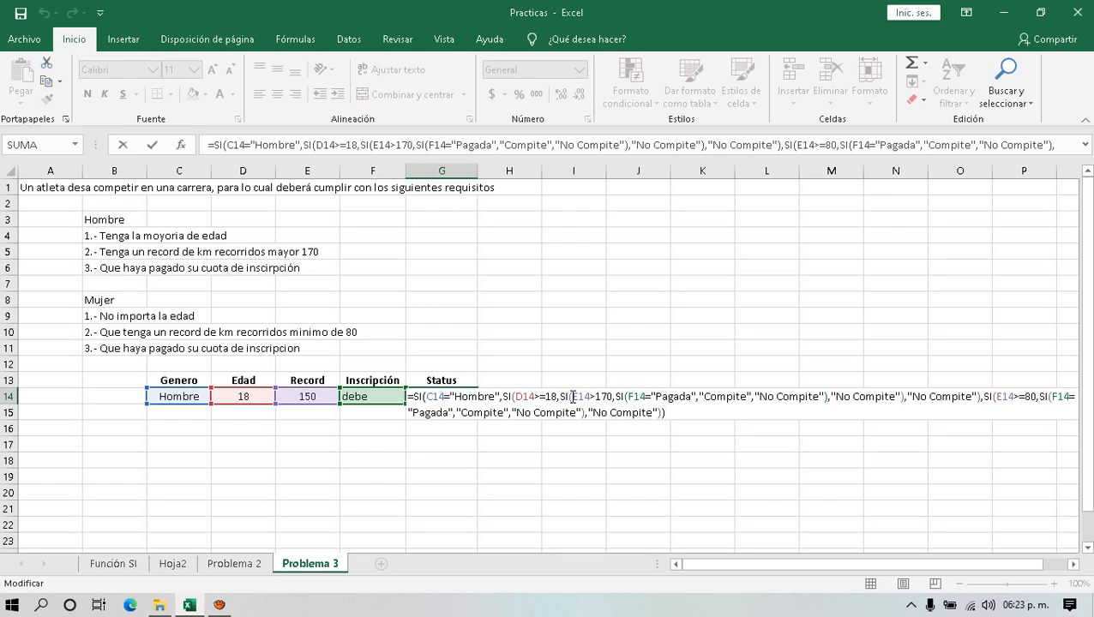
left_click_drag(571, 396, 828, 397)
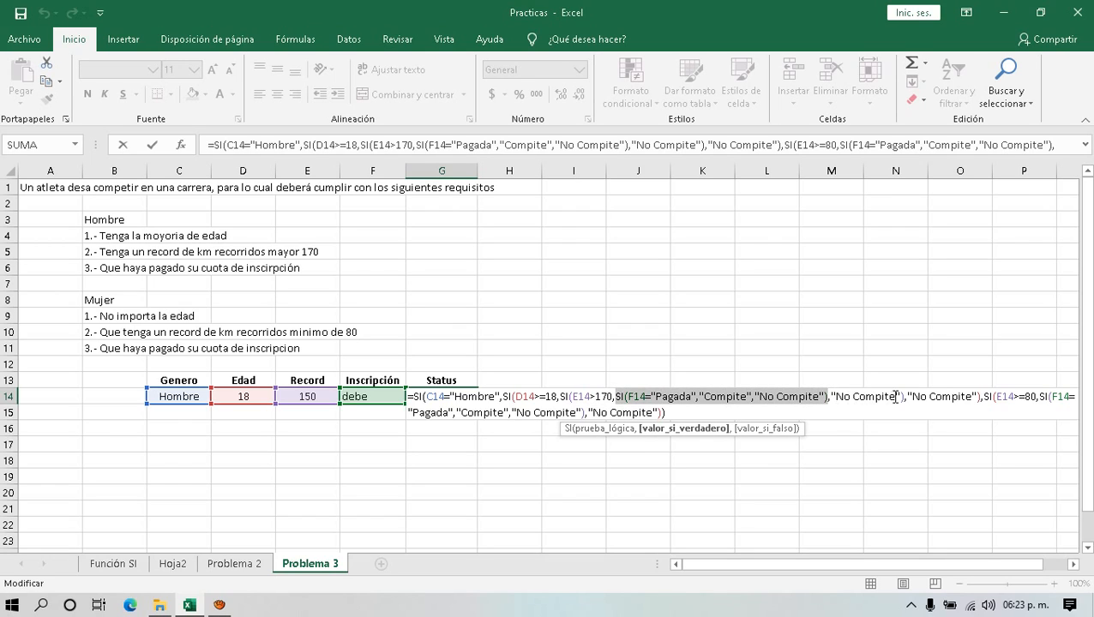
left_click_drag(904, 396, 831, 397)
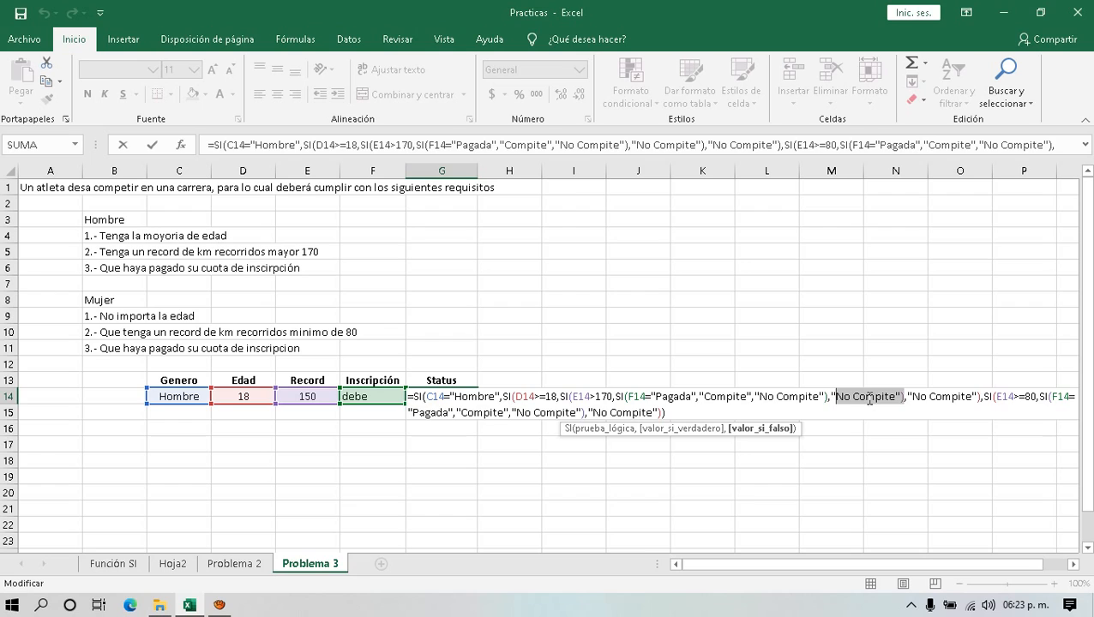
key("Escape")
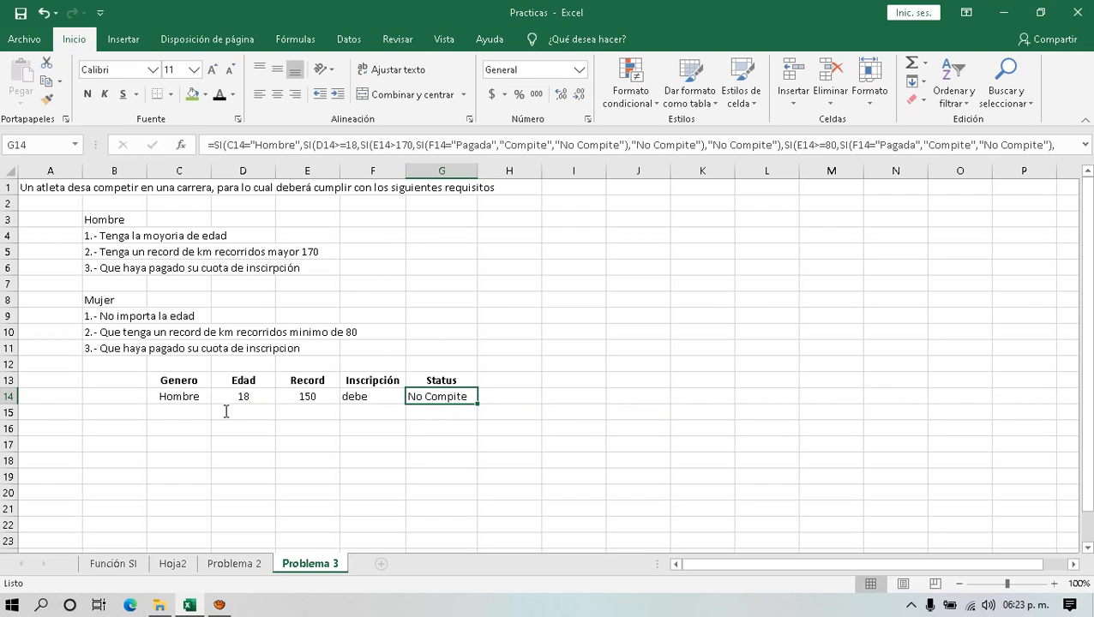
- Set the Edad in D14 to 17 and review the true and false arguments of the D14>=18 condition in G14
left_click(244, 398)
type("17")
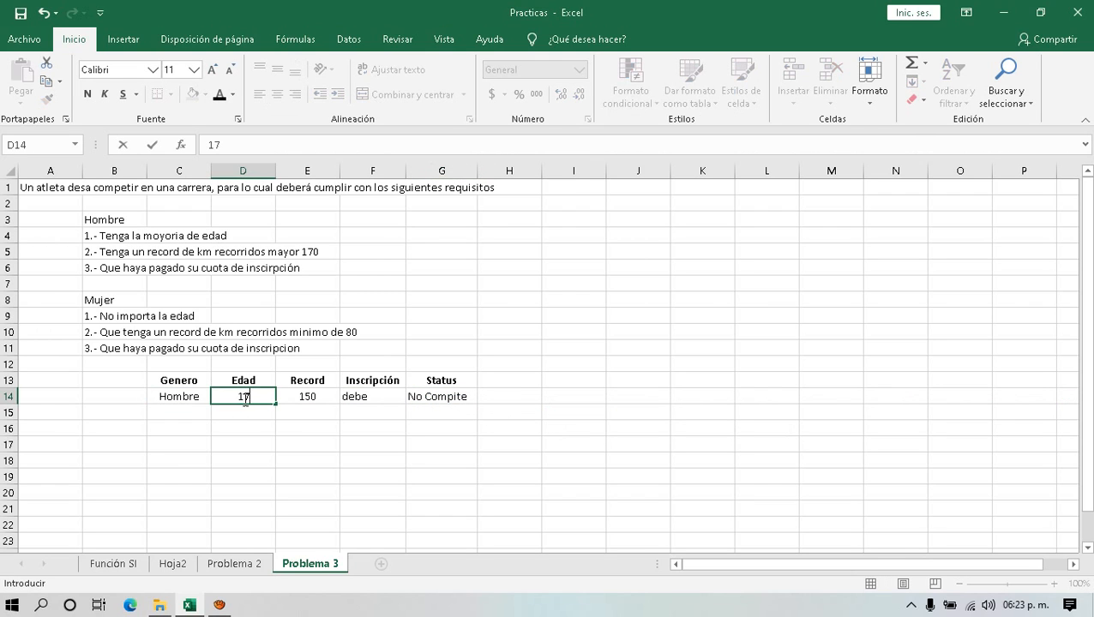
key("Return")
left_click(436, 398)
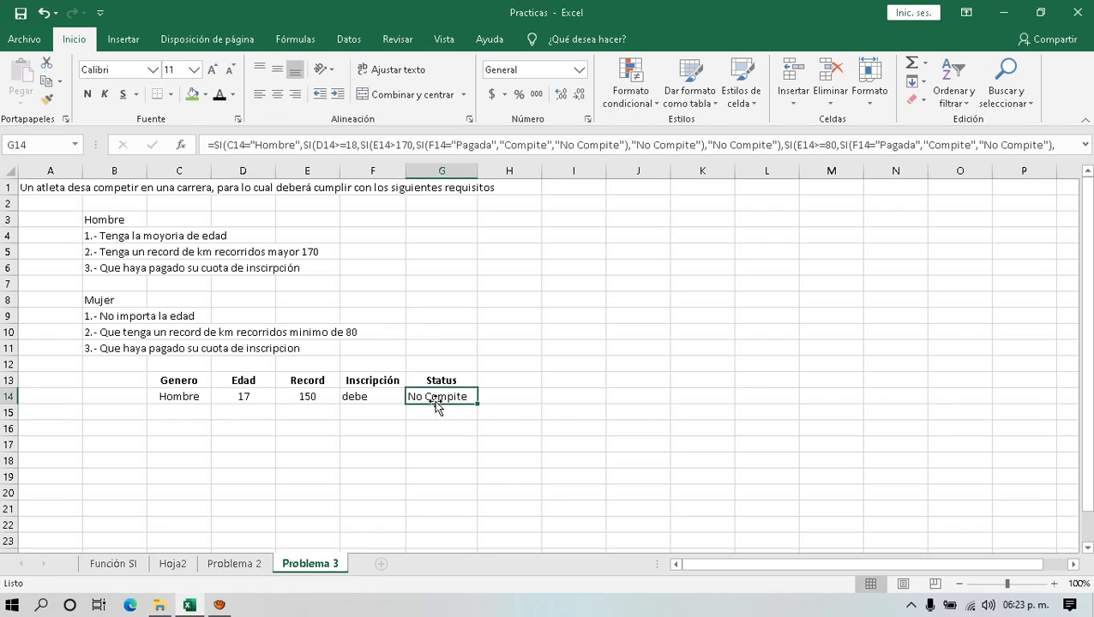
double_click(437, 401)
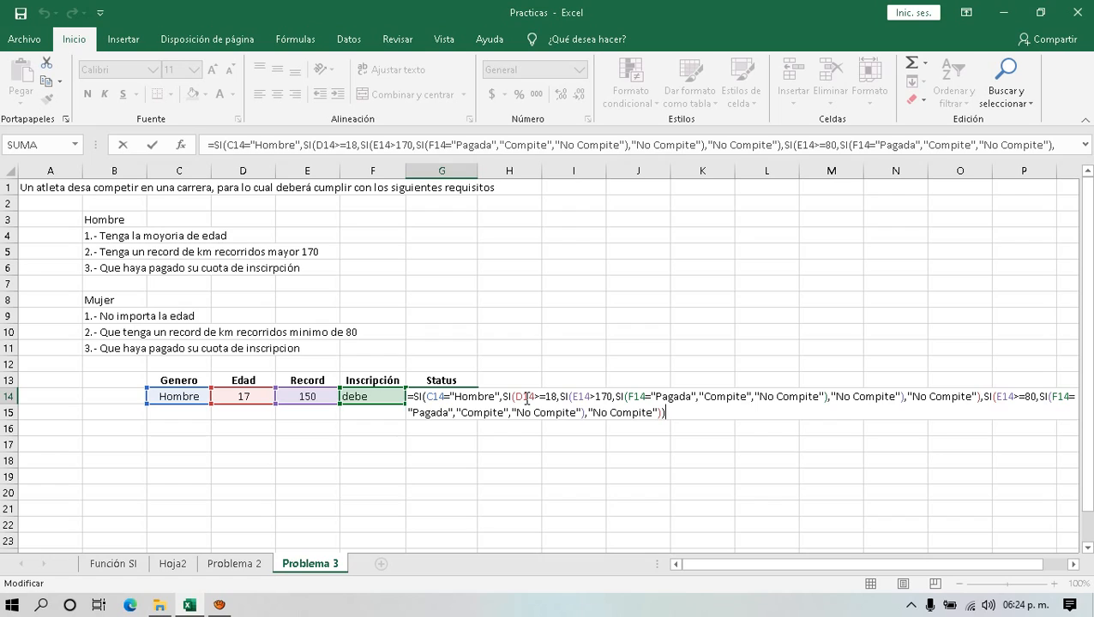
left_click_drag(511, 396, 906, 398)
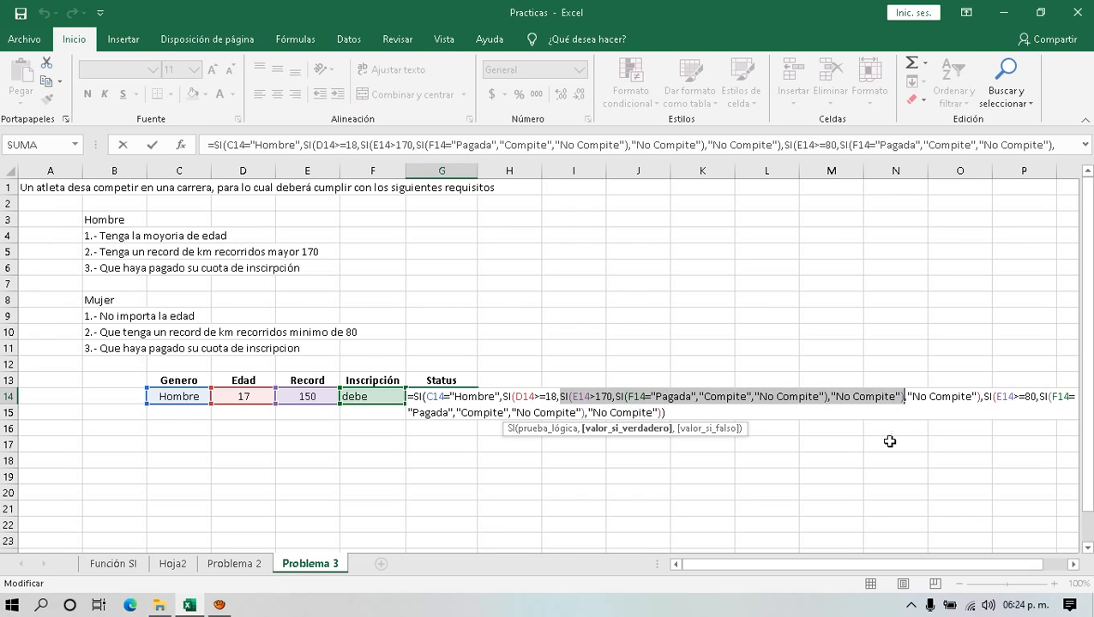
left_click_drag(906, 396, 978, 399)
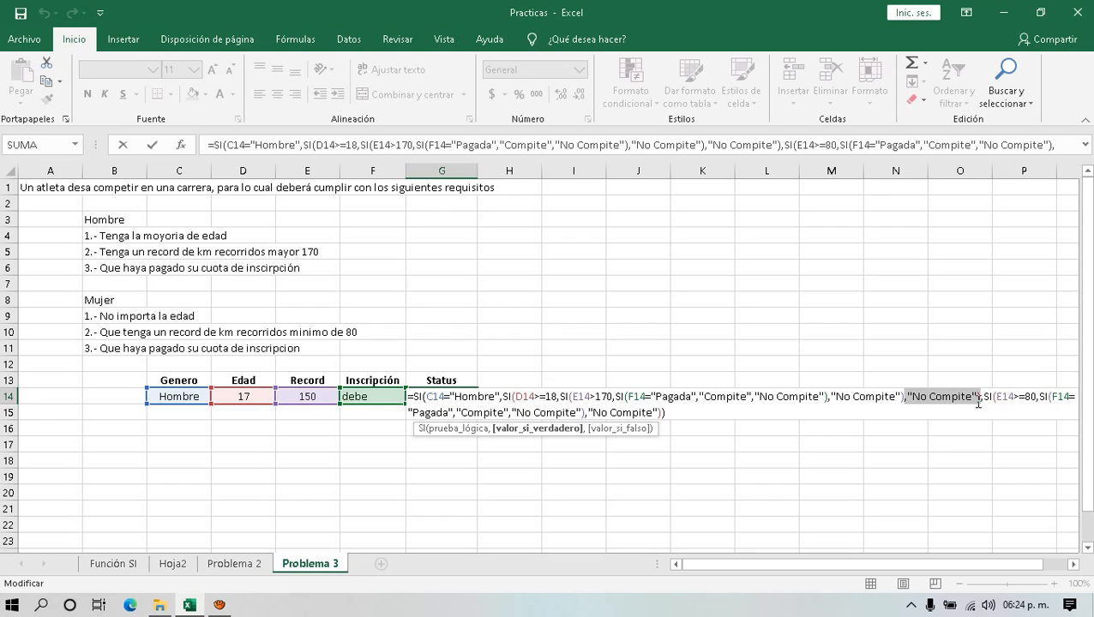
key("Escape")
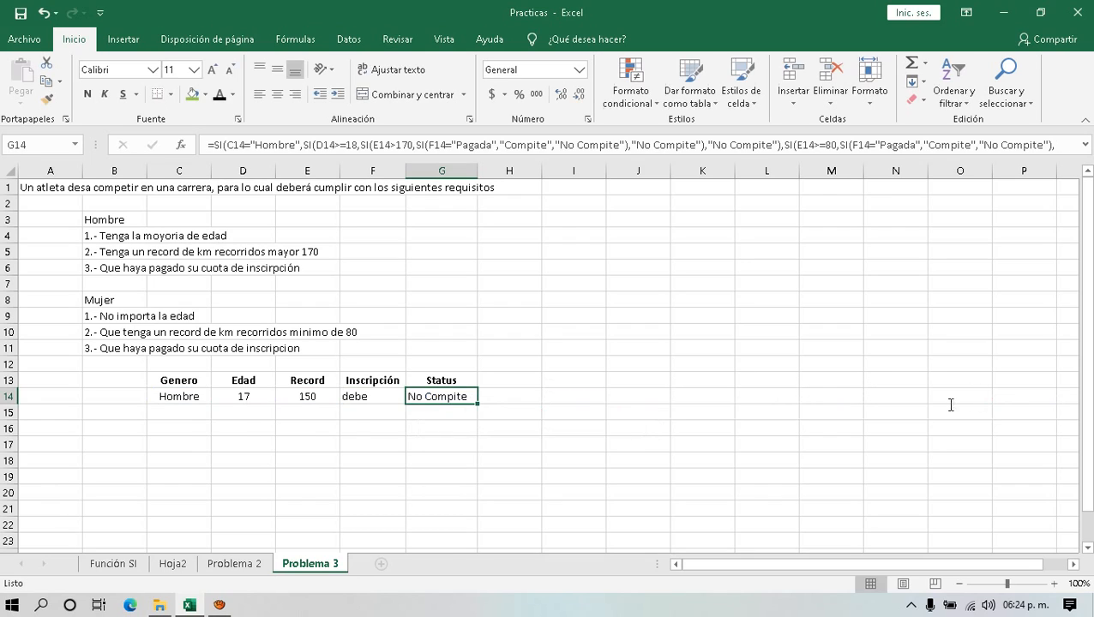
double_click(441, 397)
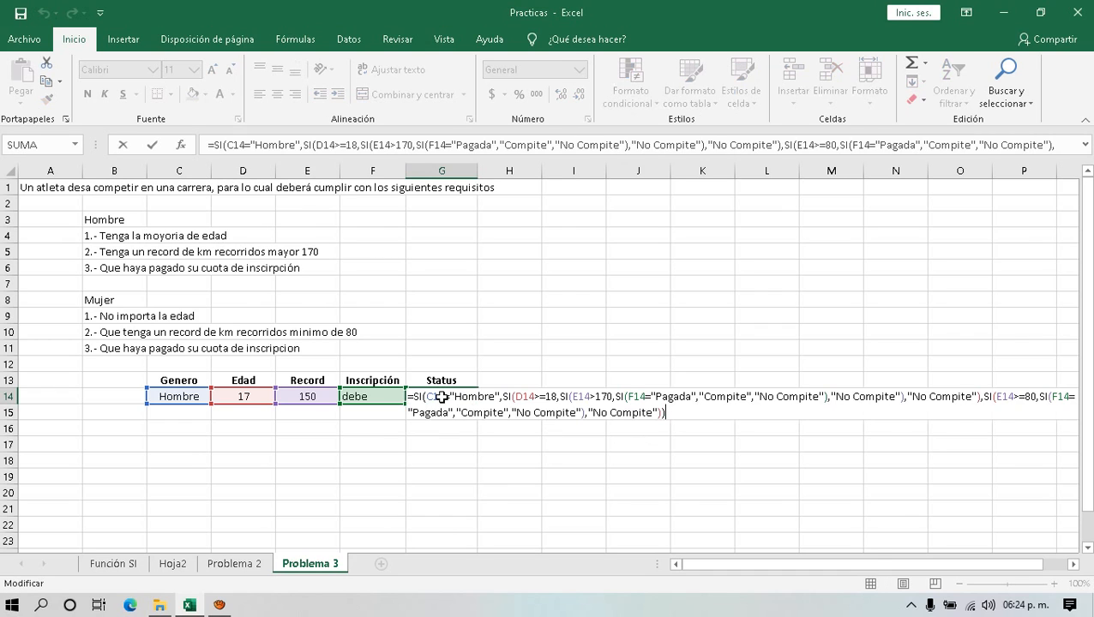
key("Escape")
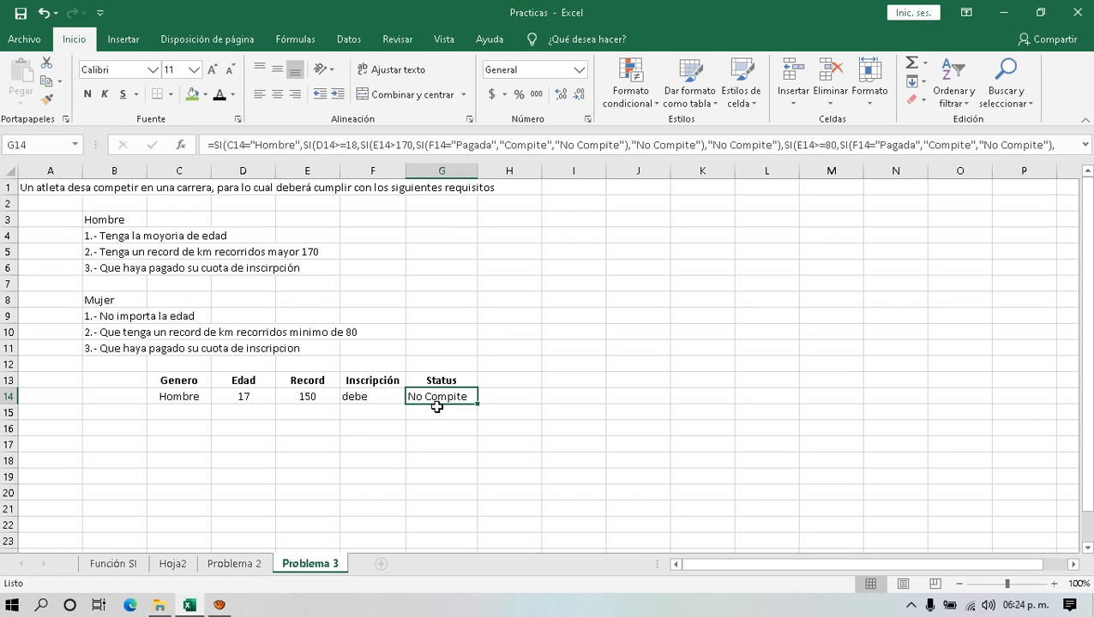
left_click(179, 417)
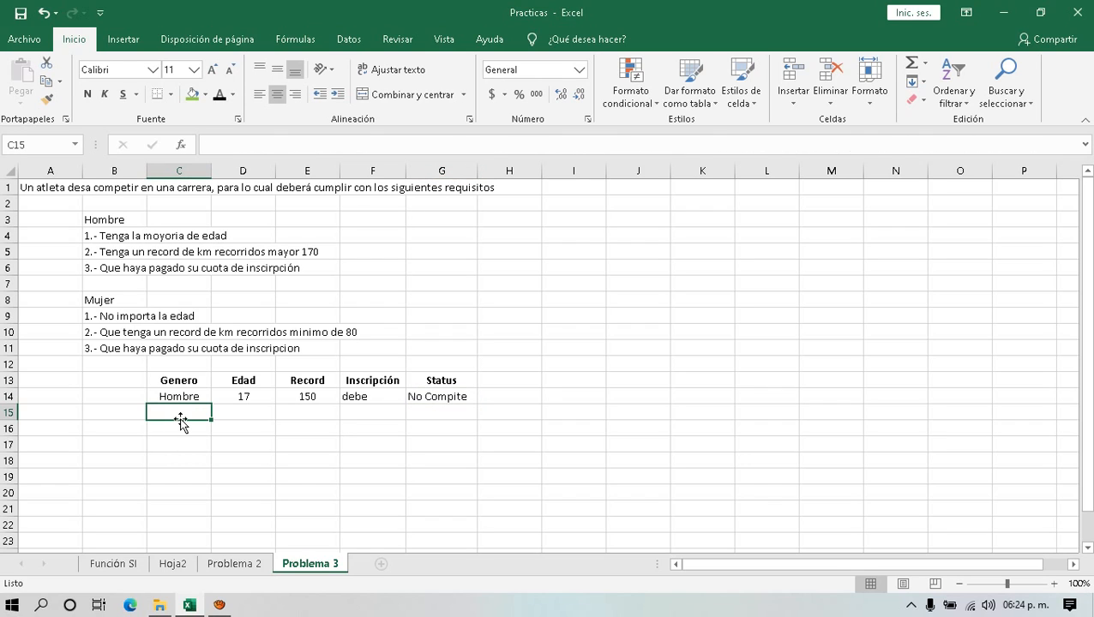
- Fill row 15 of the athlete table with Genero Mujer, Edad 45, Record 86 and Inscripción Pagada
type("Mujer")
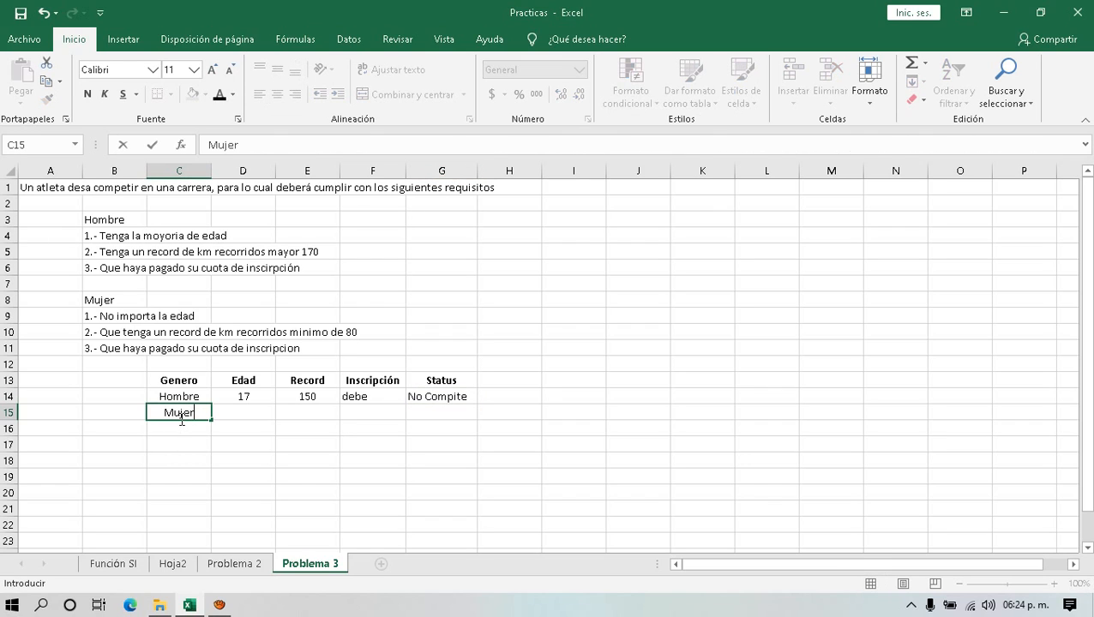
key("Return")
key("Up")
key("Right")
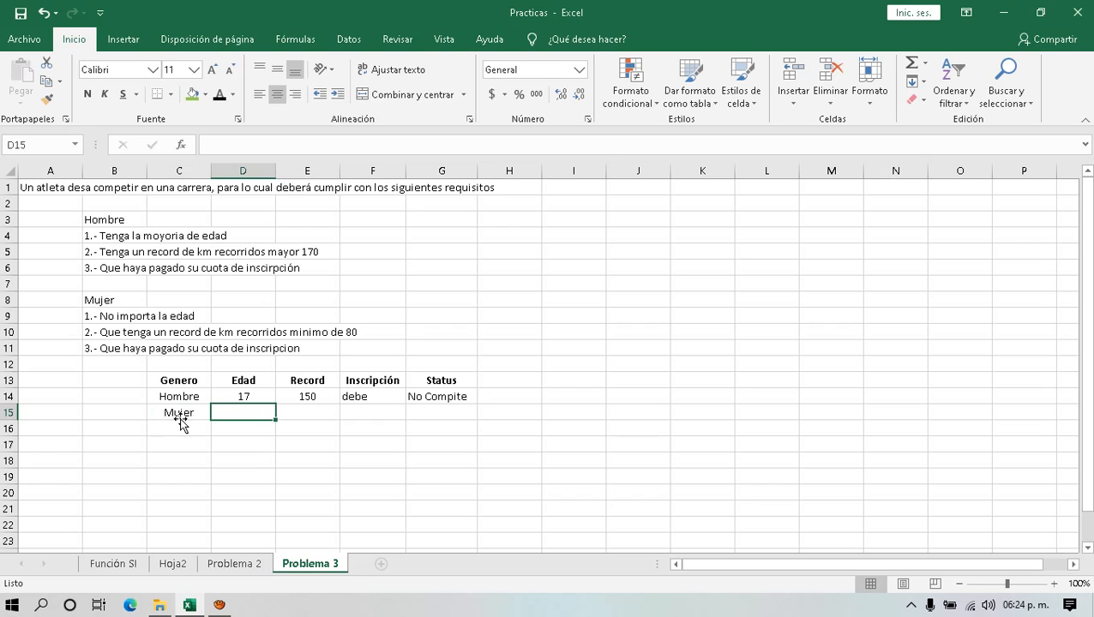
type("45")
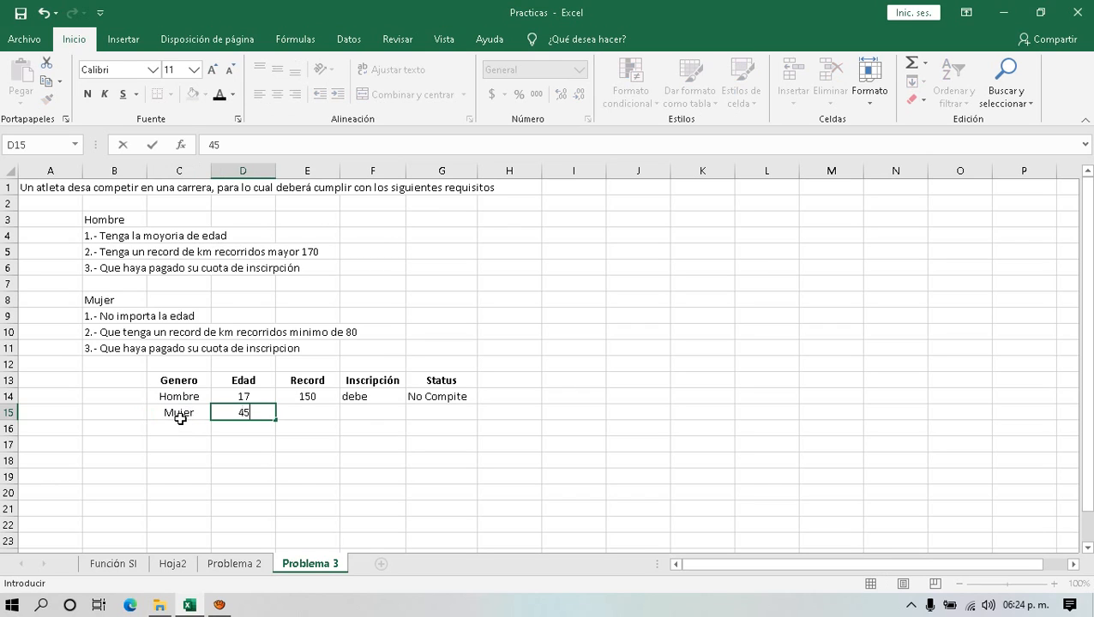
key("Right")
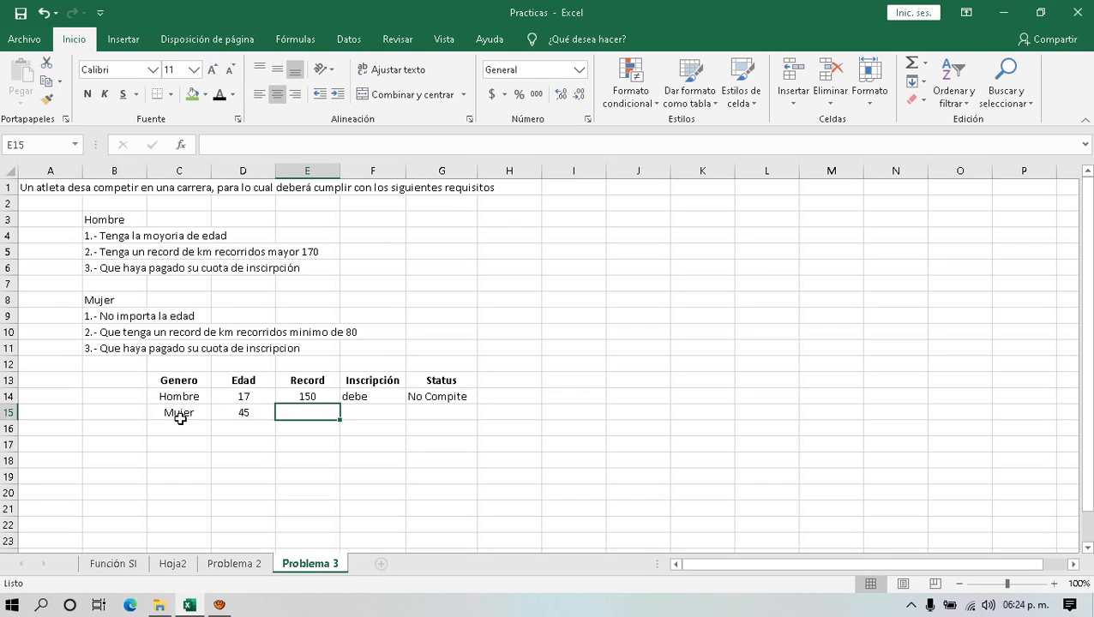
type("86")
key("Right")
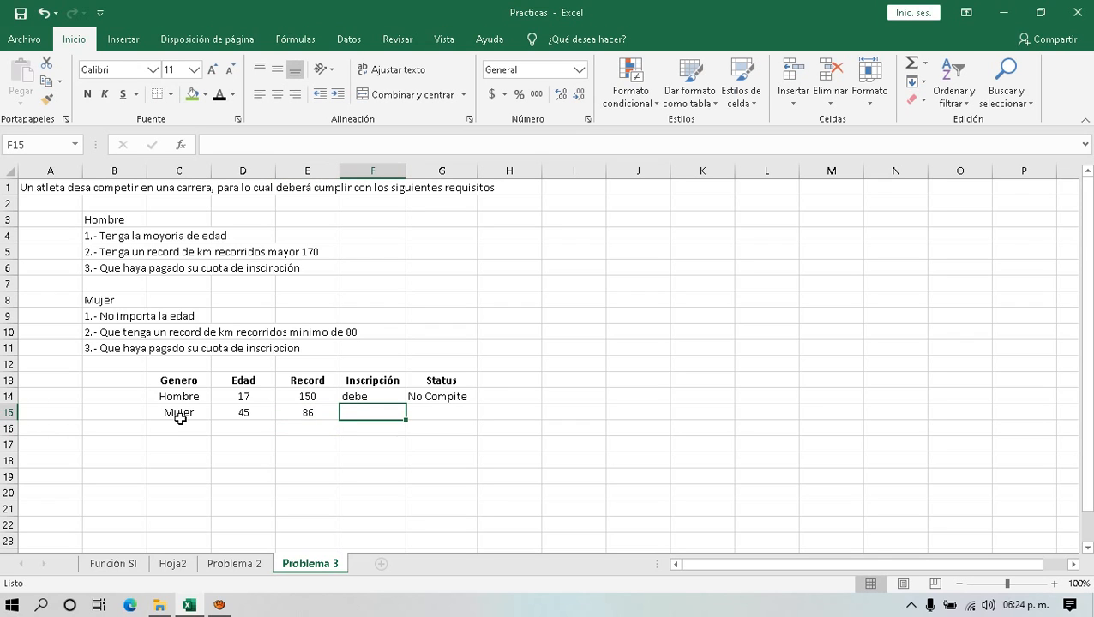
type("Pagada")
key("Return")
key("Up")
- Copy the Status formula from G14 down through G22 and check the result for the row 15 athlete
left_click(442, 398)
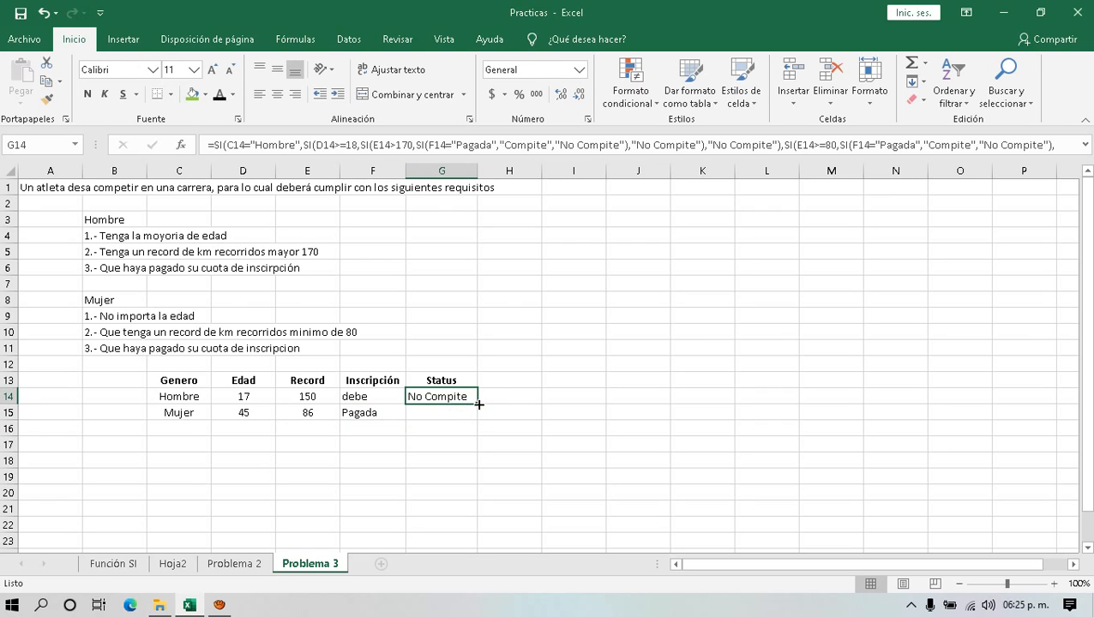
left_click_drag(477, 404, 484, 530)
left_click(434, 414)
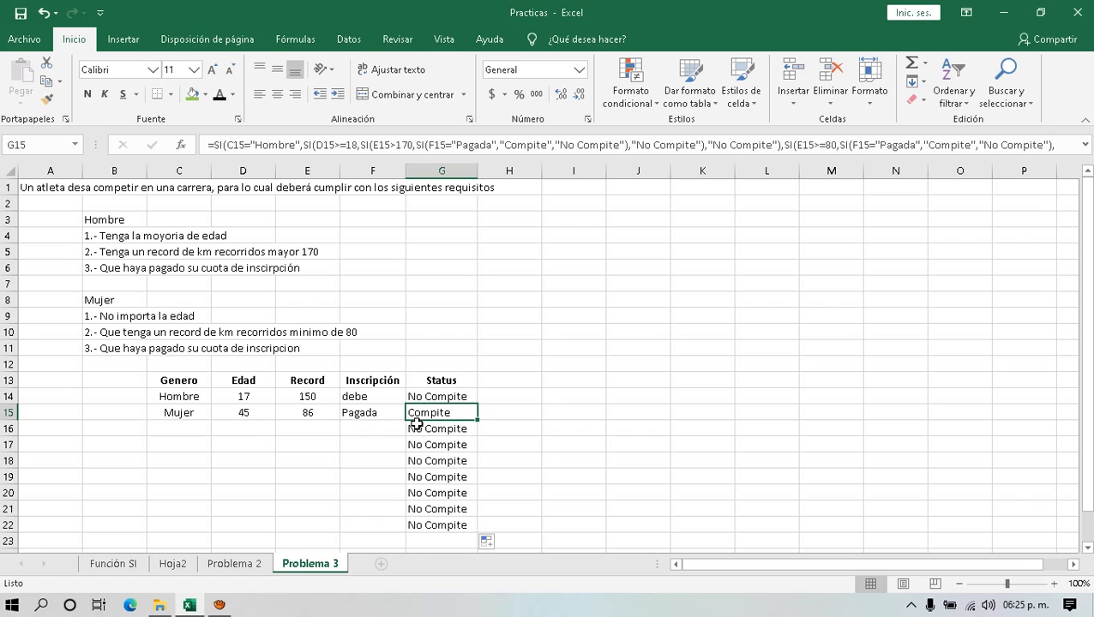
- Start a third athlete in row 16 with Genero Mujer and Edad 28
left_click(202, 429)
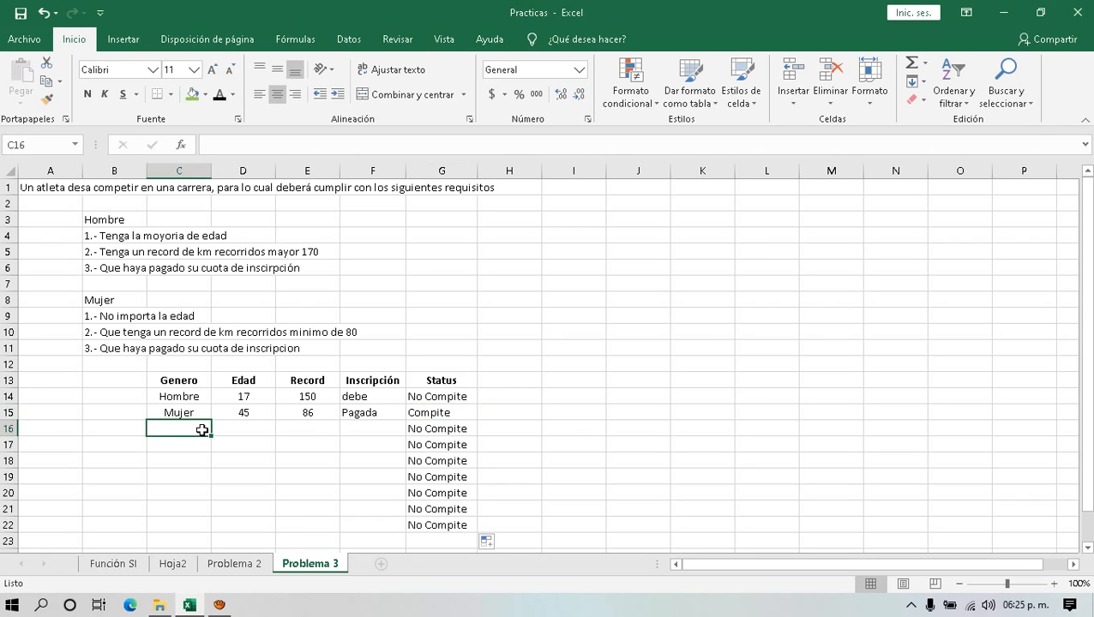
type("Mujer")
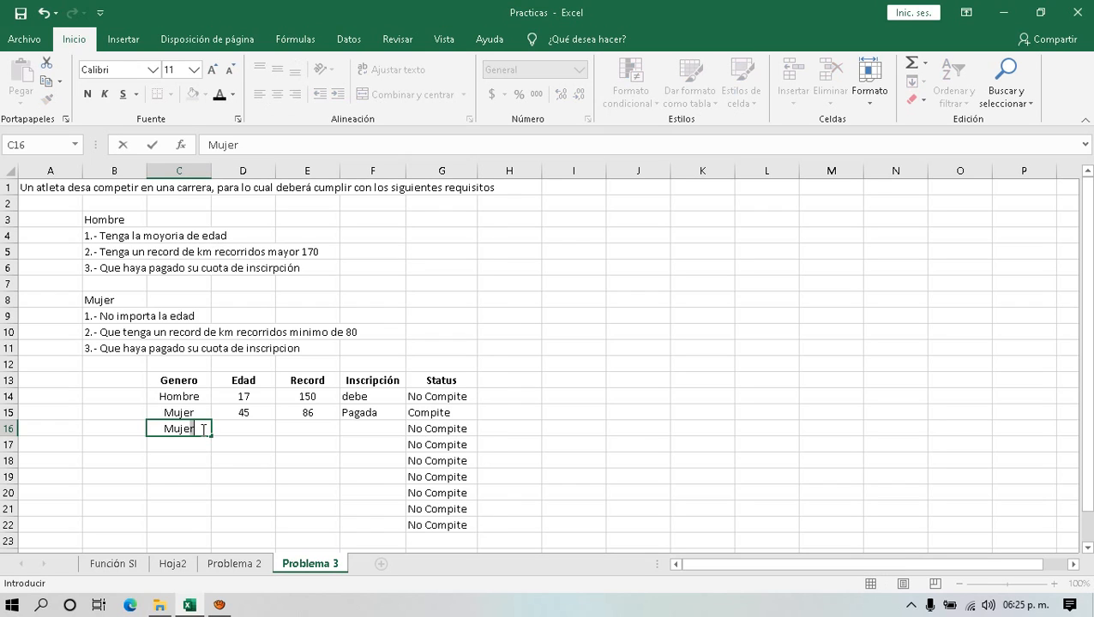
key("Return")
left_click(203, 429)
key("Right")
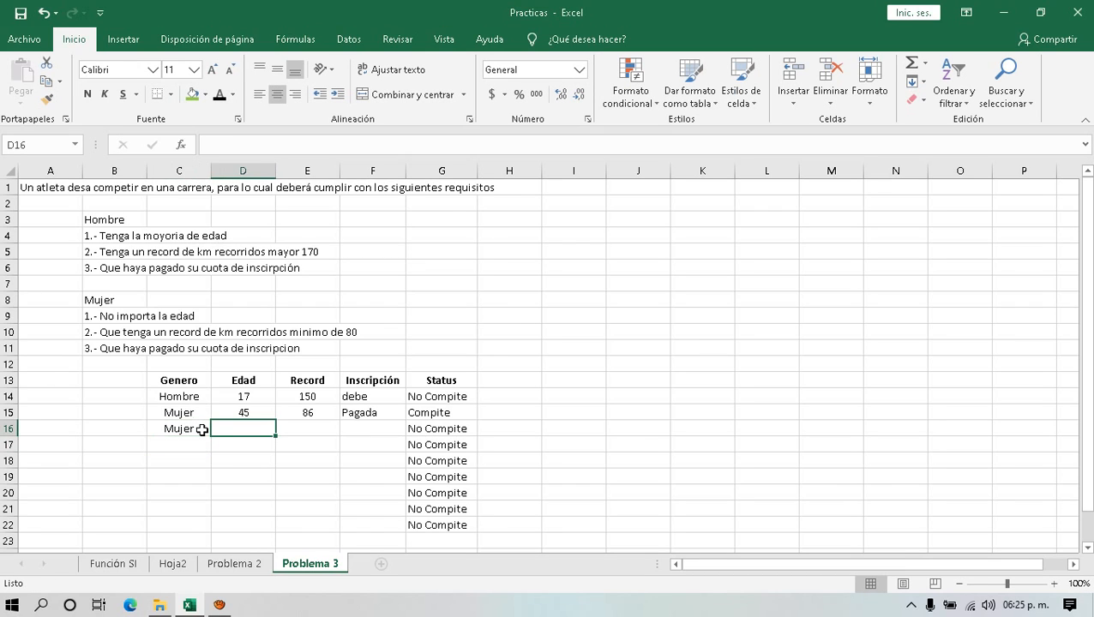
type("28")
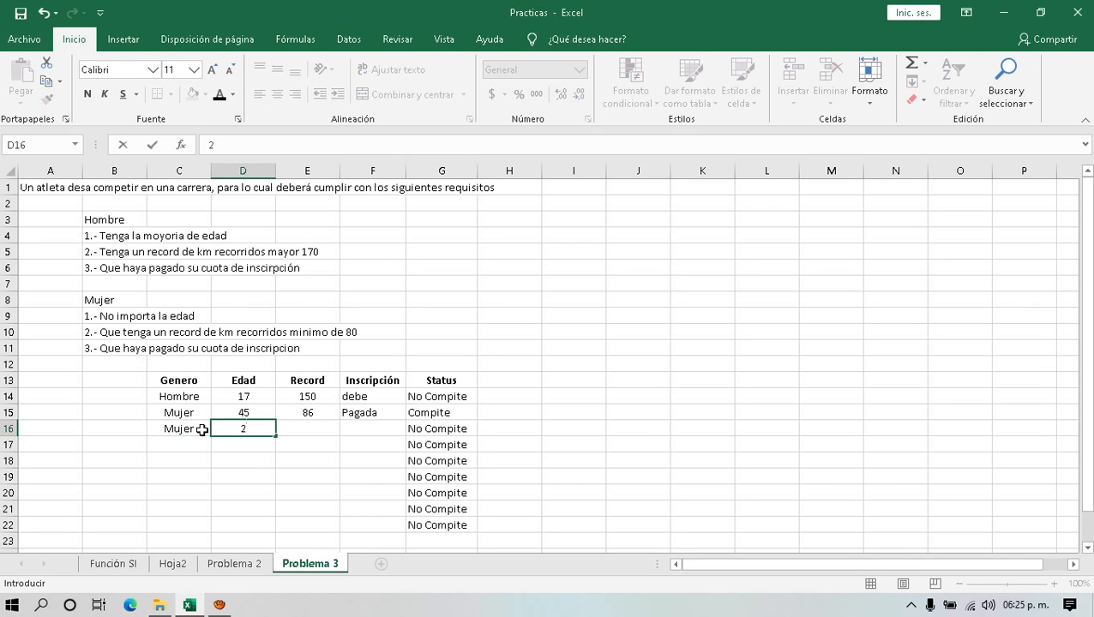
key("Return")
key("Up")
key("Right")
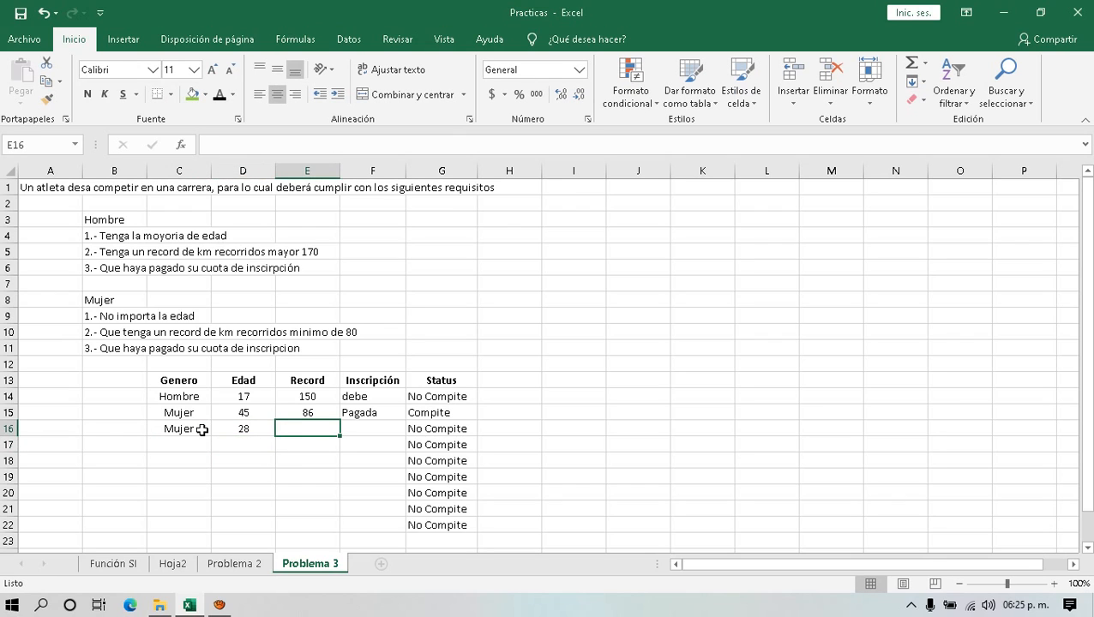
- Enter Record 80 and Inscripción Pagada for the athlete in row 16 and check the Status in G16
type("80")
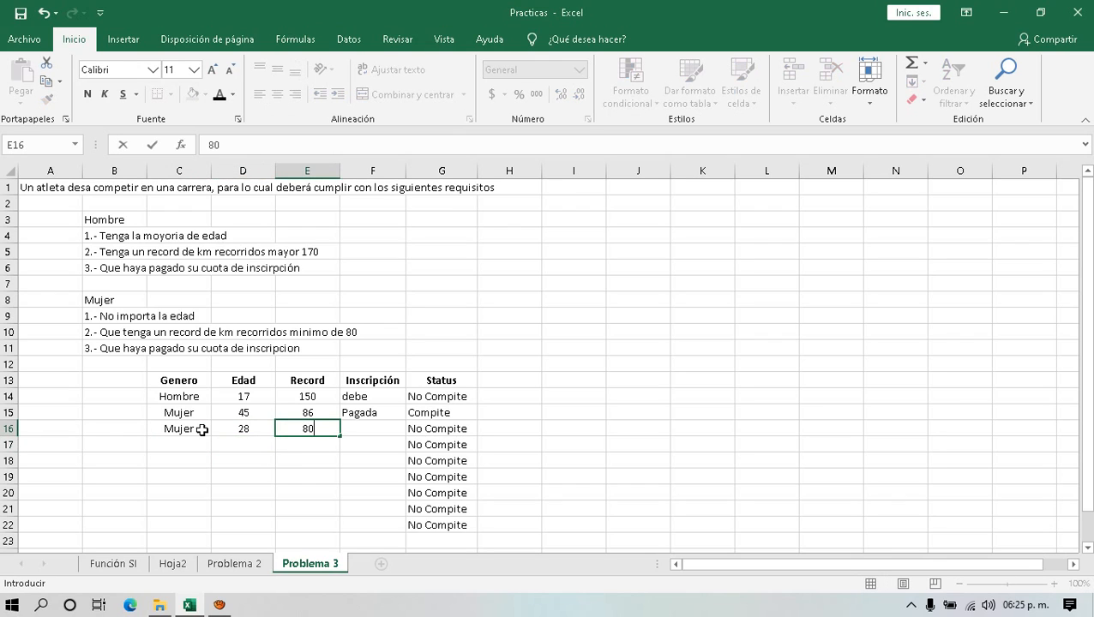
key("Return")
key("Up")
key("Right")
type("P")
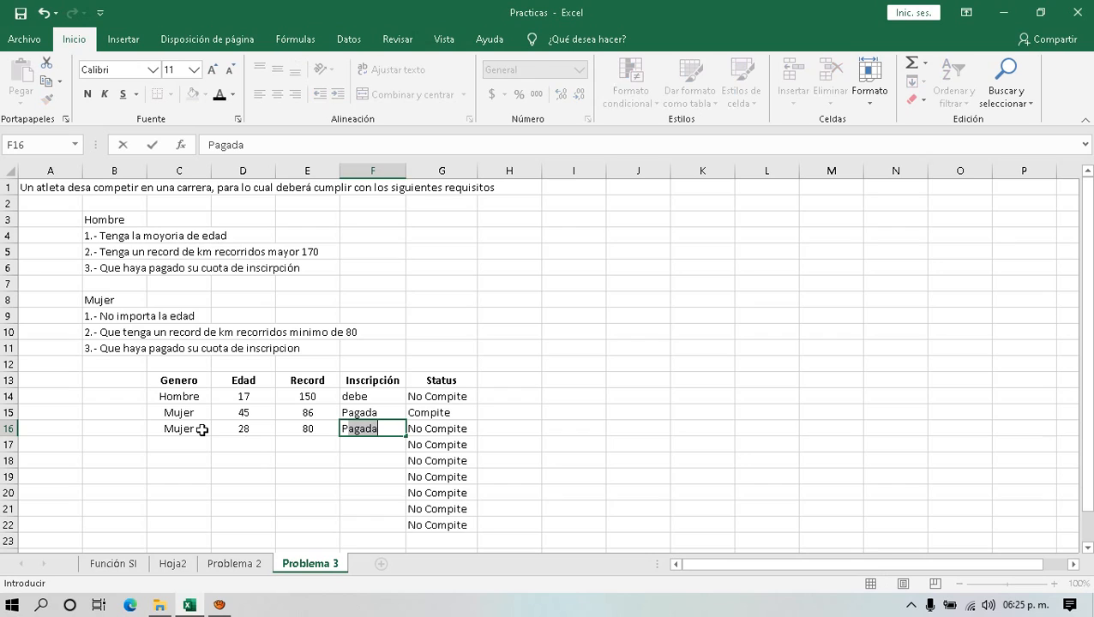
key("Return")
key("Up")
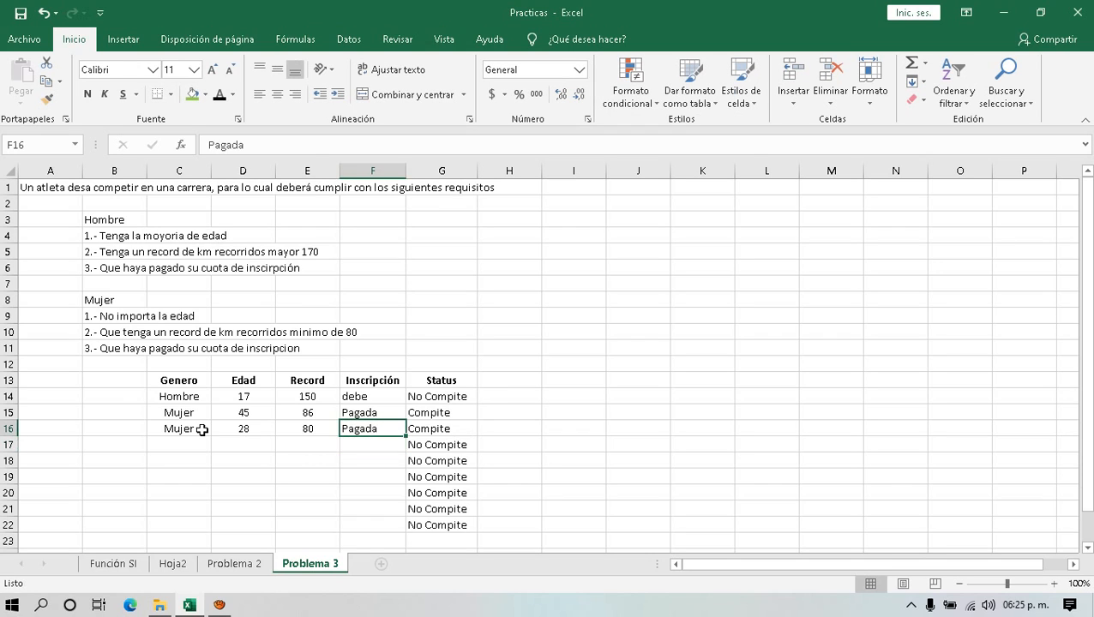
key("Right")
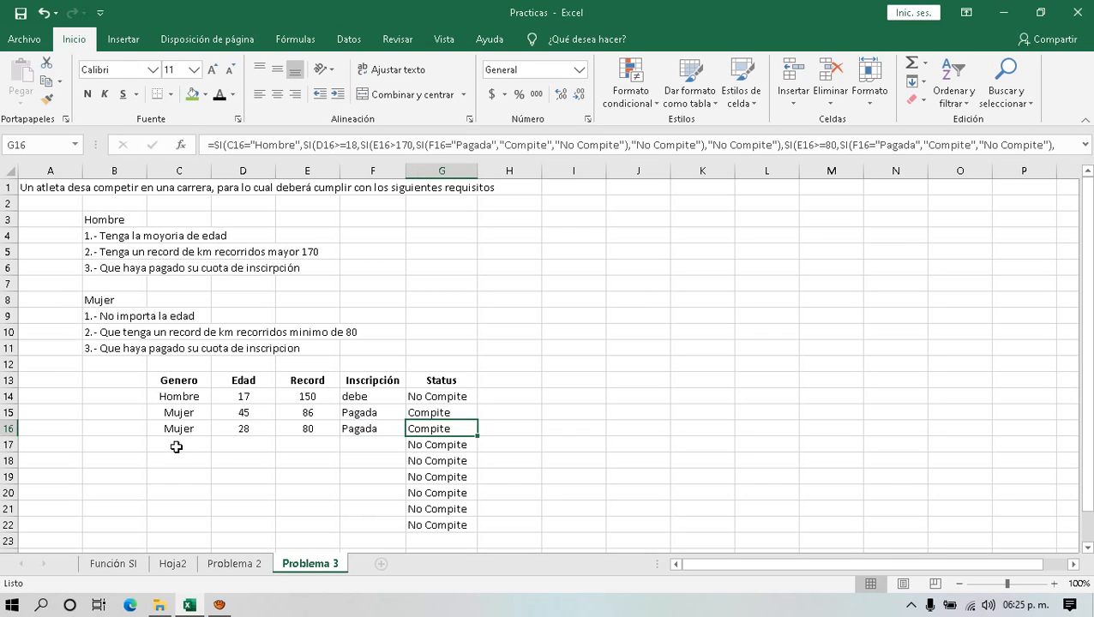
left_click(175, 446)
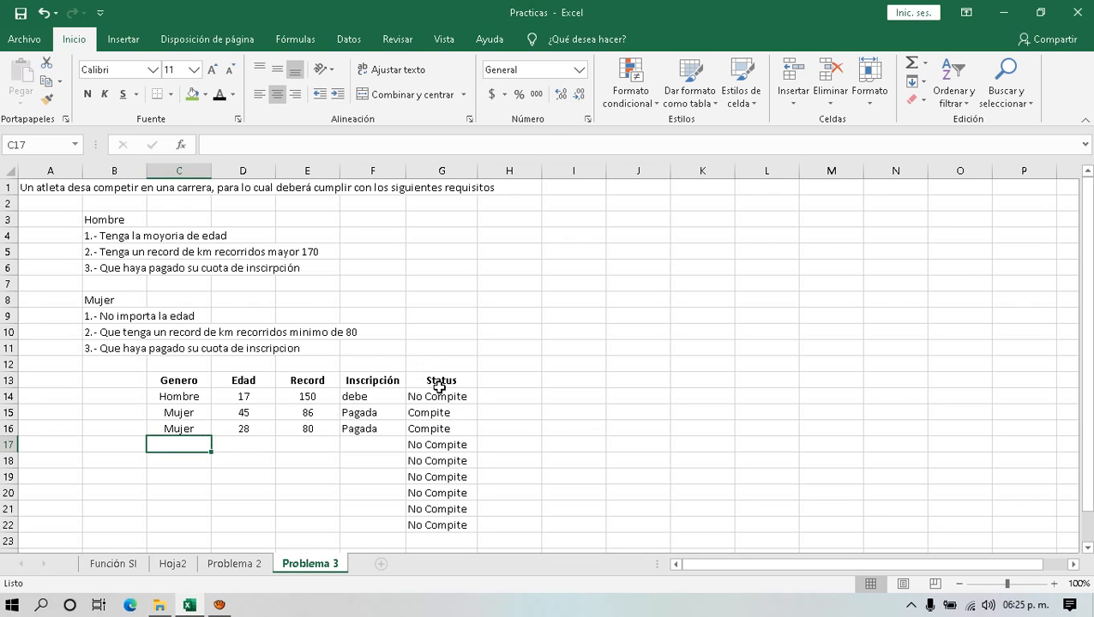
scroll(429, 388, "down", 1)
left_click(342, 365)
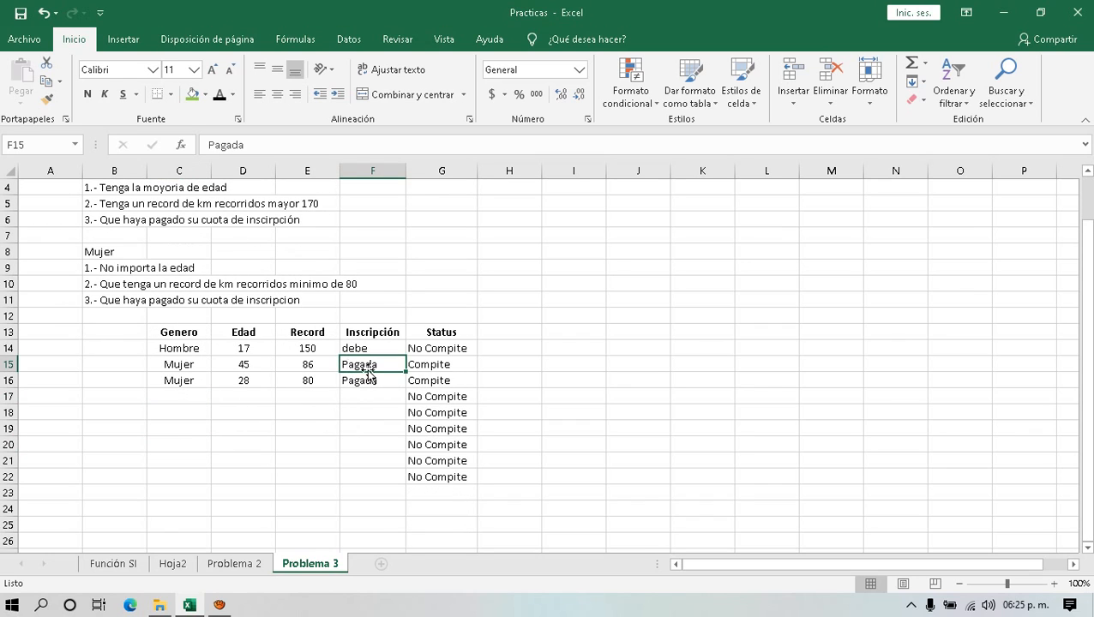
left_click(408, 379)
scroll(363, 333, "up", 1)
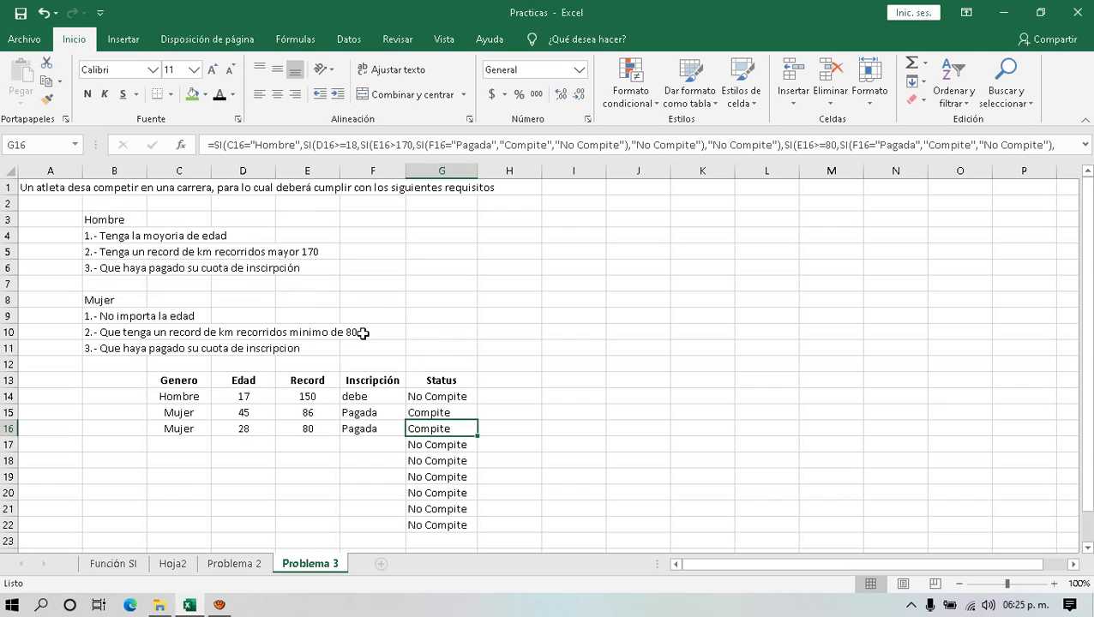
left_click(364, 288)
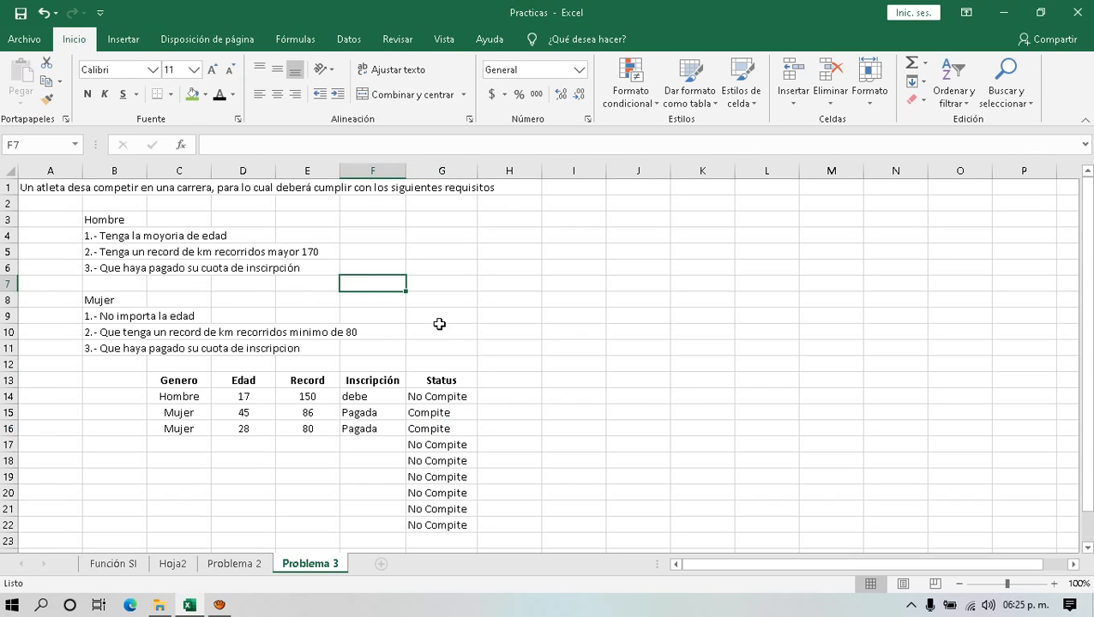
left_click(412, 379)
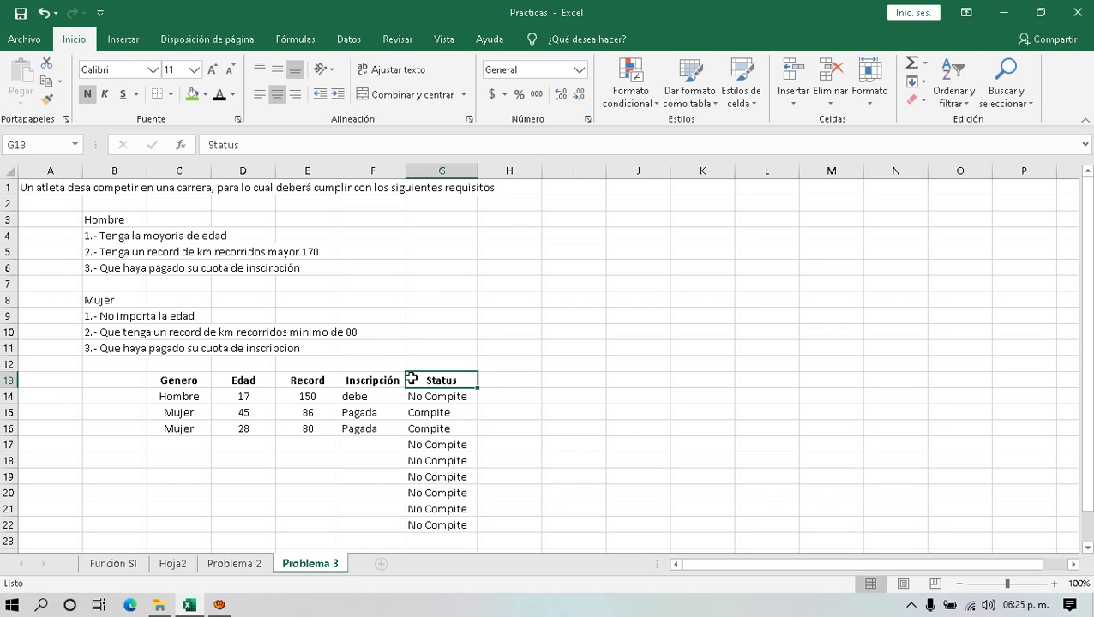